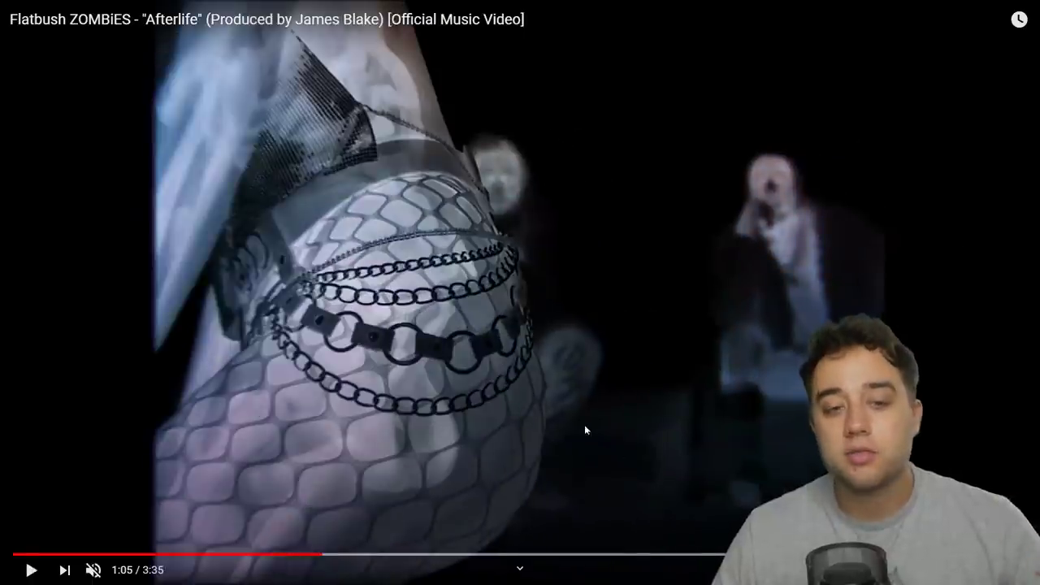
# Step: Examine the X-ray figures and the transparent gun shot in the "Afterlife" music video around 0:23 to 0:32 in full screen
pyautogui.click(300, 554)
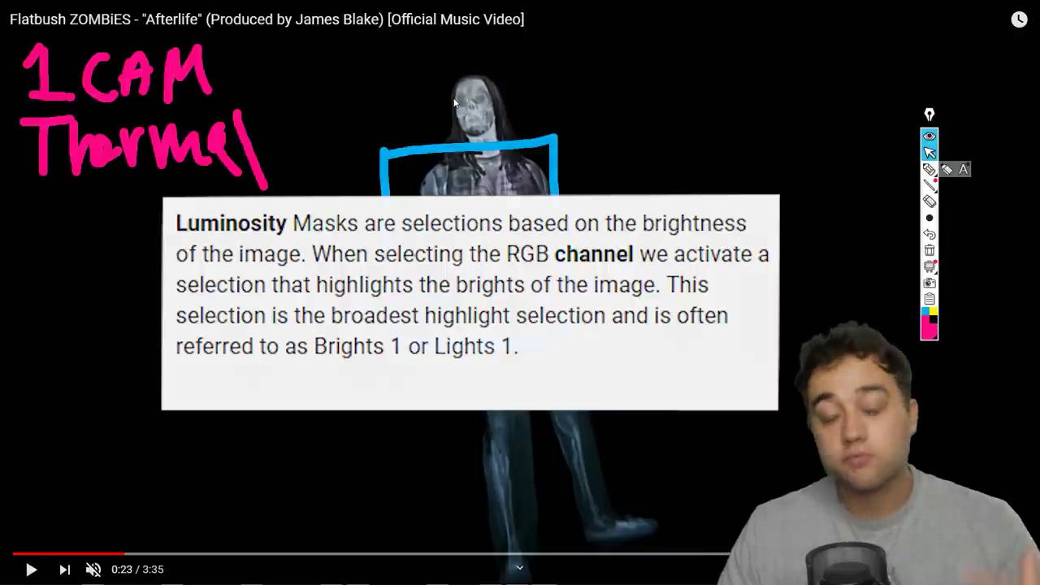
pyautogui.press('Escape')
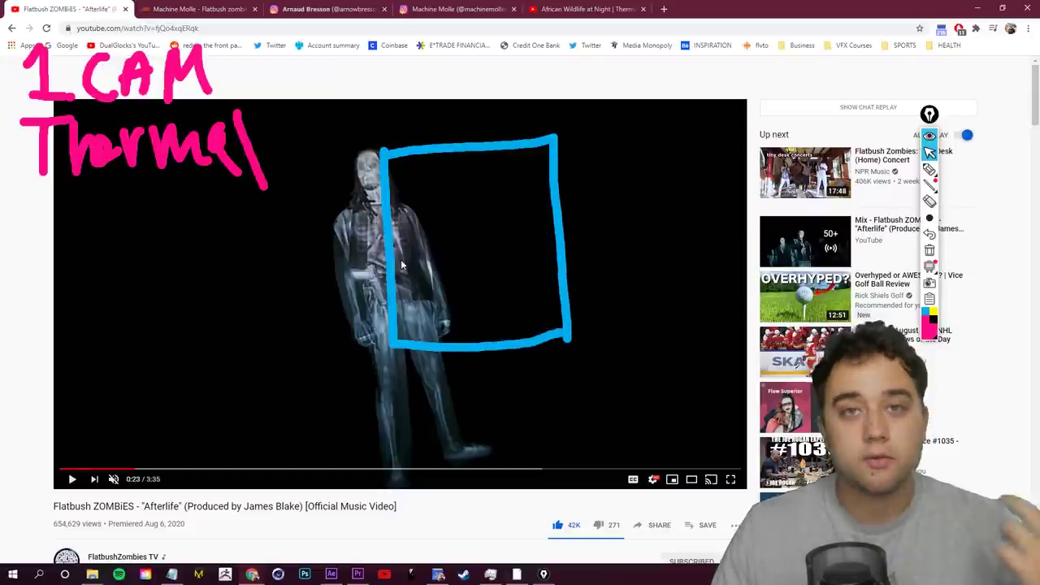
pyautogui.doubleClick(401, 259)
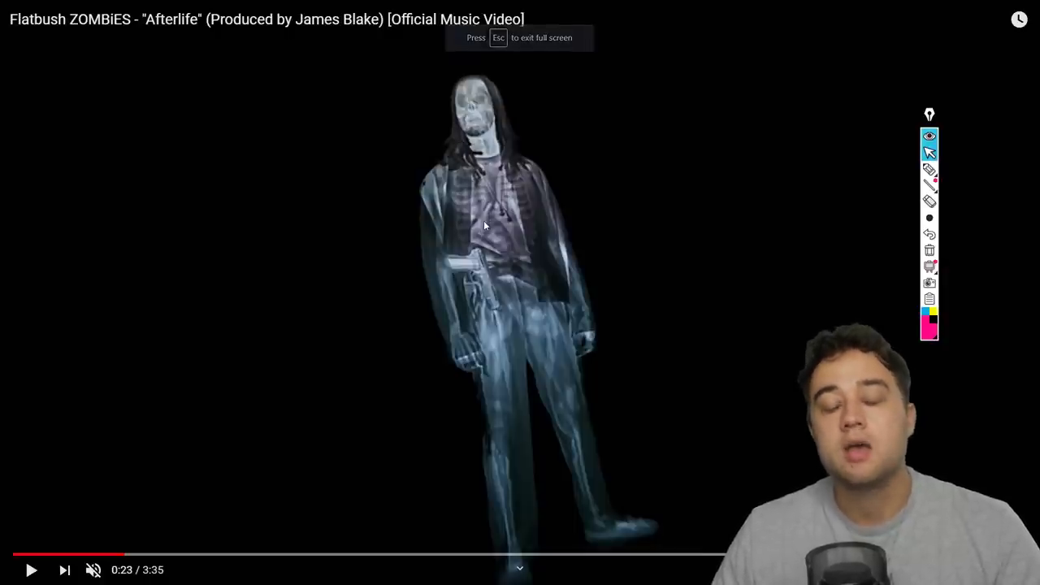
pyautogui.press('space')
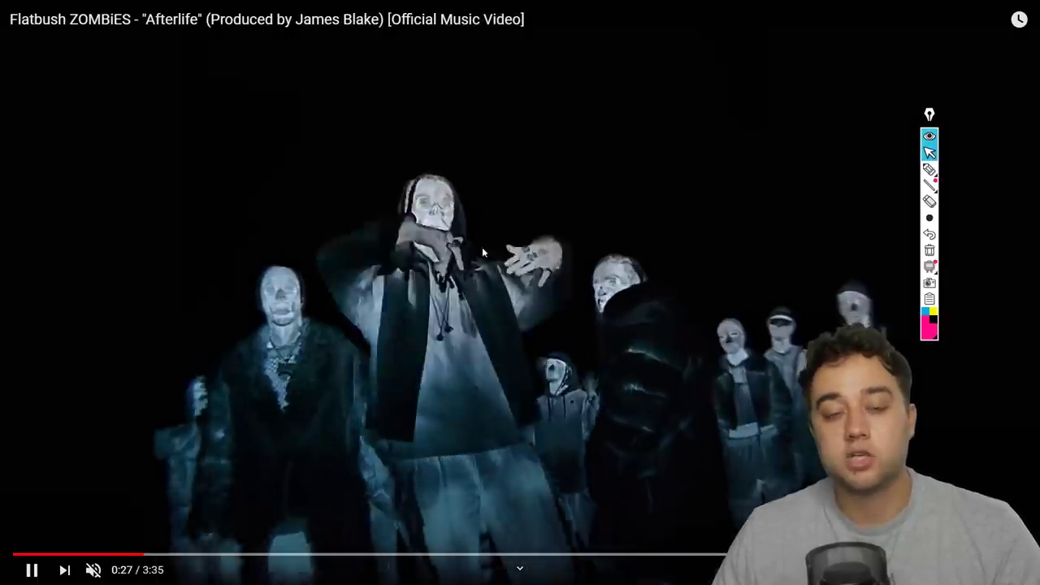
pyautogui.click(553, 216)
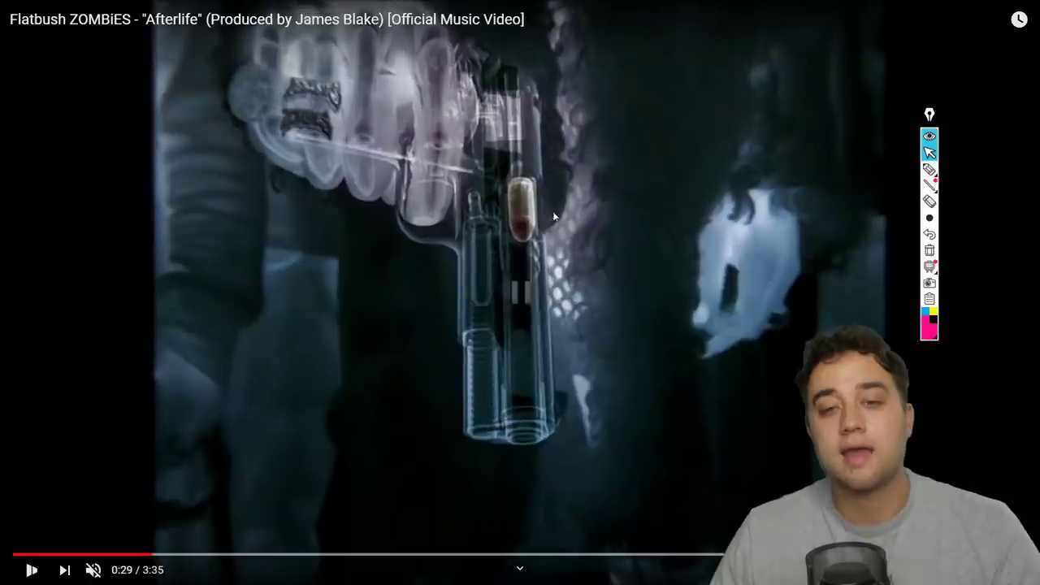
pyautogui.click(516, 256)
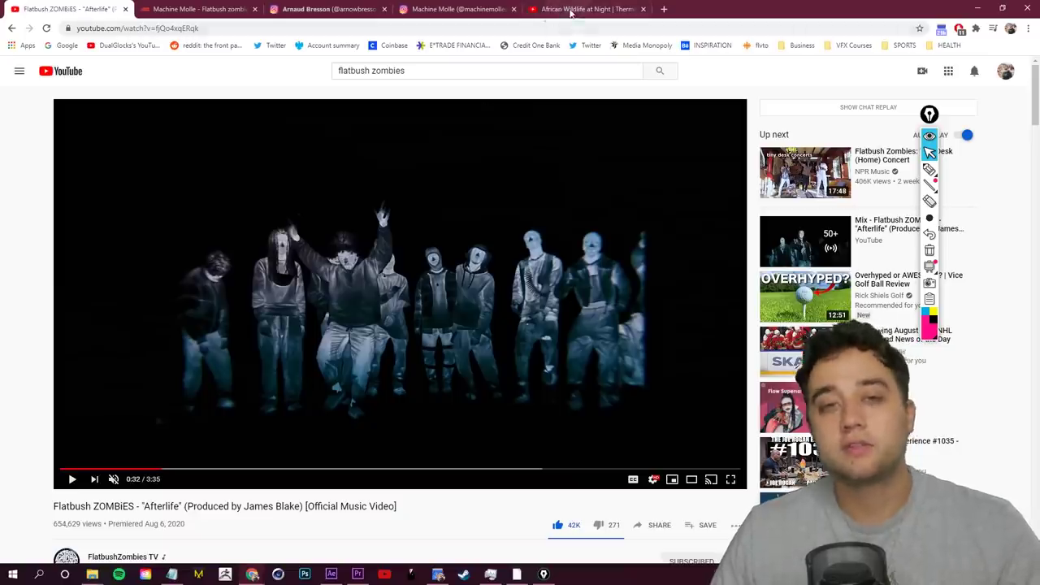
# Step: Watch the "African Wildlife at Night" thermal infrared video in full screen, replaying the tree-climbing shot around 0:44 to 0:47
pyautogui.click(571, 10)
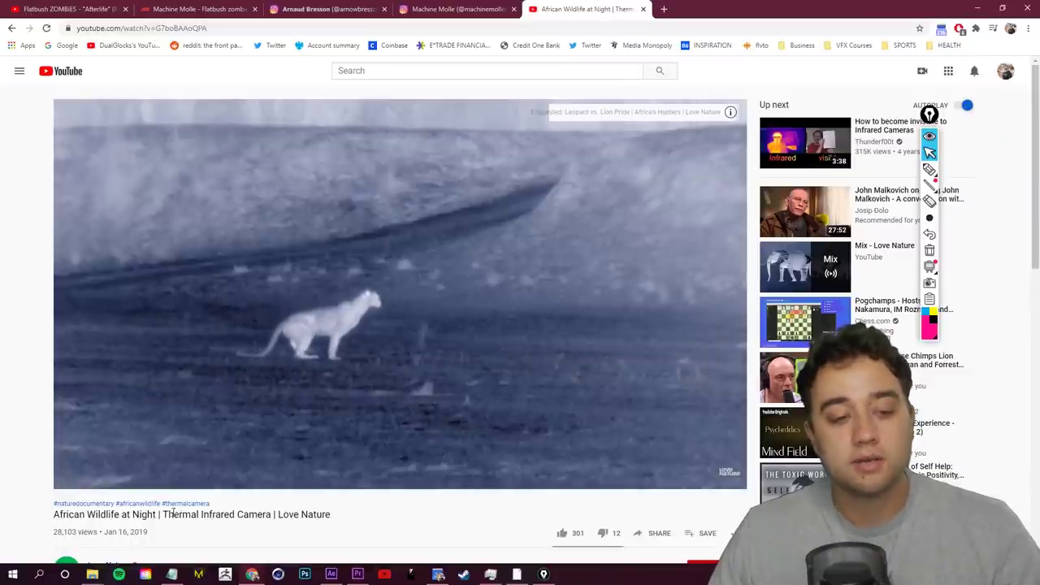
pyautogui.press('f')
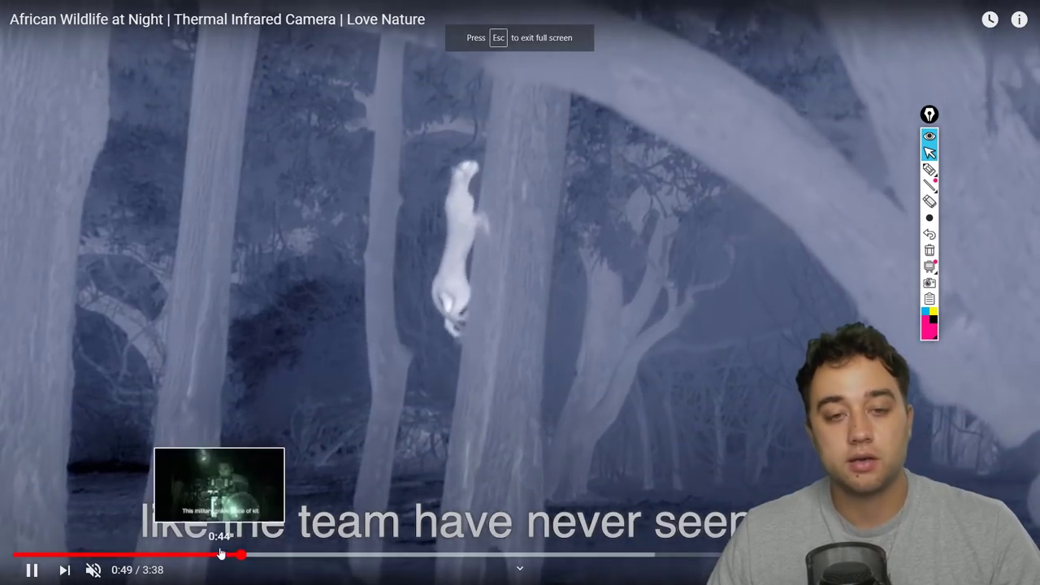
pyautogui.moveTo(220, 555); pyautogui.dragTo(232, 555)
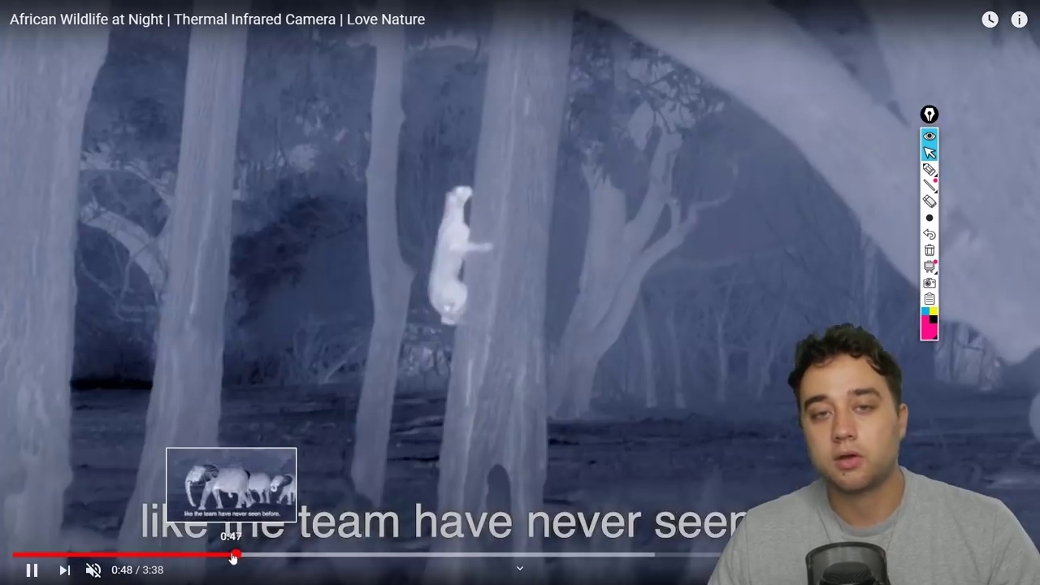
pyautogui.click(216, 555)
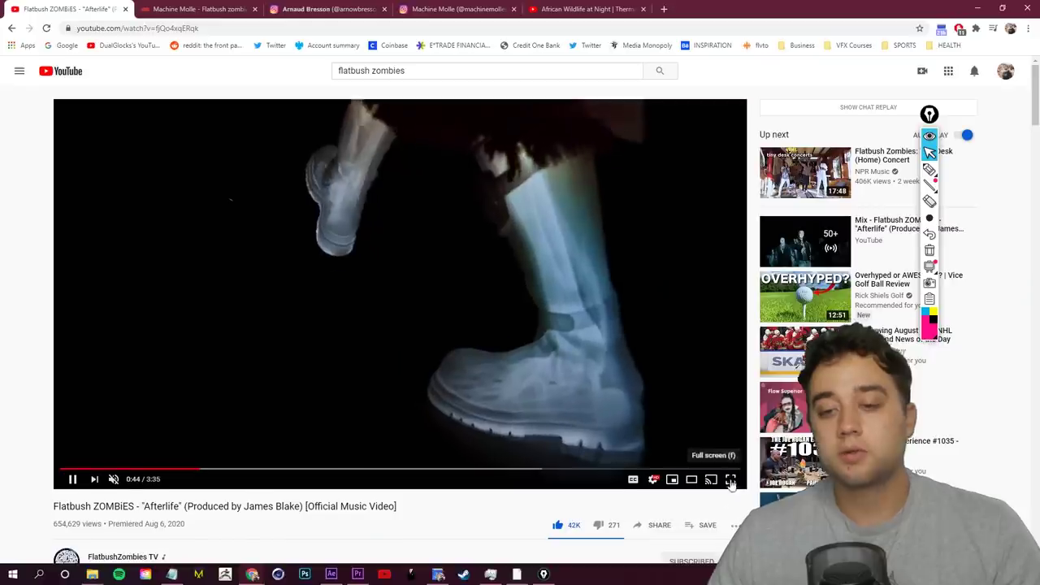
# Step: Review the X-ray prop shots in the "Afterlife" video in full screen, and play back Sequence 02 in the Premiere Pro skeleton effect project
pyautogui.press('f')
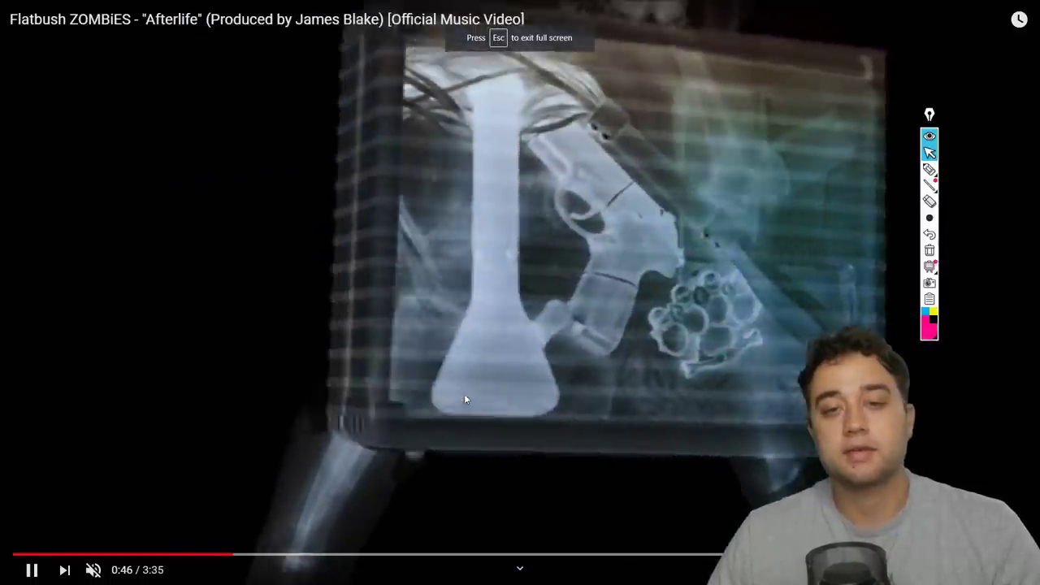
pyautogui.click(464, 393)
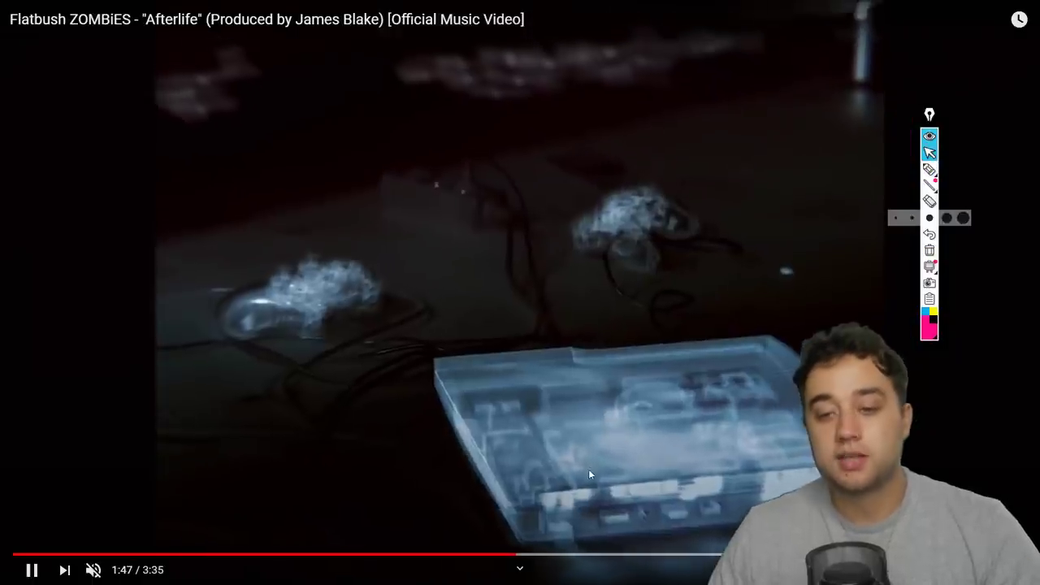
pyautogui.click(637, 457)
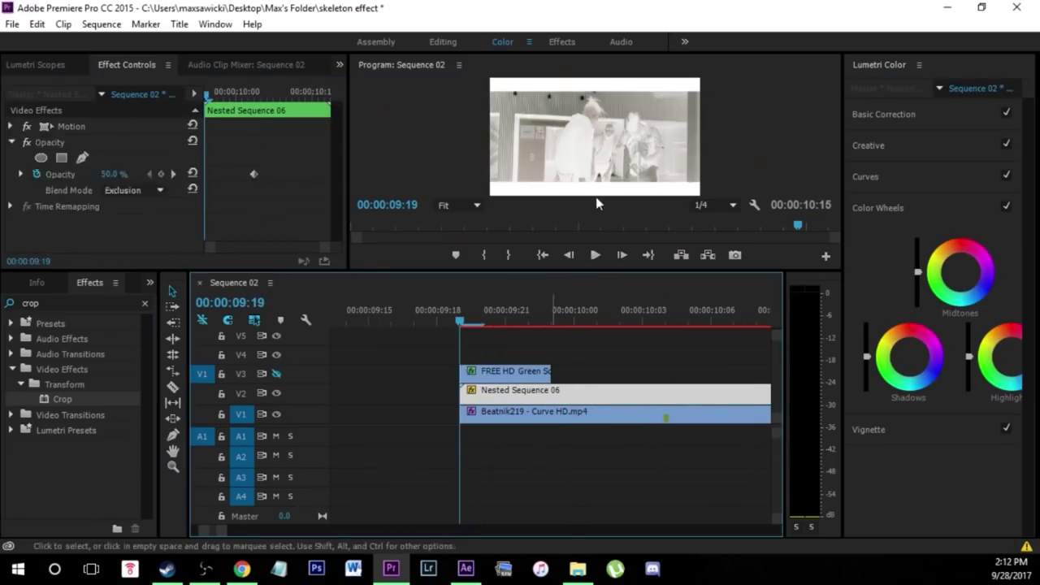
pyautogui.click(595, 255)
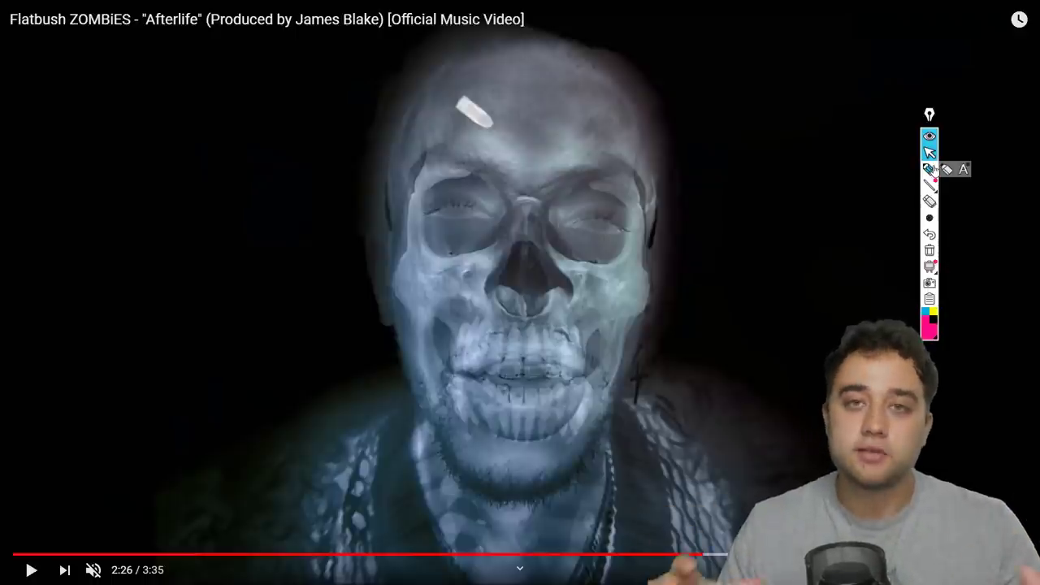
# Step: Continue through the "Afterlife" video and replay the skull close-up with the lighter flame around 2:42
pyautogui.press('space')
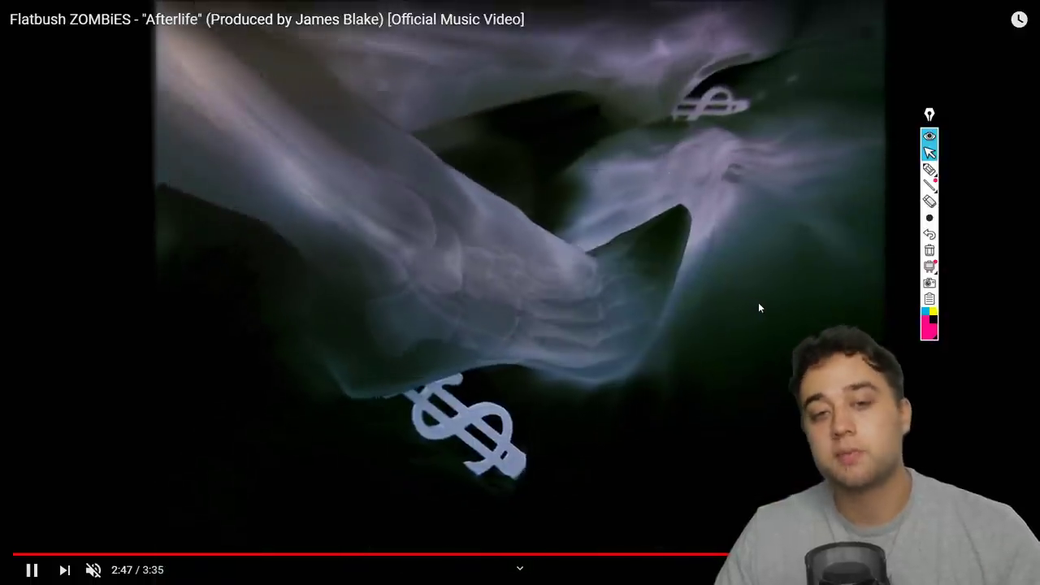
pyautogui.press('Left')
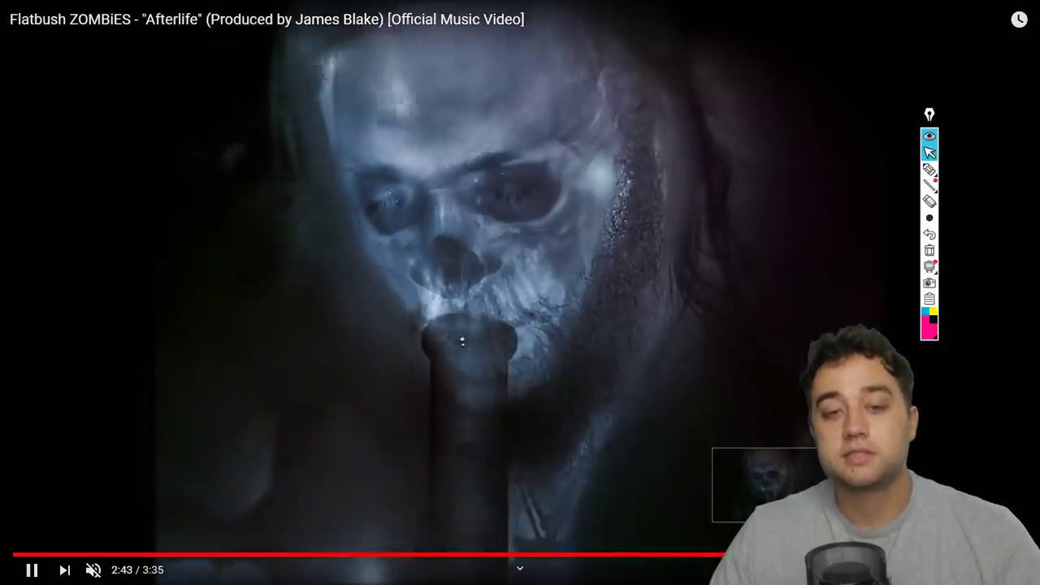
pyautogui.press('Left')
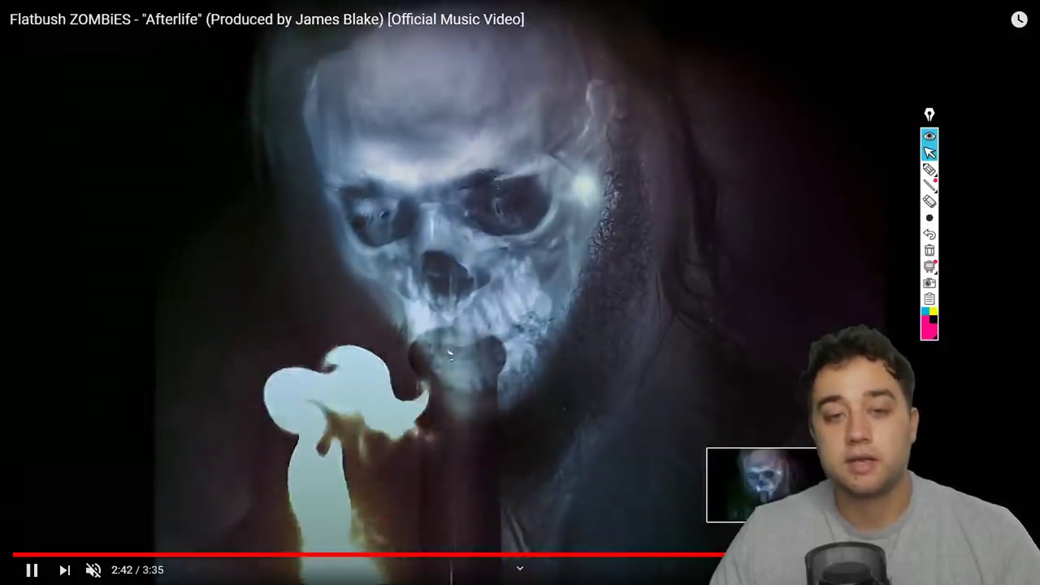
pyautogui.press('space')
pyautogui.press('Left')
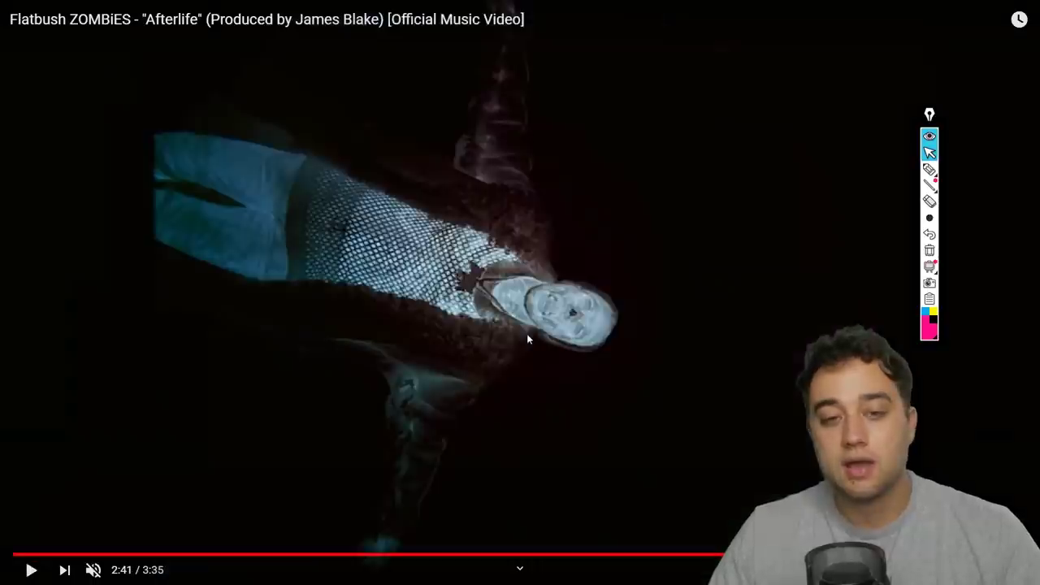
pyautogui.click(527, 340)
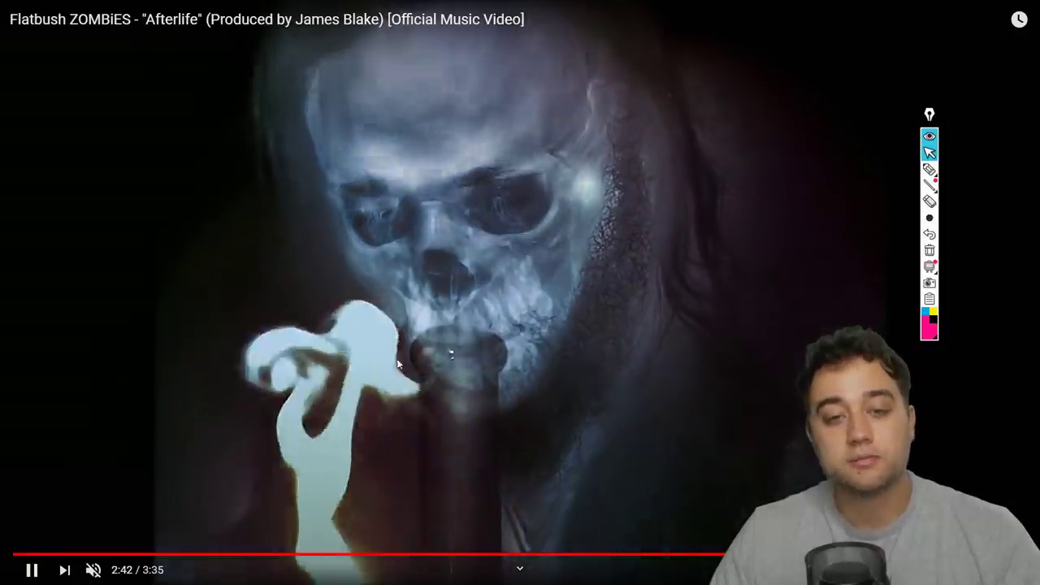
pyautogui.click(528, 206)
pyautogui.click(527, 203)
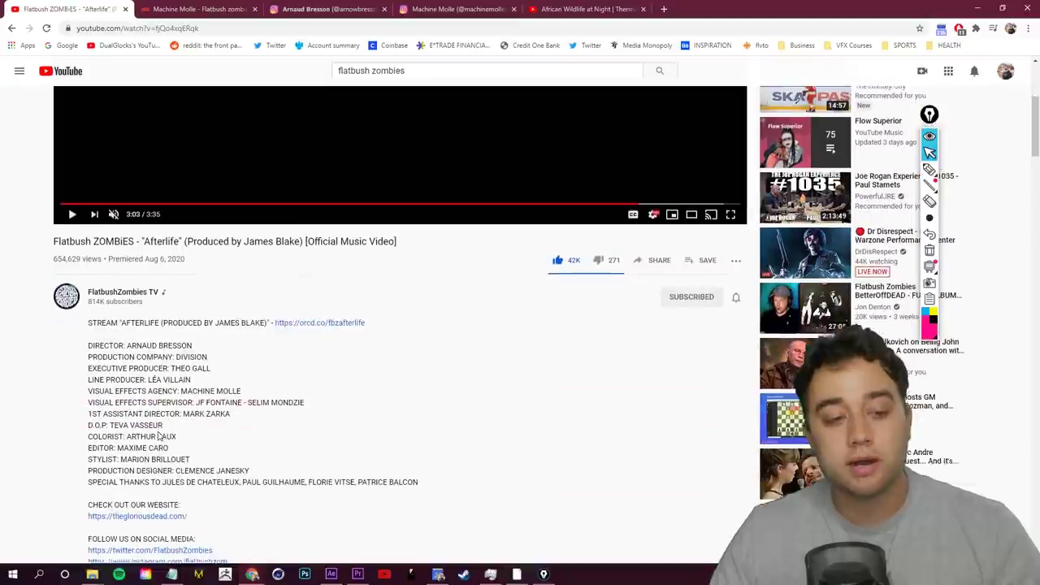
# Step: Check the video's credits, open the Machine Molle Flatbush Zombies project page and browse its X-ray stills
pyautogui.scroll(3, 178, 421)
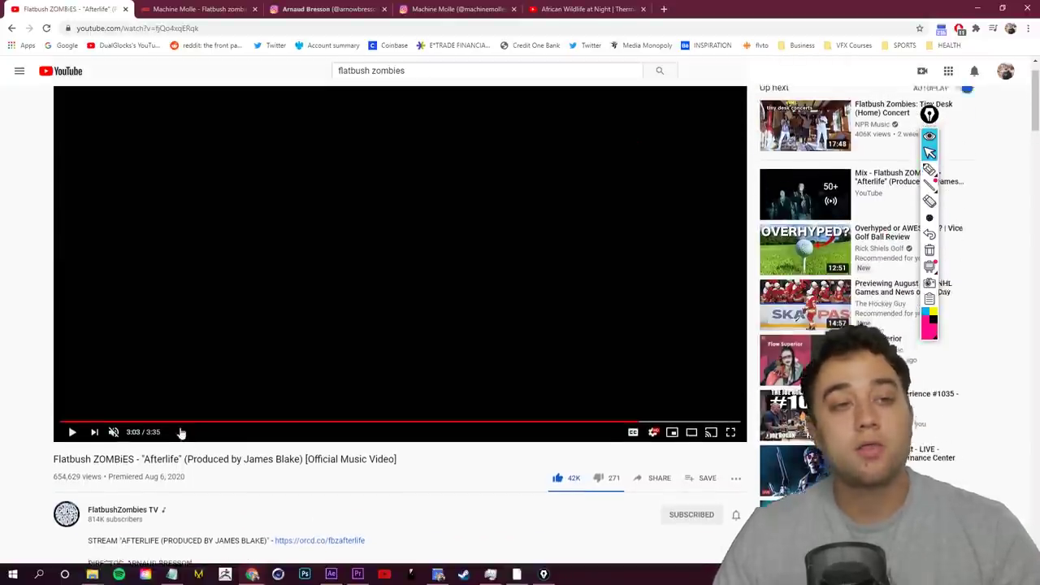
pyautogui.click(203, 8)
pyautogui.scroll(2, 158, 396)
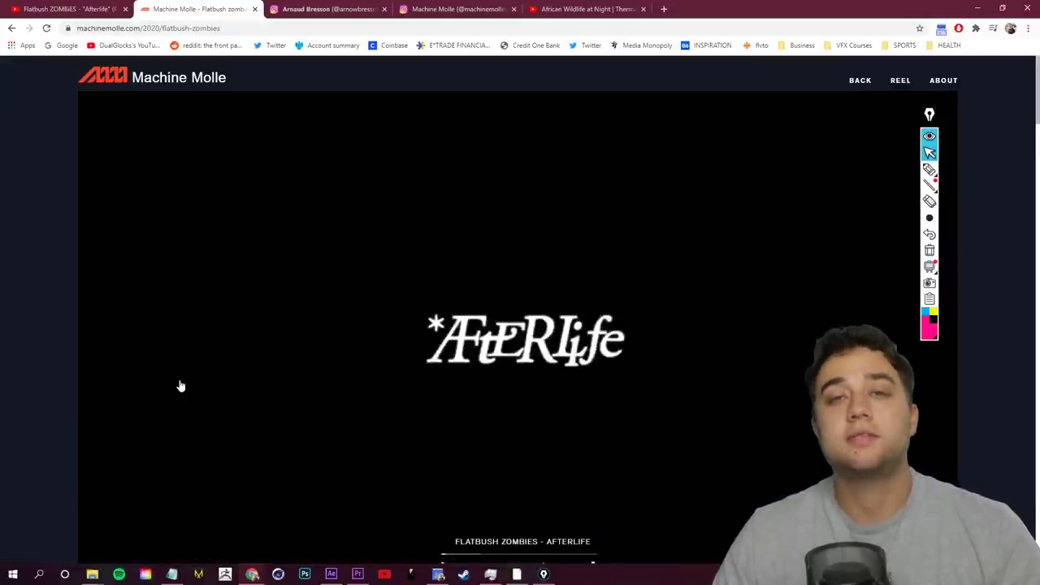
pyautogui.scroll(-9, 179, 385)
pyautogui.scroll(-15, 129, 283)
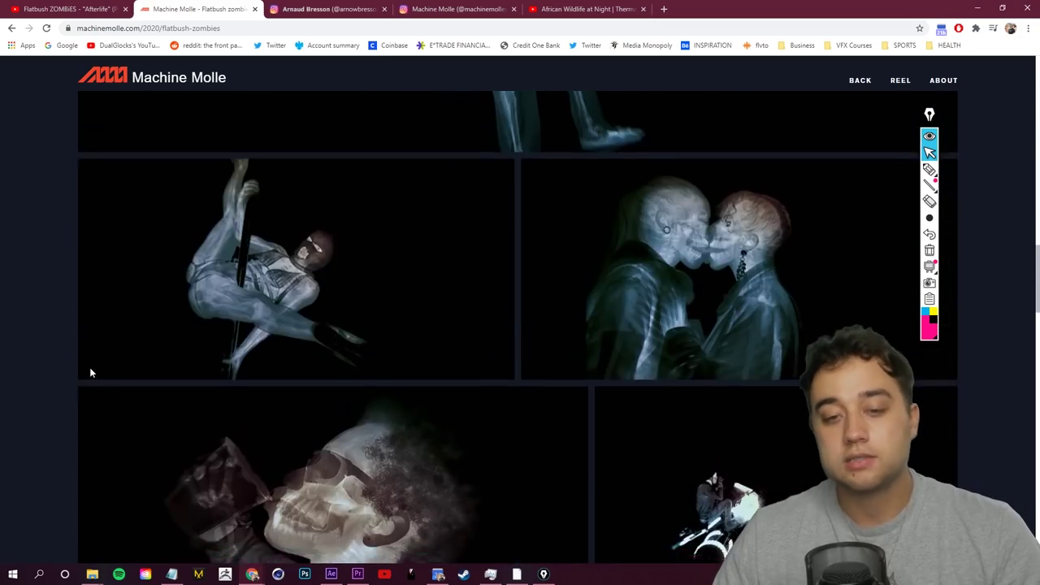
pyautogui.scroll(-5, 91, 366)
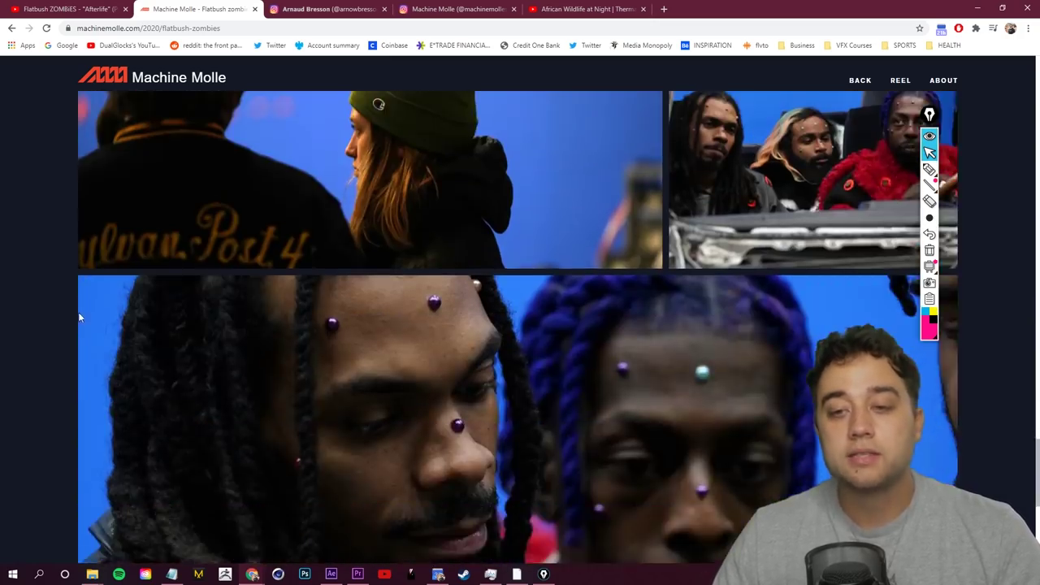
# Step: Examine the behind-the-scenes photos showing tracking markers on the performers, moving the annotation toolbar clear of the images
pyautogui.scroll(3, 79, 314)
pyautogui.moveTo(932, 115); pyautogui.dragTo(994, 90)
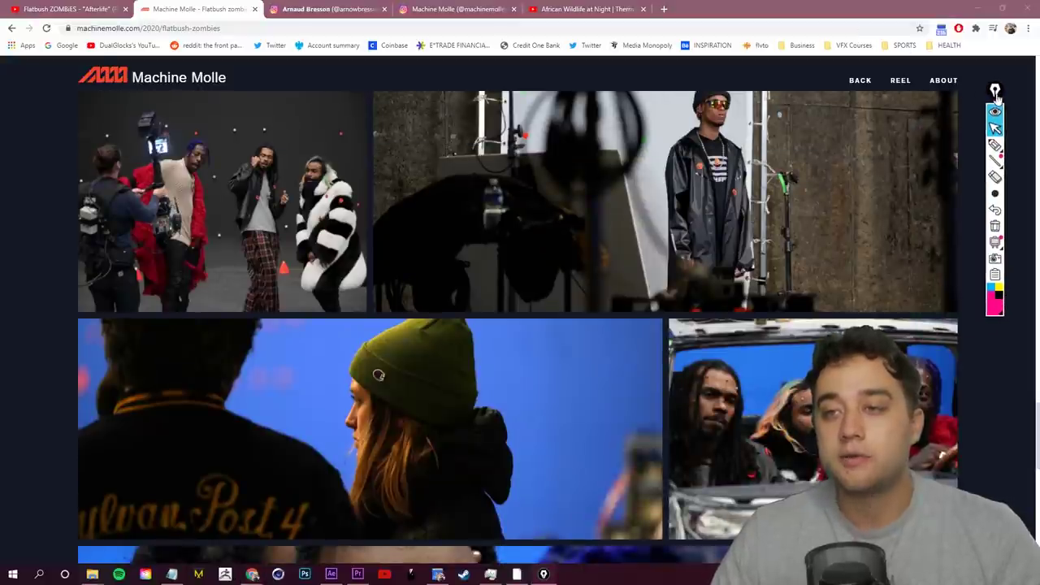
pyautogui.scroll(3, 527, 298)
pyautogui.scroll(-4, 636, 285)
pyautogui.scroll(-3, 639, 257)
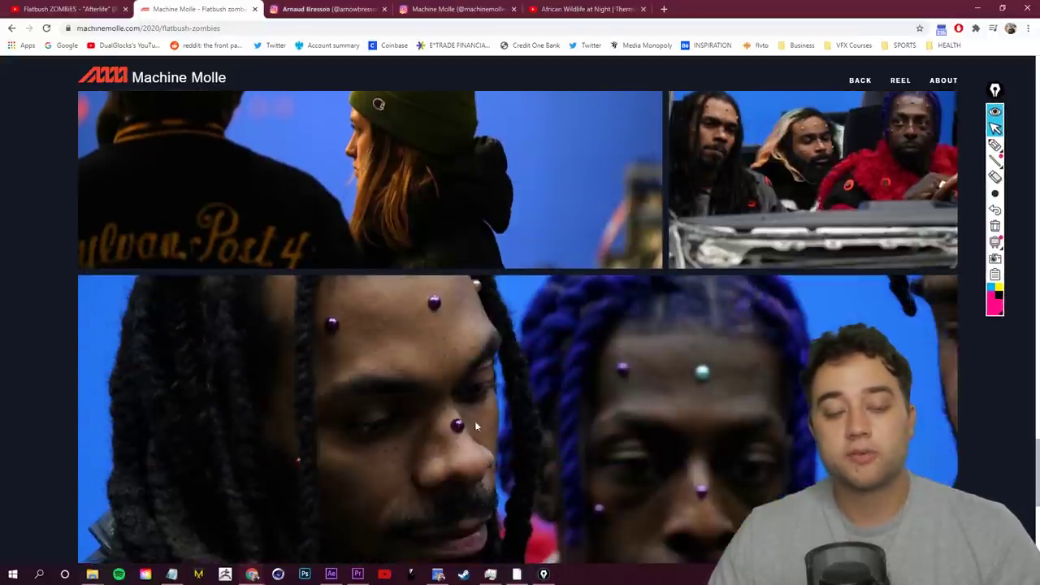
pyautogui.scroll(-1, 421, 317)
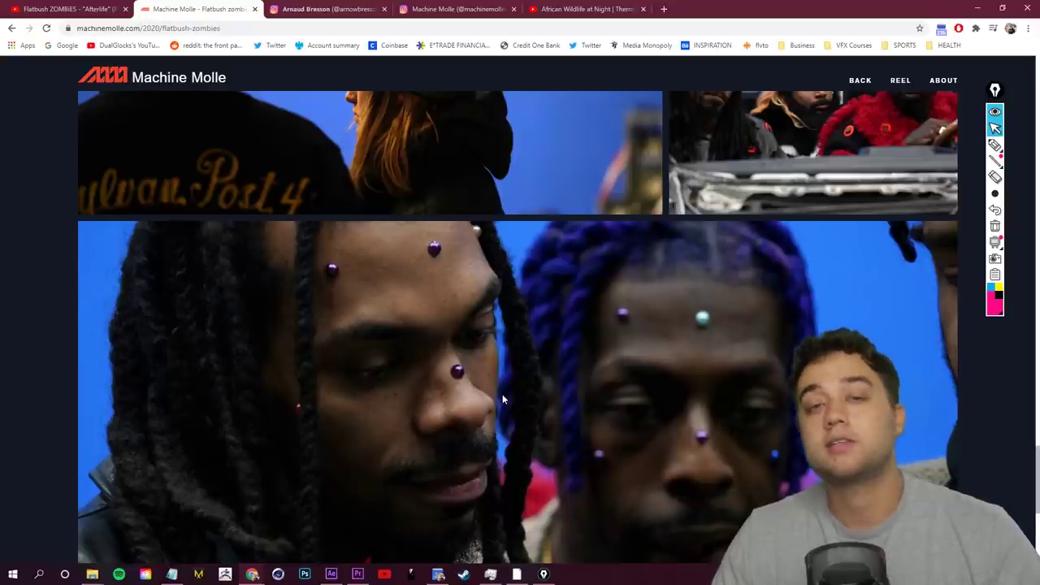
pyautogui.scroll(4, 429, 349)
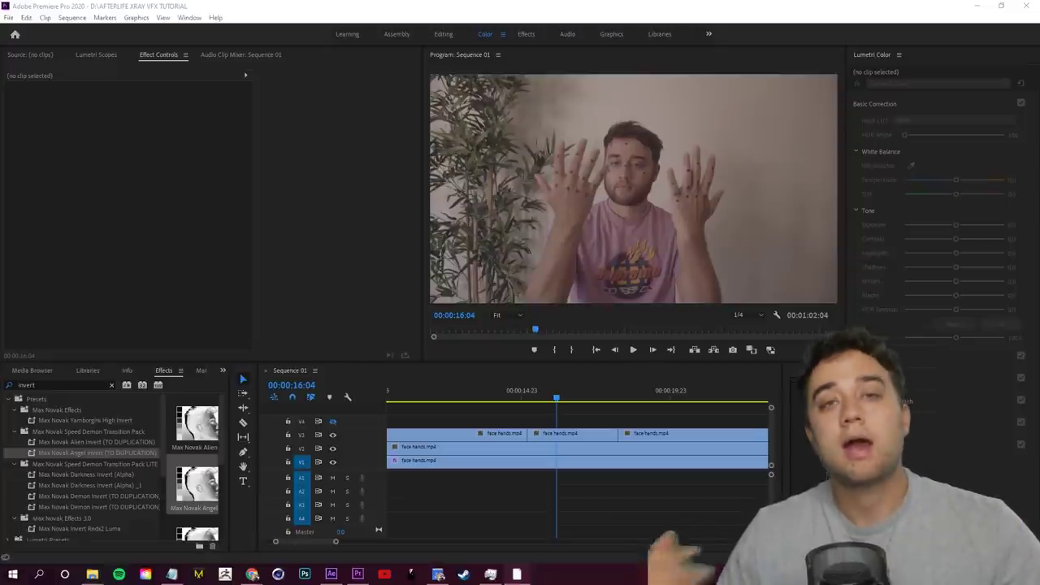
# Step: In Premiere Pro, place the face hands.mp4 segment at the playhead on track V4 and replace it with an After Effects composition
pyautogui.press('`')
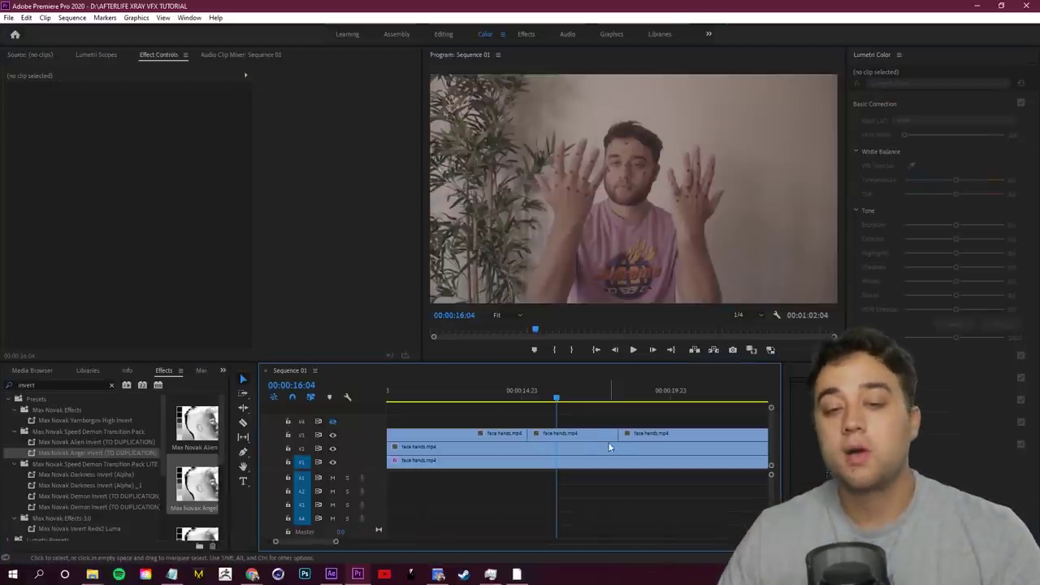
pyautogui.rightClick(593, 436)
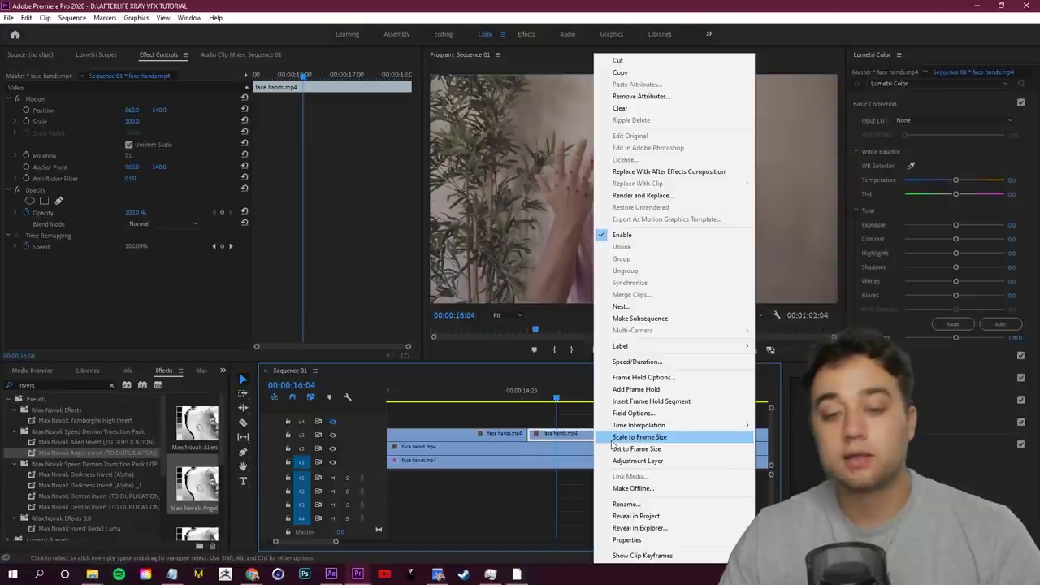
pyautogui.click(514, 410)
pyautogui.moveTo(588, 433); pyautogui.dragTo(588, 420)
pyautogui.rightClick(587, 420)
pyautogui.click(640, 174)
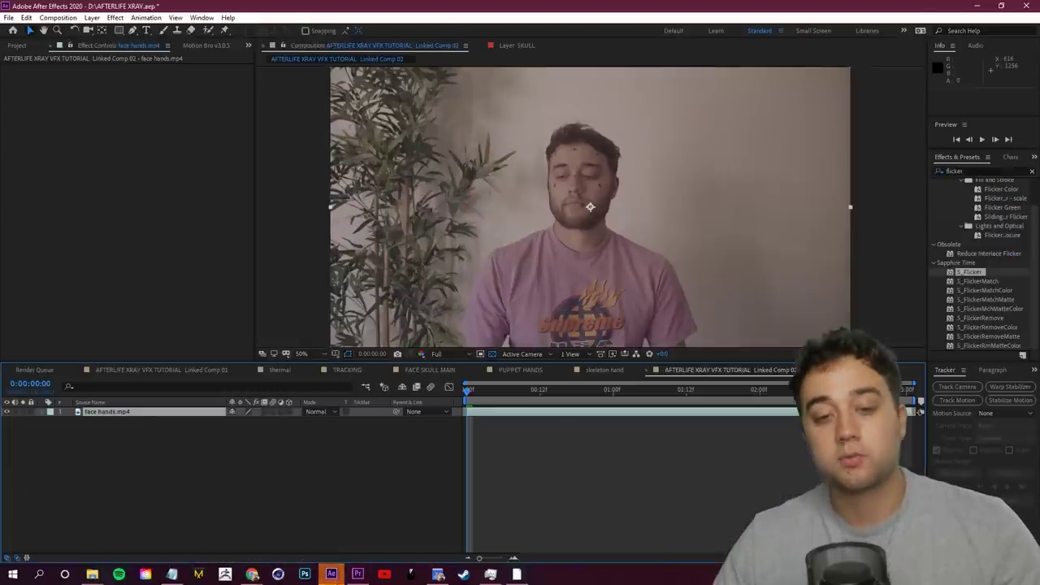
# Step: Preview the face hands.mp4 footage, return to its first frame, and apply the Invert effect to the layer
pyautogui.press('space')
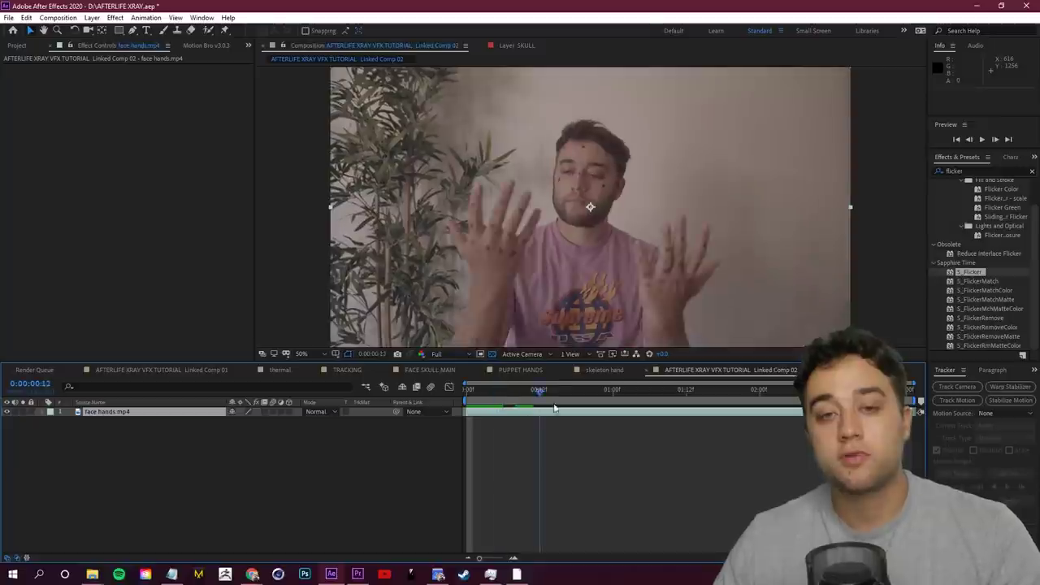
pyautogui.moveTo(636, 397); pyautogui.dragTo(479, 398)
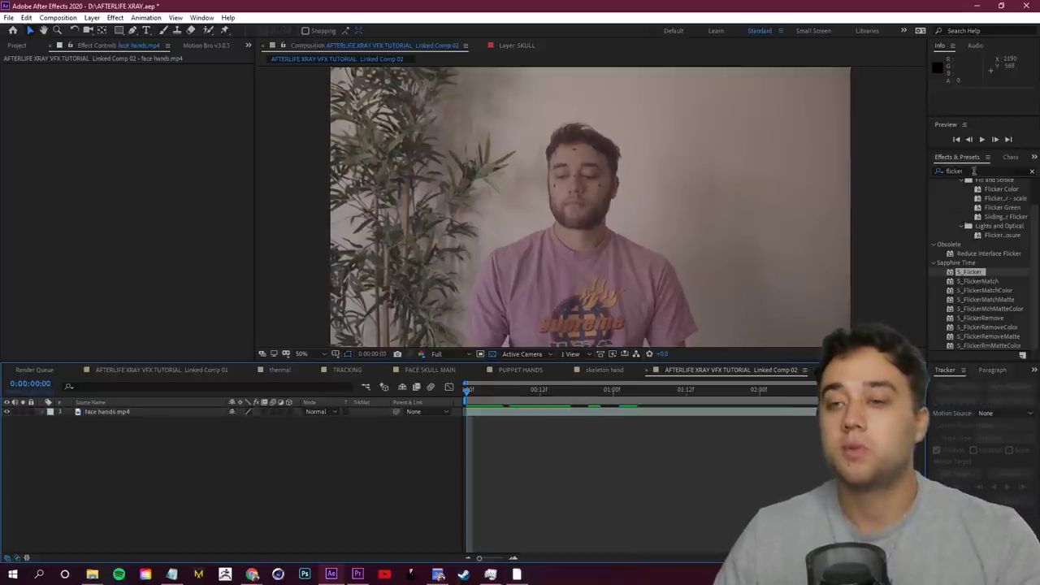
pyautogui.click(977, 171)
pyautogui.write('i')
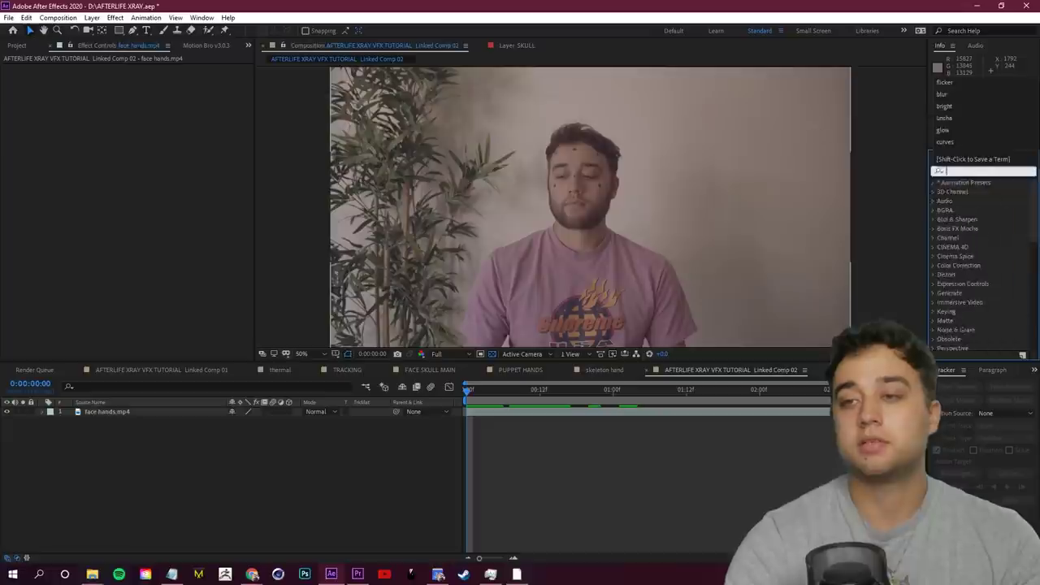
pyautogui.write('nvert')
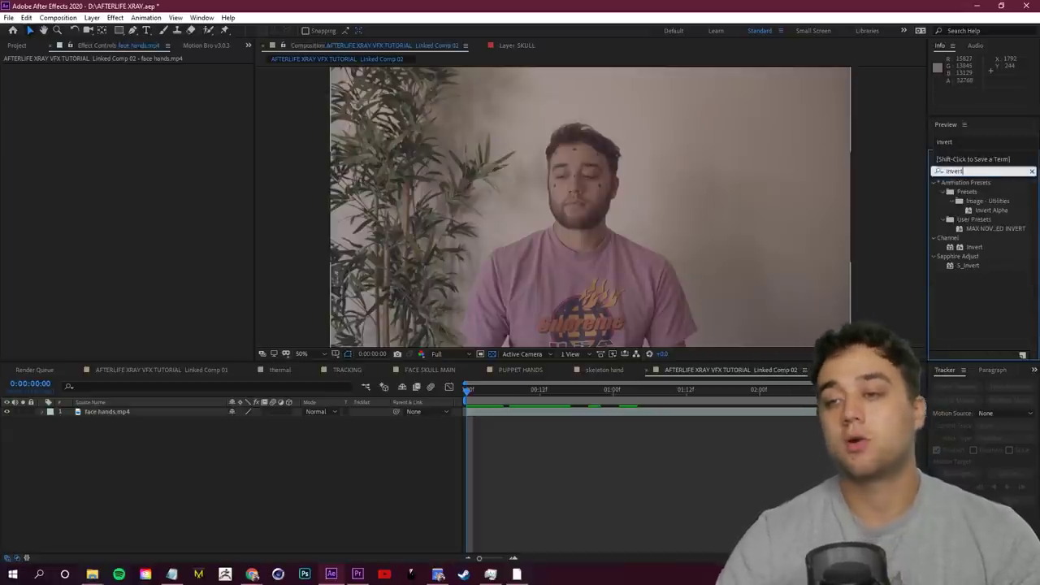
pyautogui.moveTo(985, 245); pyautogui.dragTo(449, 453)
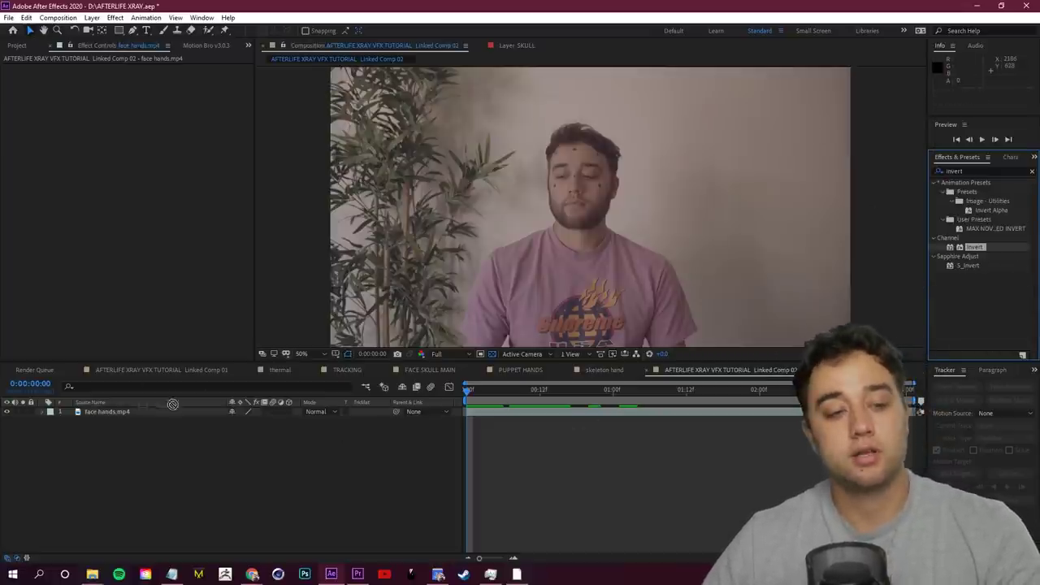
pyautogui.moveTo(172, 404); pyautogui.dragTo(163, 411)
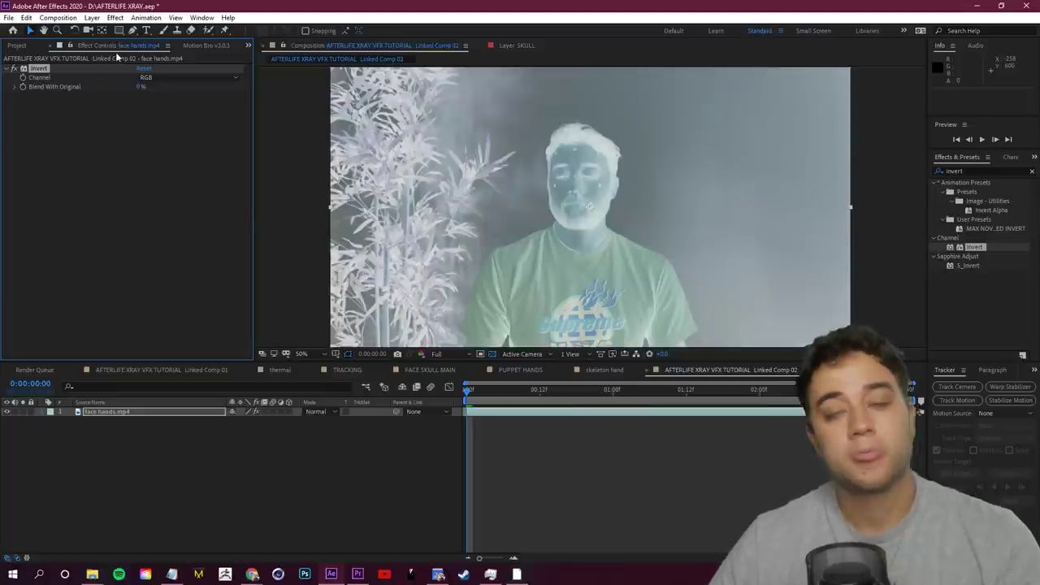
# Step: Try the Invert effect's Channel on Green, Red, HLS and Lightness, checking the look on a frame with raised hands
pyautogui.click(166, 76)
pyautogui.click(165, 113)
pyautogui.click(167, 78)
pyautogui.click(169, 101)
pyautogui.click(172, 78)
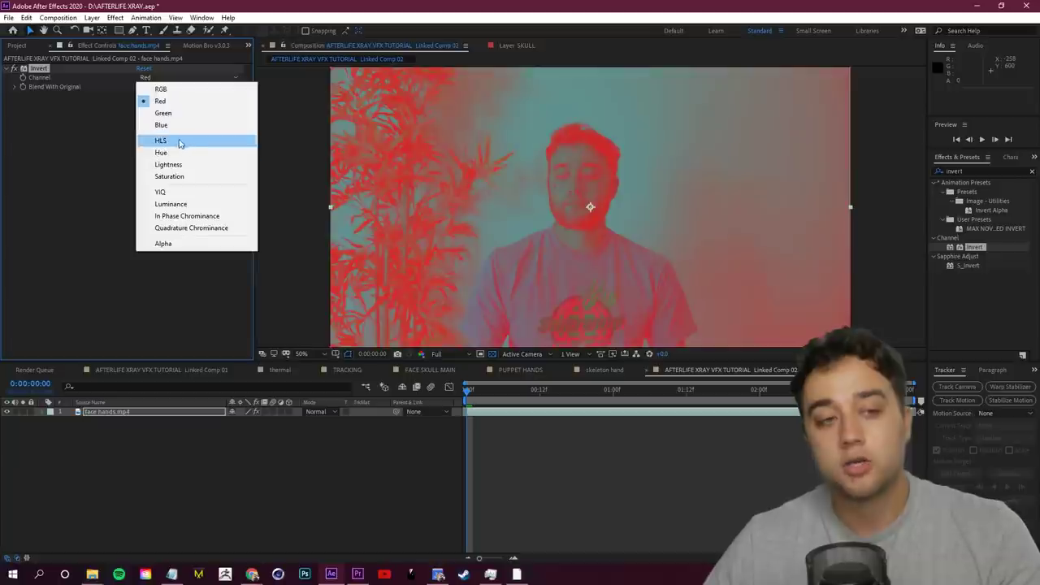
pyautogui.click(180, 140)
pyautogui.click(179, 77)
pyautogui.click(175, 164)
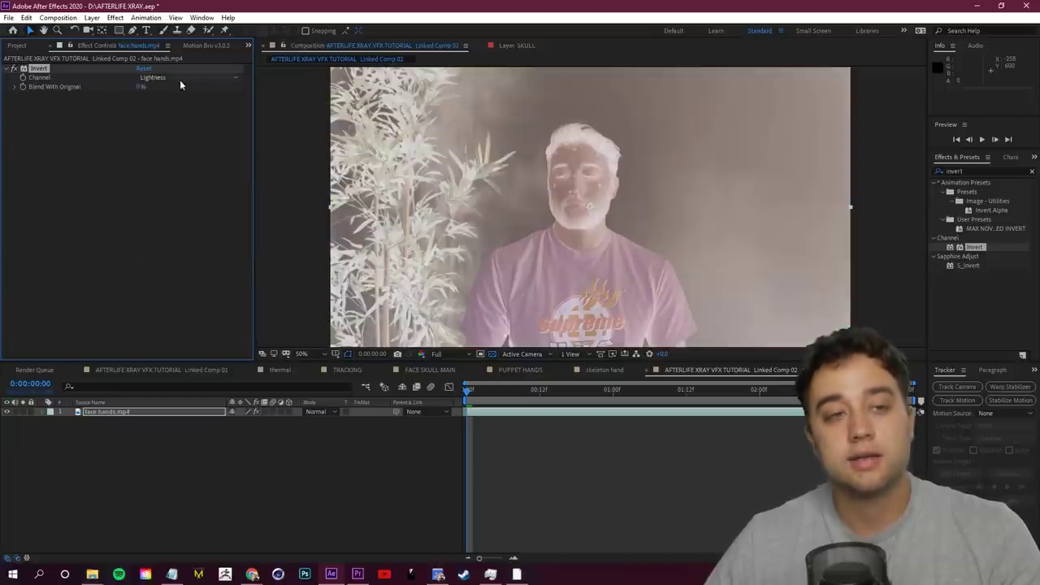
pyautogui.click(172, 77)
pyautogui.moveTo(467, 391); pyautogui.dragTo(492, 400)
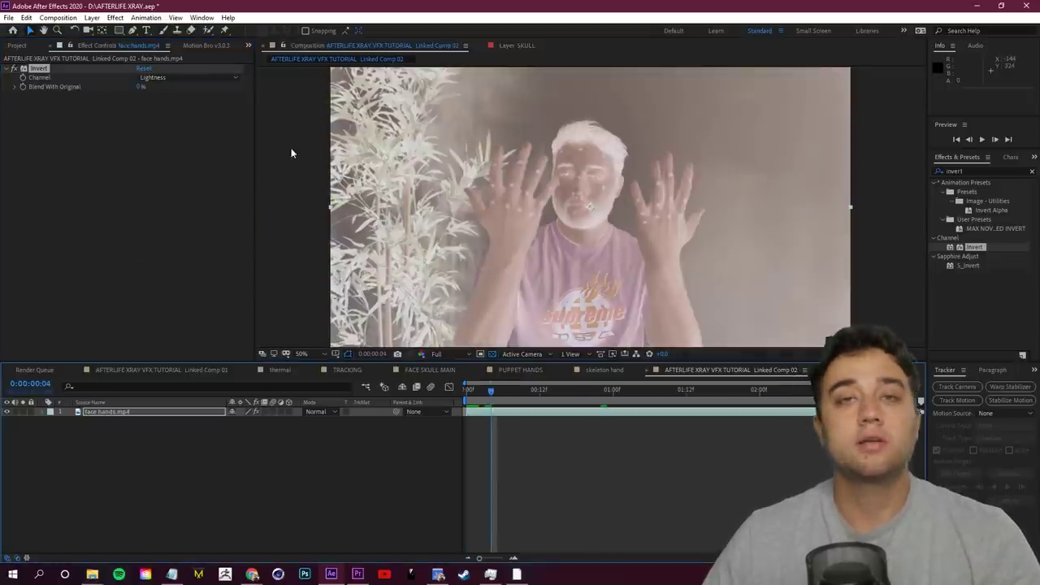
# Step: Replace the Invert effect on the face hands.mp4 layer with Colorama
pyautogui.click(38, 68)
pyautogui.press('Delete')
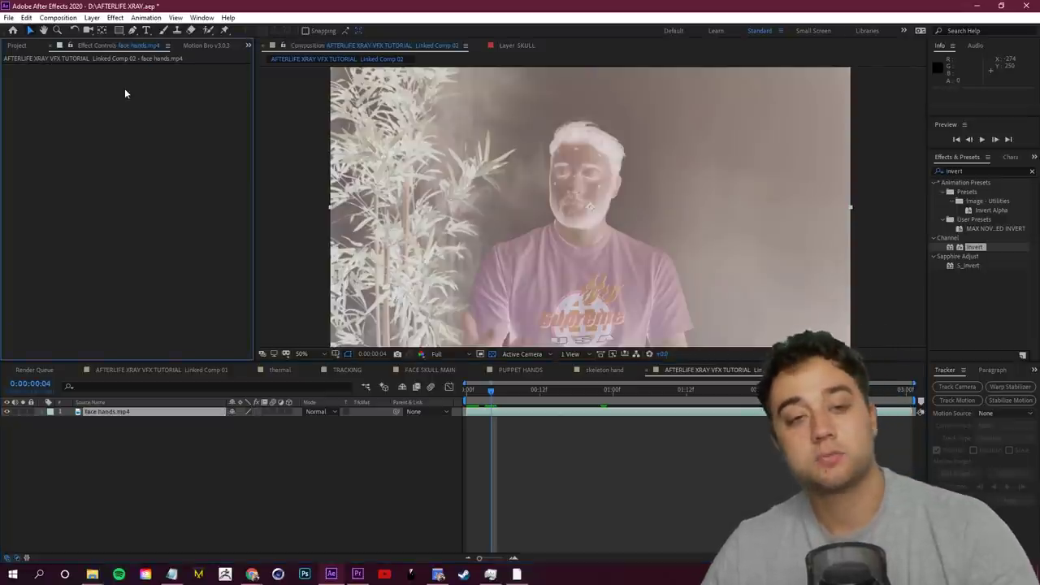
pyautogui.click(990, 170)
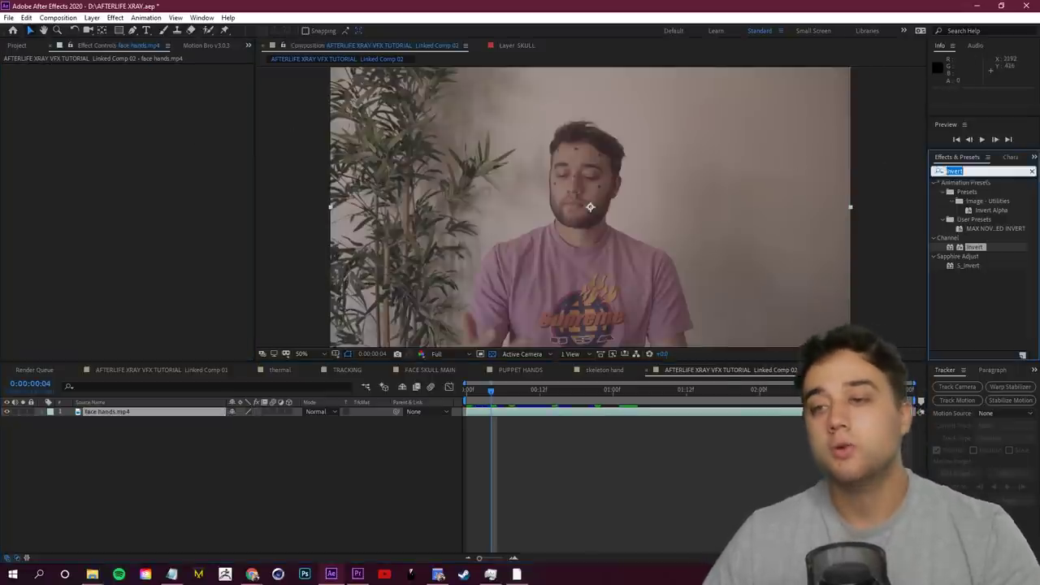
pyautogui.write('colorama')
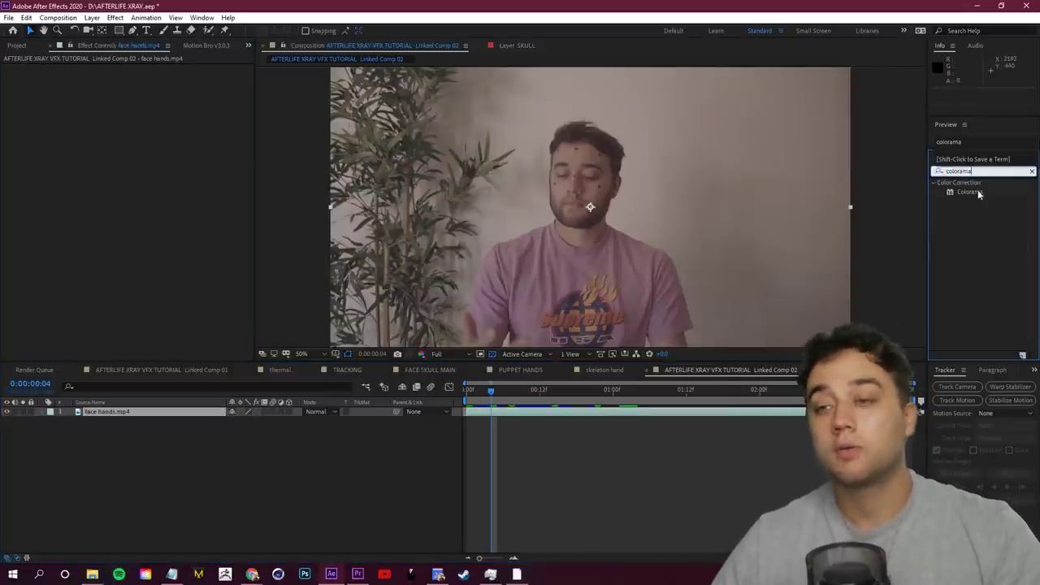
pyautogui.moveTo(979, 193); pyautogui.dragTo(139, 416)
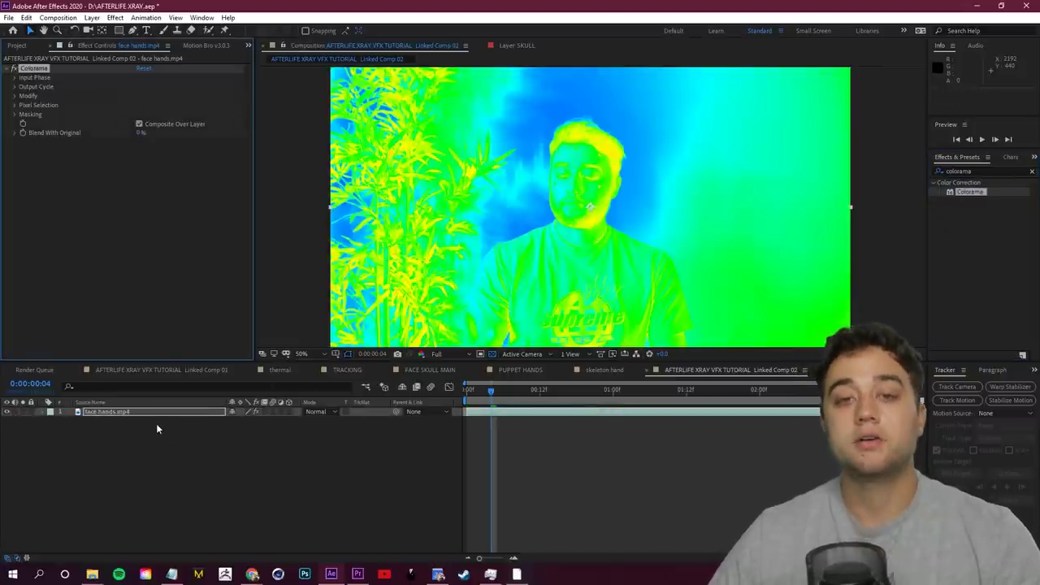
# Step: Set the preset palette of Colorama's Output Cycle to Negative
pyautogui.click(15, 87)
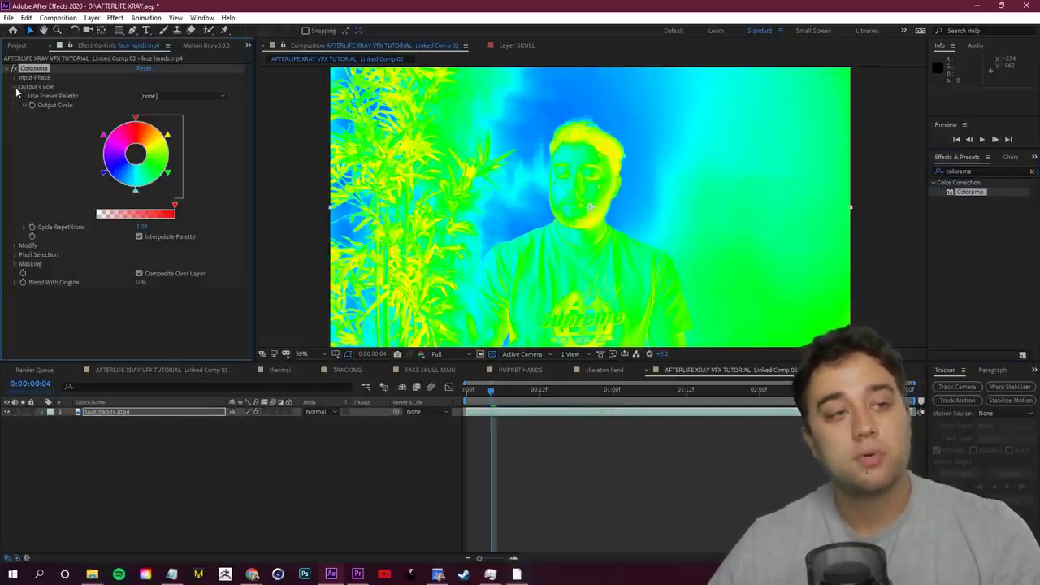
pyautogui.click(183, 96)
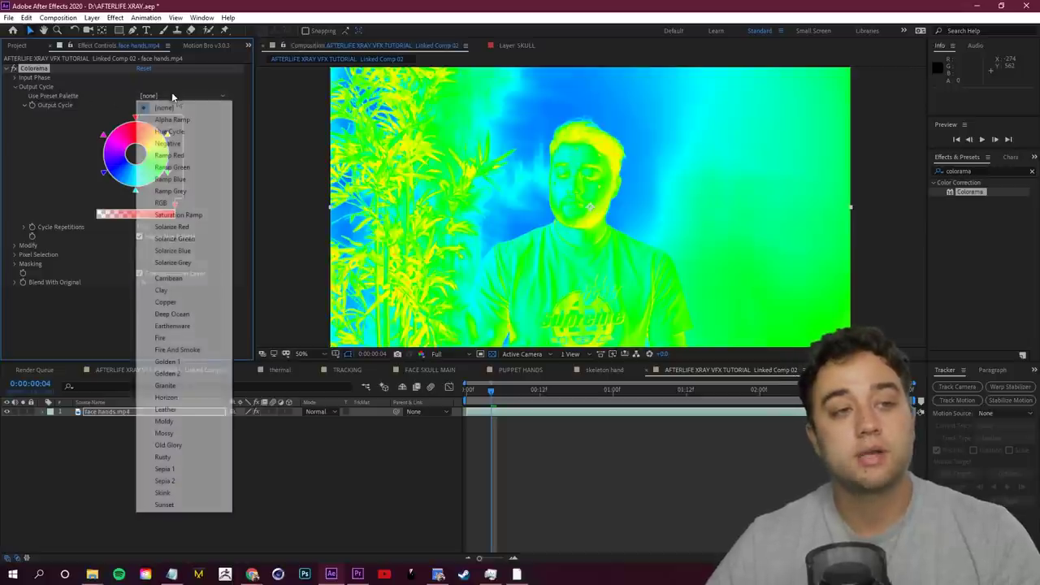
pyautogui.click(175, 130)
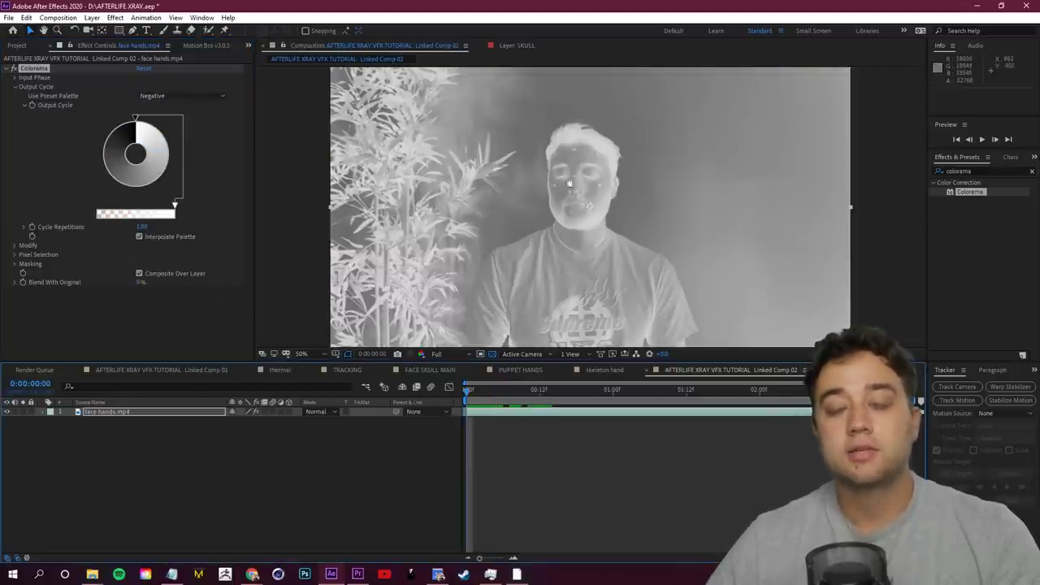
# Step: Play back the clip with the Negative palette several times to examine how the face and hands look
pyautogui.press('space')
pyautogui.press('space')
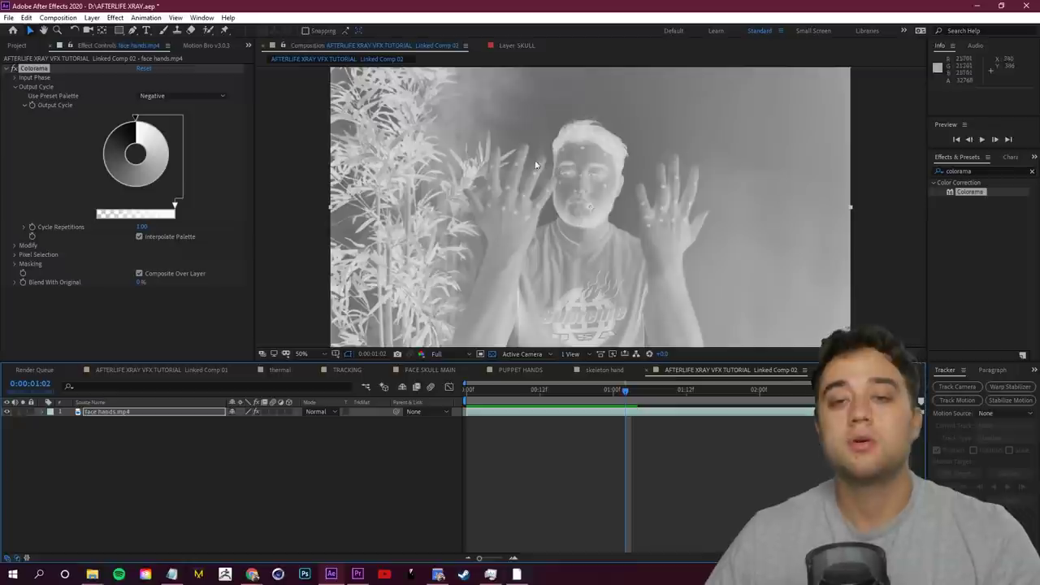
pyautogui.press('space')
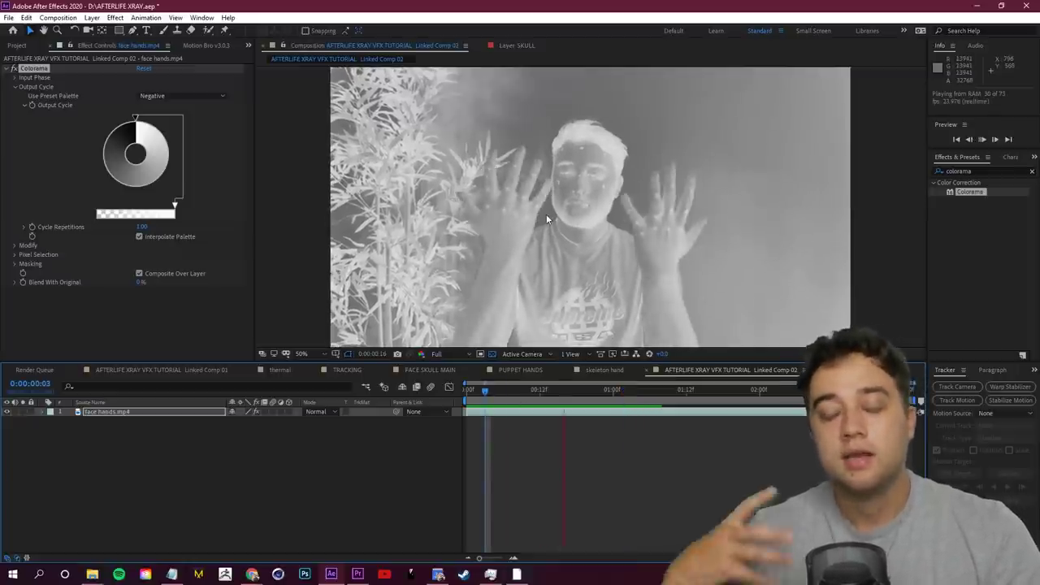
pyautogui.press('space')
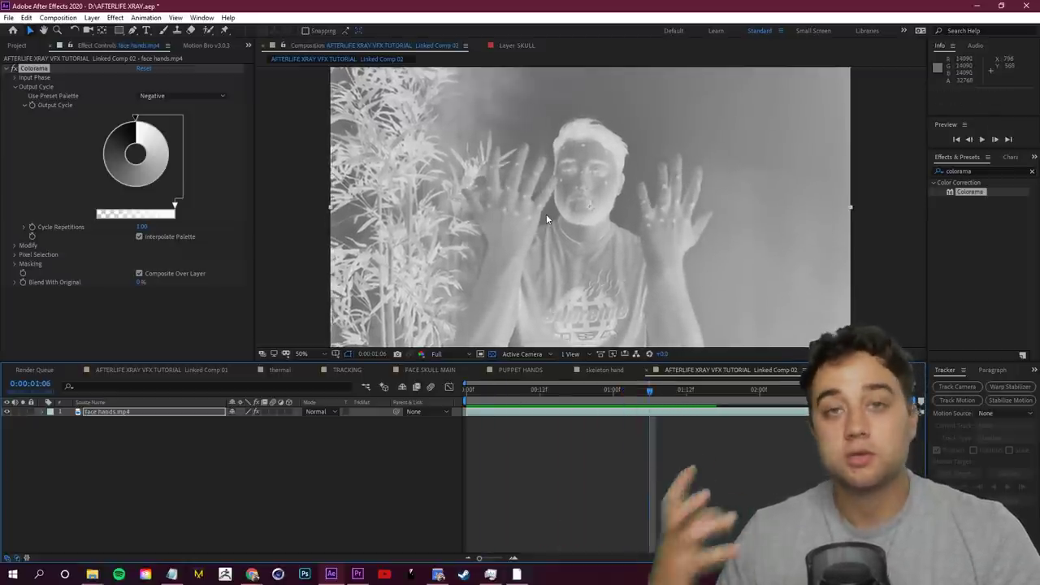
pyautogui.press('space')
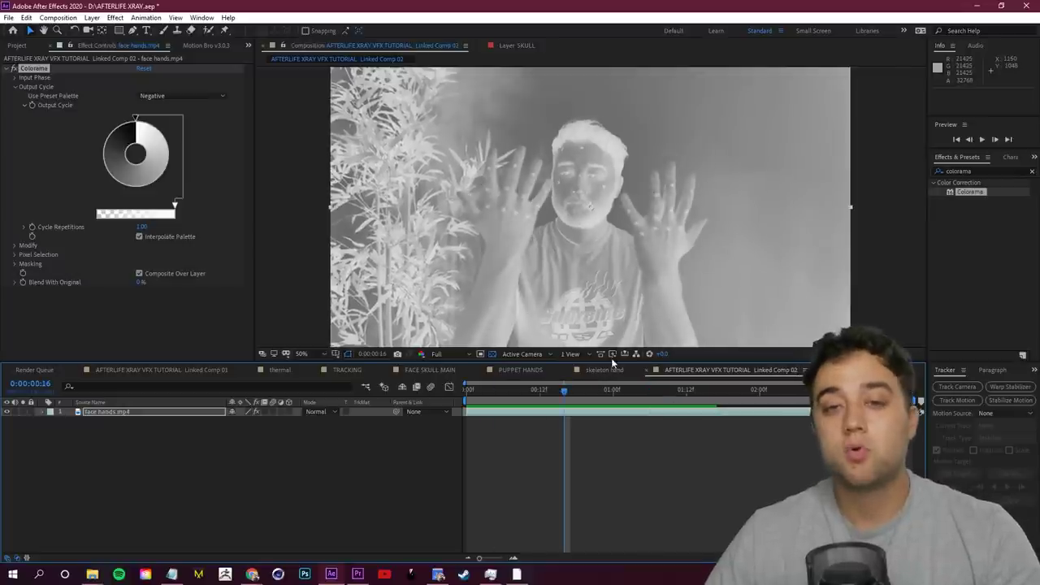
pyautogui.press('space')
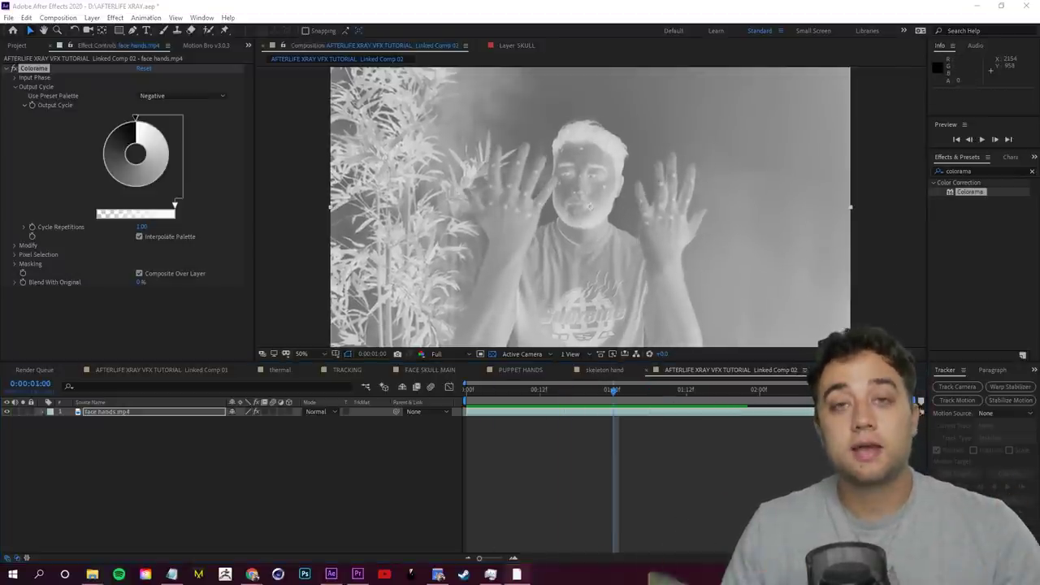
pyautogui.moveTo(546, 391); pyautogui.dragTo(467, 392)
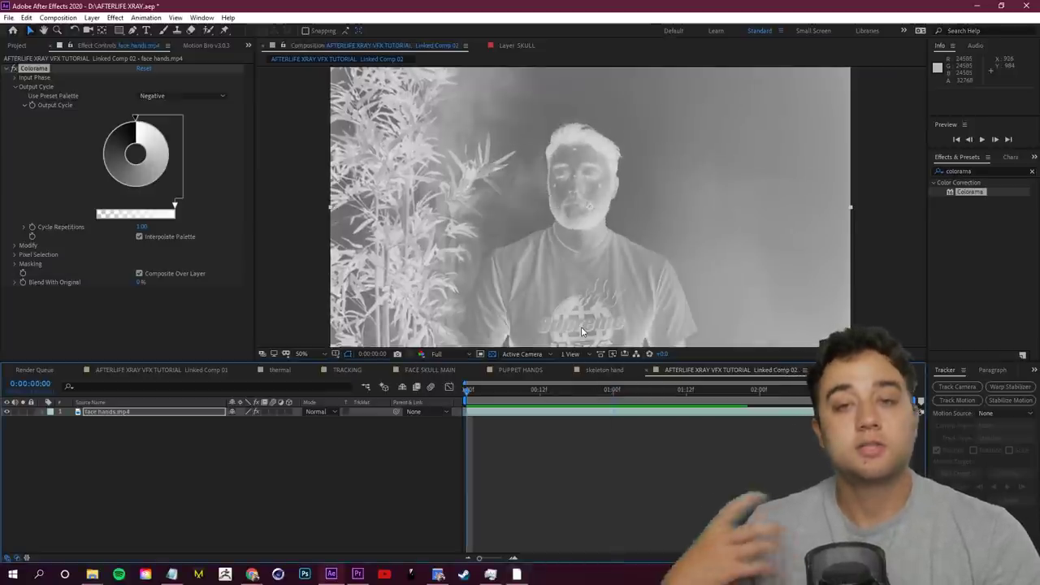
pyautogui.press('space')
pyautogui.press('space')
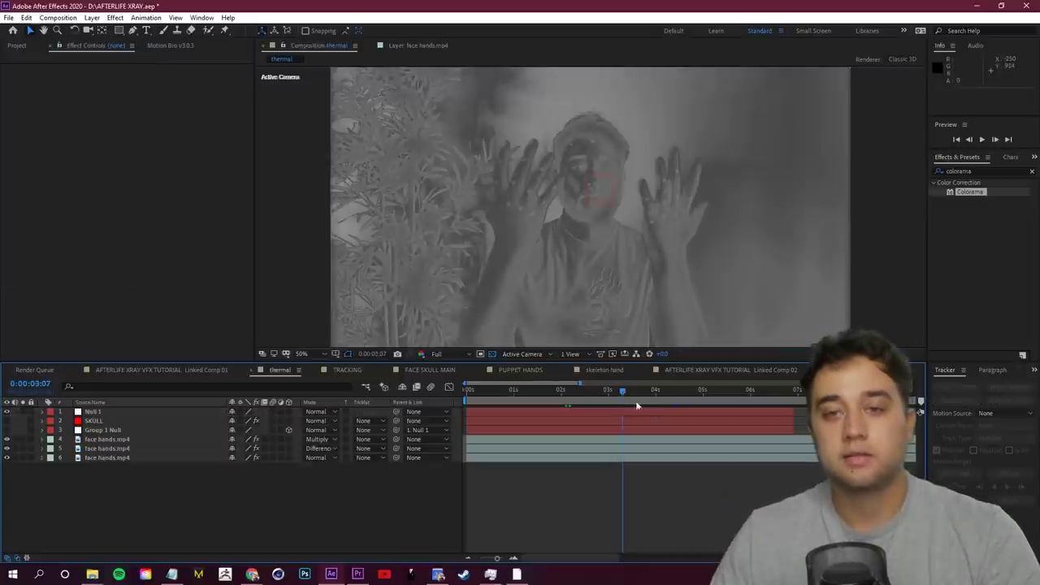
# Step: In the thermal composition, scrub through the shot and inspect the blend modes and effects of the stacked face hands.mp4 layers
pyautogui.moveTo(636, 401); pyautogui.dragTo(505, 432)
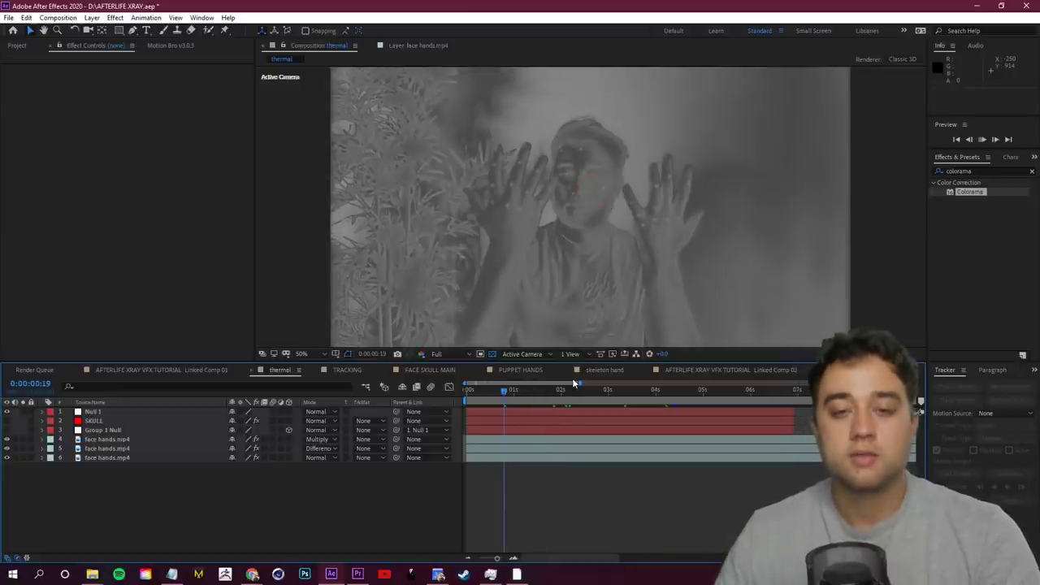
pyautogui.click(633, 387)
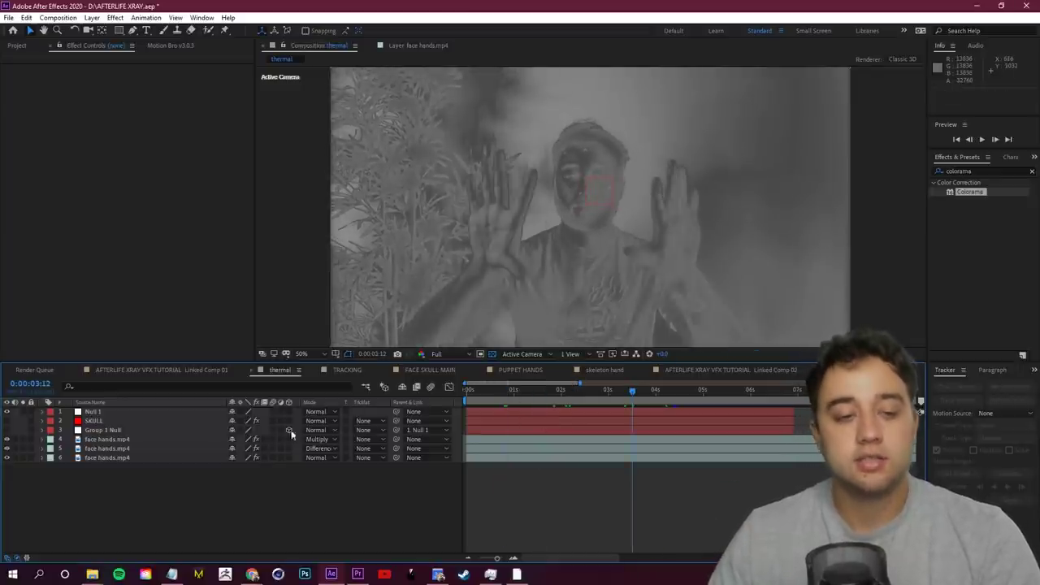
pyautogui.click(134, 448)
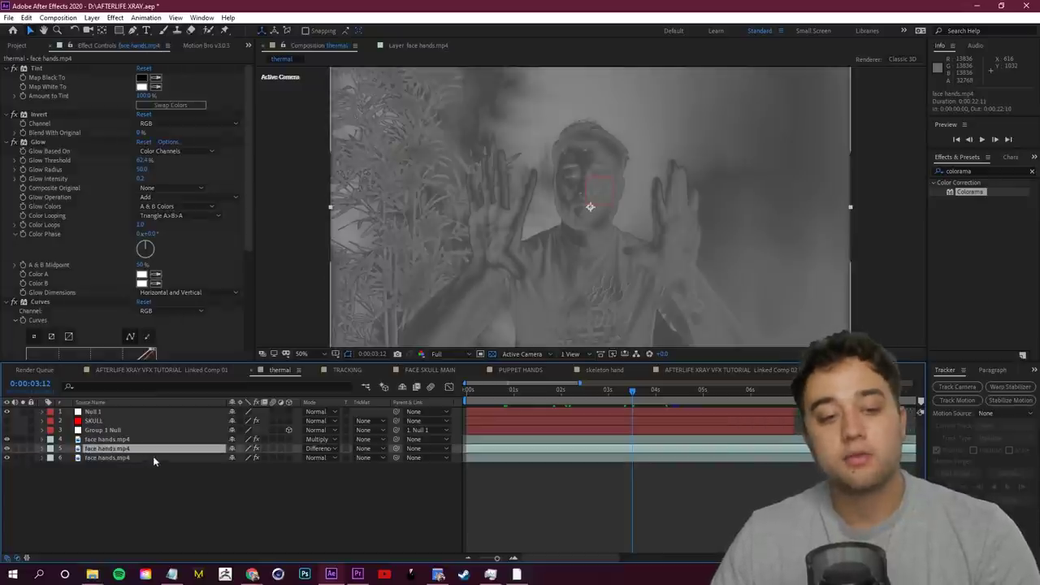
pyautogui.click(316, 448)
pyautogui.click(303, 469)
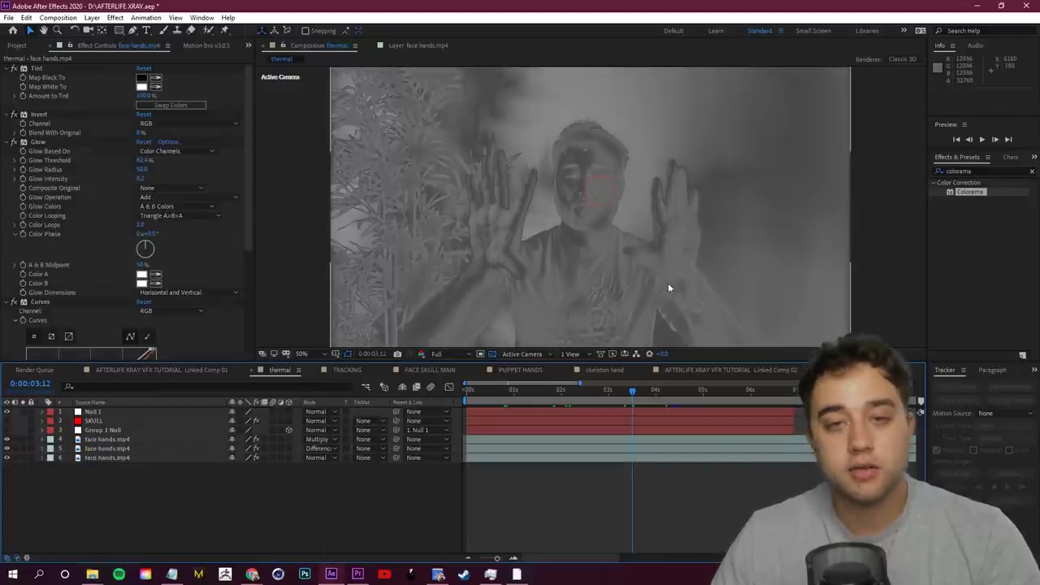
pyautogui.click(334, 440)
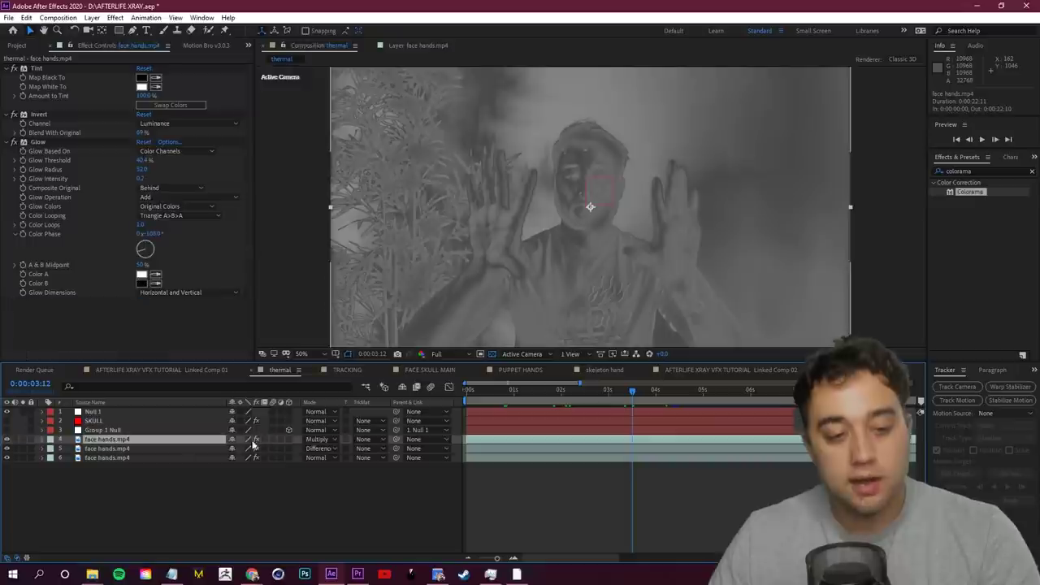
pyautogui.click(334, 439)
pyautogui.click(118, 448)
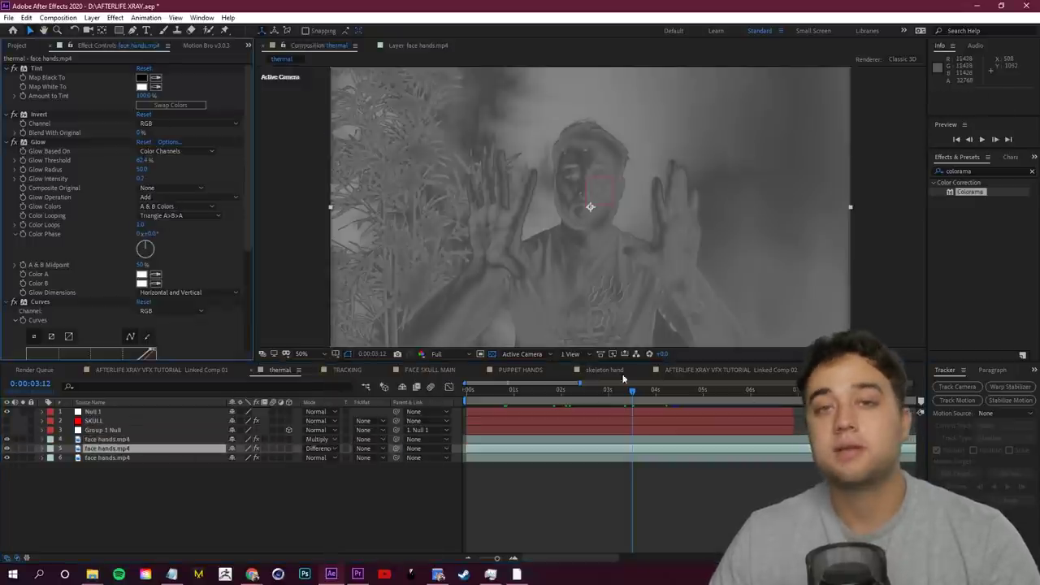
# Step: Compare the Difference layer with its Glow and Curves effects switched off and on, and check other frames
pyautogui.click(38, 141)
pyautogui.click(41, 116)
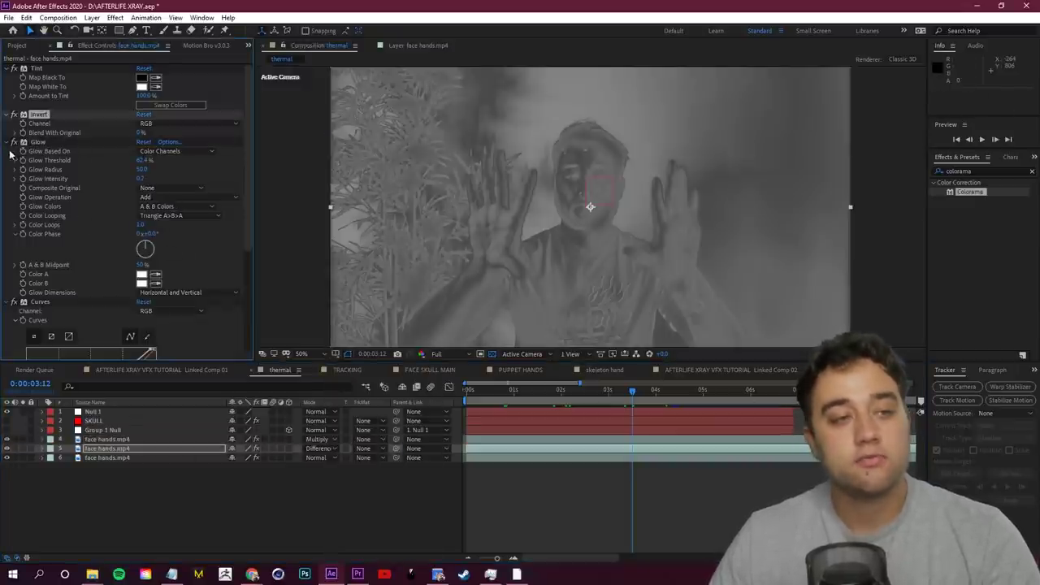
pyautogui.click(14, 143)
pyautogui.click(13, 142)
pyautogui.scroll(-4, 15, 145)
pyautogui.click(15, 145)
pyautogui.click(15, 146)
pyautogui.click(16, 147)
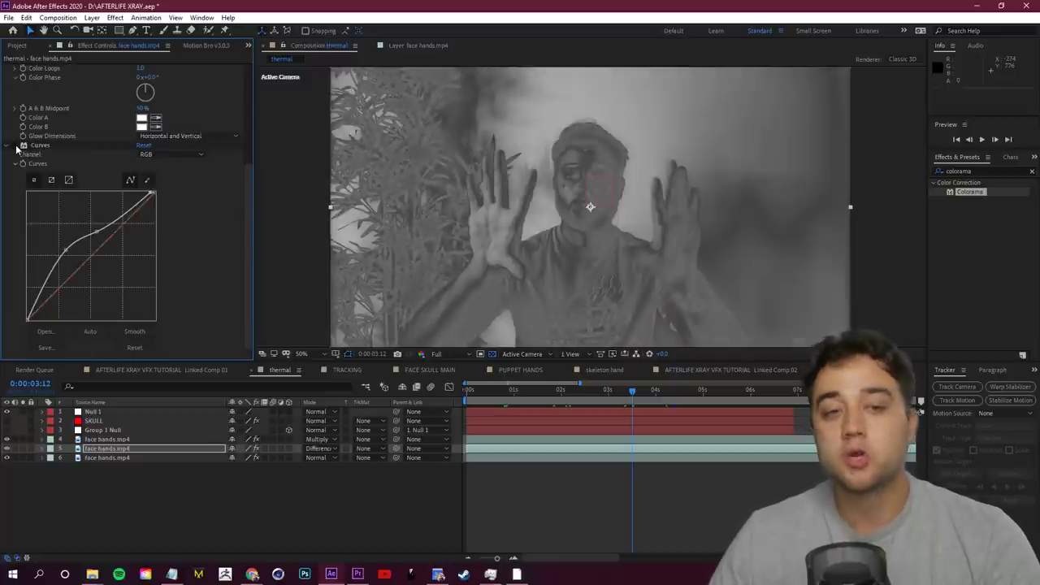
pyautogui.click(15, 147)
pyautogui.click(16, 146)
pyautogui.click(16, 147)
pyautogui.moveTo(632, 402); pyautogui.dragTo(617, 421)
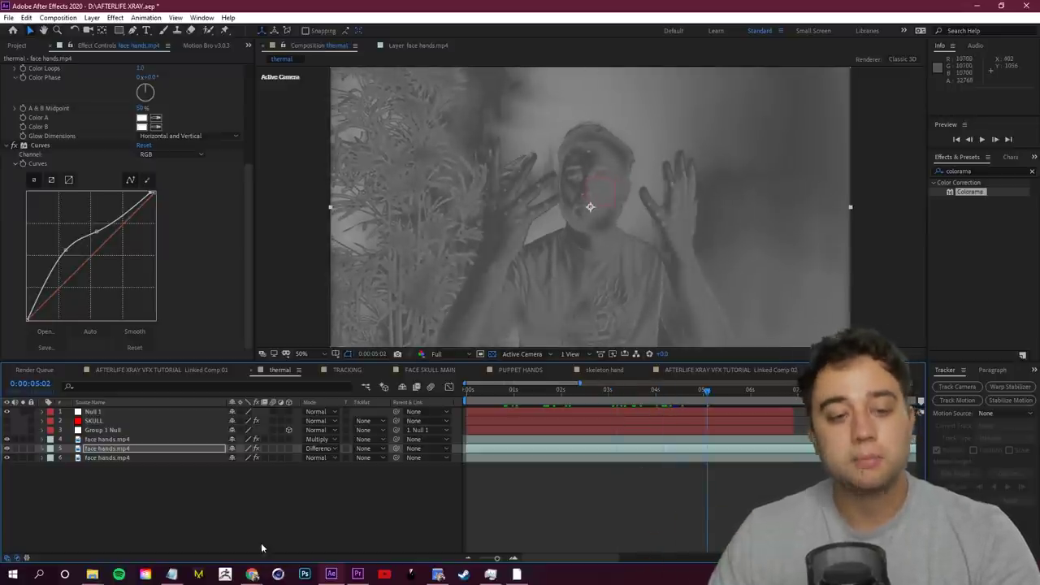
# Step: Inspect Colorama on the bottom face hands.mp4 layer, and try adjusting the Curves midpoint on the Difference layer
pyautogui.click(261, 543)
pyautogui.click(107, 458)
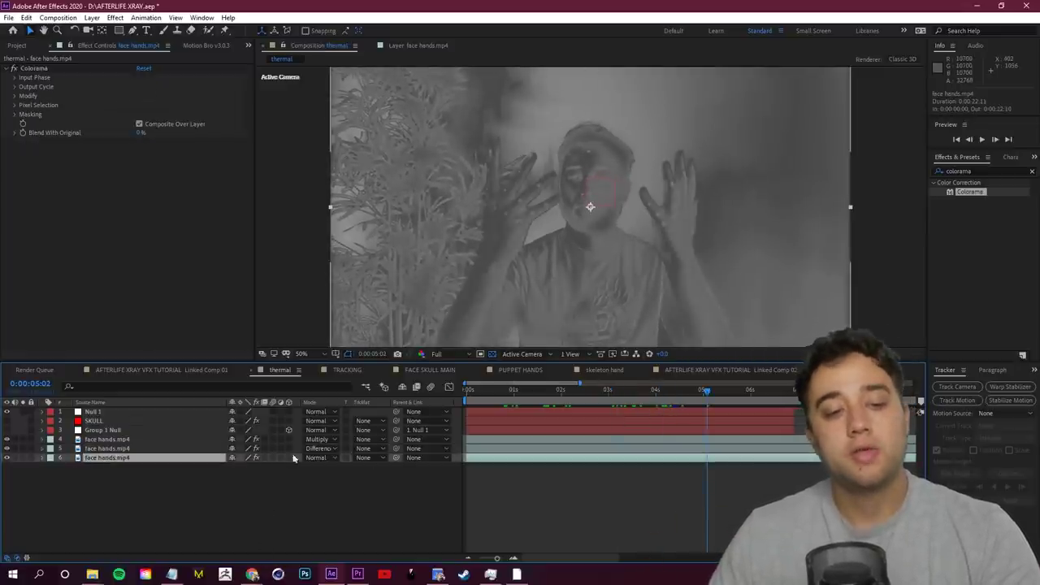
pyautogui.click(147, 442)
pyautogui.click(147, 446)
pyautogui.scroll(-5, 68, 225)
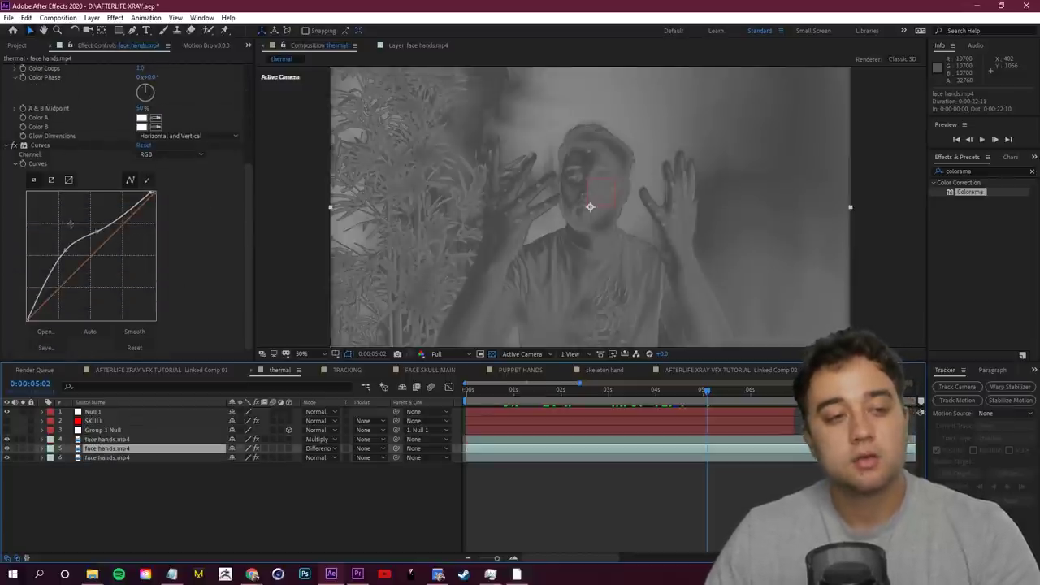
pyautogui.moveTo(97, 232)
pyautogui.mouseDown()
pyautogui.moveTo(82, 255)
pyautogui.moveTo(70, 221)
pyautogui.moveTo(110, 233)
pyautogui.moveTo(96, 232)
pyautogui.mouseUp()
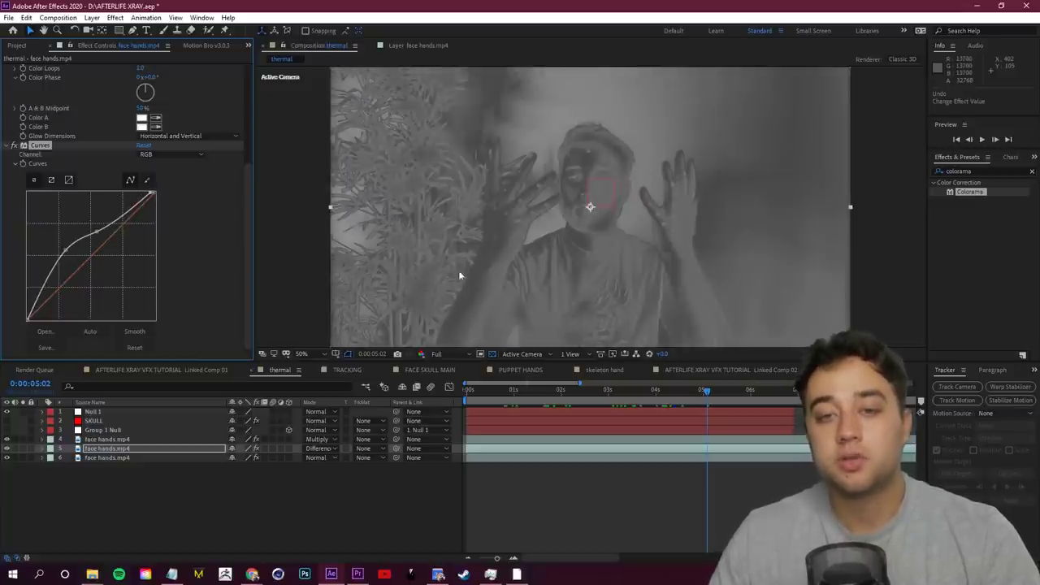
# Step: Compare the face hands.mp4 layer in Linked Comp 02 with and without Colorama, and leave the effect switched off and collapsed
pyautogui.moveTo(706, 407); pyautogui.dragTo(595, 416)
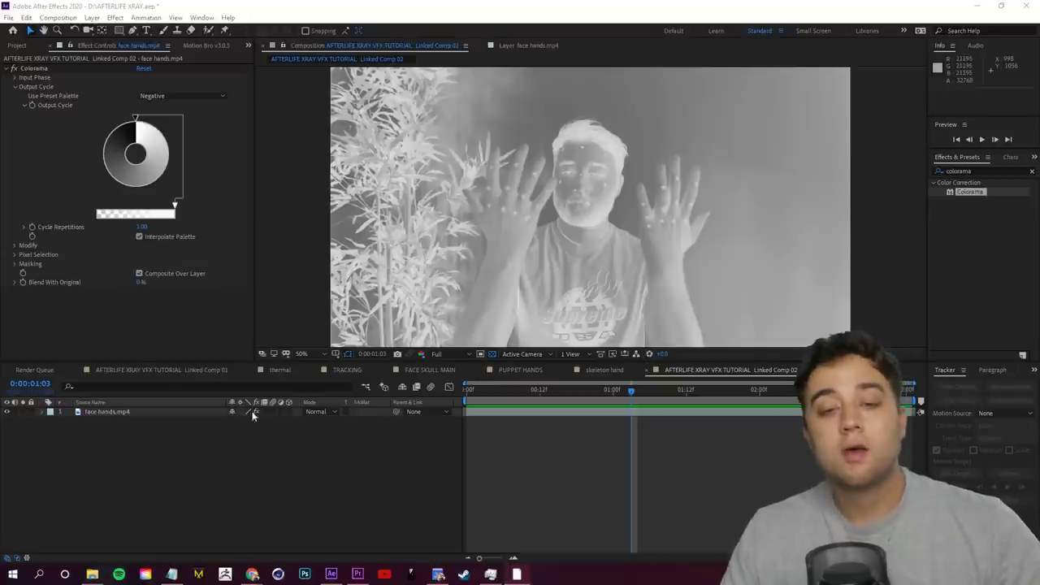
pyautogui.click(118, 412)
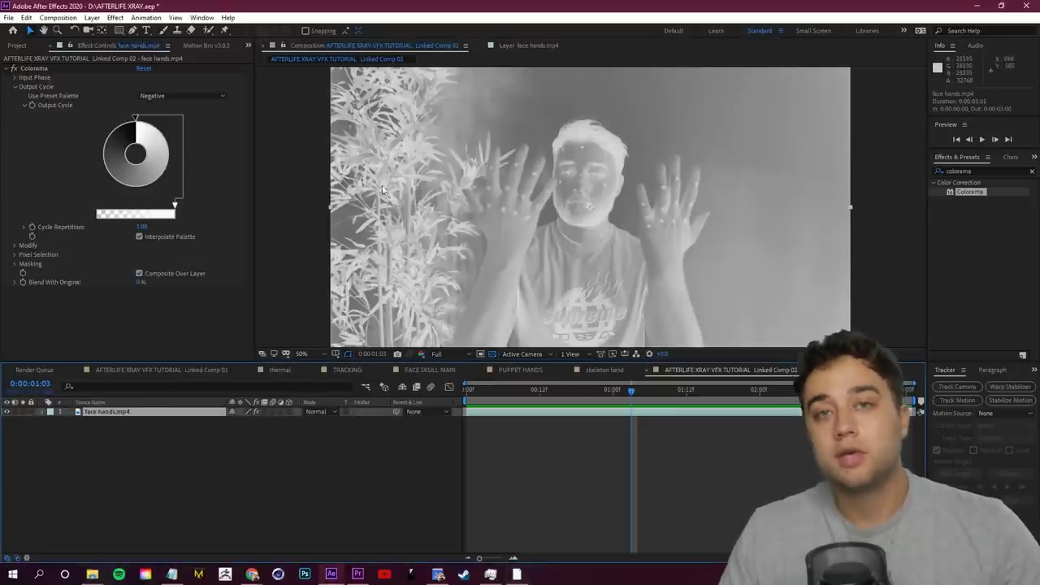
pyautogui.click(14, 69)
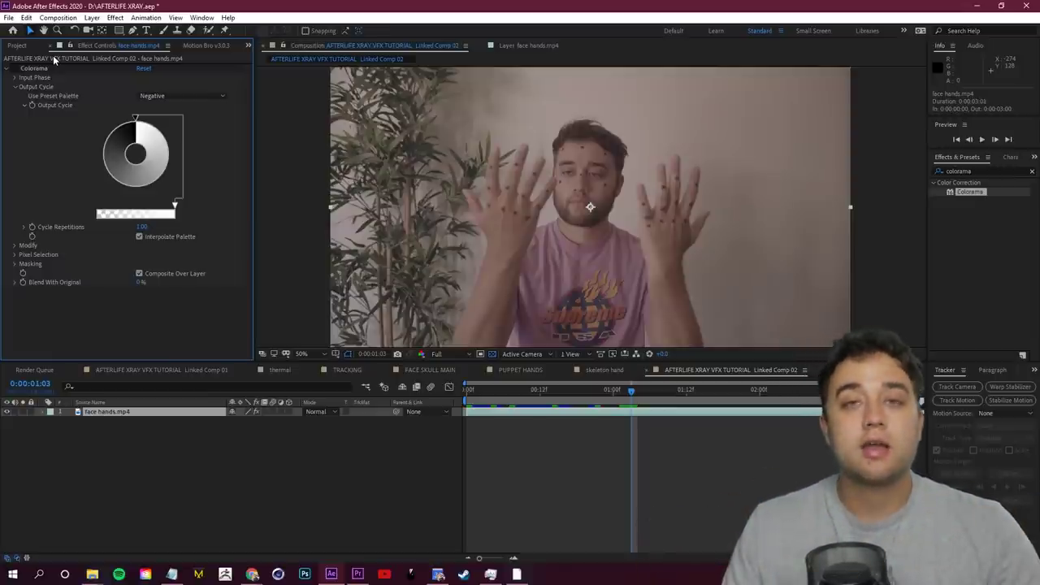
pyautogui.click(15, 69)
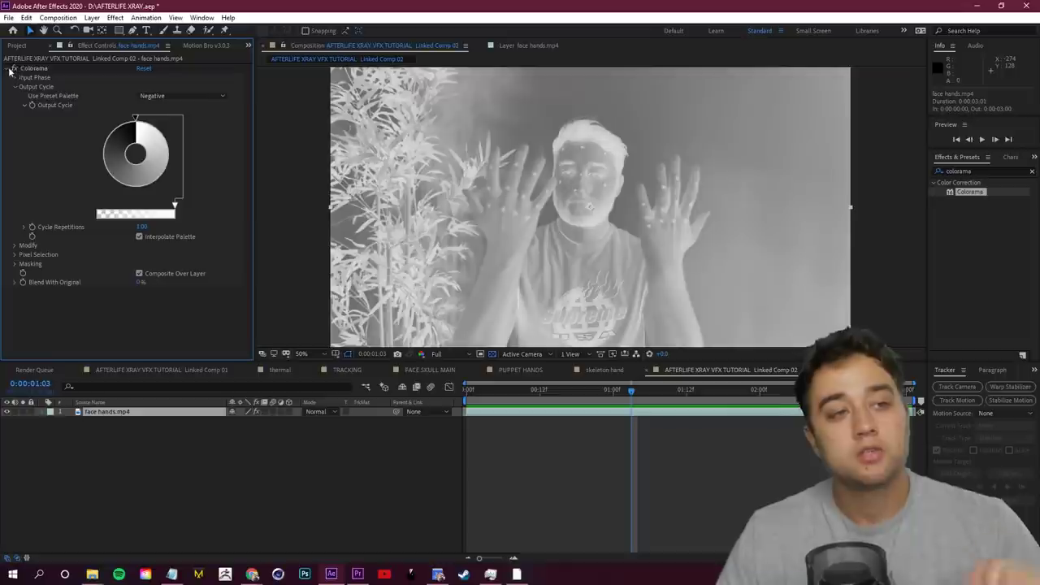
pyautogui.click(15, 69)
pyautogui.click(6, 68)
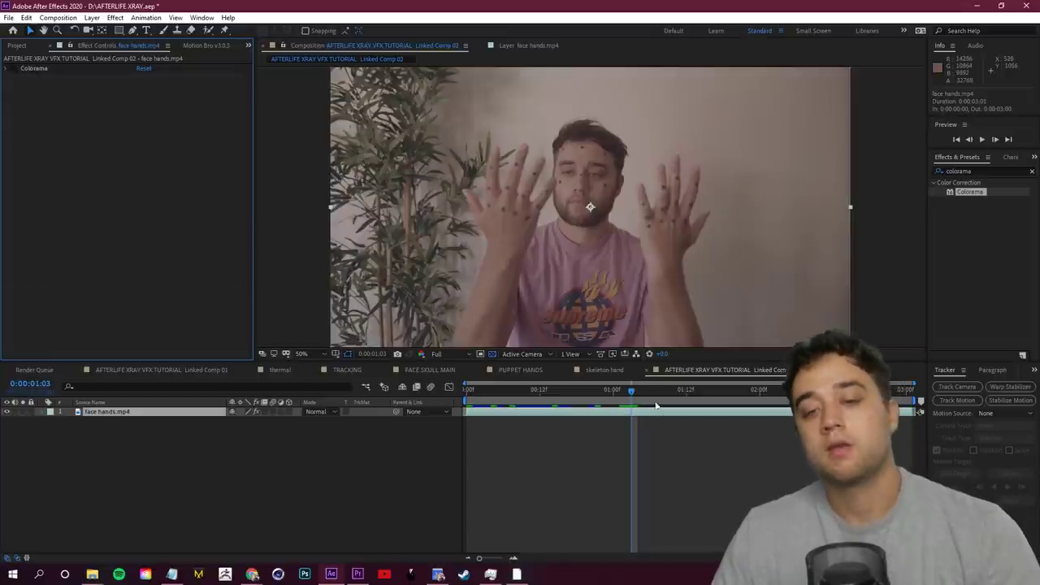
pyautogui.moveTo(633, 395); pyautogui.dragTo(663, 400)
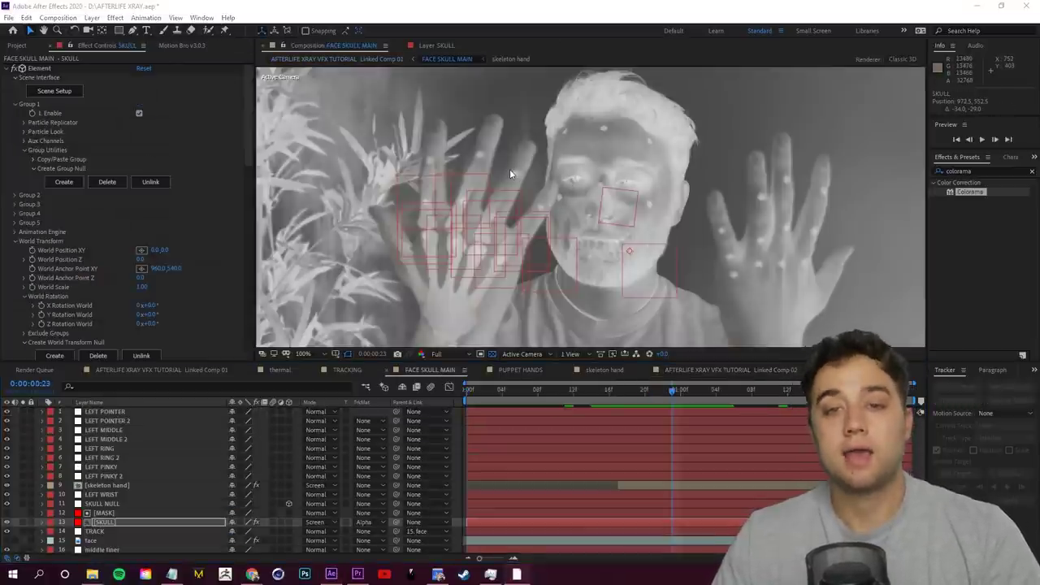
# Step: Play back the FACE SKULL MAIN composition and the plain footage in Linked Comp 02, and return to the first frame
pyautogui.press('space')
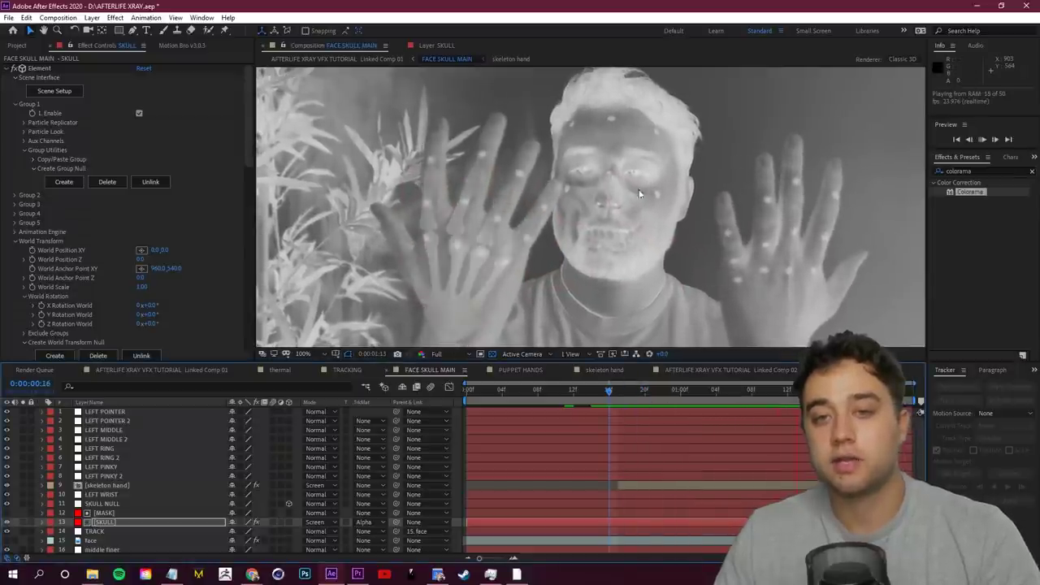
pyautogui.press('space')
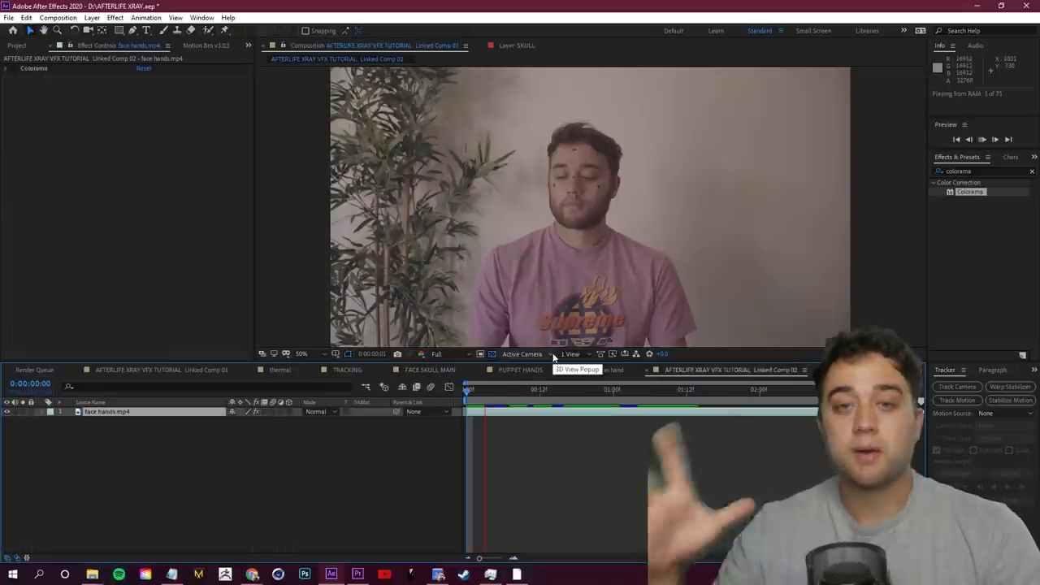
pyautogui.press('space')
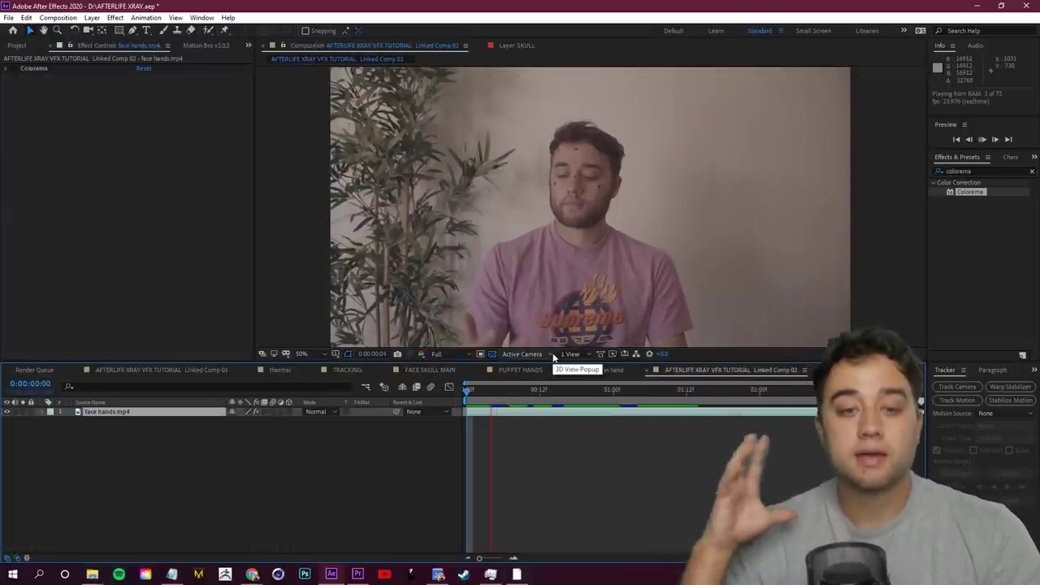
pyautogui.click(537, 392)
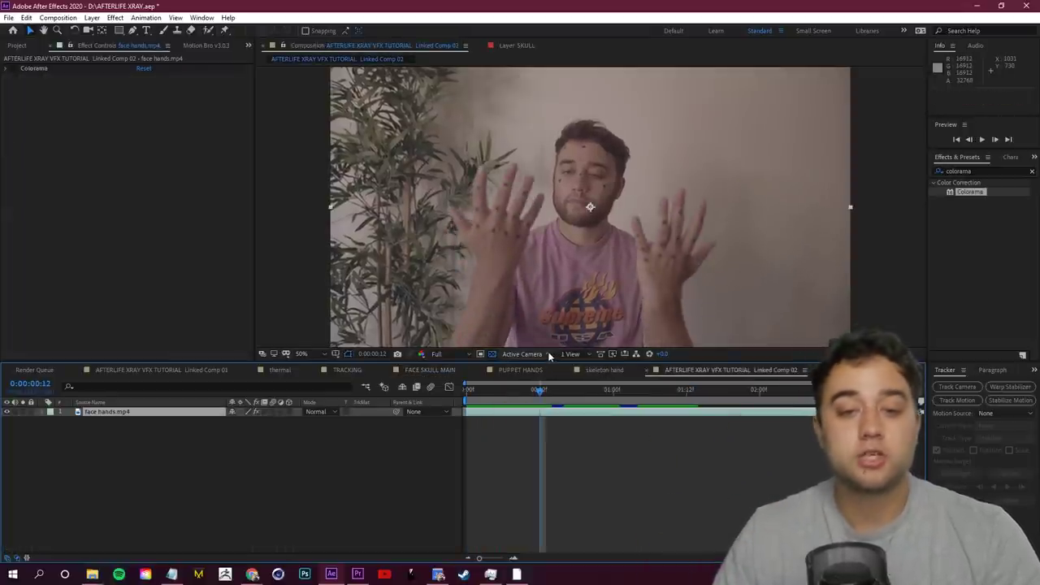
pyautogui.moveTo(533, 396); pyautogui.dragTo(457, 427)
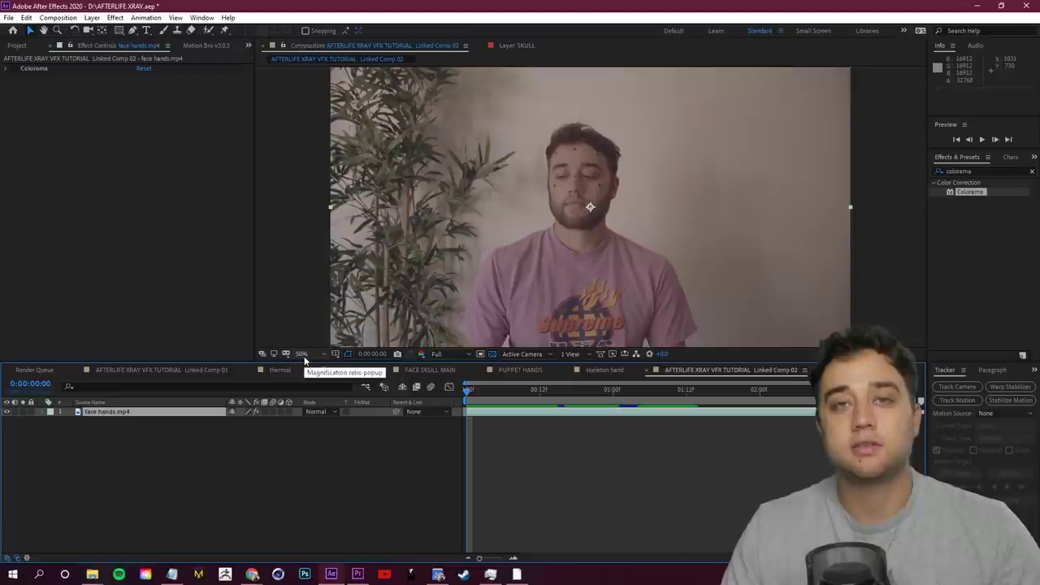
# Step: Duplicate the face hands.mp4 layer and rename the copy FACE TRACK
pyautogui.click(108, 413)
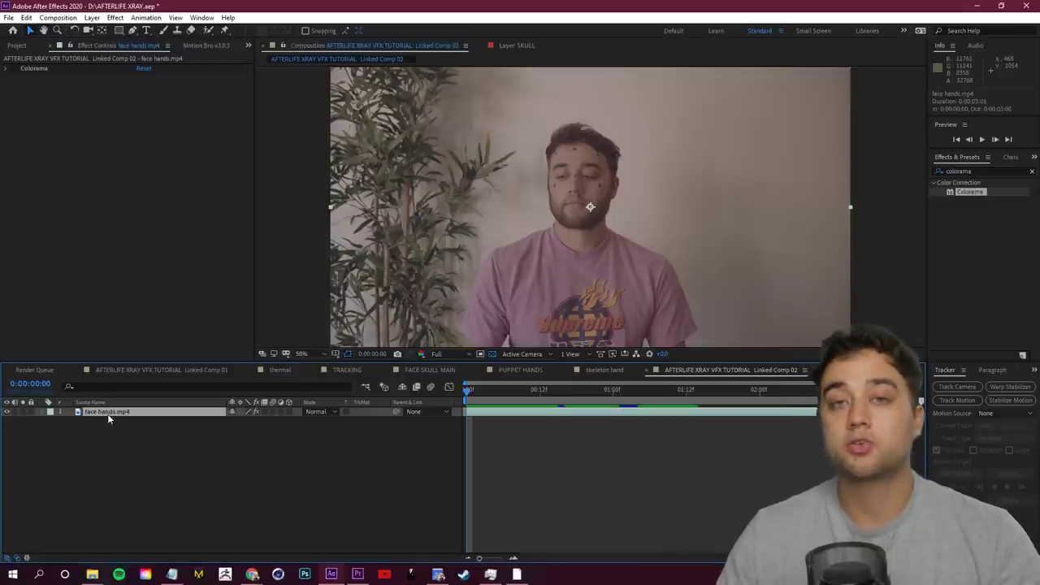
pyautogui.hotkey('ctrl', 'd')
pyautogui.rightClick(110, 412)
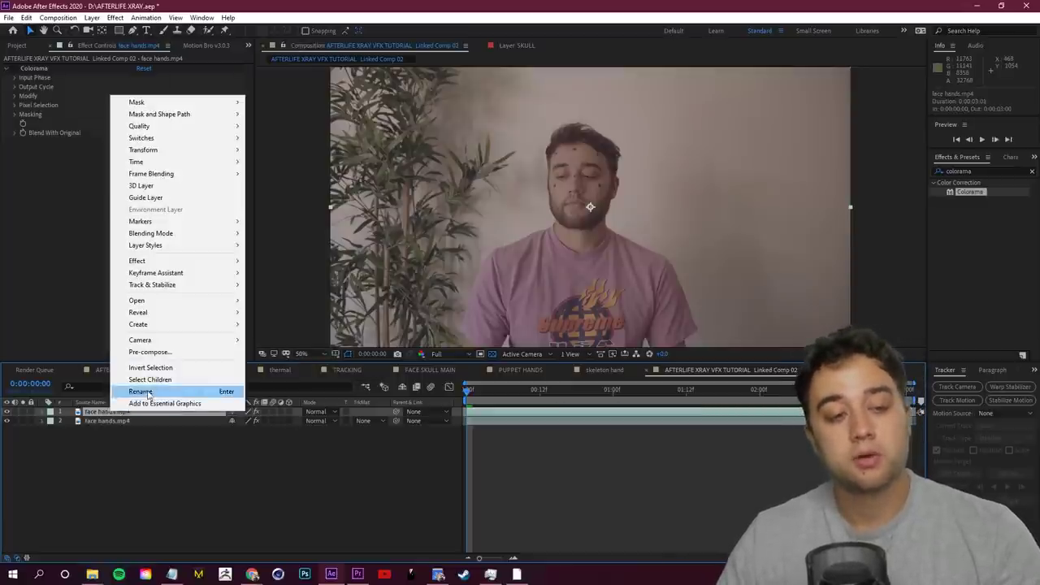
pyautogui.click(154, 390)
pyautogui.write('FACE TRACK')
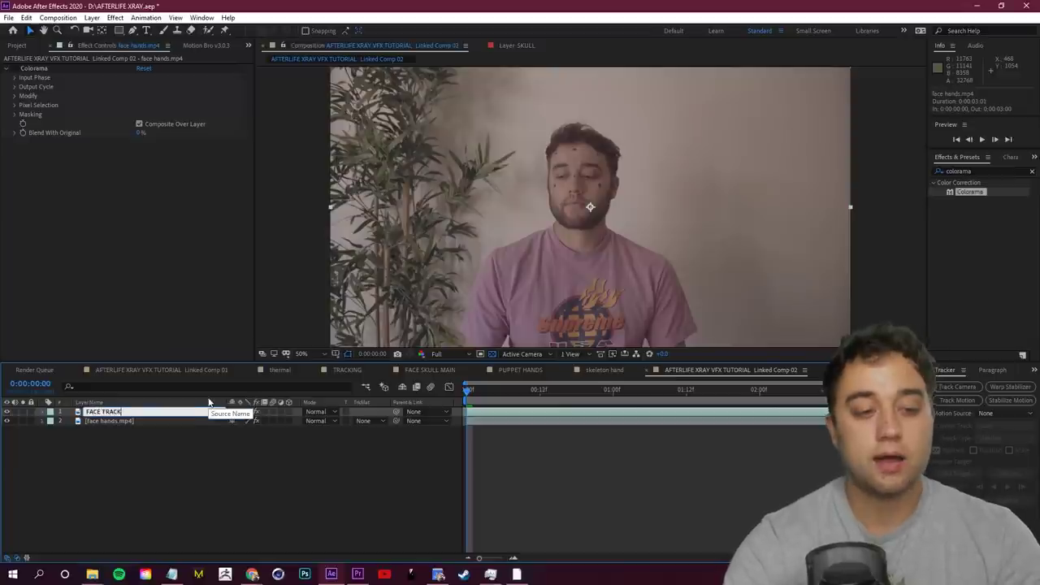
pyautogui.press('Return')
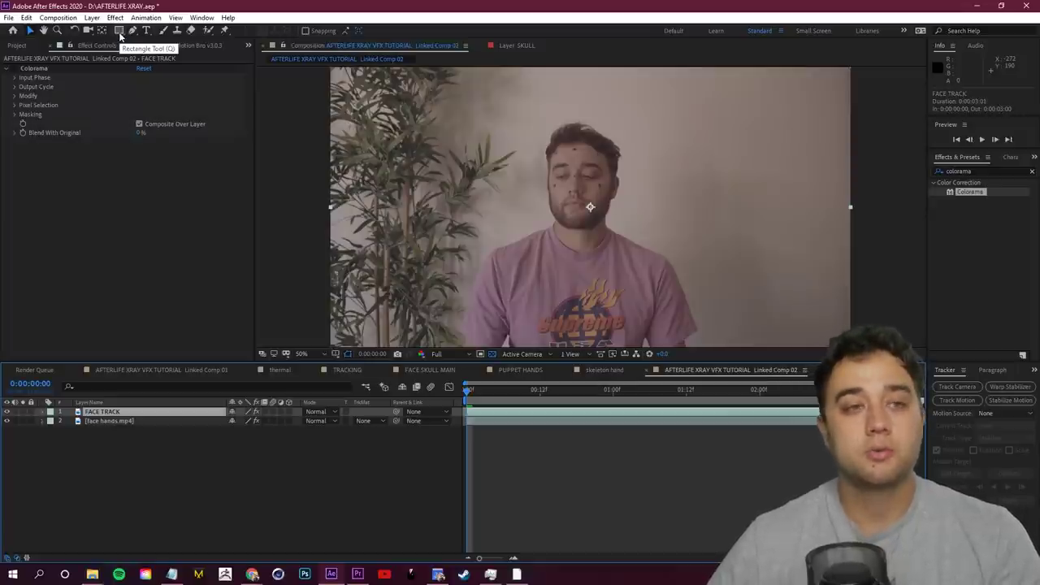
# Step: Draw an elliptical mask around the face on the FACE TRACK layer with the Ellipse tool
pyautogui.click(118, 32)
pyautogui.press('q')
pyautogui.press('q')
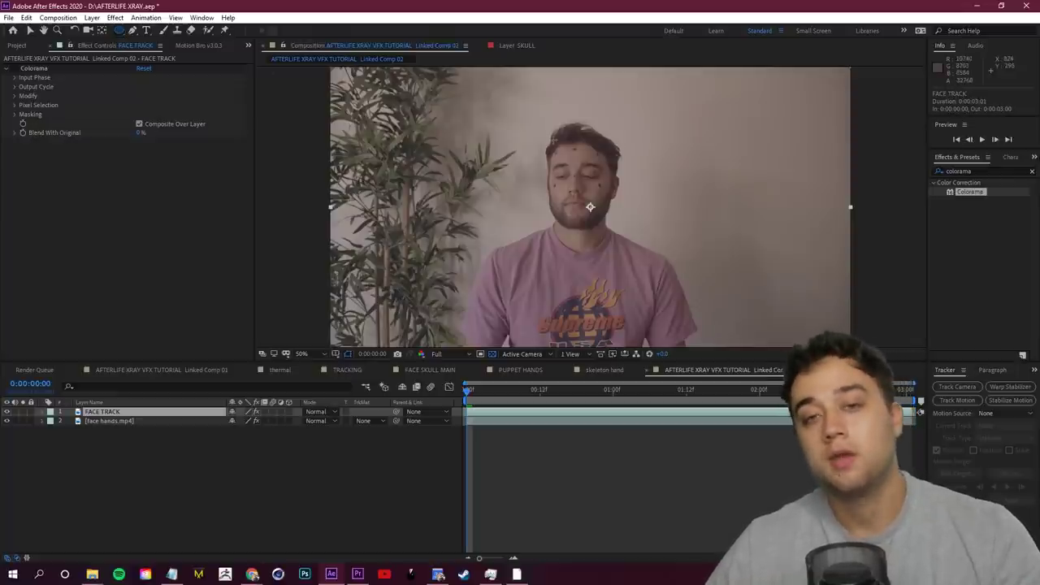
pyautogui.moveTo(543, 139); pyautogui.dragTo(610, 229)
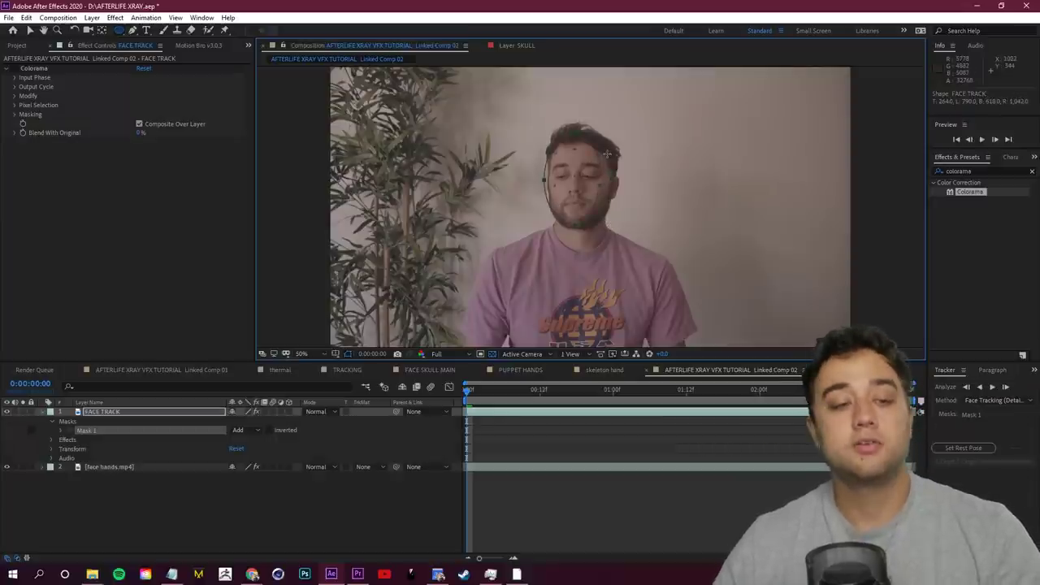
# Step: Open mask tracking for the face mask and move the Tracker controls into a larger, wider area of the workspace
pyautogui.rightClick(91, 430)
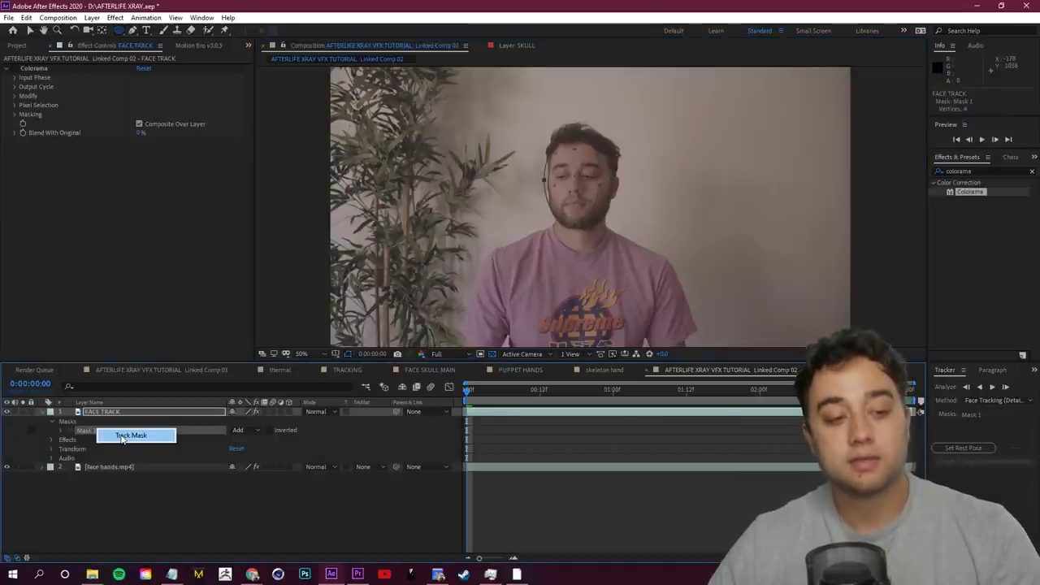
pyautogui.click(125, 437)
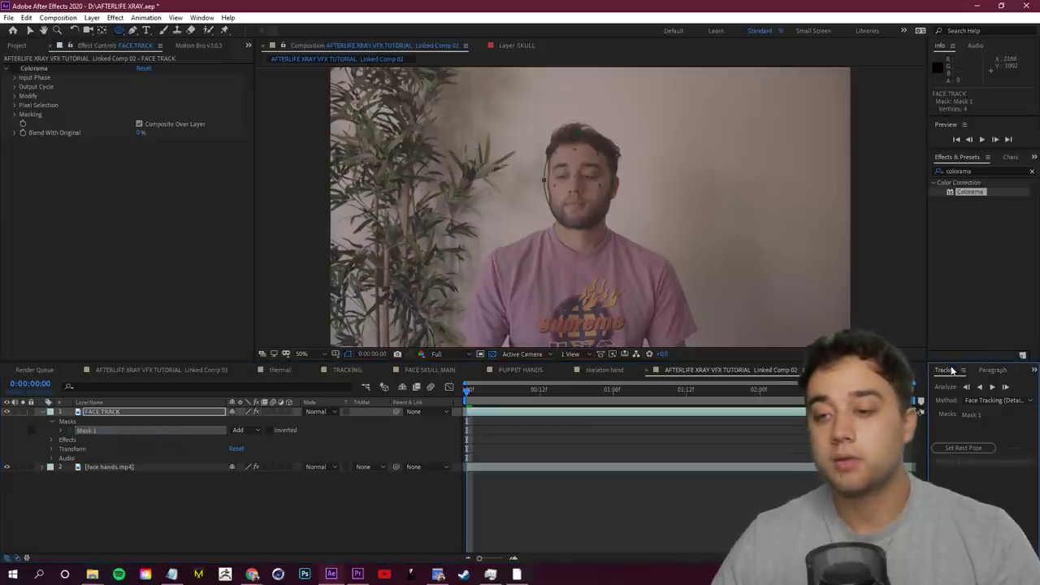
pyautogui.moveTo(951, 365); pyautogui.dragTo(987, 154)
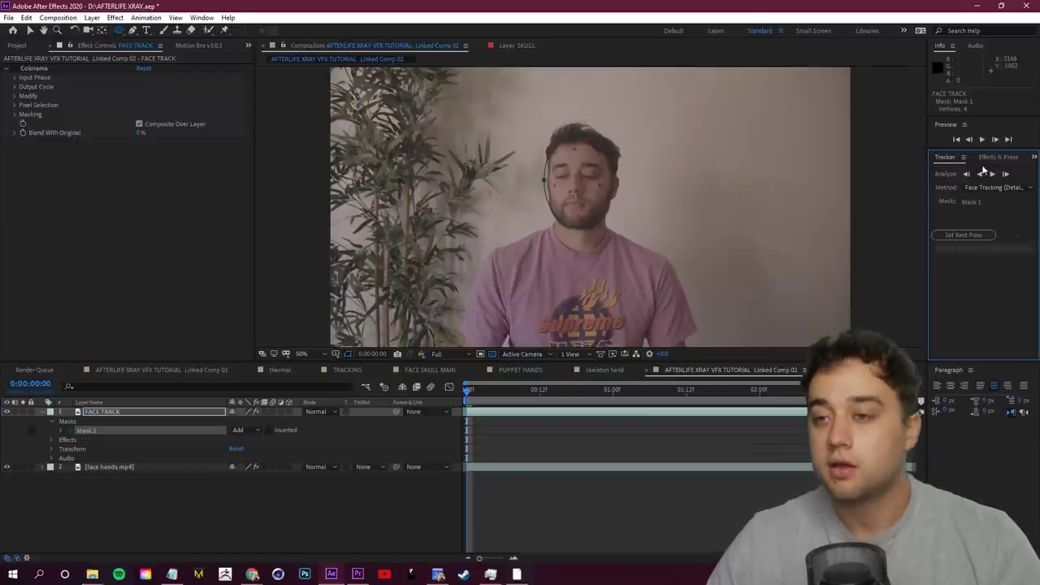
pyautogui.moveTo(927, 194); pyautogui.dragTo(884, 239)
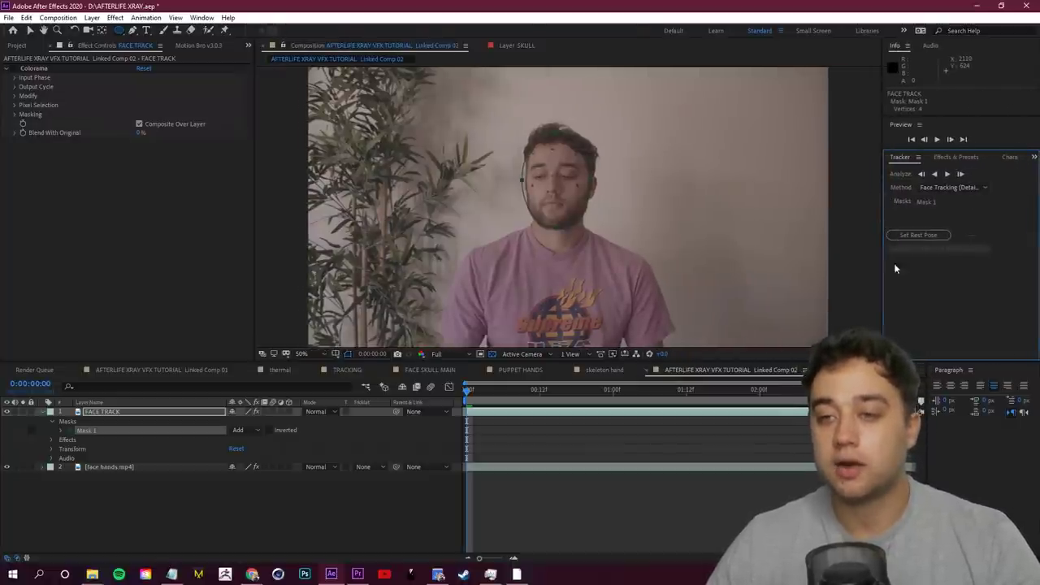
pyautogui.moveTo(920, 365)
pyautogui.mouseDown()
pyautogui.moveTo(920, 203)
pyautogui.moveTo(919, 386)
pyautogui.mouseUp()
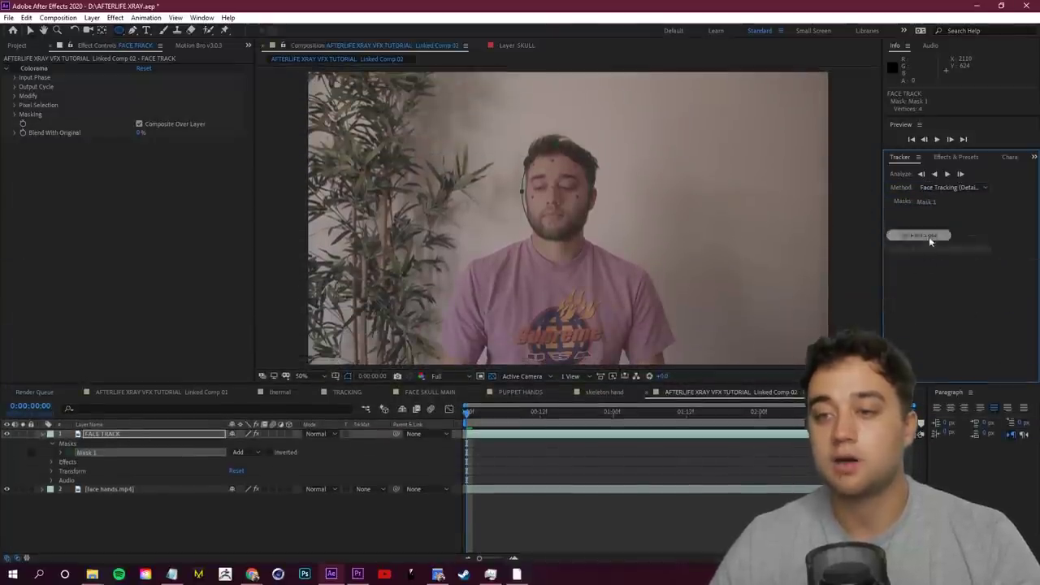
# Step: Track the face mask forward through the clip with the Face Tracking (Detailed Features) method
pyautogui.click(943, 189)
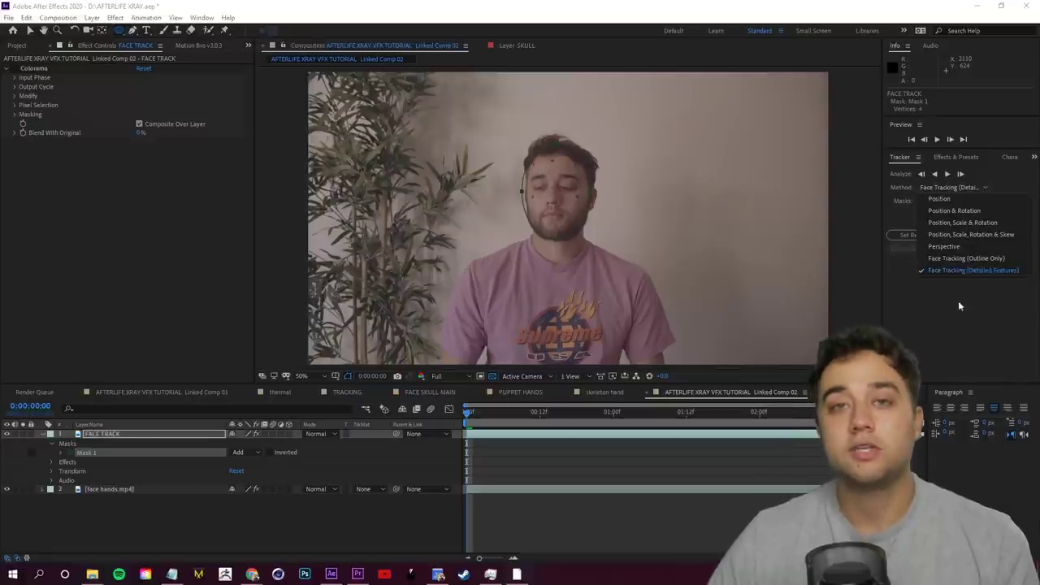
pyautogui.click(958, 301)
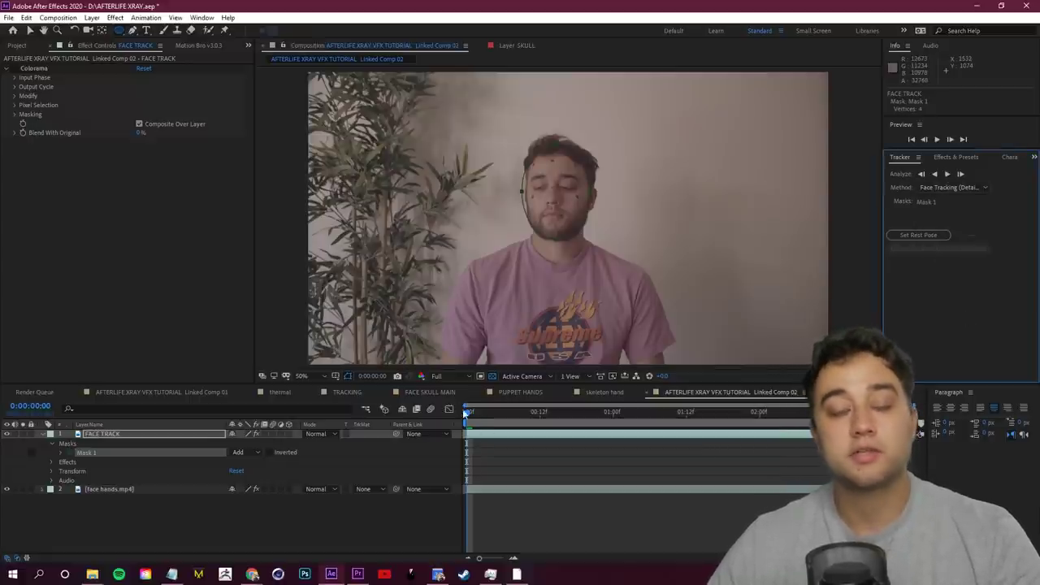
pyautogui.click(947, 175)
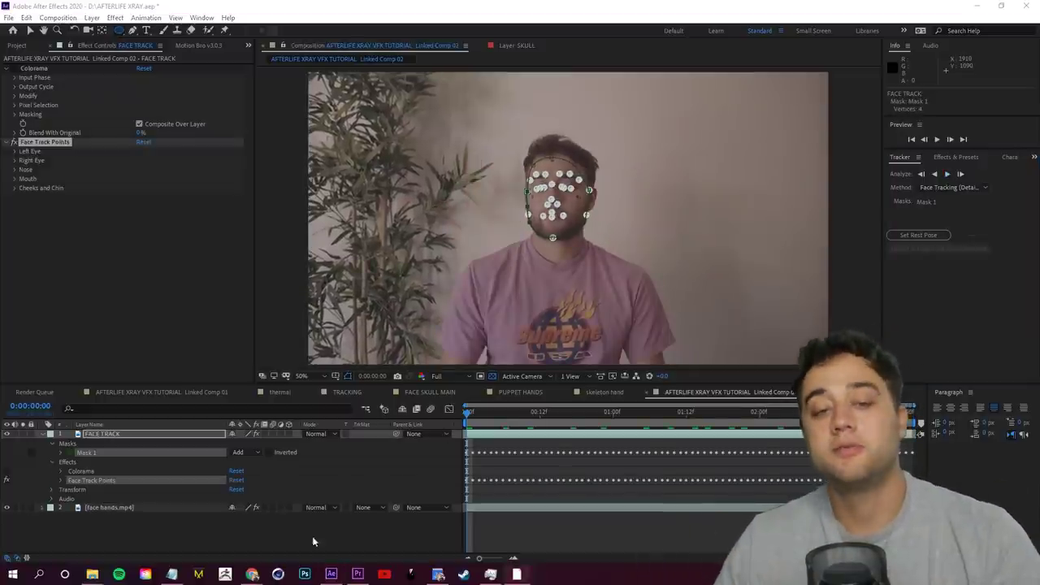
# Step: Play back the tracked face cutout with the original face hands.mp4 layer temporarily hidden to check the mask track
pyautogui.click(118, 433)
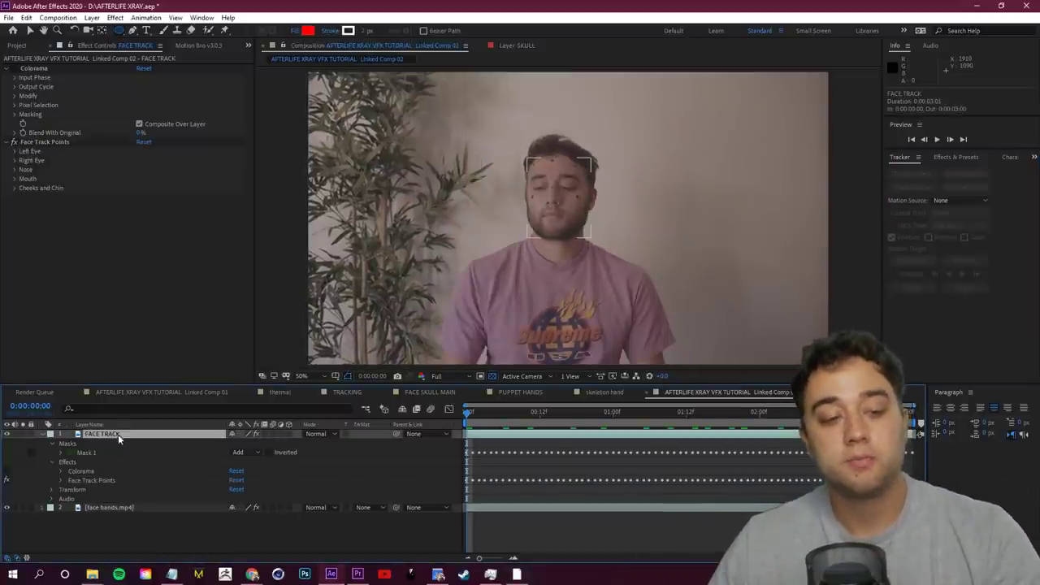
pyautogui.click(91, 509)
pyautogui.click(8, 507)
pyautogui.press('space')
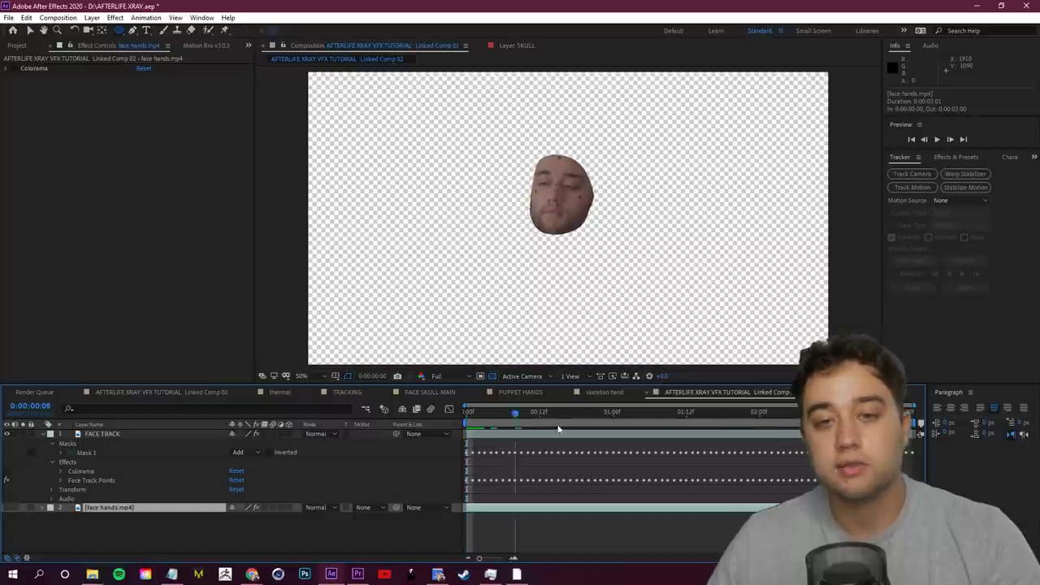
pyautogui.press('space')
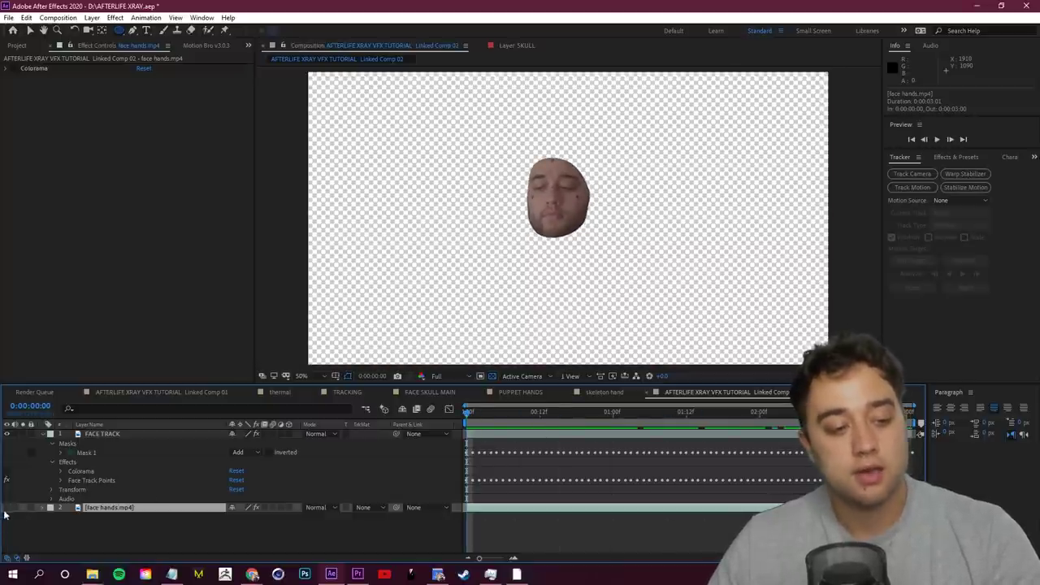
pyautogui.click(7, 507)
# Step: Examine the tracked point groups in Face Track Points, including the individual Left Eye points, and collapse the FACE TRACK layer
pyautogui.click(85, 480)
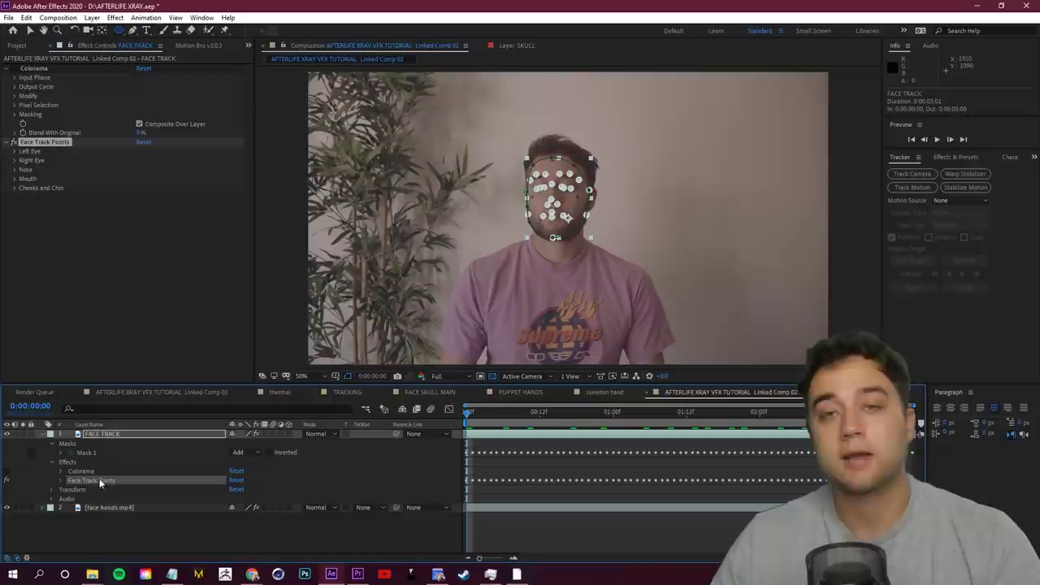
pyautogui.click(62, 481)
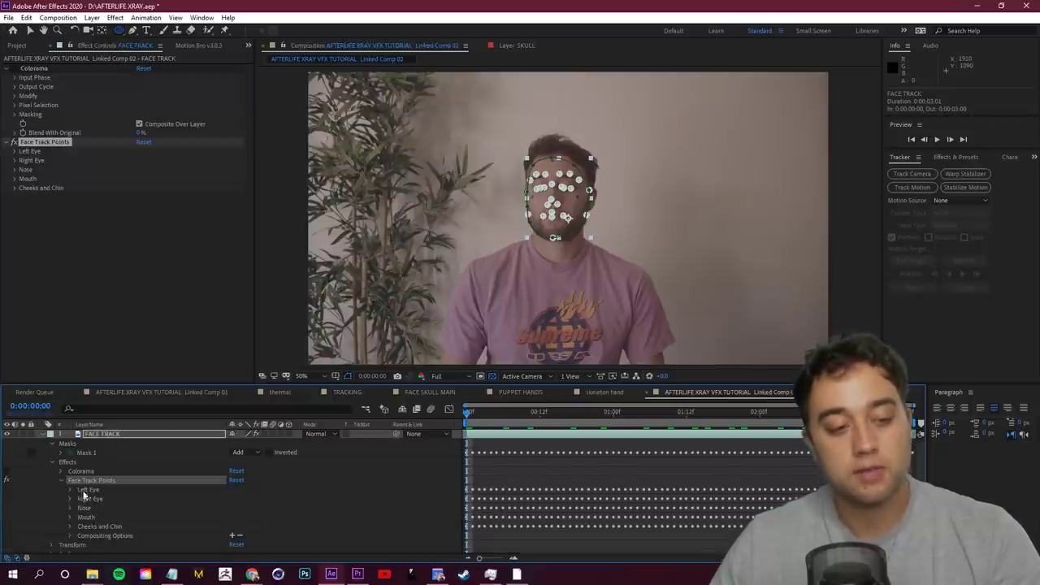
pyautogui.click(95, 492)
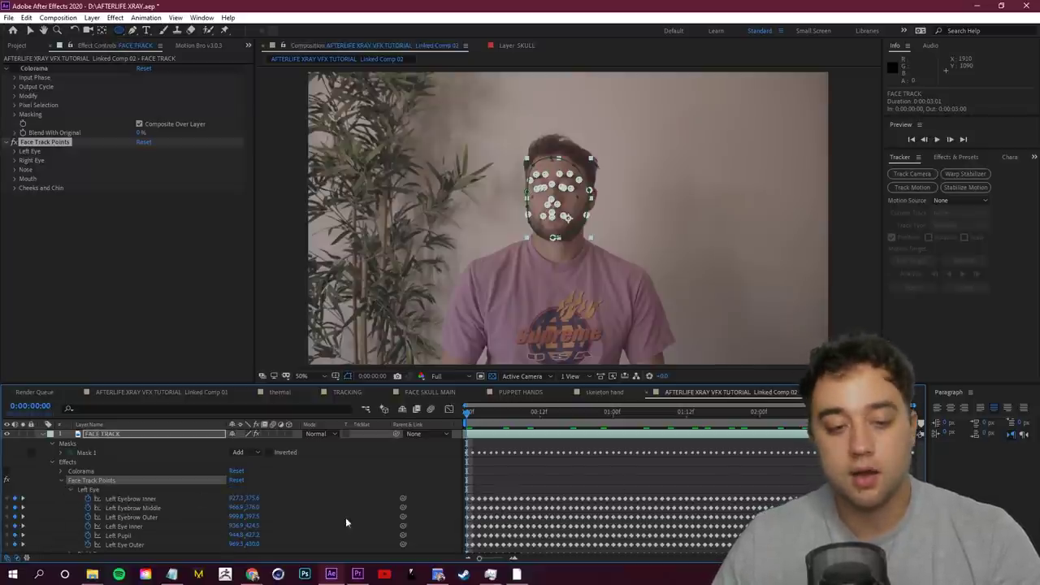
pyautogui.scroll(-1, 187, 484)
pyautogui.click(70, 474)
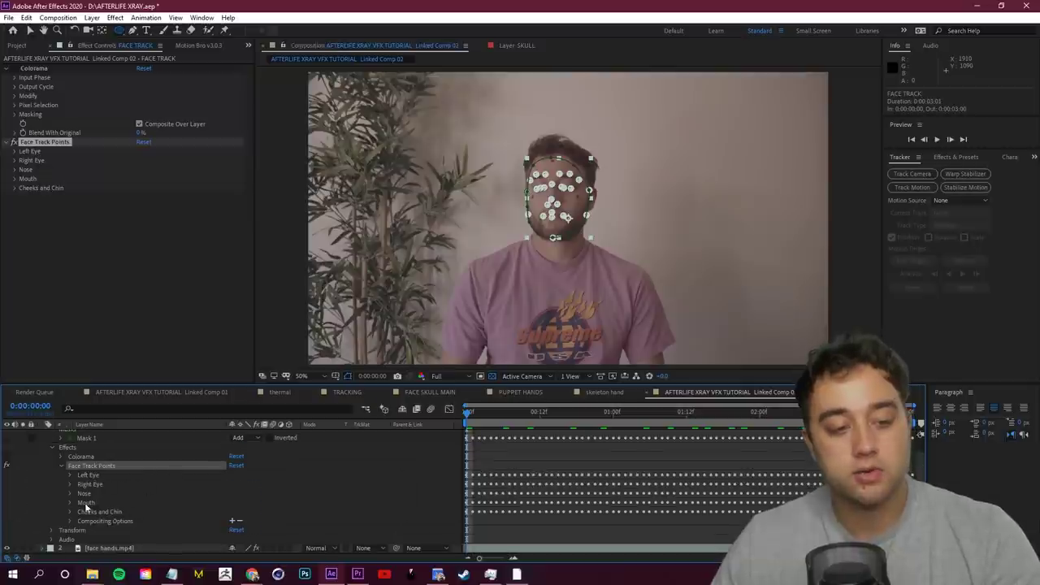
pyautogui.press('F2')
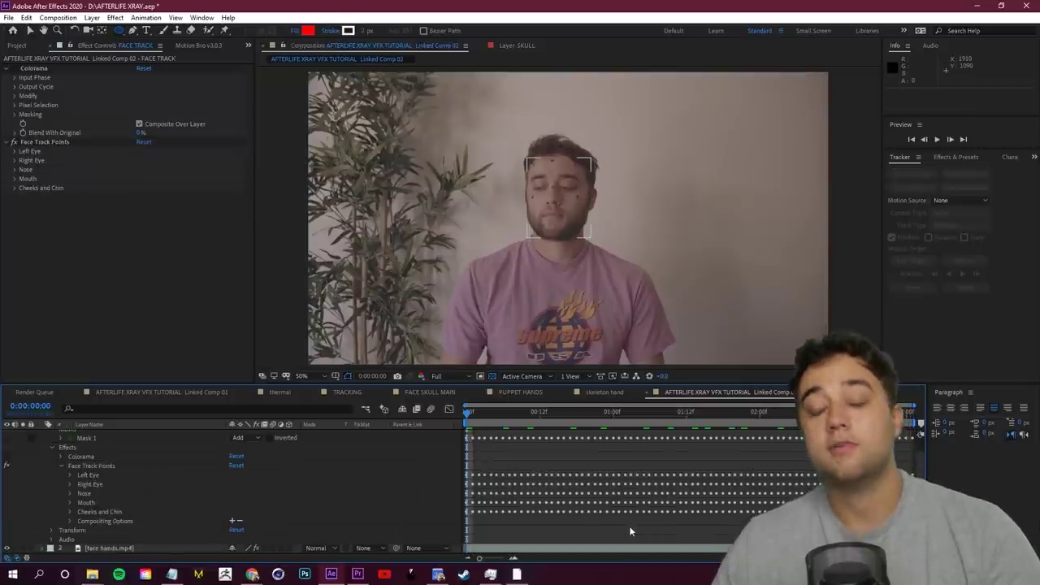
pyautogui.scroll(1, 124, 503)
pyautogui.click(51, 435)
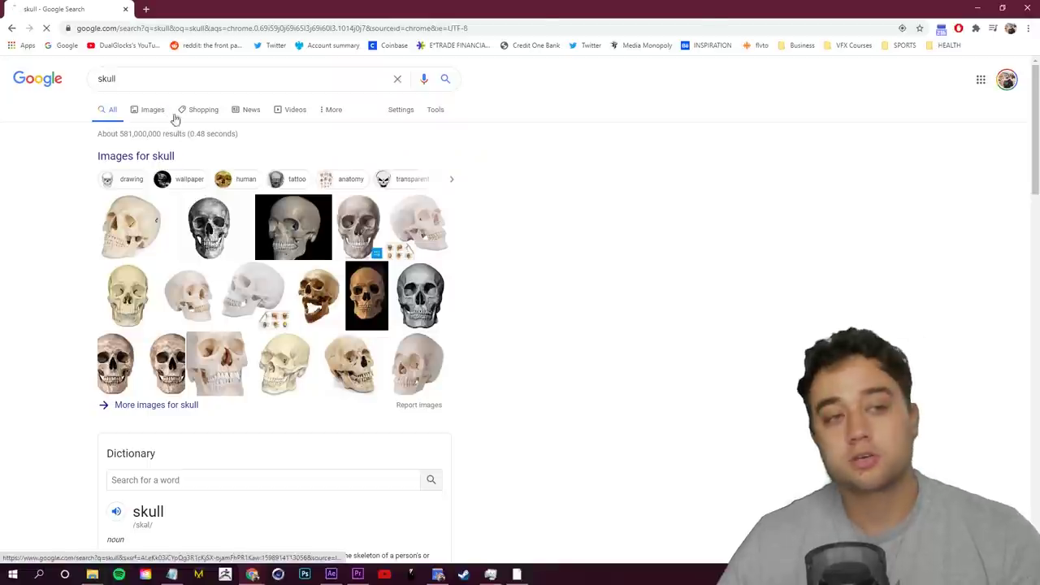
# Step: Filter the skull image search to transparent pictures under Creative Commons licenses and open a front-facing human skull image
pyautogui.click(158, 106)
pyautogui.click(408, 104)
pyautogui.click(374, 104)
pyautogui.click(290, 133)
pyautogui.click(249, 123)
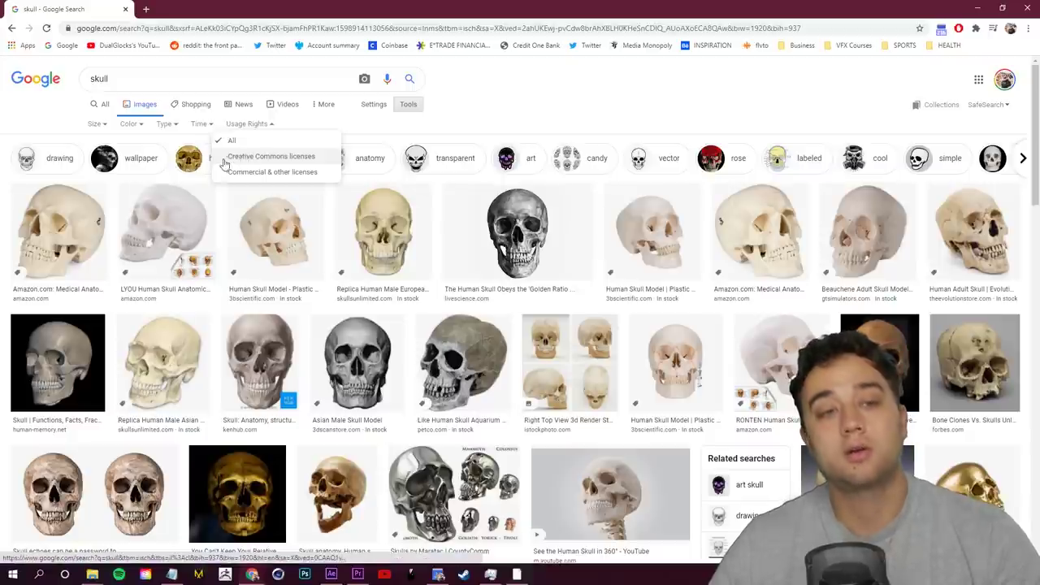
pyautogui.click(131, 125)
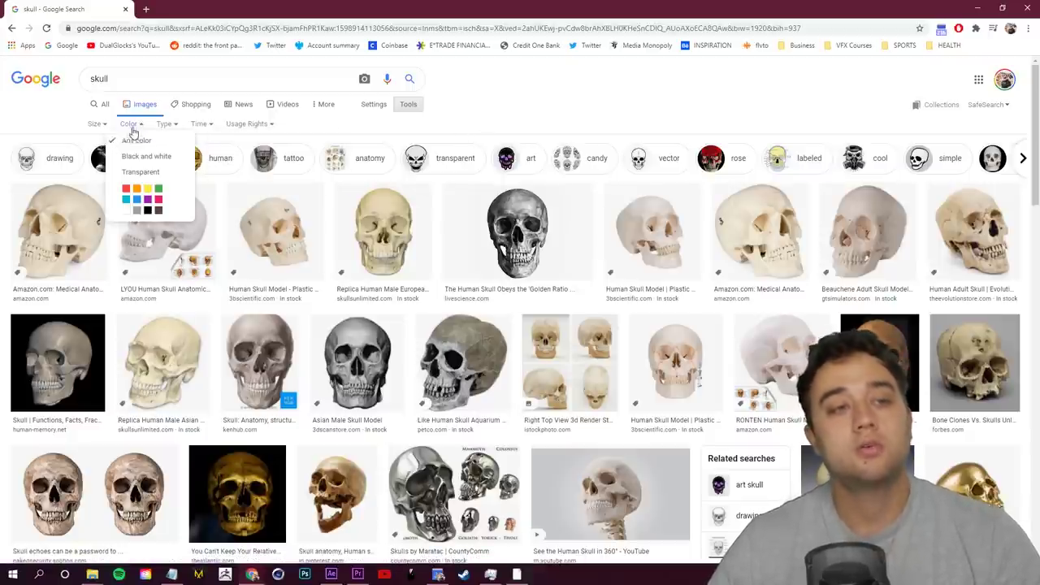
pyautogui.click(141, 172)
pyautogui.click(270, 124)
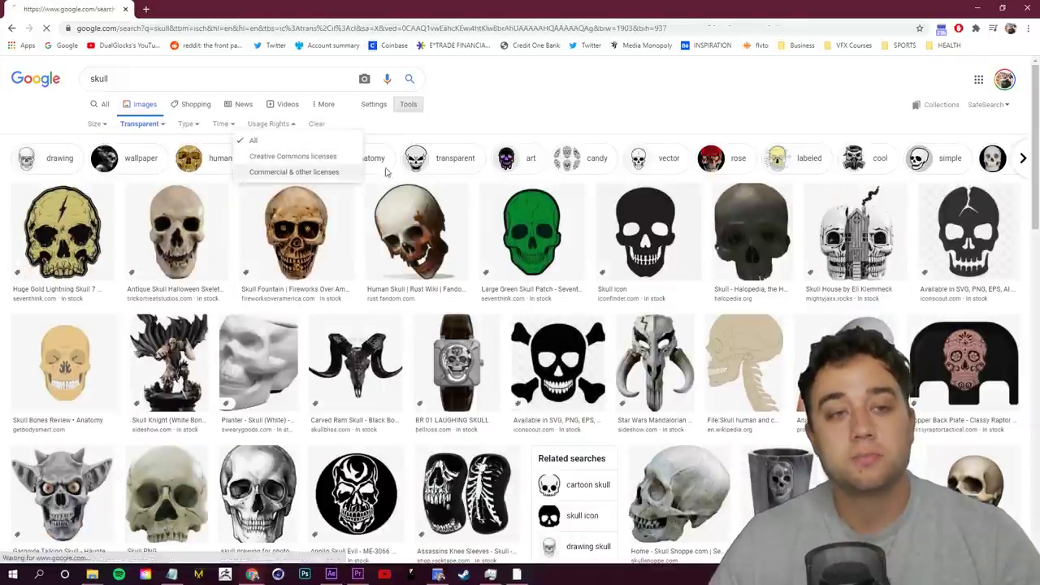
pyautogui.click(237, 146)
pyautogui.click(252, 362)
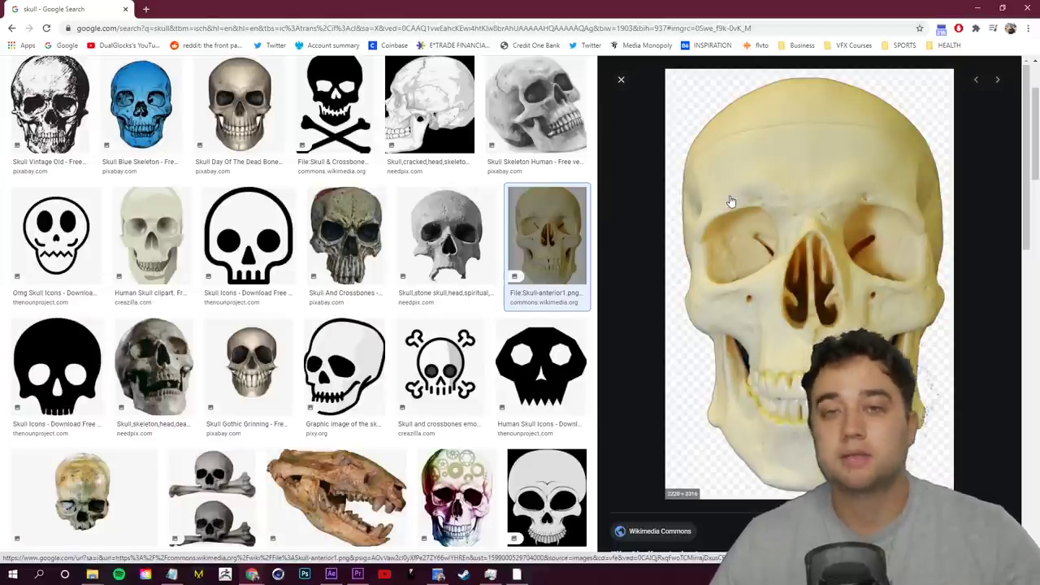
# Step: Save the skull picture as Skull-anterior1.png and add it as the top layer of the After Effects composition
pyautogui.rightClick(741, 138)
pyautogui.click(773, 255)
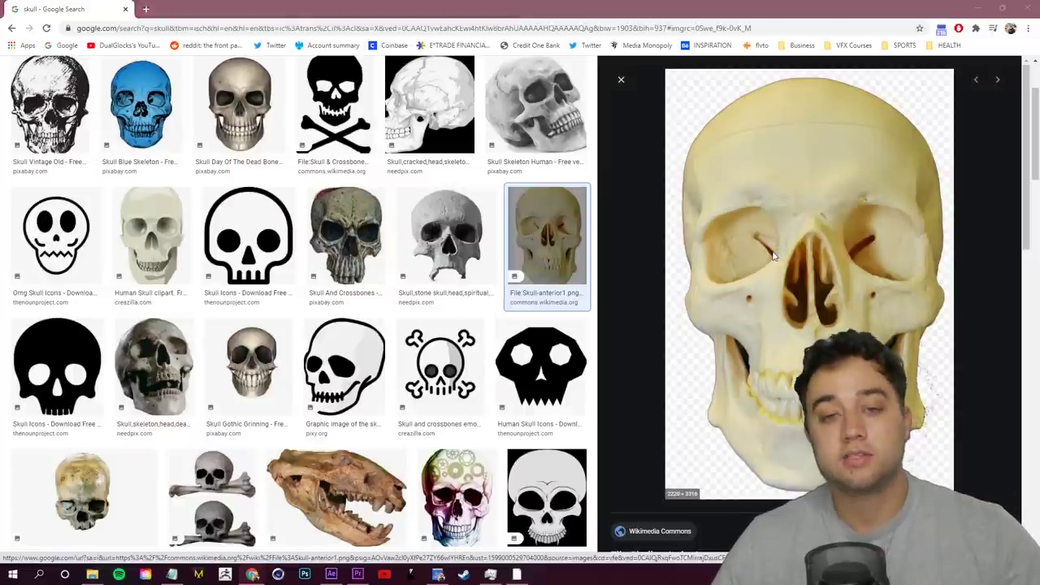
pyautogui.moveTo(670, 242); pyautogui.dragTo(258, 479)
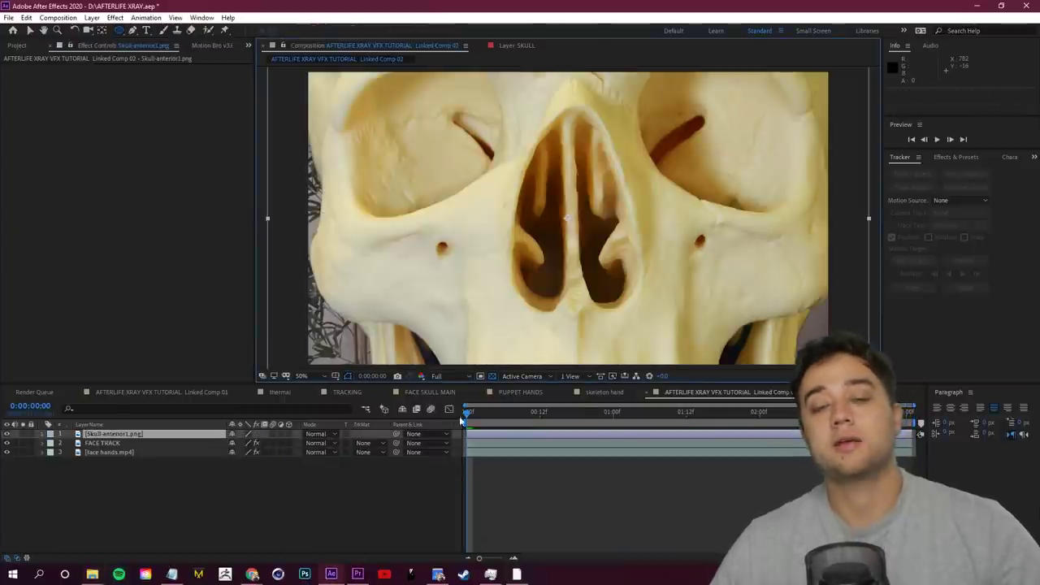
# Step: Scale the Skull-anterior1.png layer down to about 11% and position it over the man's face
pyautogui.scroll(-2, 586, 262)
pyautogui.press('v')
pyautogui.moveTo(645, 330); pyautogui.dragTo(573, 227)
pyautogui.scroll(2, 571, 217)
pyautogui.moveTo(571, 217); pyautogui.dragTo(558, 191)
pyautogui.moveTo(572, 231); pyautogui.dragTo(578, 245)
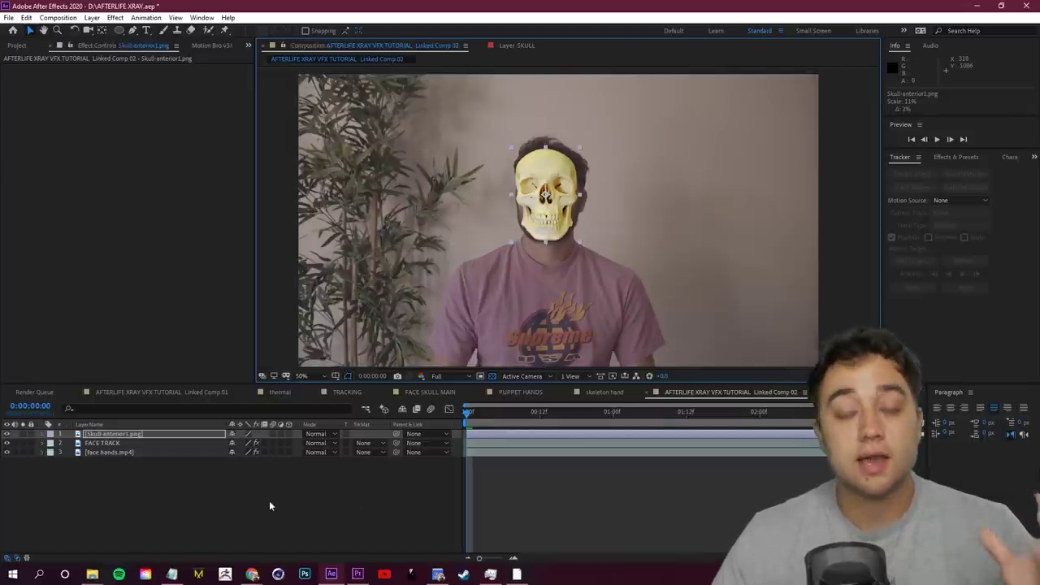
pyautogui.click(175, 511)
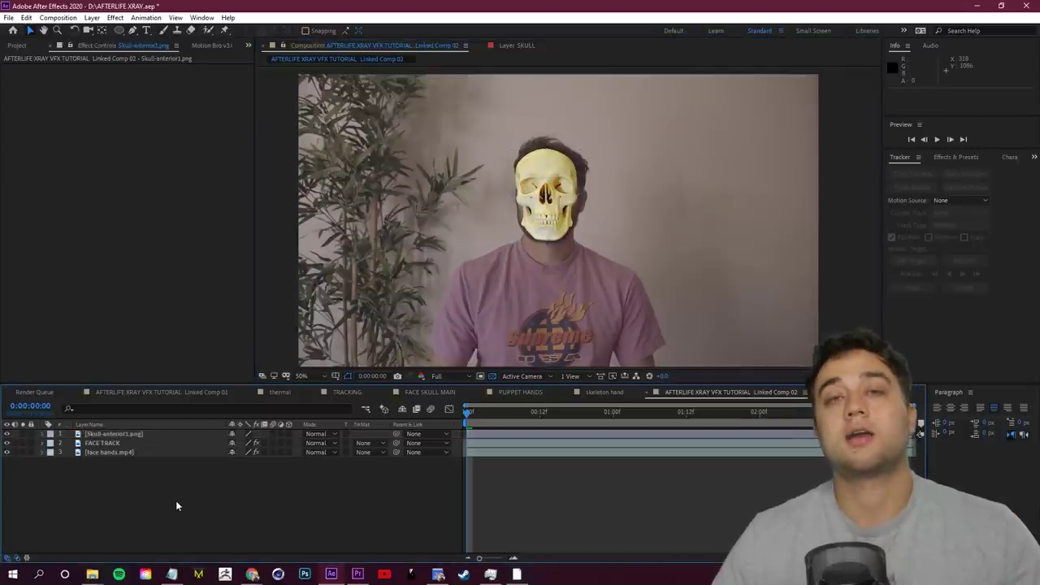
pyautogui.rightClick(187, 498)
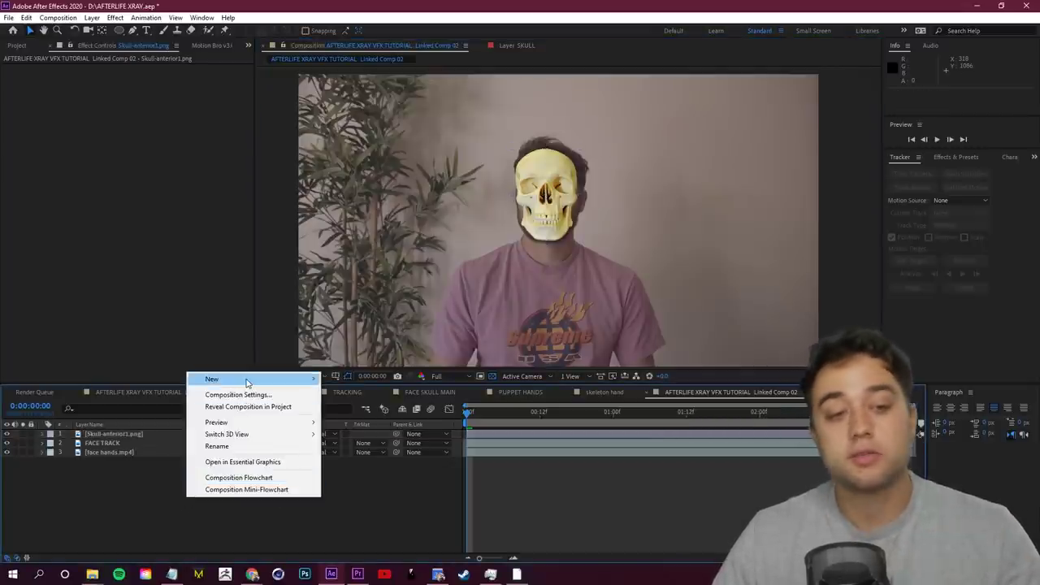
pyautogui.click(489, 426)
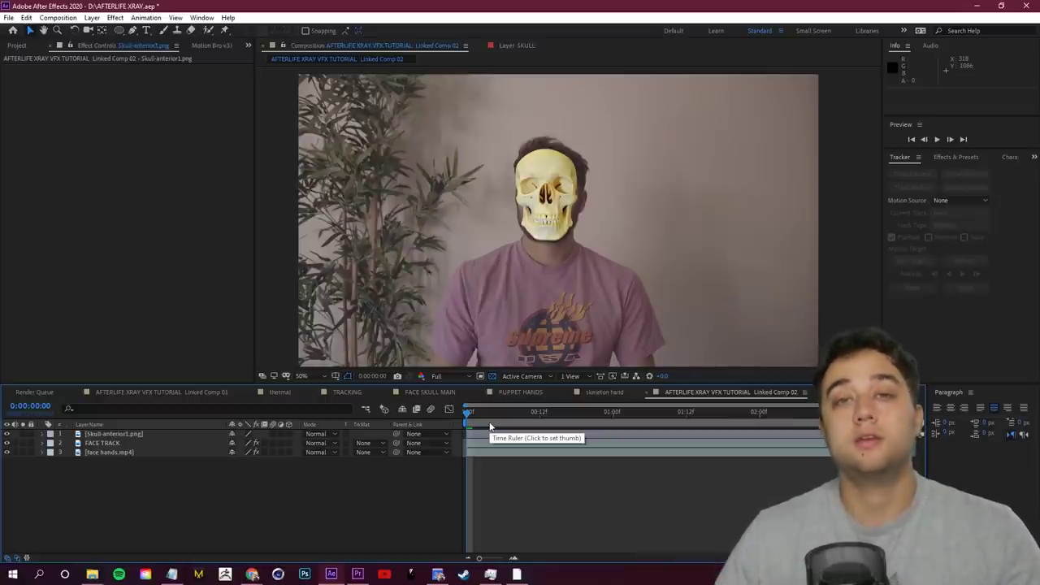
pyautogui.moveTo(469, 413); pyautogui.dragTo(462, 424)
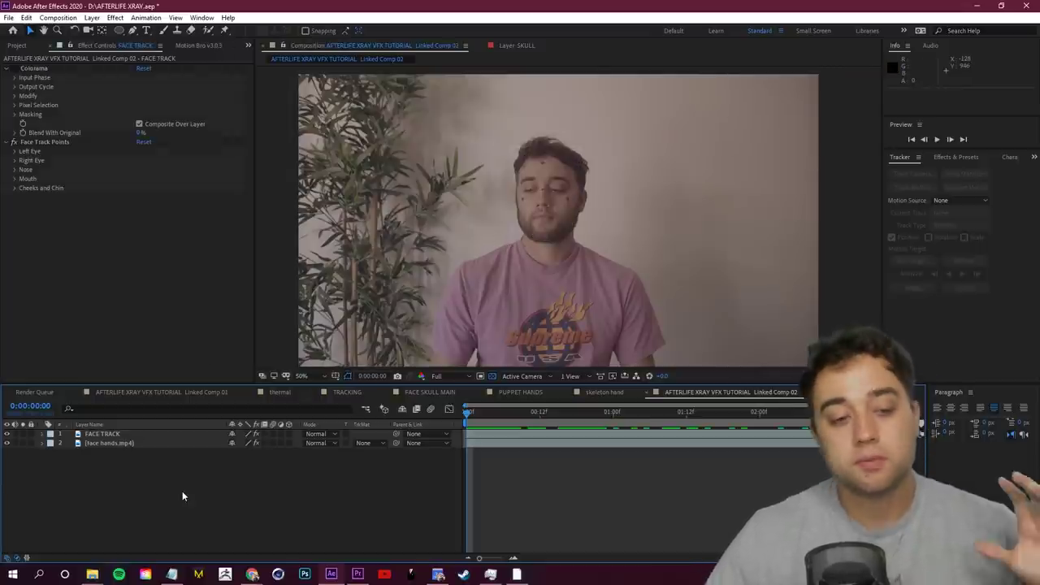
# Step: Create a red 1920 x 1080 px solid named 3D SKULL above the FACE TRACK layer
pyautogui.rightClick(182, 494)
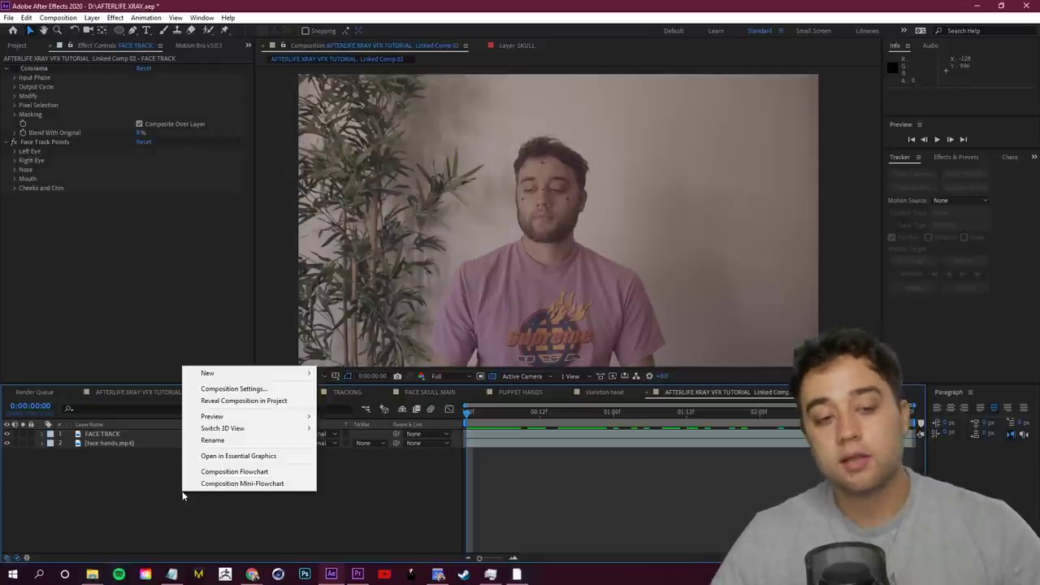
pyautogui.moveTo(273, 374)
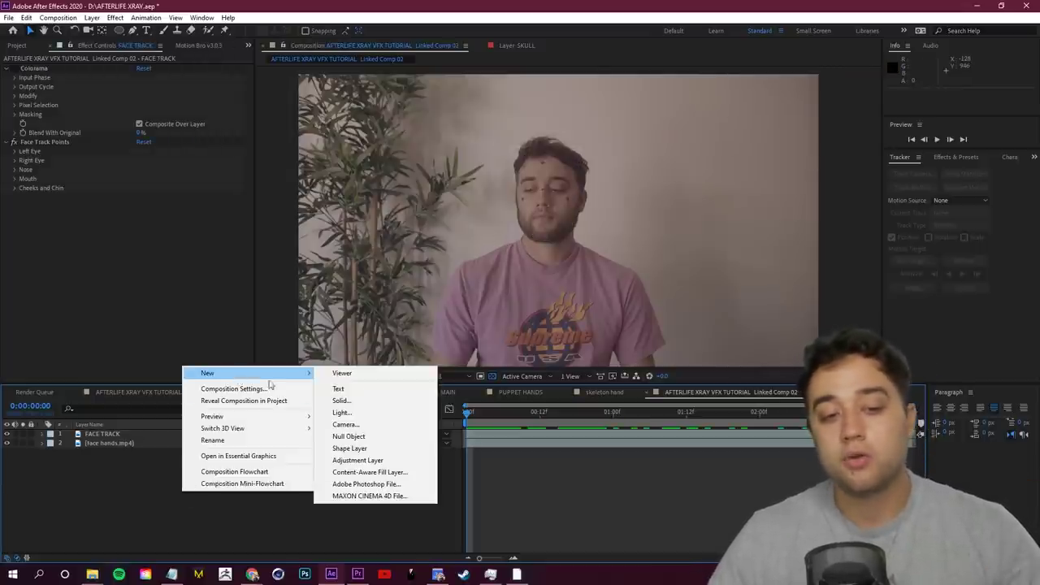
pyautogui.click(345, 402)
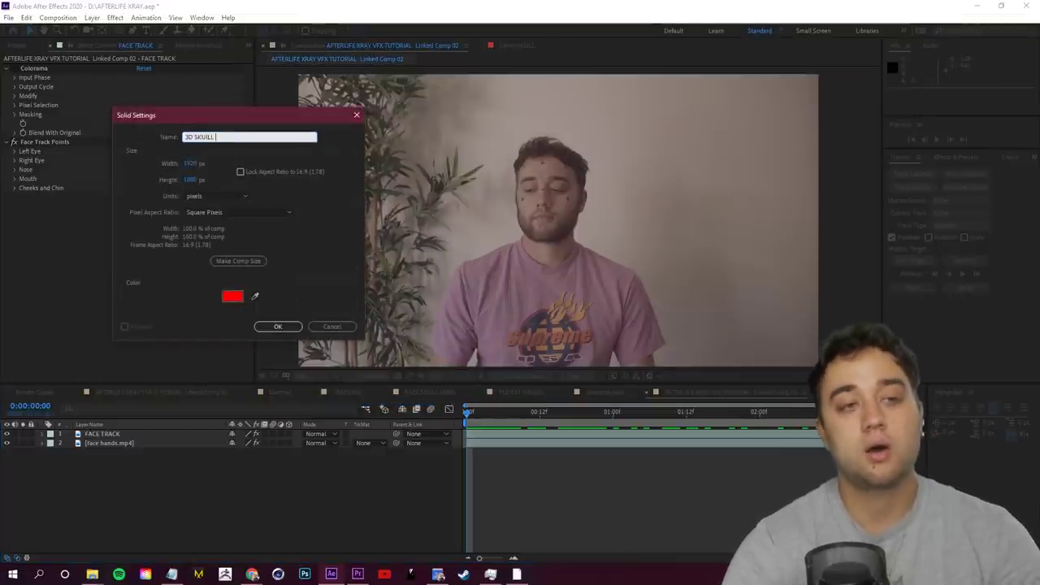
pyautogui.write('3D SKULL')
pyautogui.click(278, 326)
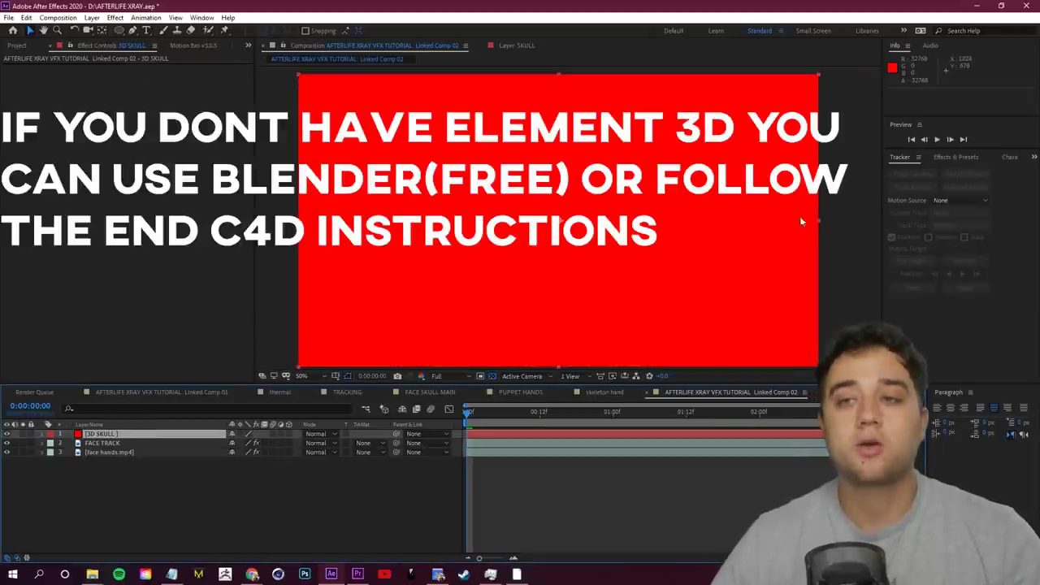
# Step: Apply the Video Copilot Element effect to the 3D SKULL solid and open its Scene Setup
pyautogui.click(943, 159)
pyautogui.moveTo(942, 173); pyautogui.dragTo(741, 142)
pyautogui.write('element')
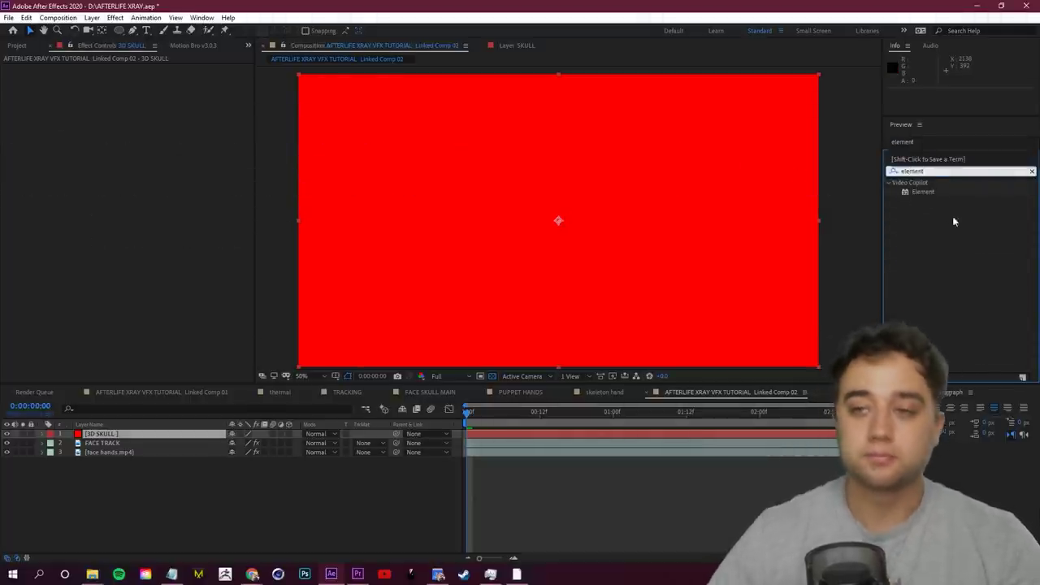
pyautogui.click(901, 118)
pyautogui.moveTo(922, 191); pyautogui.dragTo(98, 435)
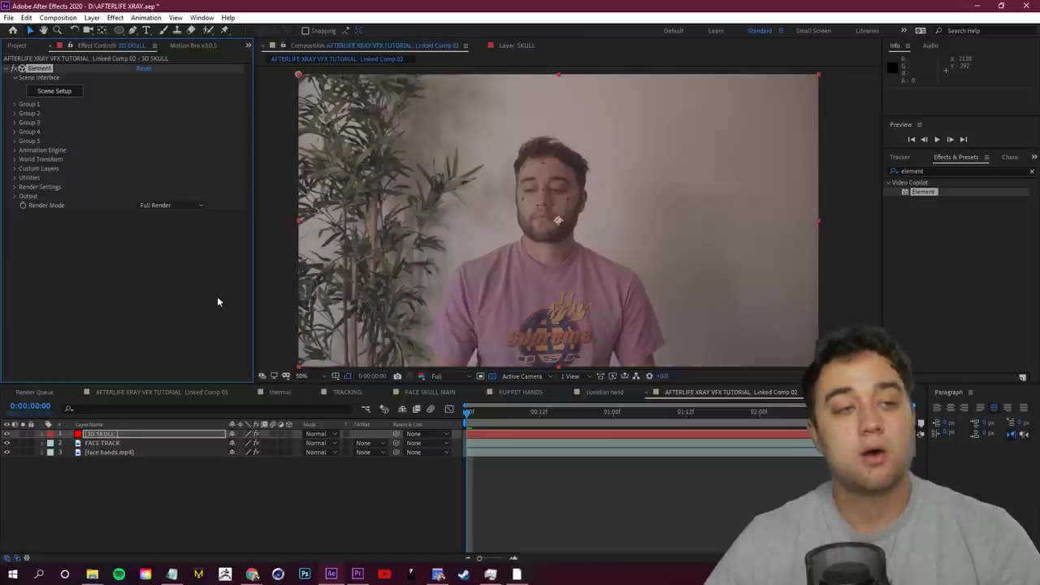
pyautogui.click(53, 91)
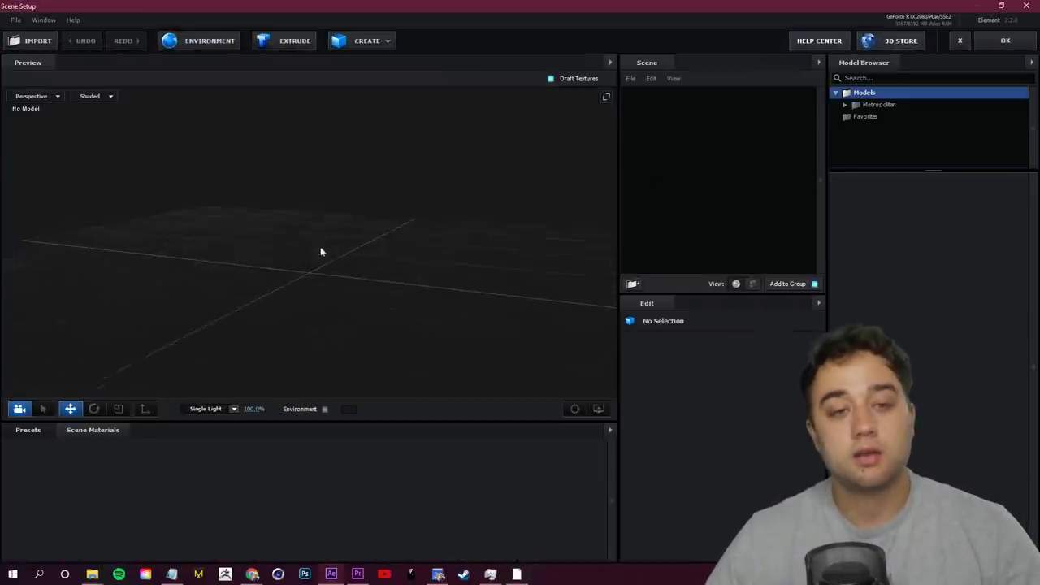
pyautogui.moveTo(320, 252); pyautogui.dragTo(343, 252)
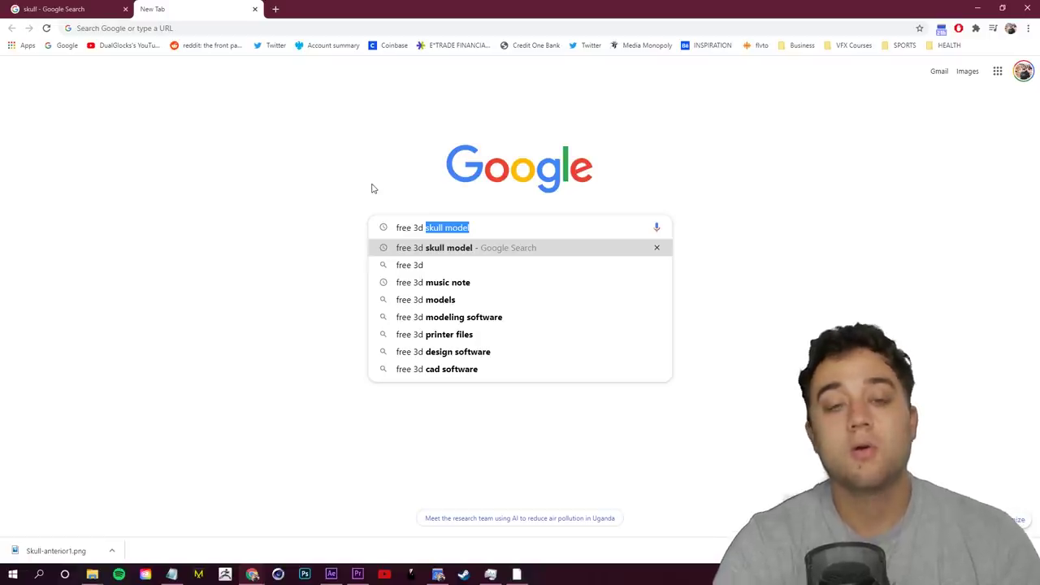
# Step: Switch to the browser, search for "free 3d skull model" and open the free Skull 3D model page on TurboSquid
pyautogui.press('Return')
pyautogui.moveTo(114, 171)
pyautogui.mouseDown()
pyautogui.moveTo(95, 167)
pyautogui.moveTo(119, 156)
pyautogui.mouseUp()
pyautogui.click(69, 185)
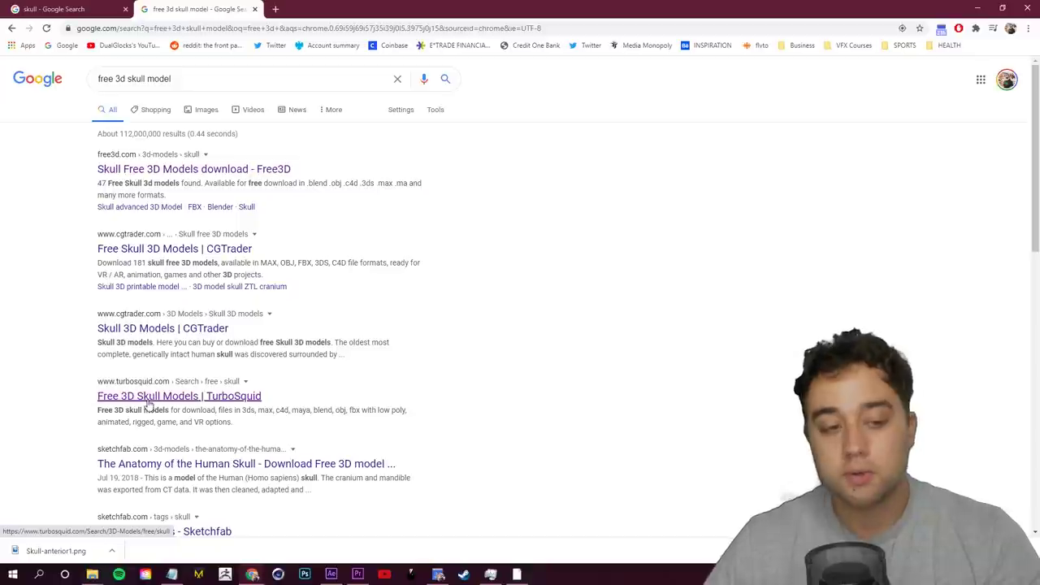
pyautogui.click(113, 329)
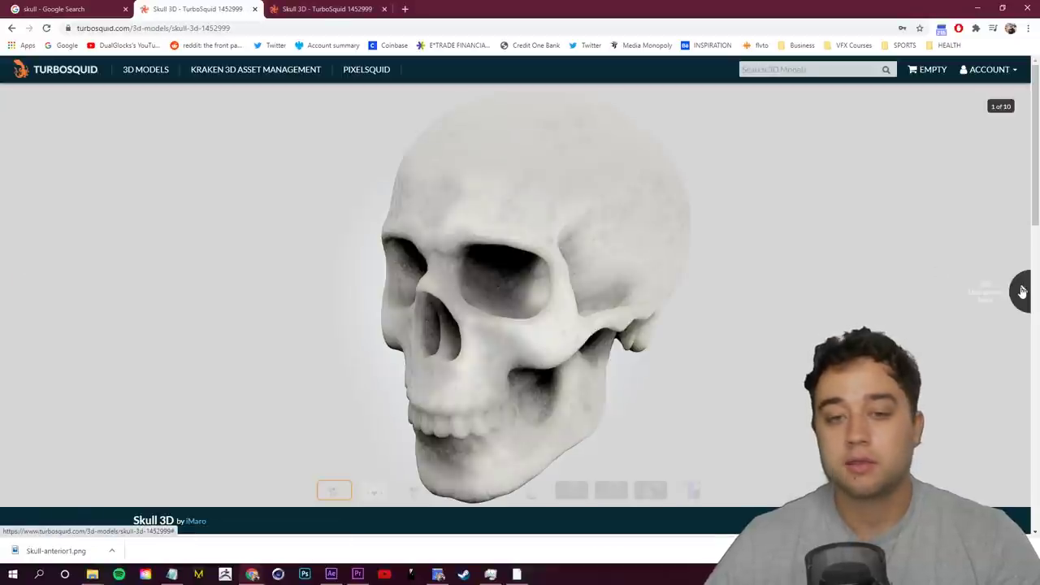
# Step: Examine the Skull 3D model's preview images, description and available file formats
pyautogui.click(1022, 291)
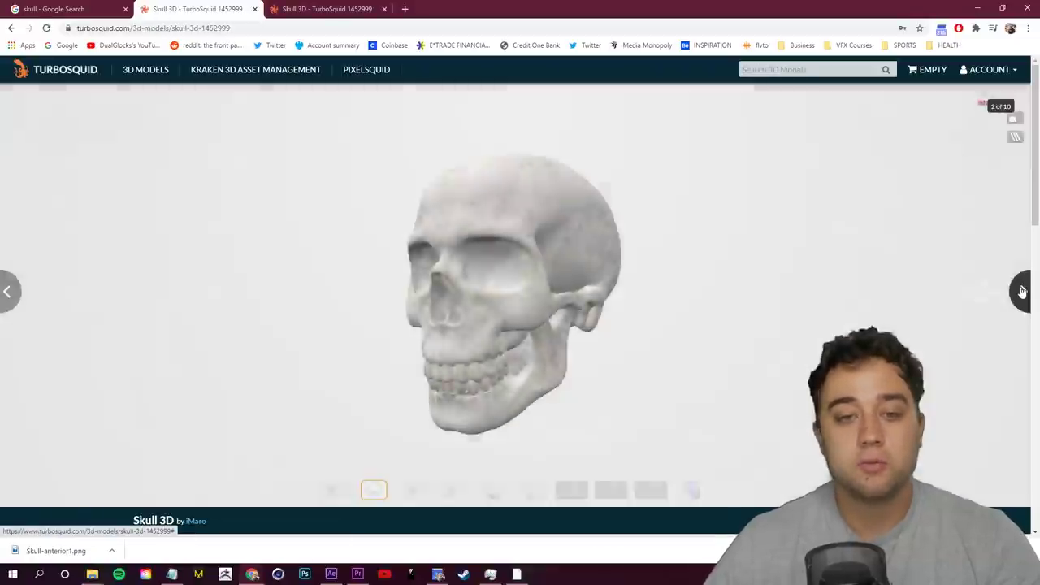
pyautogui.click(1022, 291)
pyautogui.click(1022, 291)
pyautogui.scroll(-2, 649, 361)
pyautogui.scroll(2, 649, 362)
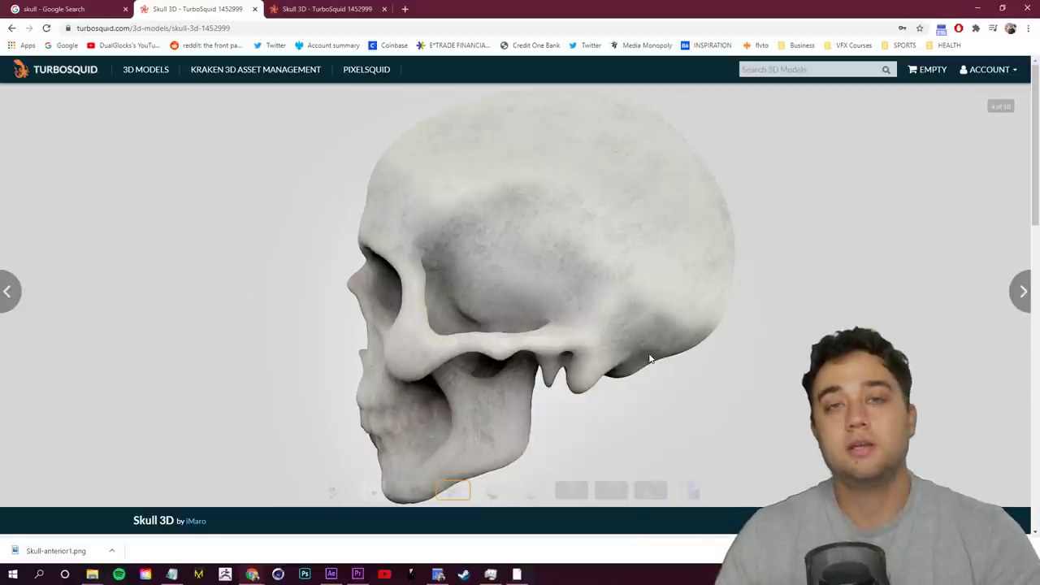
pyautogui.scroll(-5, 649, 359)
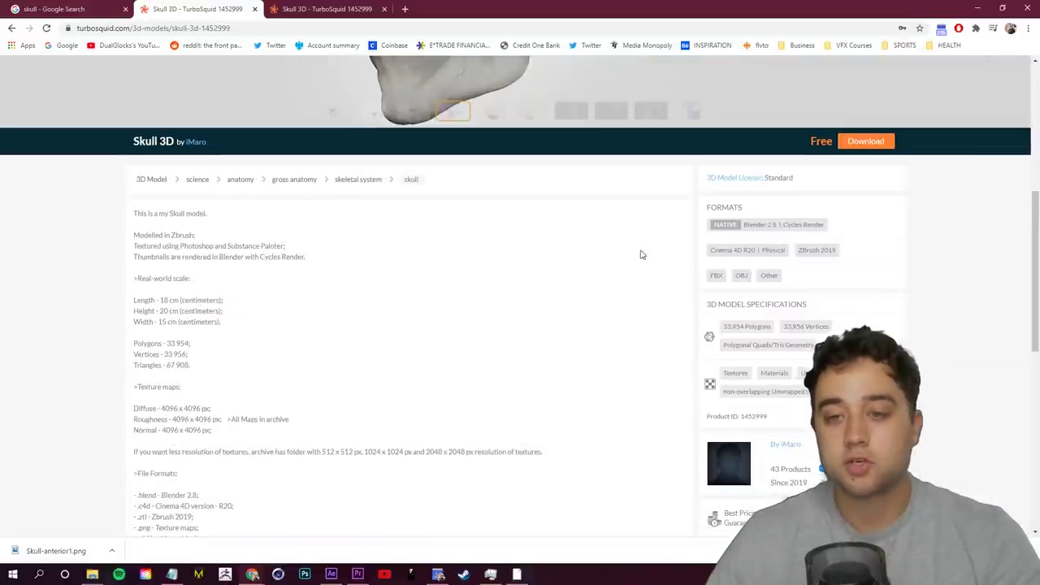
pyautogui.scroll(-1, 641, 255)
pyautogui.moveTo(721, 197); pyautogui.dragTo(758, 197)
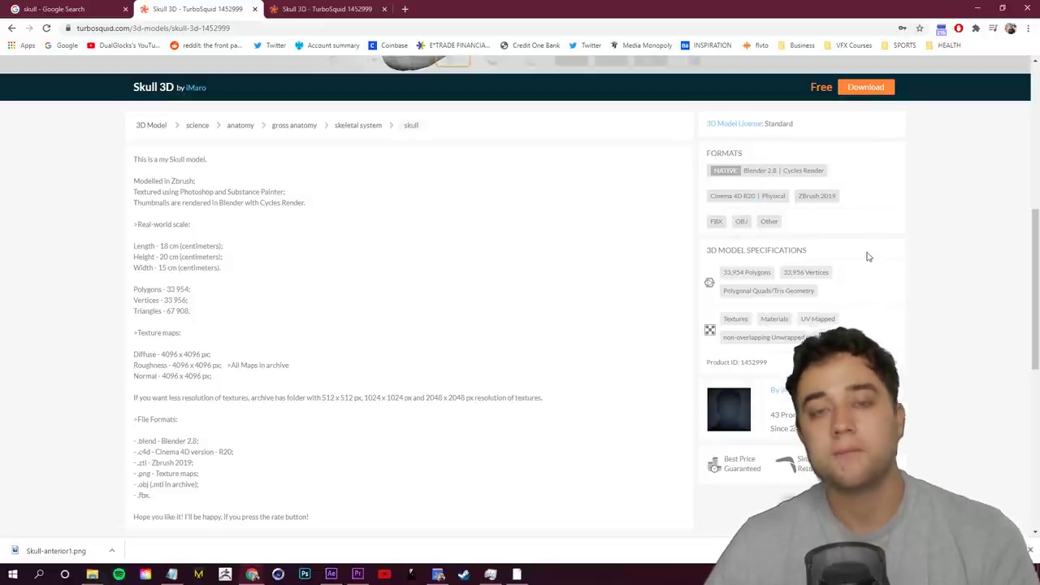
# Step: Return to Element's Scene Setup and import the 12140_Skull_v3_L2 object from the nested Skull_v3_L2 folder
pyautogui.click(331, 573)
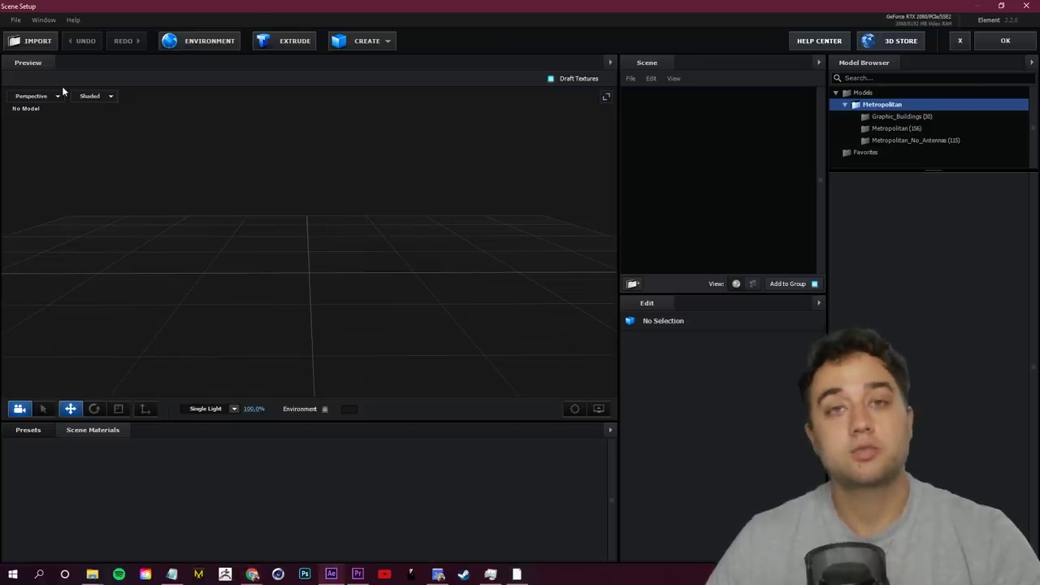
pyautogui.click(30, 47)
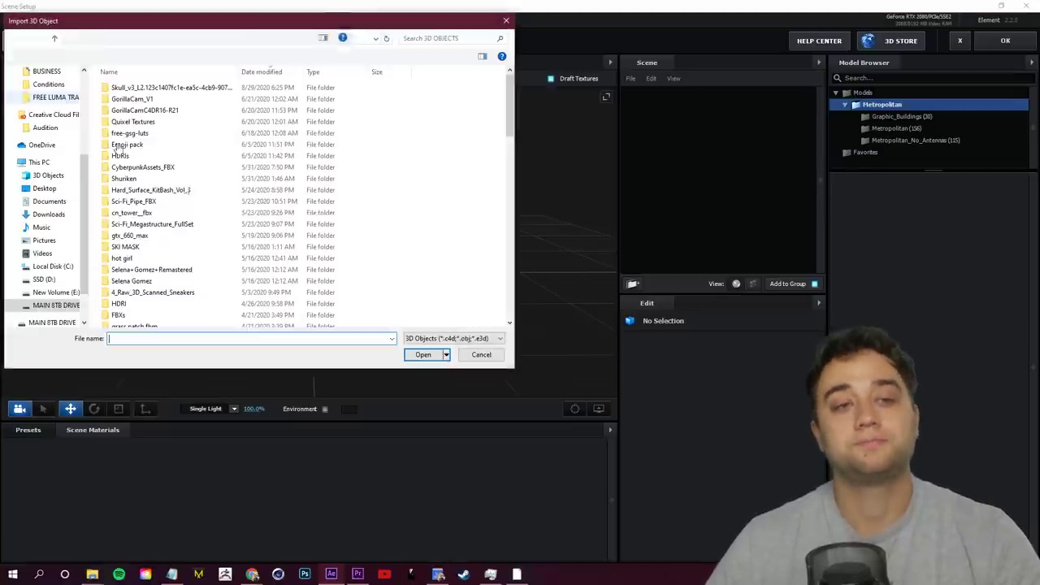
pyautogui.doubleClick(179, 88)
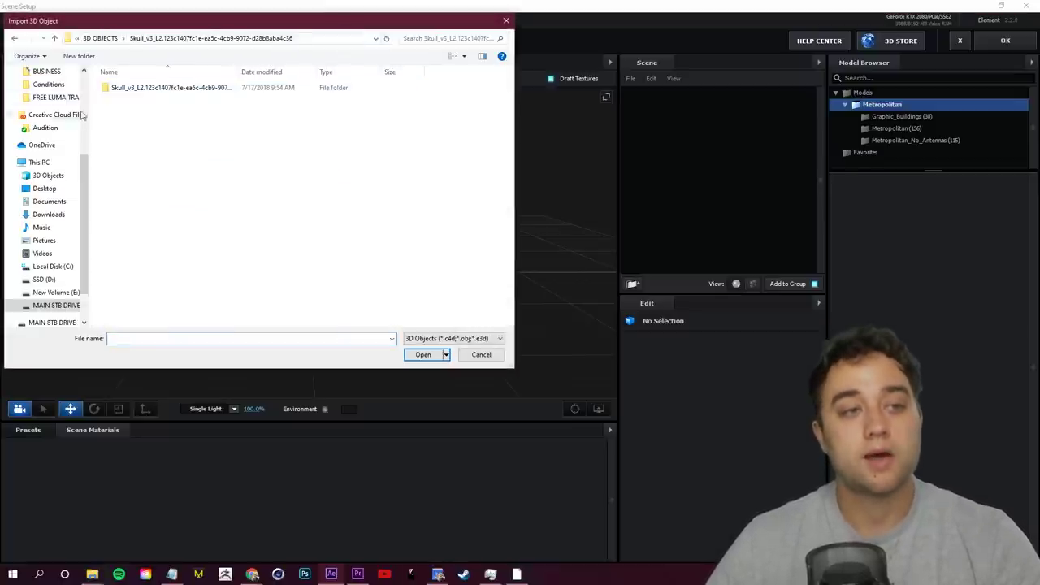
pyautogui.doubleClick(184, 89)
pyautogui.click(146, 118)
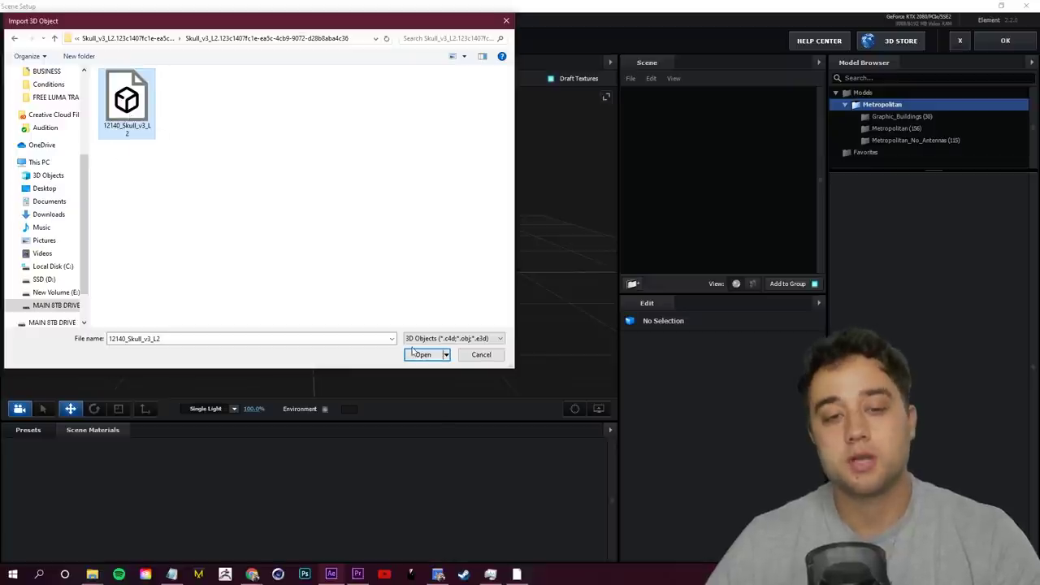
pyautogui.click(413, 353)
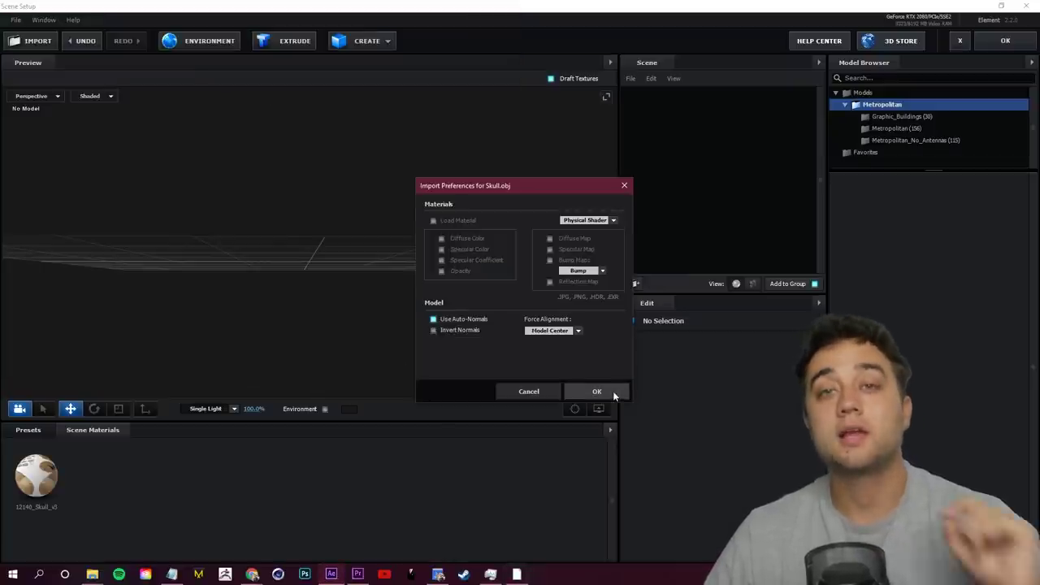
# Step: Import Skull.obj with auto-normals and Model Center alignment, and normalize its size in the scene
pyautogui.click(597, 392)
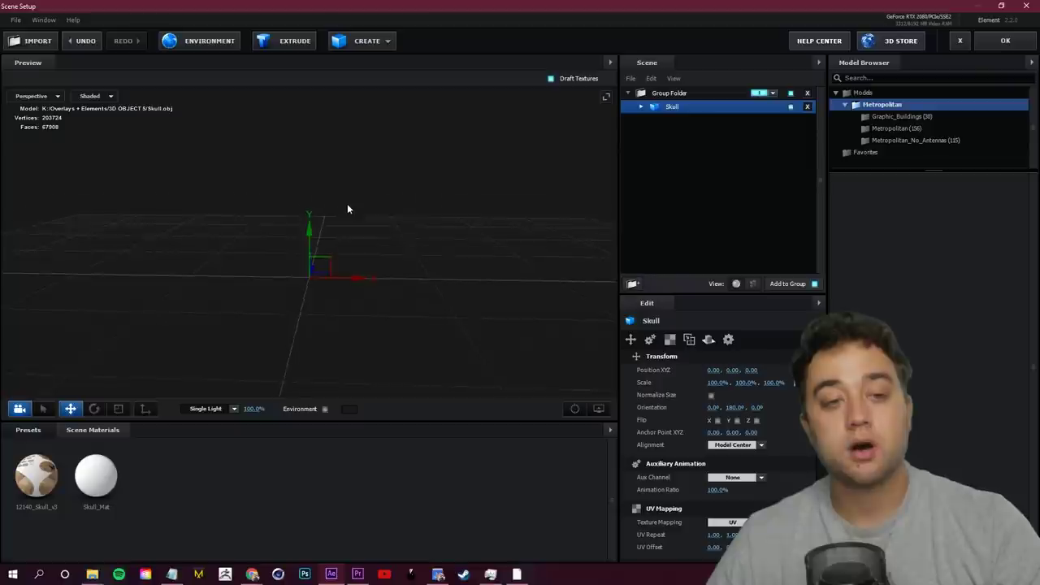
pyautogui.click(711, 396)
pyautogui.scroll(-3, 391, 337)
pyautogui.moveTo(430, 342); pyautogui.dragTo(380, 309)
pyautogui.scroll(4, 452, 327)
pyautogui.scroll(-1, 328, 318)
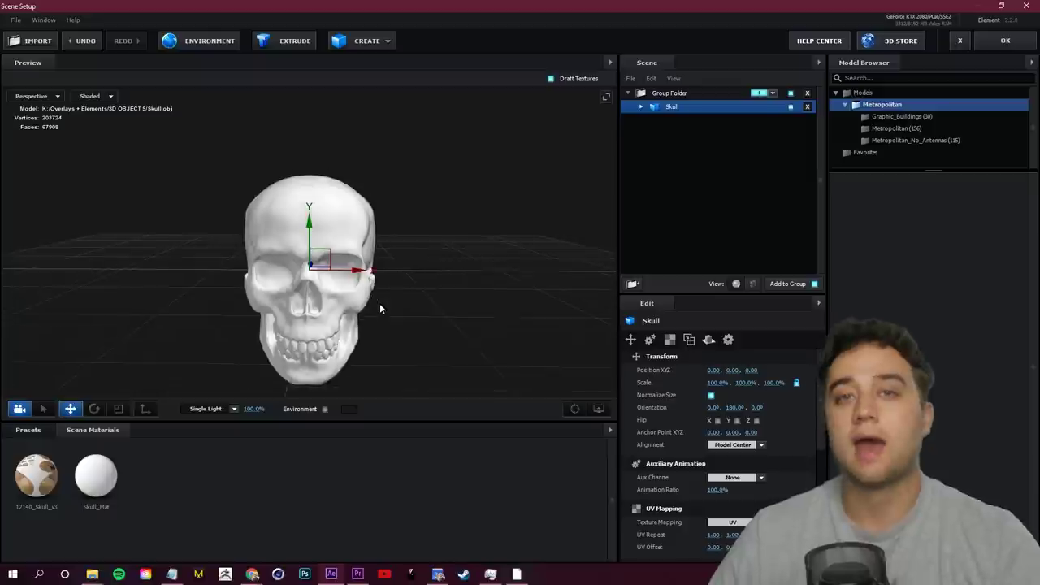
# Step: Browse the Plastic shader presets for the Skull_Mat material, check the skull from different angles and accept the scene setup
pyautogui.click(28, 430)
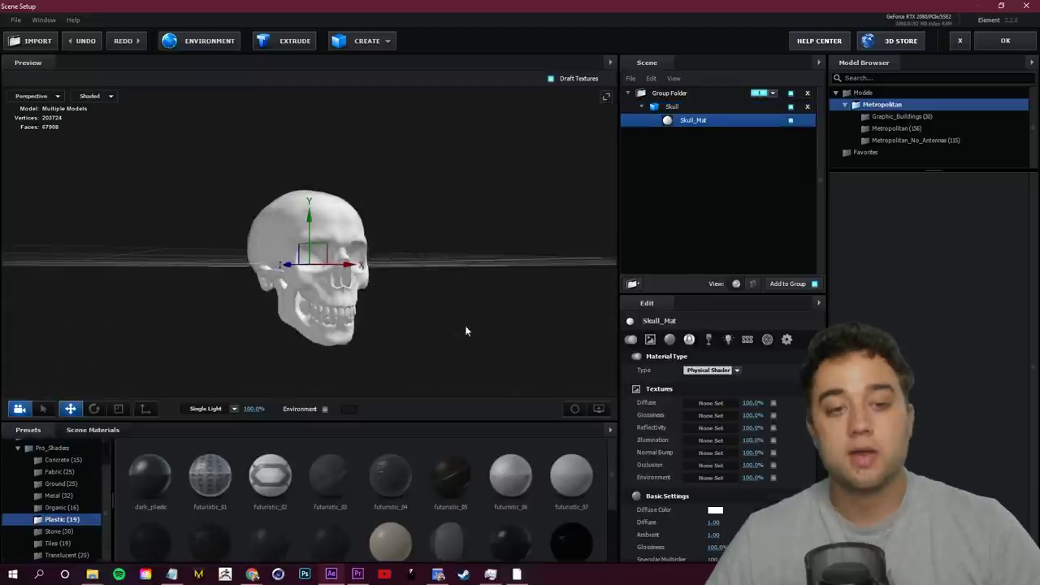
pyautogui.moveTo(465, 325); pyautogui.dragTo(463, 308)
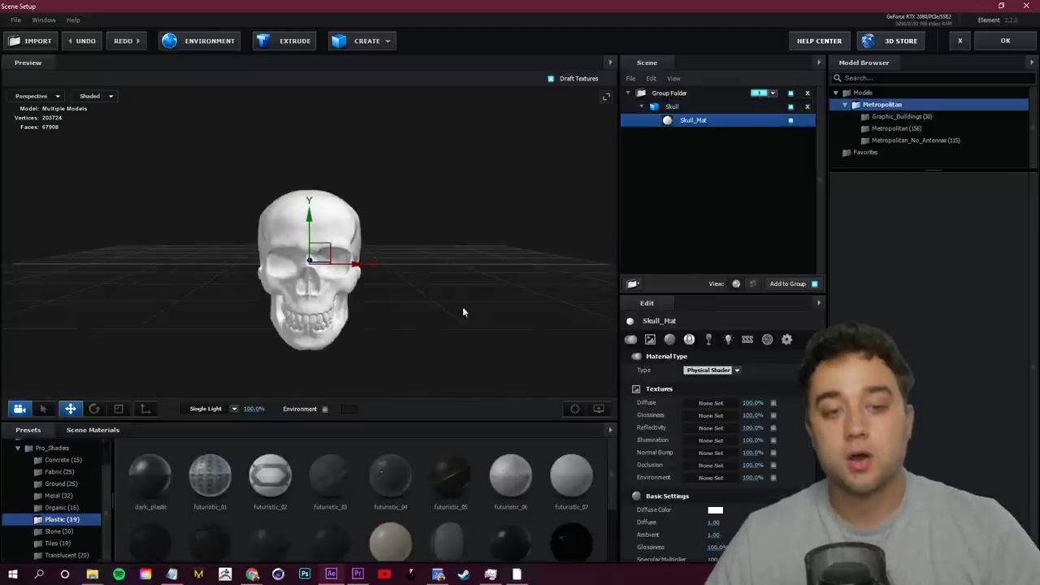
pyautogui.click(1005, 40)
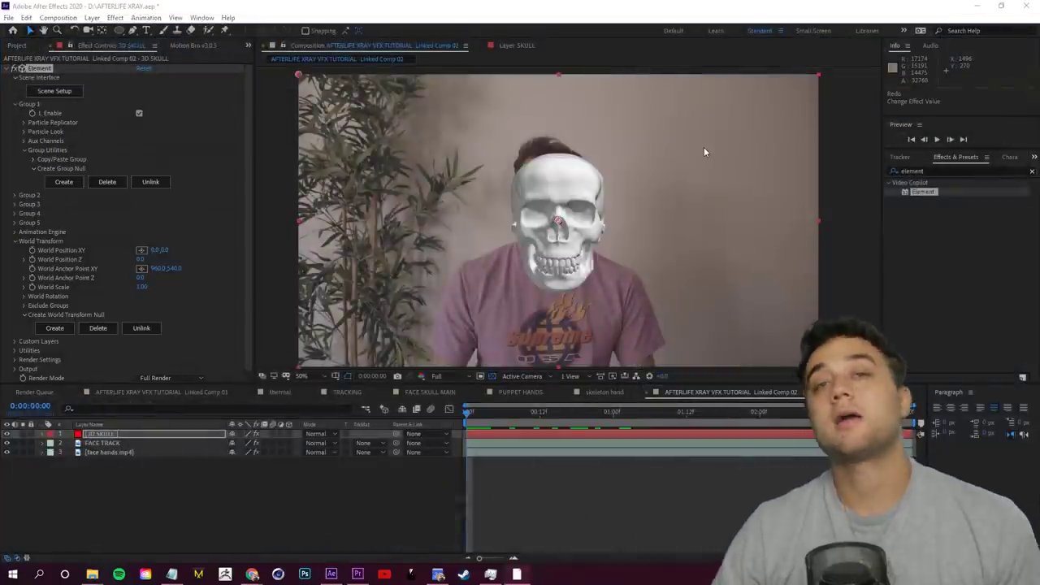
# Step: Create a group null for Group 1 from the Element effect on the 3D SKULL layer
pyautogui.click(119, 437)
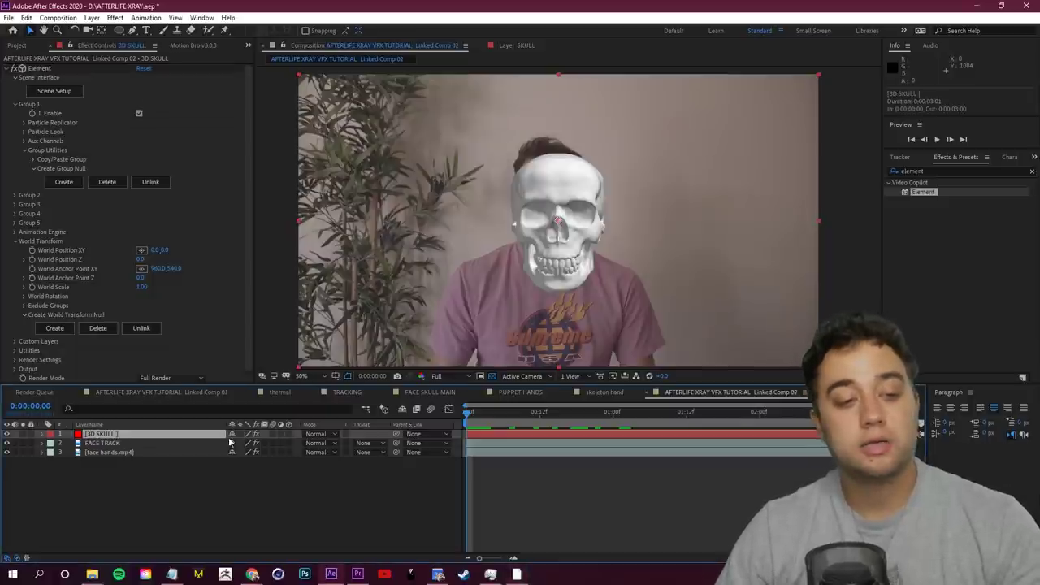
pyautogui.click(14, 104)
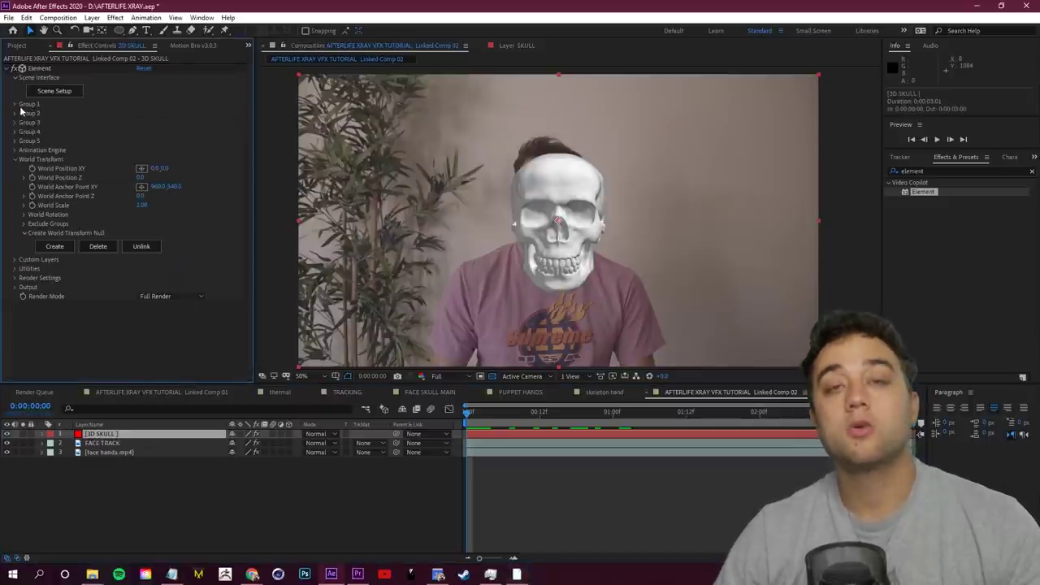
pyautogui.click(15, 104)
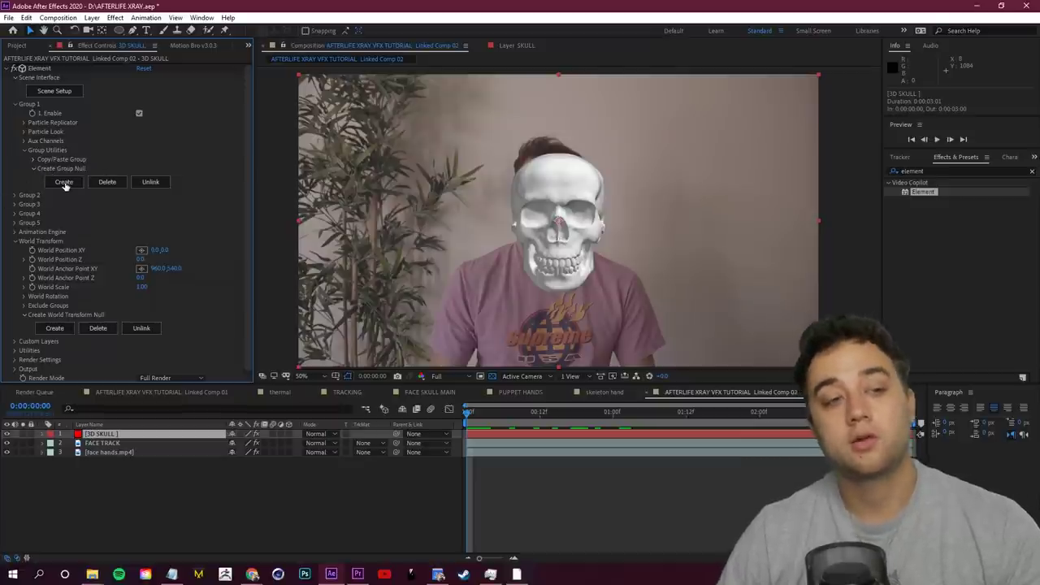
pyautogui.click(64, 183)
# Step: Rename the new Group 1 null layer as SKULL CONTROL
pyautogui.click(121, 434)
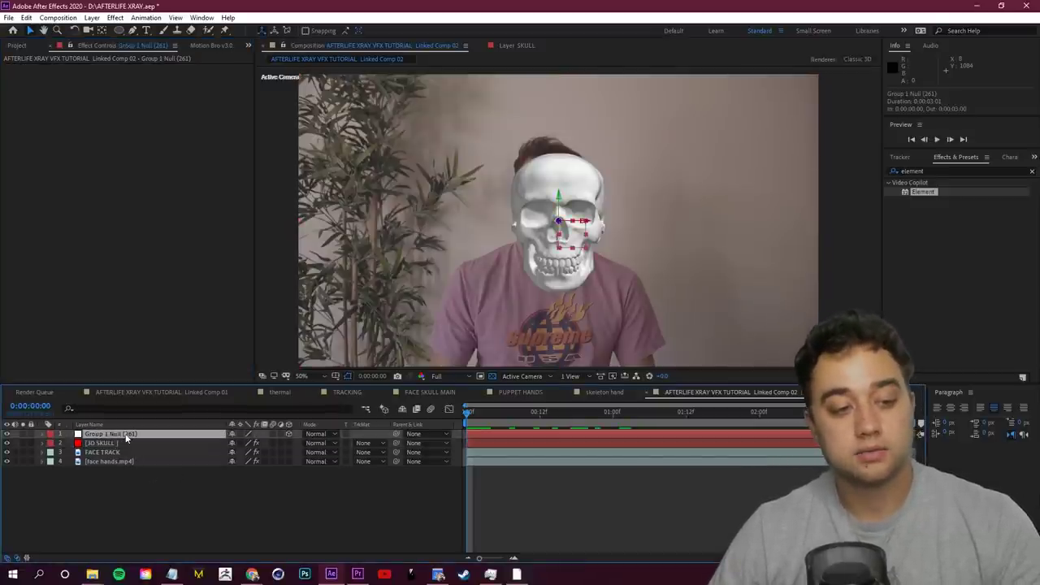
pyautogui.rightClick(145, 436)
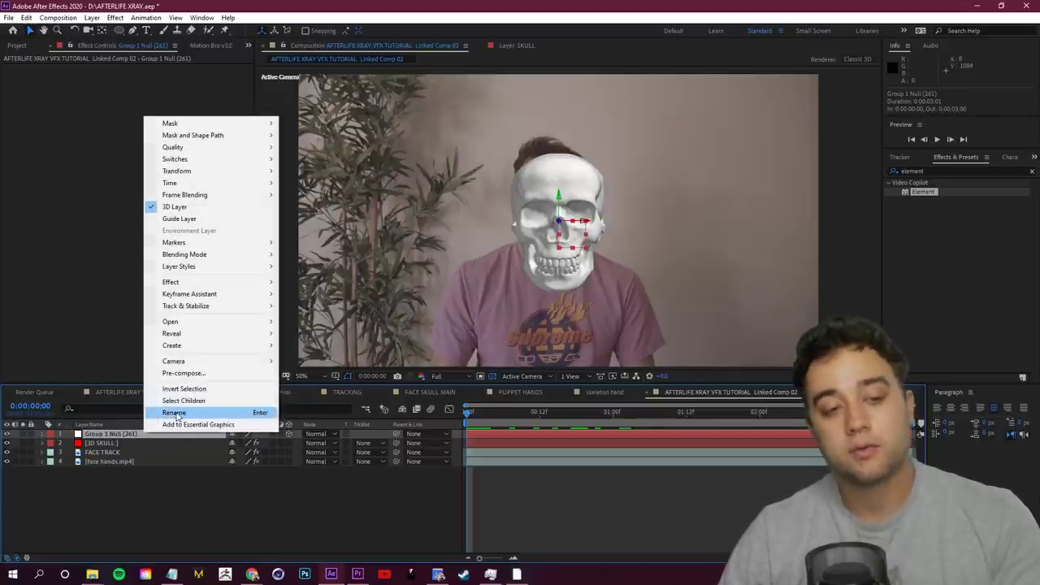
pyautogui.click(195, 411)
pyautogui.write('SKULL CONTROL')
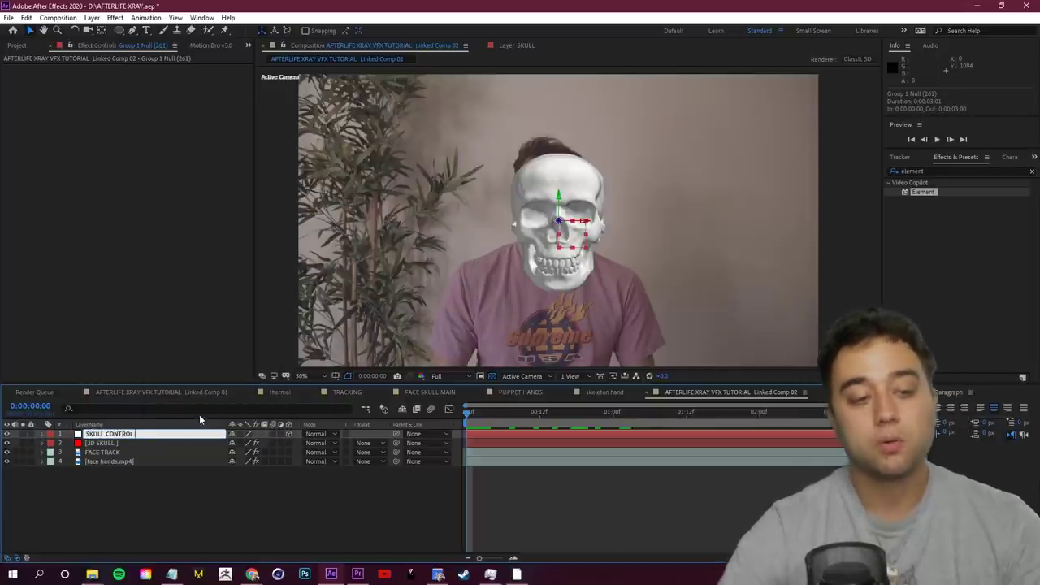
pyautogui.click(182, 520)
# Step: Move the SKULL CONTROL null to the right of the face, to about 1146, 530
pyautogui.click(134, 441)
pyautogui.click(139, 436)
pyautogui.moveTo(566, 234); pyautogui.dragTo(617, 232)
# Step: Try rotating the skull through the SKULL CONTROL null's transform properties, undo the changes and collapse the layer
pyautogui.click(43, 434)
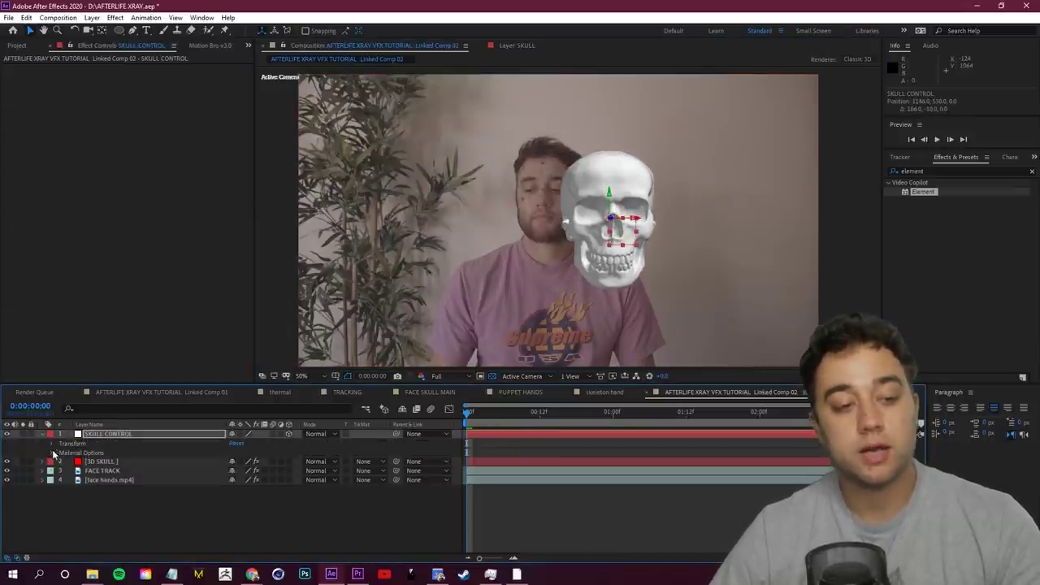
pyautogui.click(53, 444)
pyautogui.moveTo(234, 480); pyautogui.dragTo(1, 511)
pyautogui.hotkey('ctrl', 'z')
pyautogui.hotkey('ctrl', 'z')
pyautogui.moveTo(247, 481); pyautogui.dragTo(301, 481)
pyautogui.hotkey('ctrl', 'z')
pyautogui.click(41, 434)
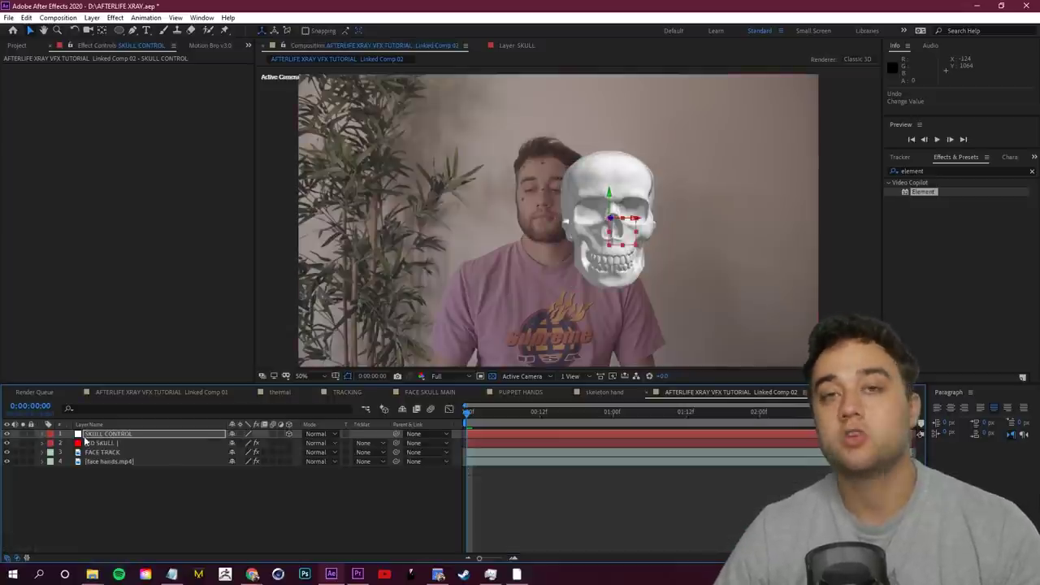
# Step: Try changing the World Transform values of Element on the 3D SKULL layer, undo the change and collapse the effect
pyautogui.click(114, 443)
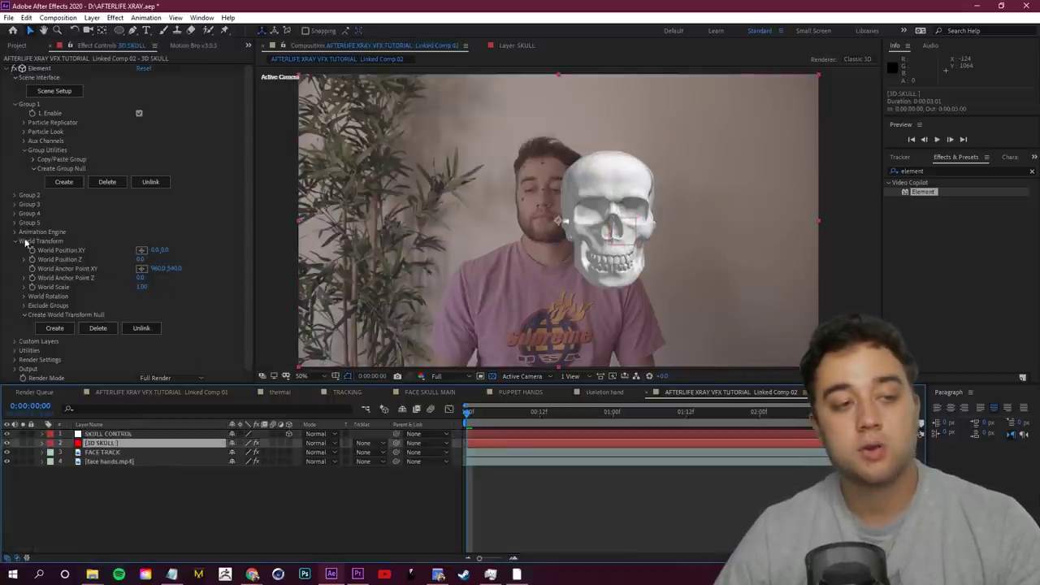
pyautogui.click(15, 242)
pyautogui.click(15, 241)
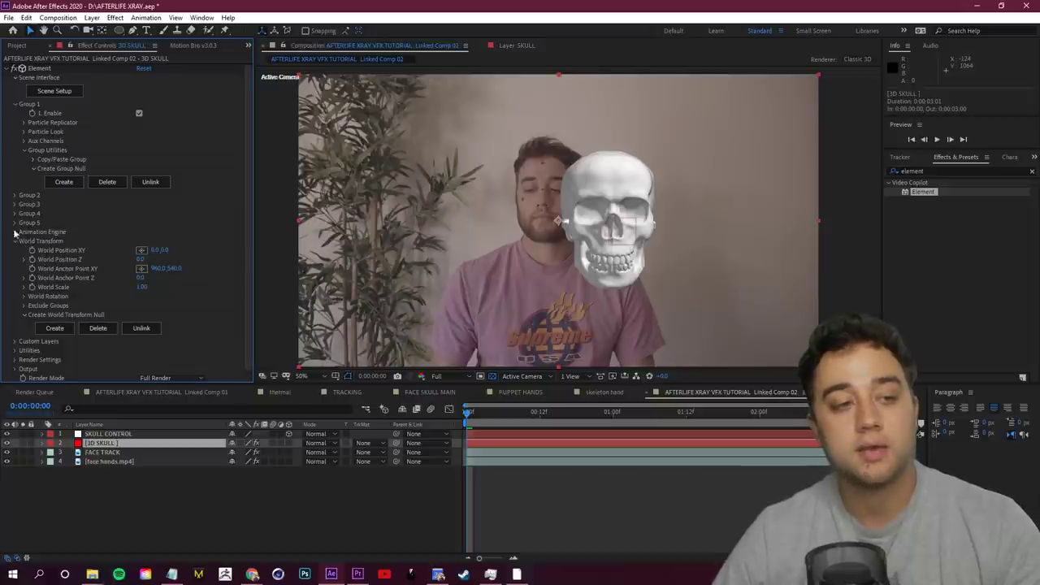
pyautogui.moveTo(146, 266); pyautogui.dragTo(349, 317)
pyautogui.hotkey('ctrl', 'z')
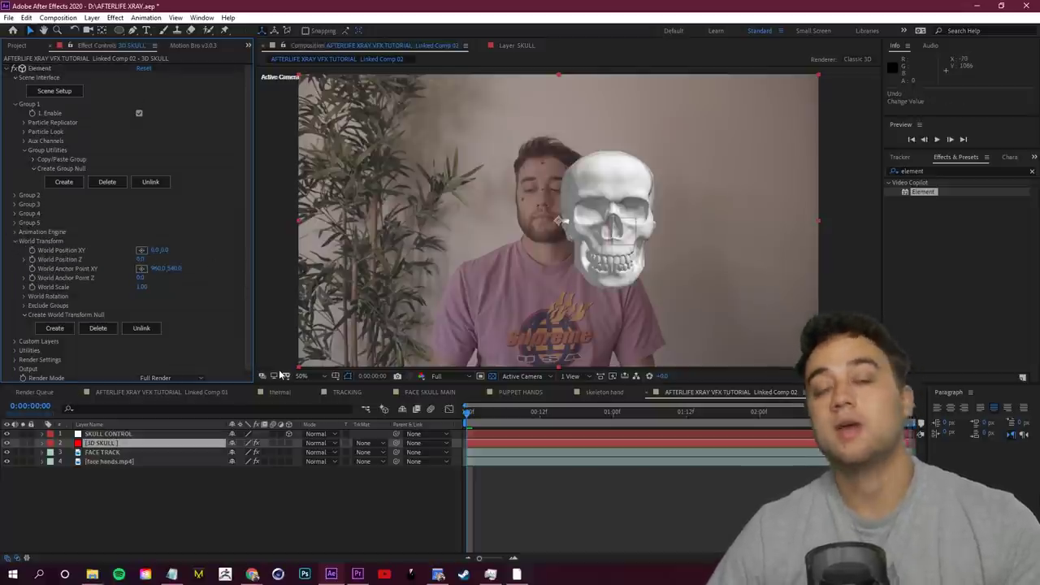
pyautogui.click(12, 69)
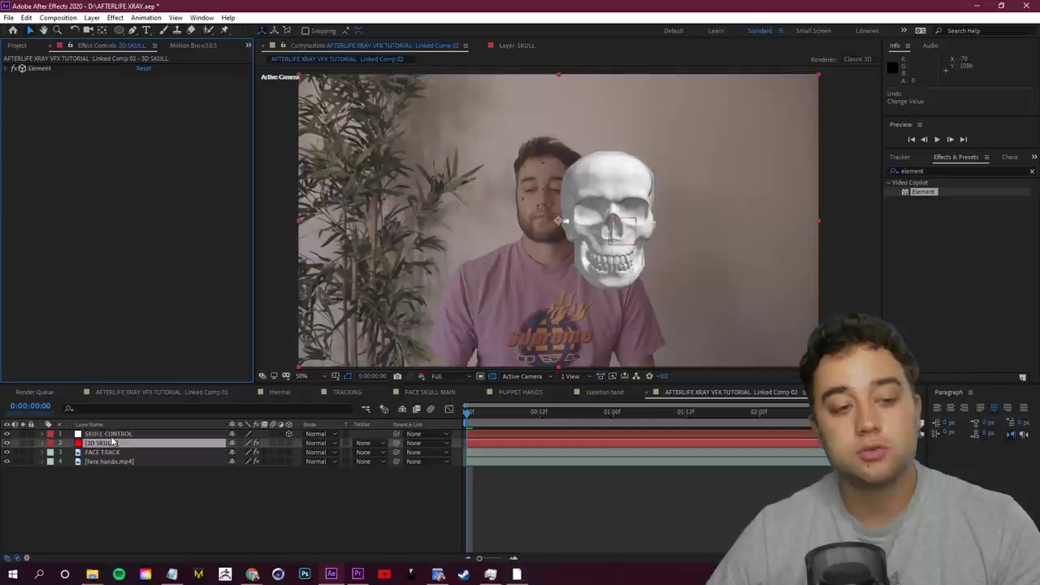
# Step: Move the SKULL CONTROL null back over the face, to about 917, 530
pyautogui.click(78, 434)
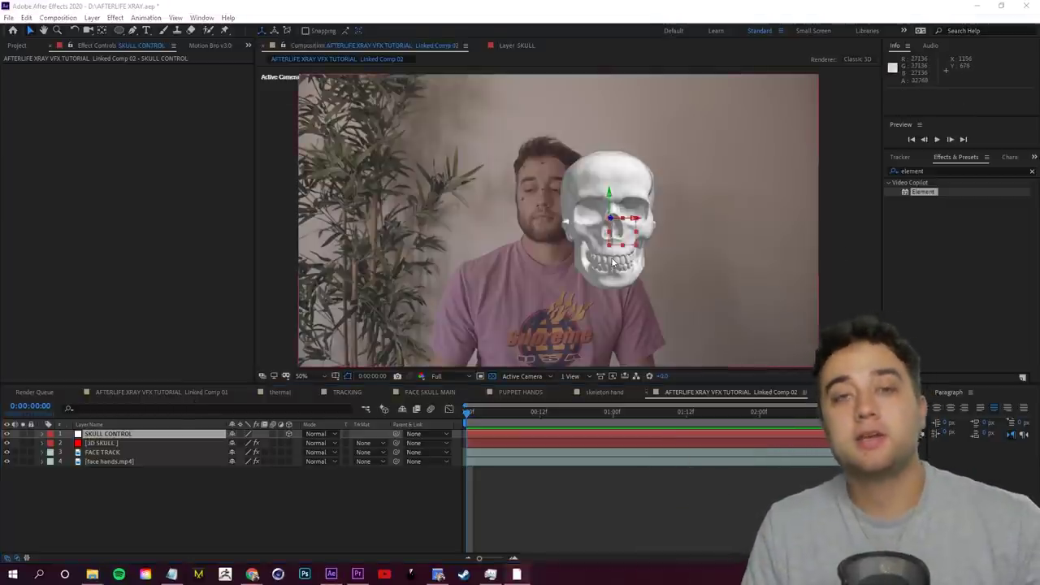
pyautogui.click(41, 433)
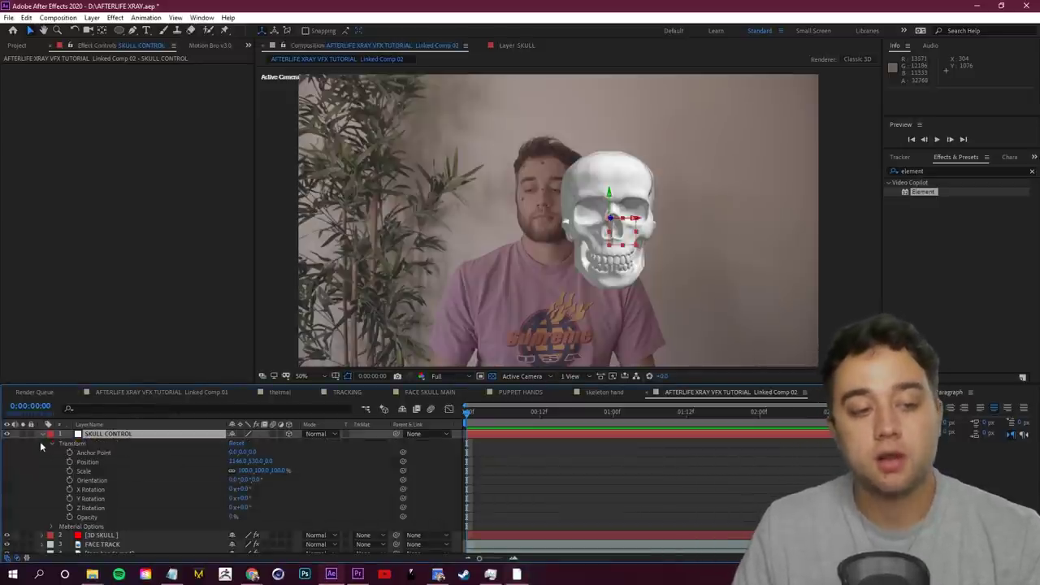
pyautogui.moveTo(606, 257); pyautogui.dragTo(544, 257)
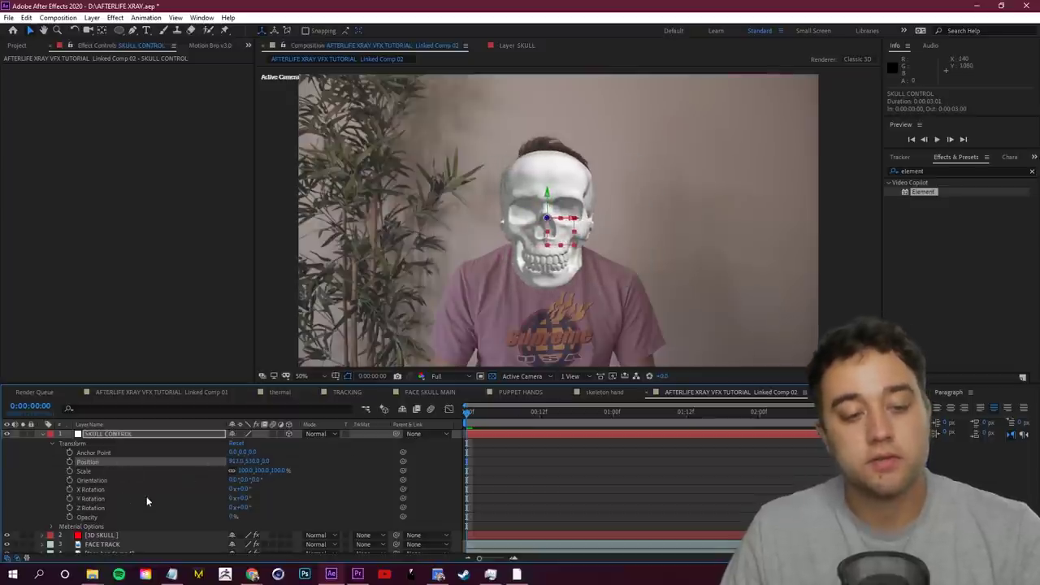
# Step: Reveal the individual Nose tracking points of the Face Track Points effect on the FACE TRACK layer
pyautogui.scroll(-1, 154, 497)
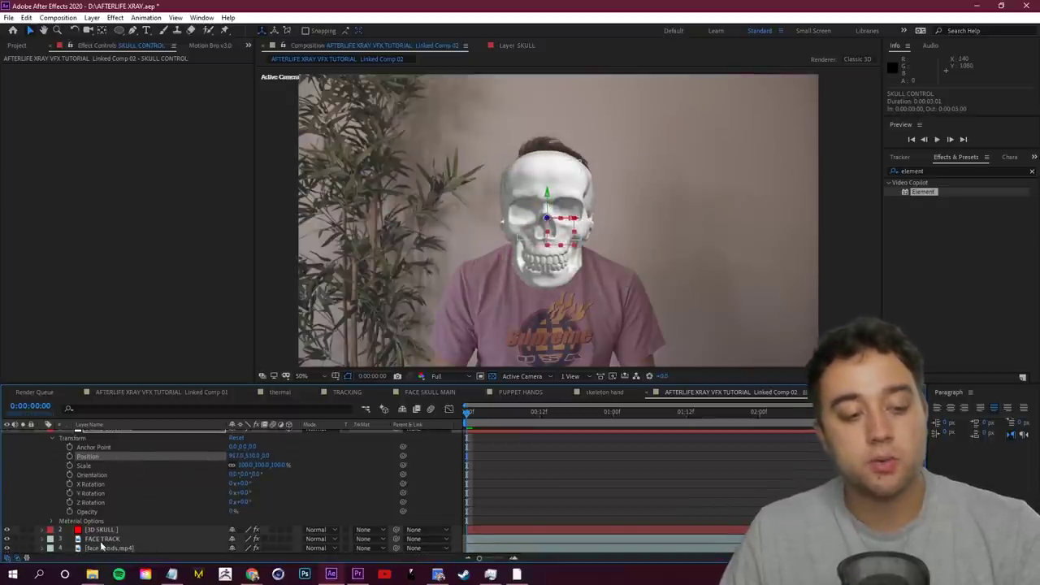
pyautogui.click(93, 540)
pyautogui.click(50, 538)
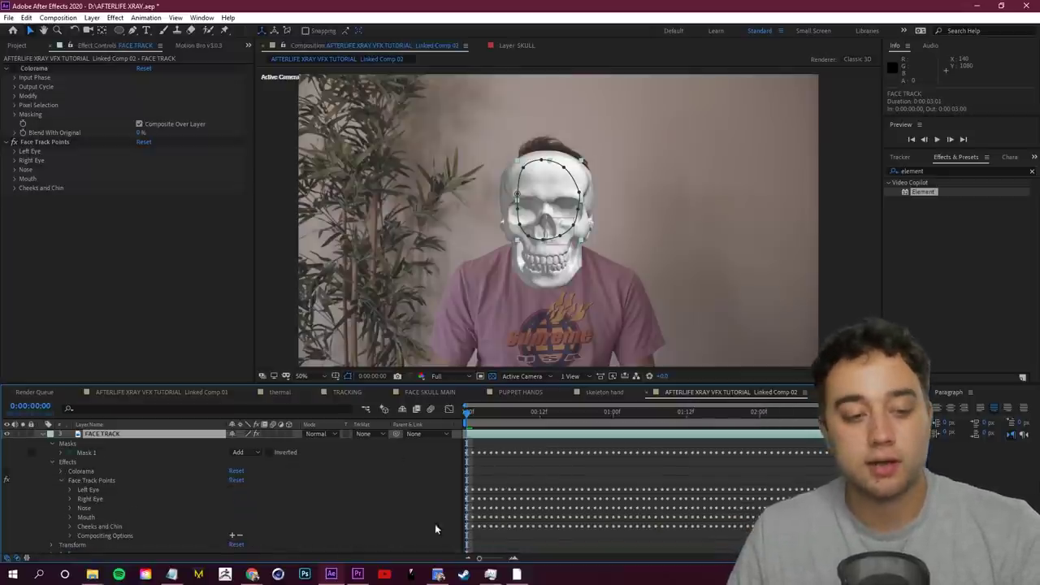
pyautogui.click(70, 507)
pyautogui.scroll(-3, 157, 501)
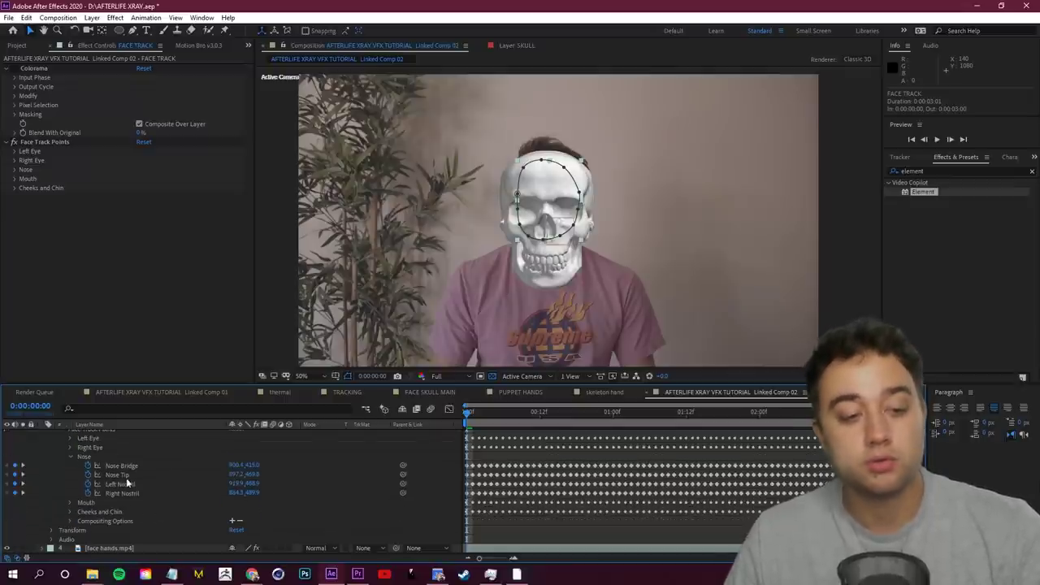
pyautogui.click(123, 465)
pyautogui.click(129, 491)
pyautogui.click(166, 481)
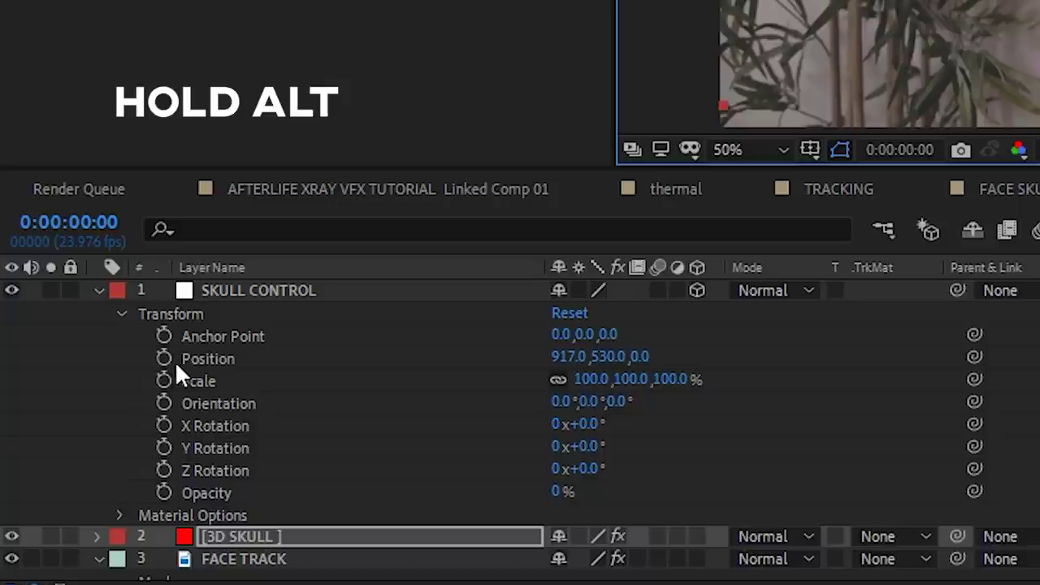
# Step: Link the SKULL CONTROL null's Position to the FACE TRACK layer's Nose Bridge point with an expression
pyautogui.keyDown('alt'); pyautogui.click(163, 358); pyautogui.keyUp('alt')
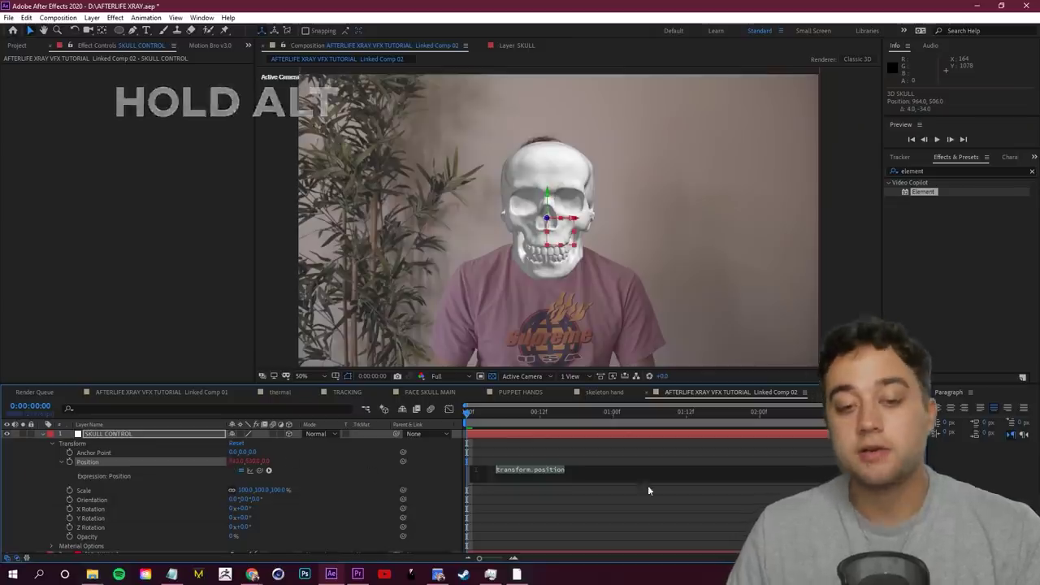
pyautogui.click(345, 466)
pyautogui.scroll(-3, 295, 470)
pyautogui.scroll(3, 295, 469)
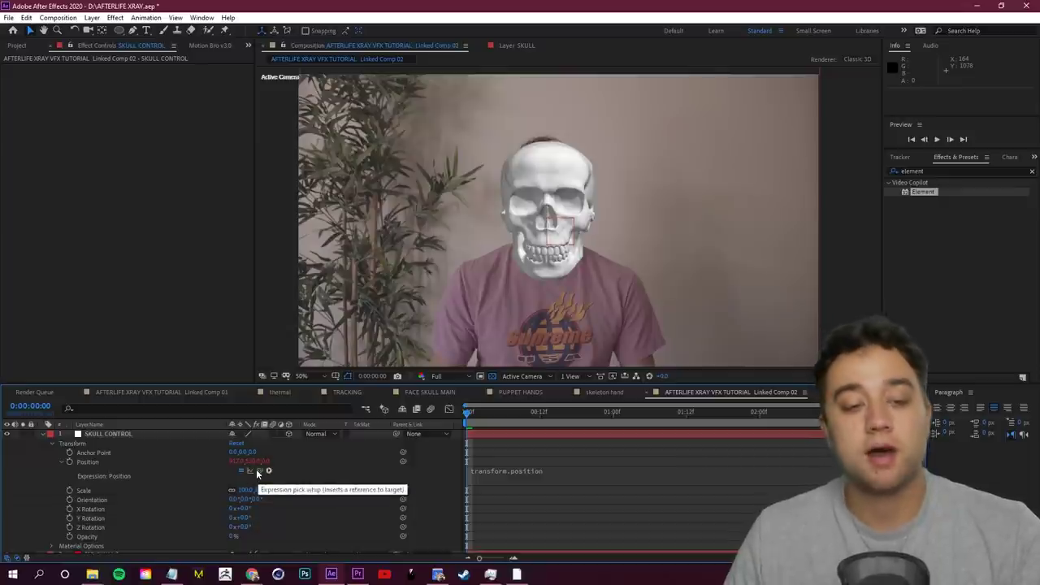
pyautogui.moveTo(259, 472); pyautogui.dragTo(133, 471)
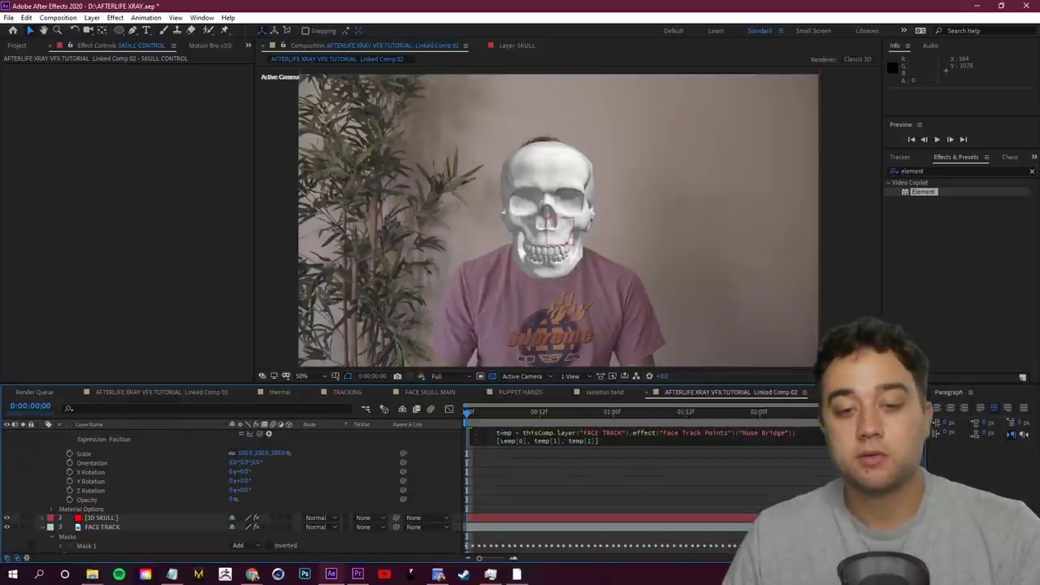
pyautogui.click(805, 491)
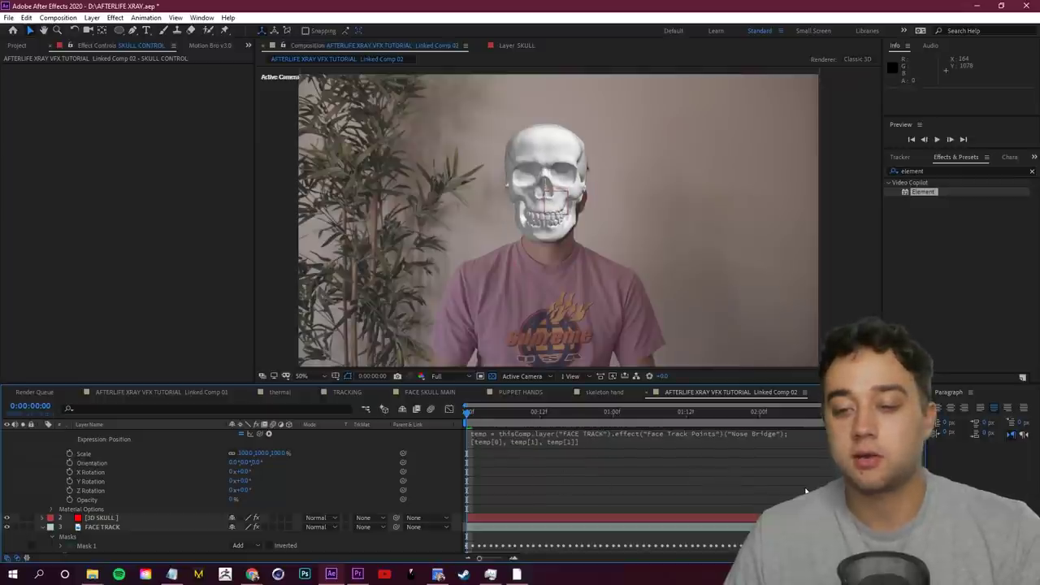
# Step: Play the composition back from the start to check how the skull follows the face
pyautogui.press('space')
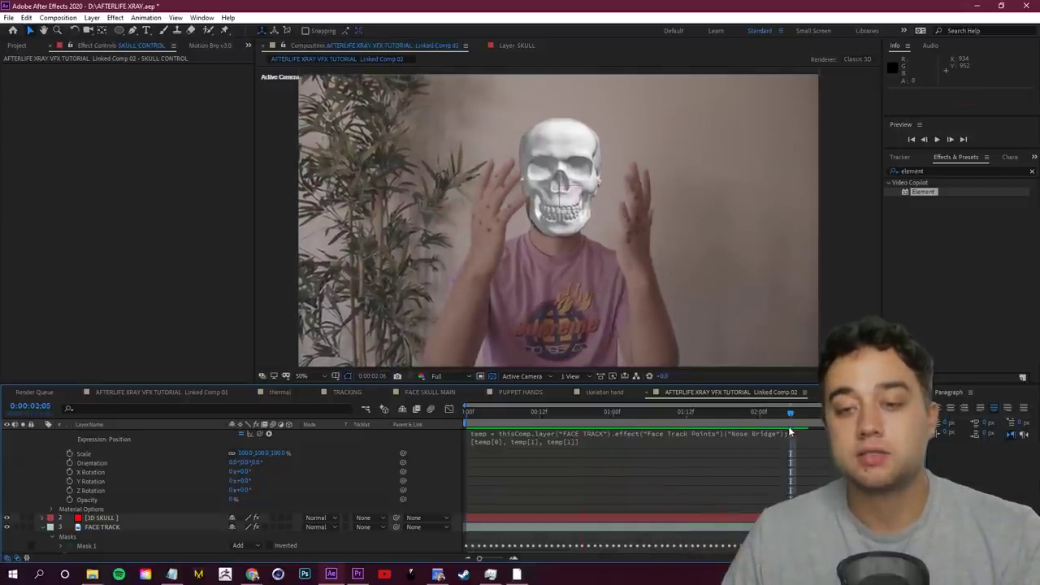
pyautogui.press('space')
pyautogui.moveTo(478, 437); pyautogui.dragTo(362, 173)
pyautogui.press('space')
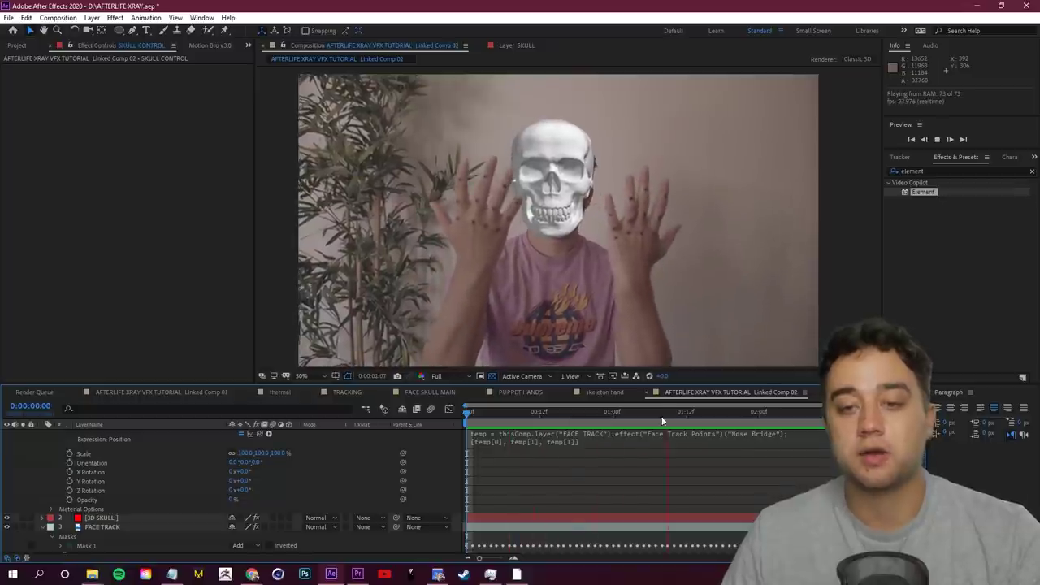
pyautogui.press('space')
# Step: Scale the SKULL CONTROL null to 75% and shift its anchor point to about -59 vertically to fit the head
pyautogui.scroll(2, 131, 485)
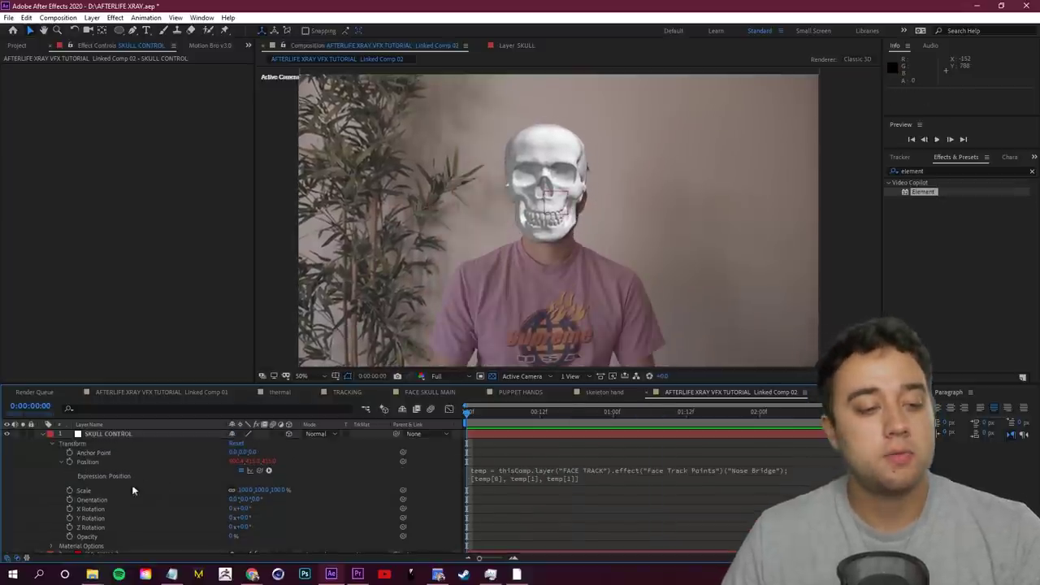
pyautogui.click(108, 430)
pyautogui.moveTo(252, 490); pyautogui.dragTo(283, 497)
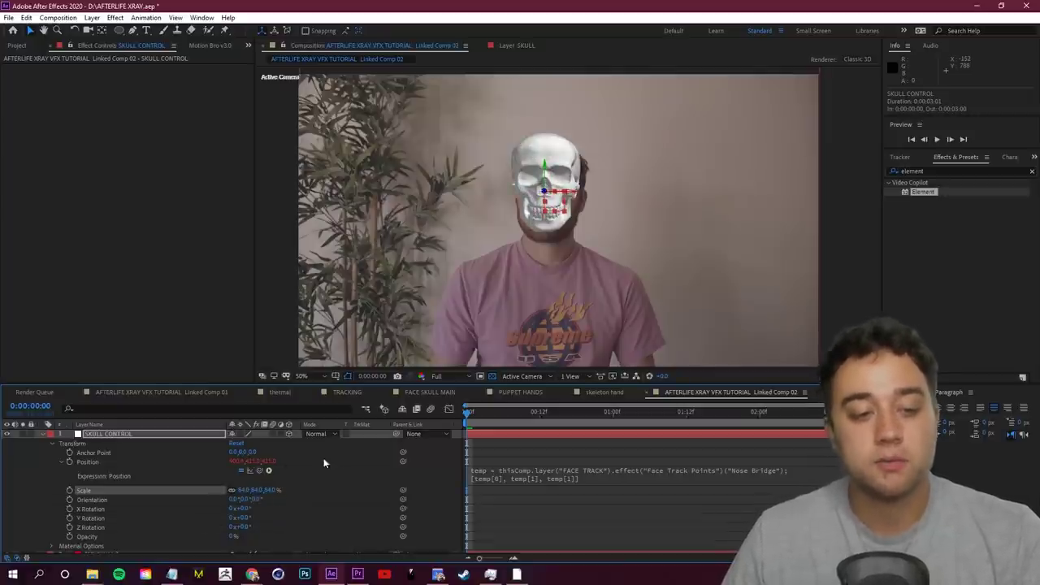
pyautogui.click(207, 485)
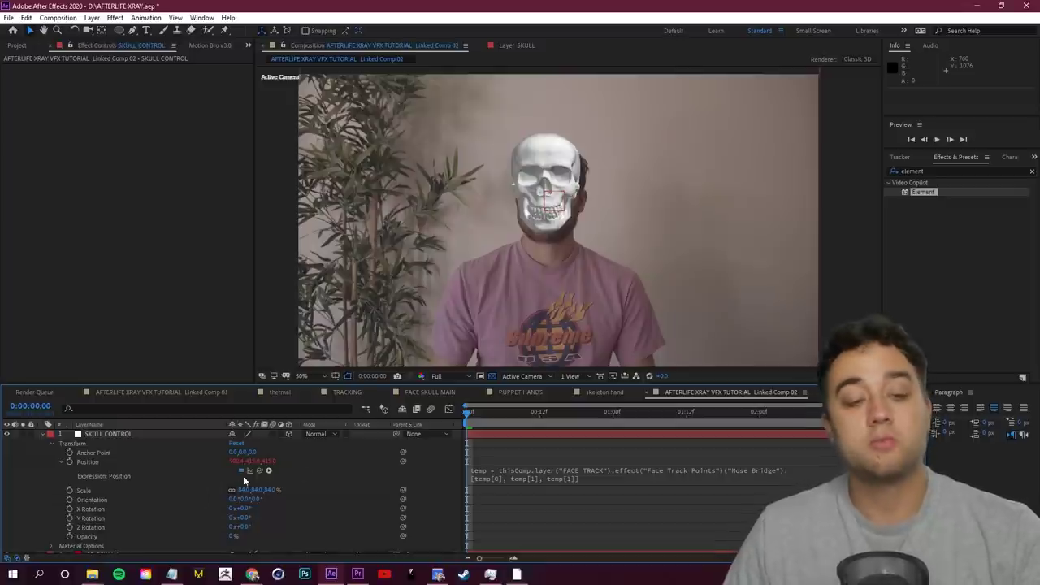
pyautogui.press('Escape')
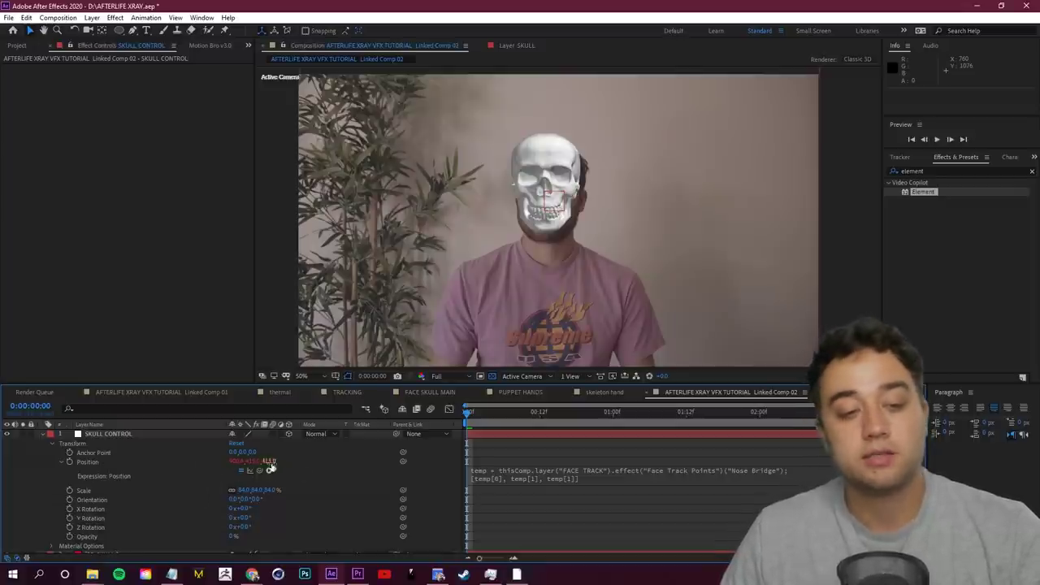
pyautogui.moveTo(239, 453); pyautogui.dragTo(232, 490)
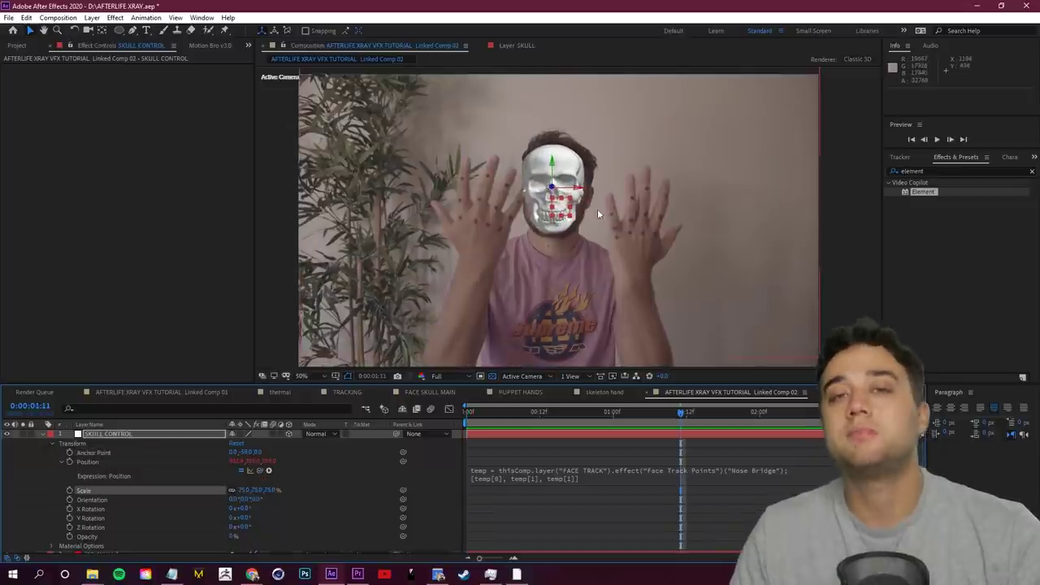
# Step: Lower the 3D SKULL layer's opacity so the face can be seen through the skull
pyautogui.scroll(1, 597, 210)
pyautogui.moveTo(597, 210); pyautogui.dragTo(603, 244)
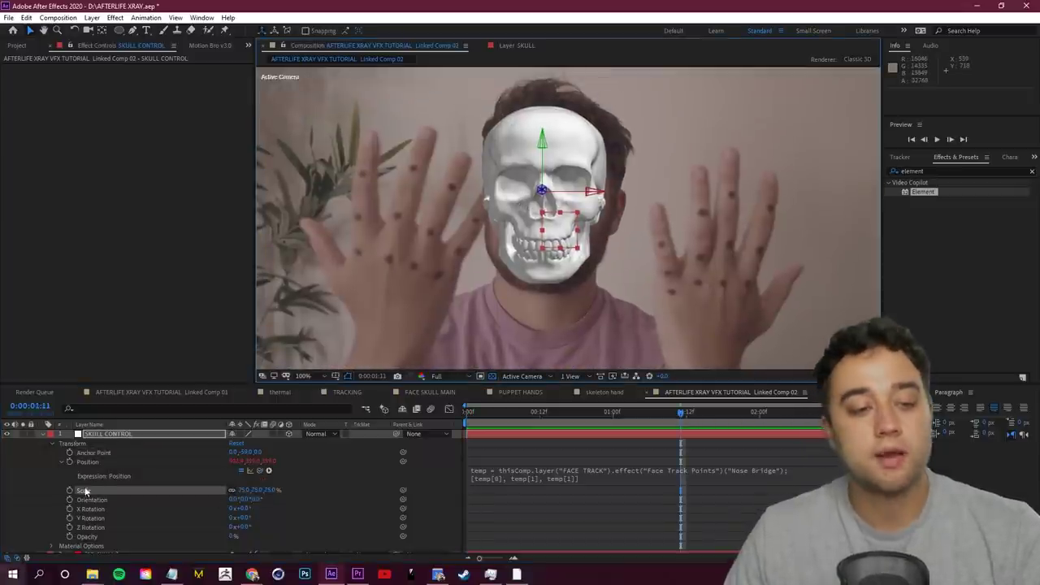
pyautogui.scroll(-2, 117, 528)
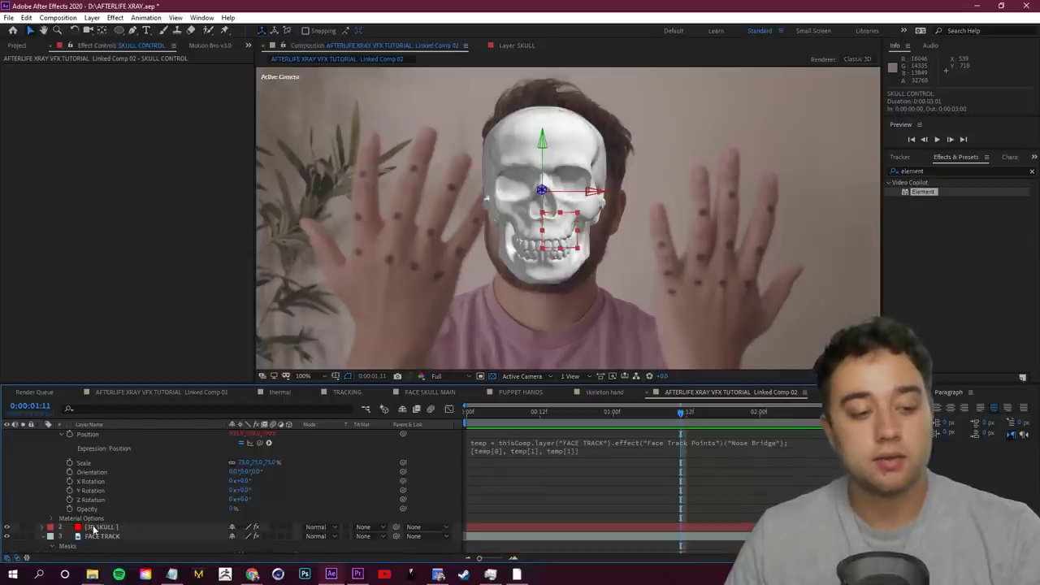
pyautogui.click(94, 528)
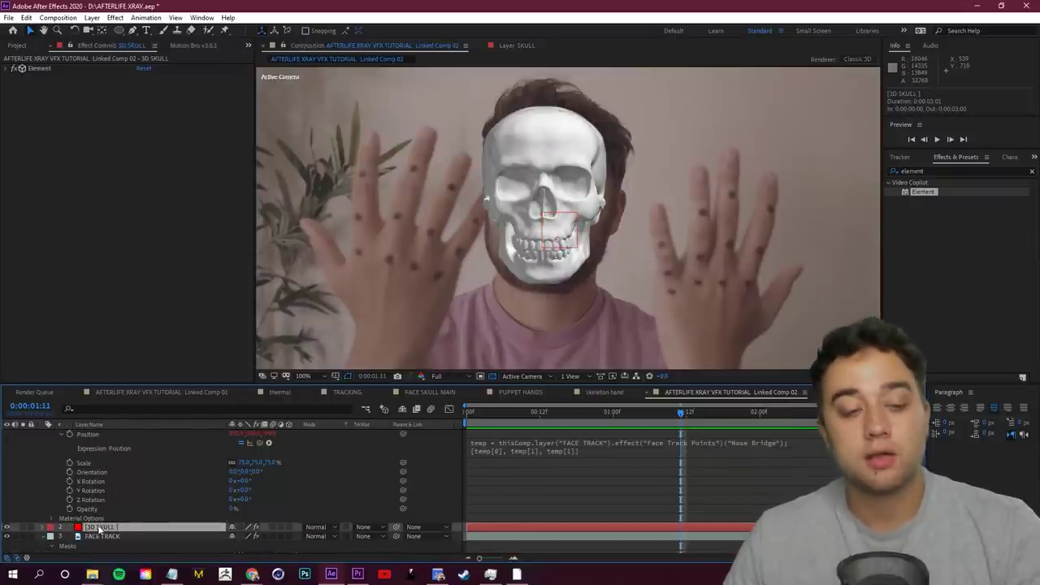
pyautogui.press('t')
pyautogui.scroll(-2, 205, 447)
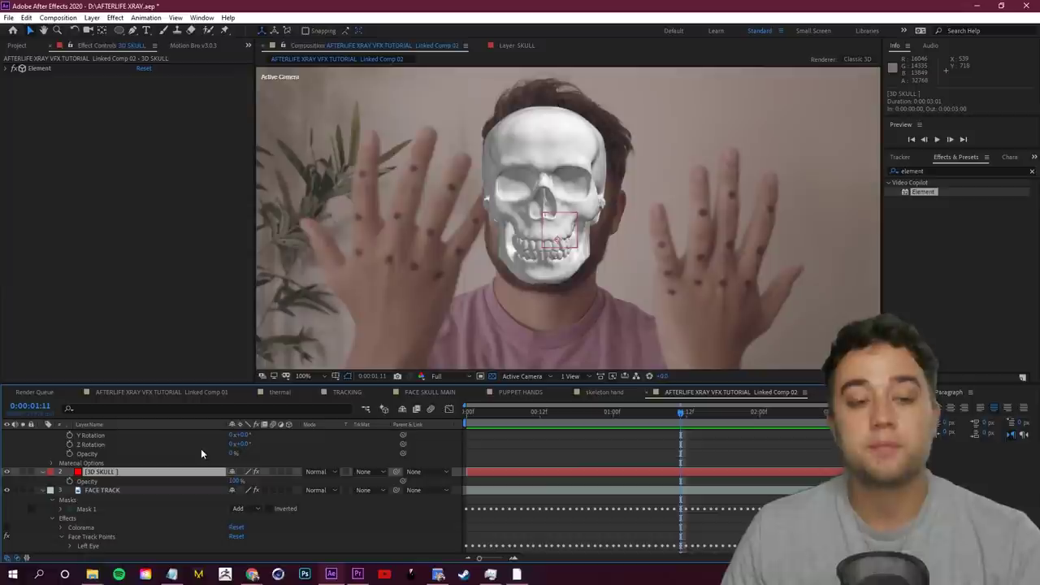
pyautogui.moveTo(235, 485); pyautogui.dragTo(200, 482)
pyautogui.scroll(3, 123, 500)
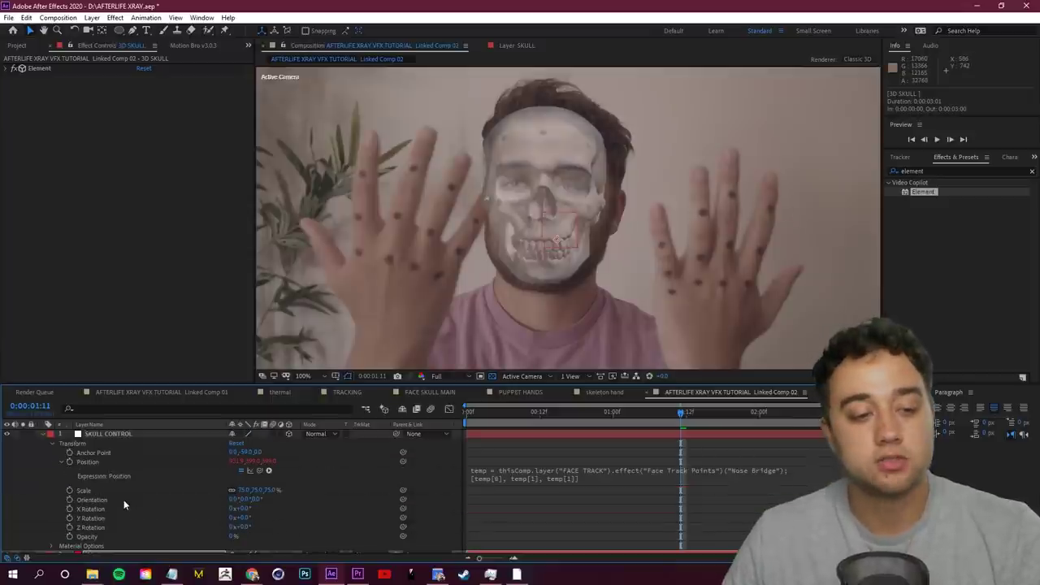
# Step: Nudge the SKULL CONTROL null's anchor point to -1 horizontally and play the composition back to check the fit
pyautogui.click(114, 434)
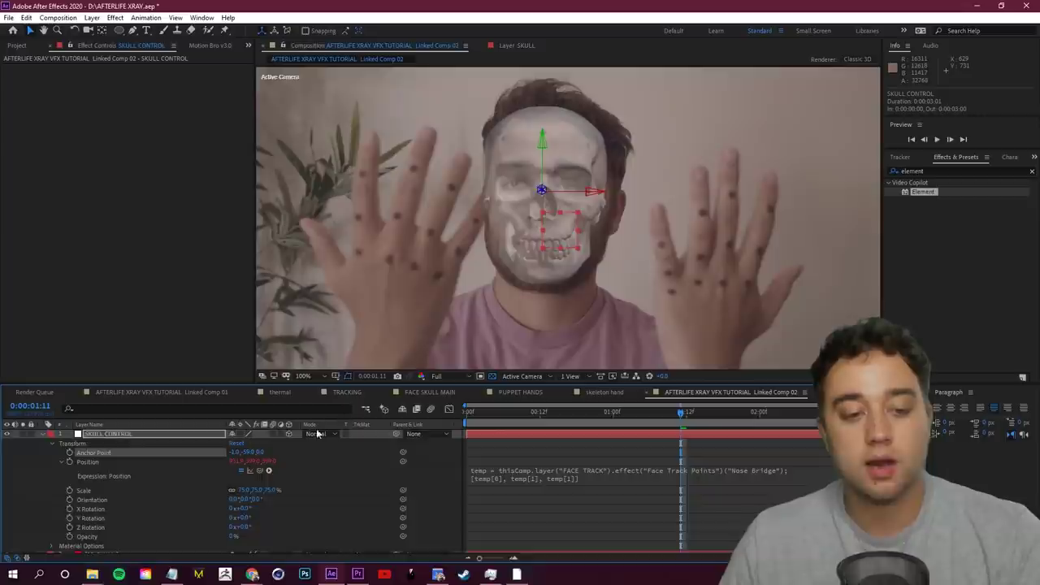
pyautogui.scroll(-2, 125, 504)
pyautogui.click(125, 501)
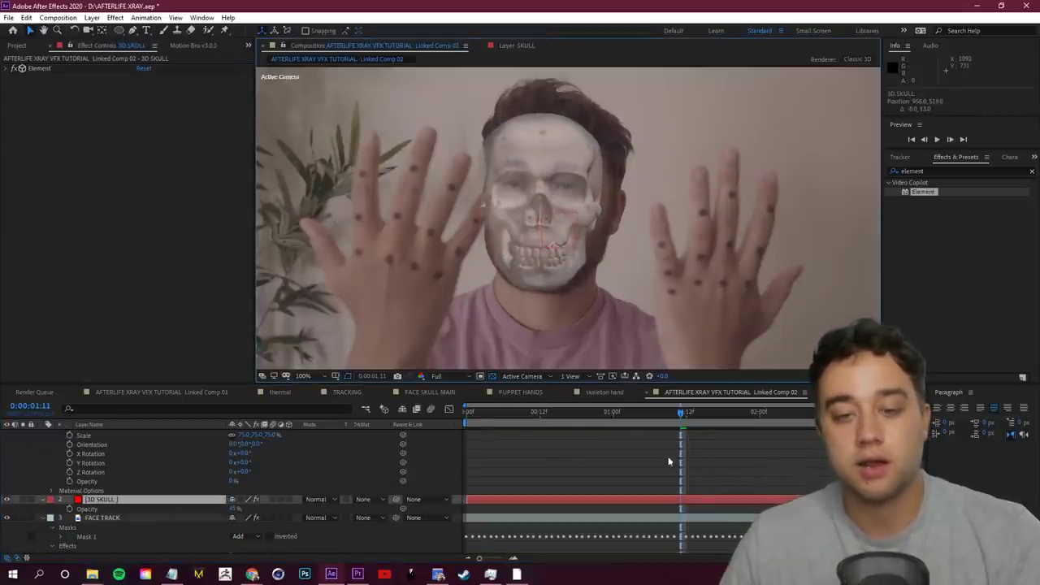
pyautogui.press('space')
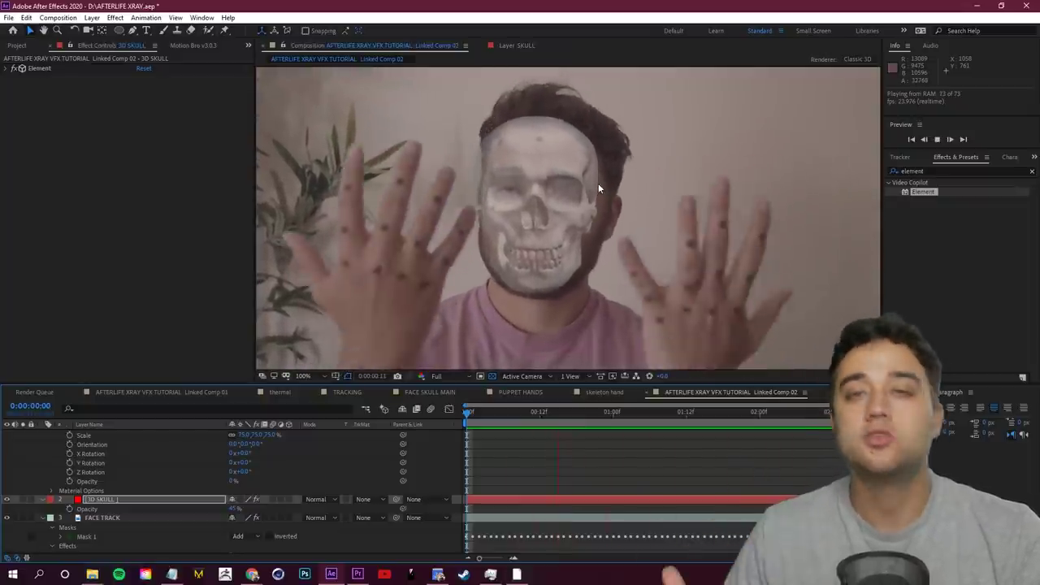
pyautogui.press('space')
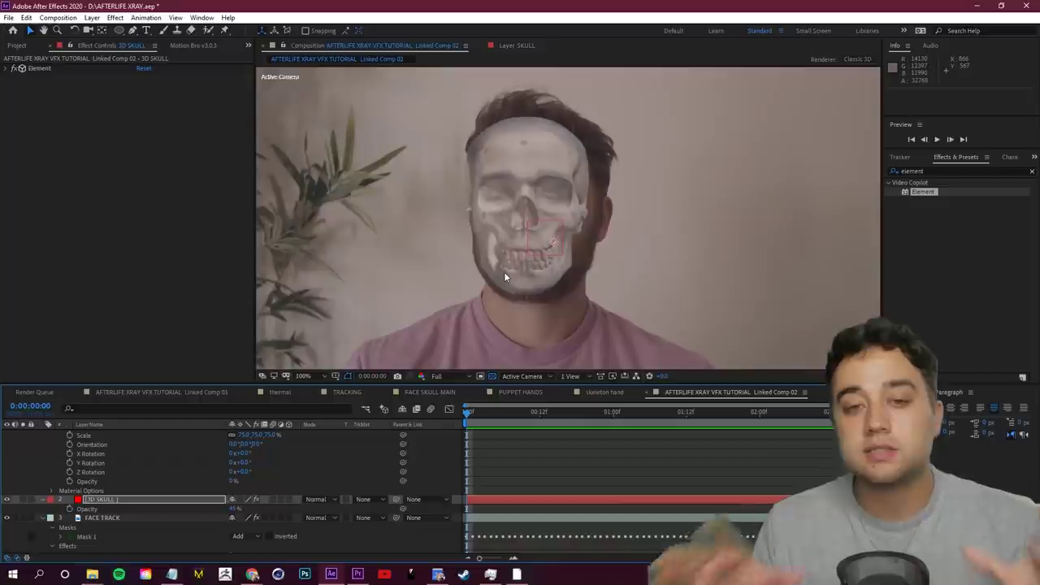
# Step: Turn the SKULL CONTROL null slightly around Y to face the head's direction and keyframe all its transform properties at 0:00:00:00
pyautogui.scroll(3, 314, 460)
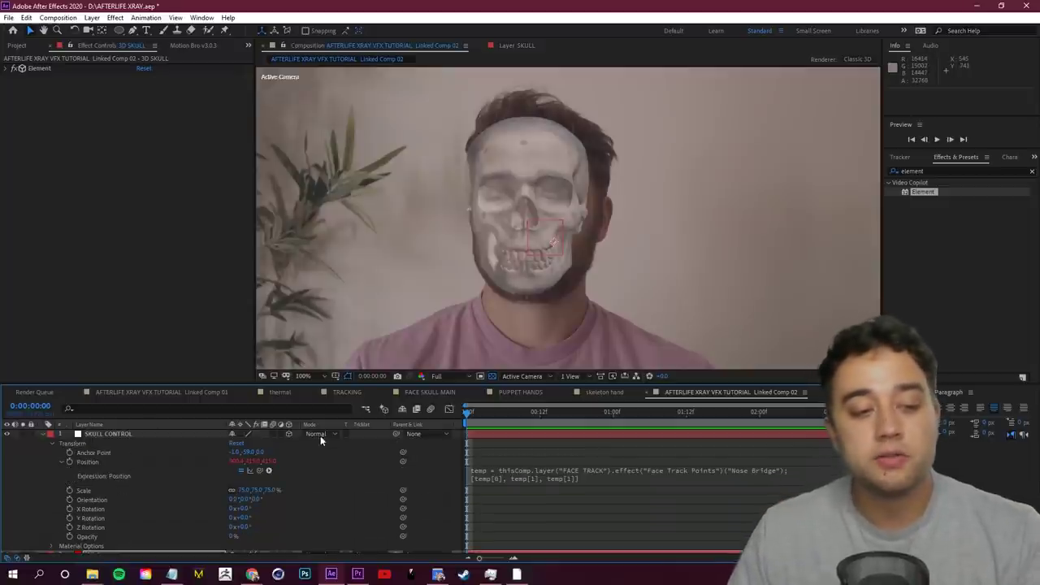
pyautogui.moveTo(255, 502)
pyautogui.mouseDown()
pyautogui.moveTo(280, 499)
pyautogui.moveTo(239, 506)
pyautogui.mouseUp()
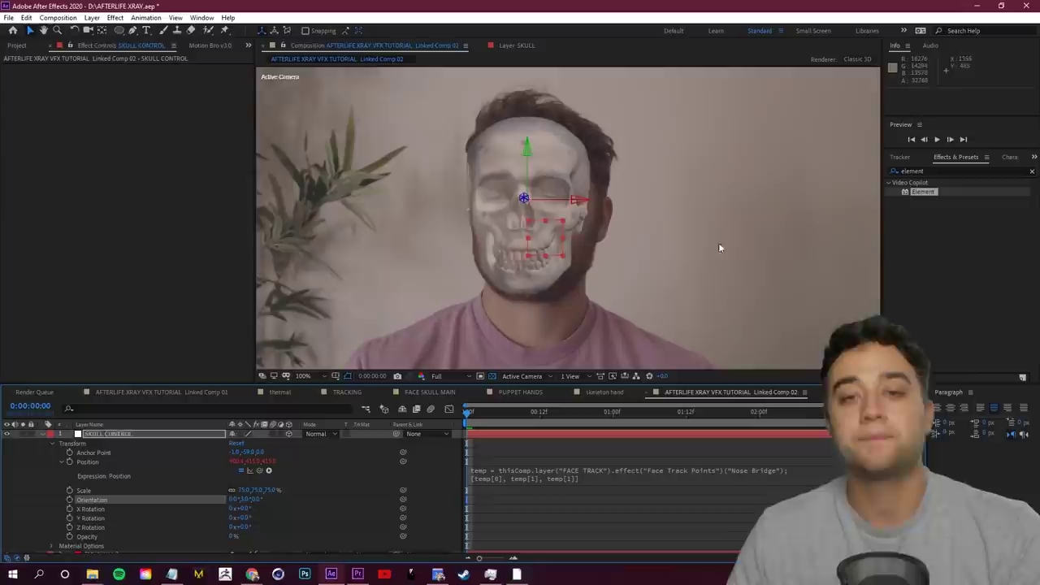
pyautogui.click(203, 434)
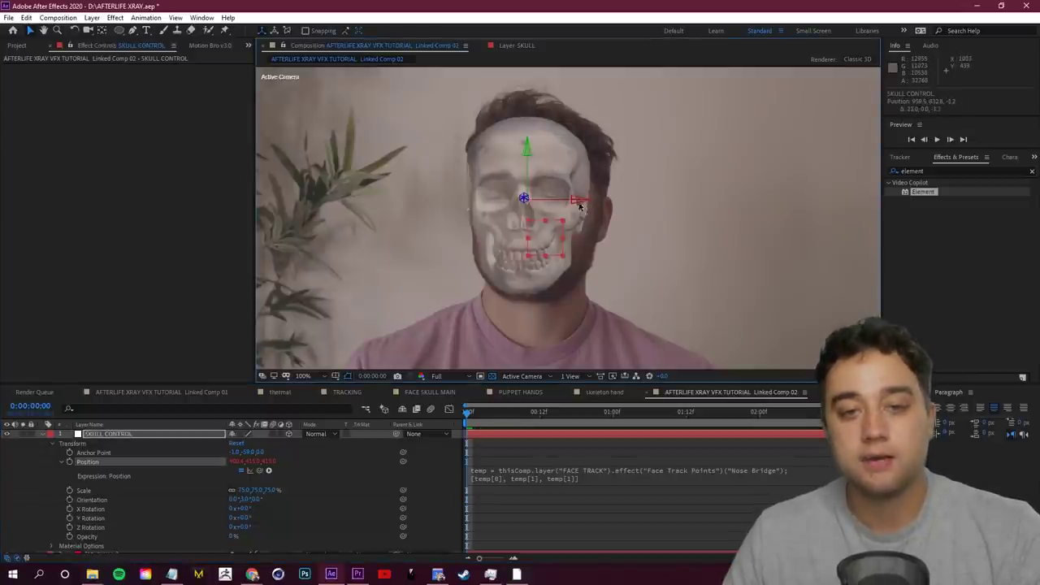
pyautogui.moveTo(70, 456); pyautogui.dragTo(70, 537)
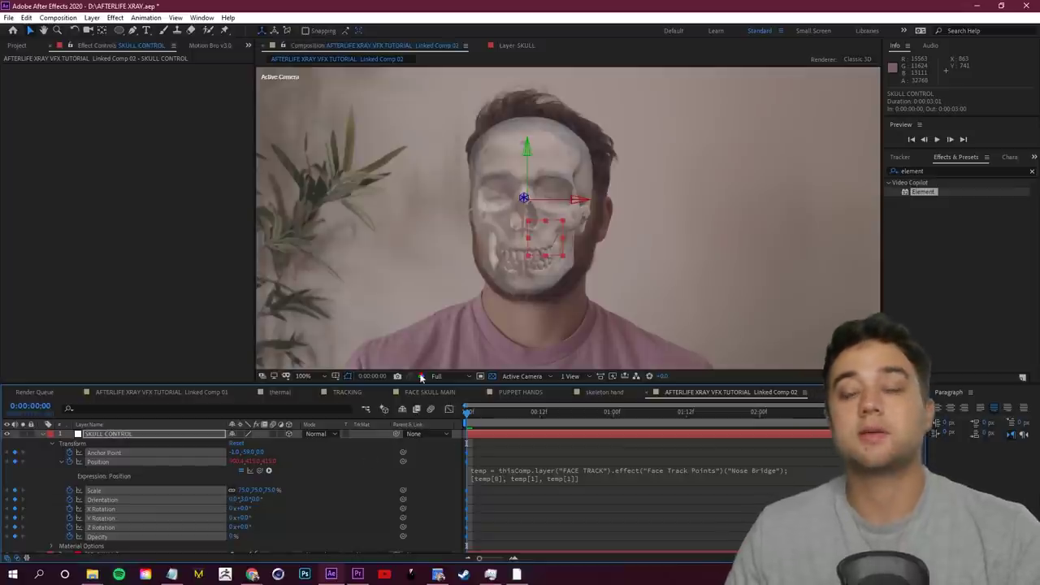
# Step: Keyframe the SKULL CONTROL null's orientation at 0:00:00:09 with about 4° around Z and preview the head tilt
pyautogui.moveTo(473, 418); pyautogui.dragTo(520, 418)
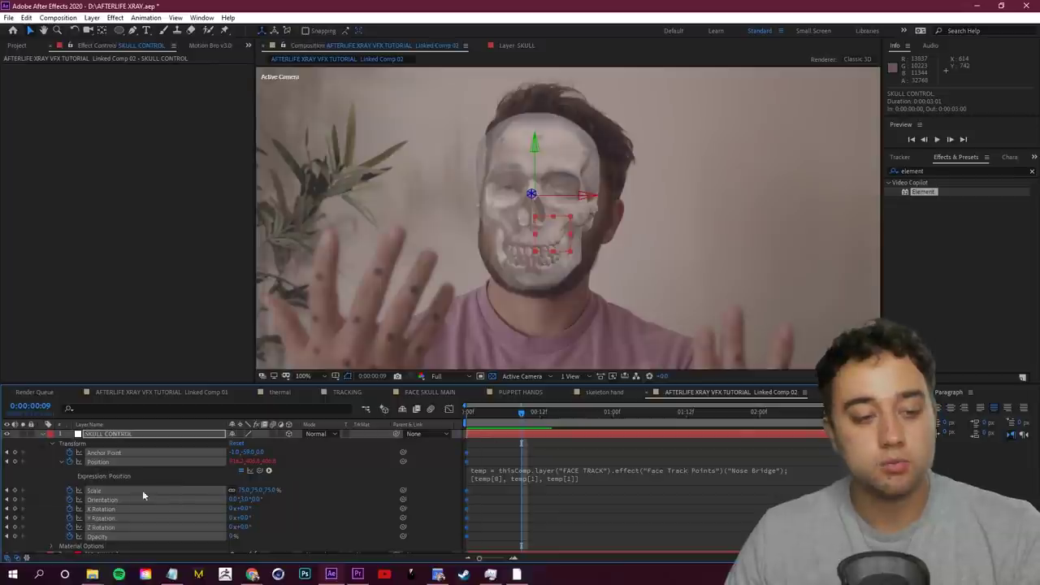
pyautogui.click(322, 518)
pyautogui.click(256, 499)
pyautogui.moveTo(258, 499); pyautogui.dragTo(261, 499)
pyautogui.press('space')
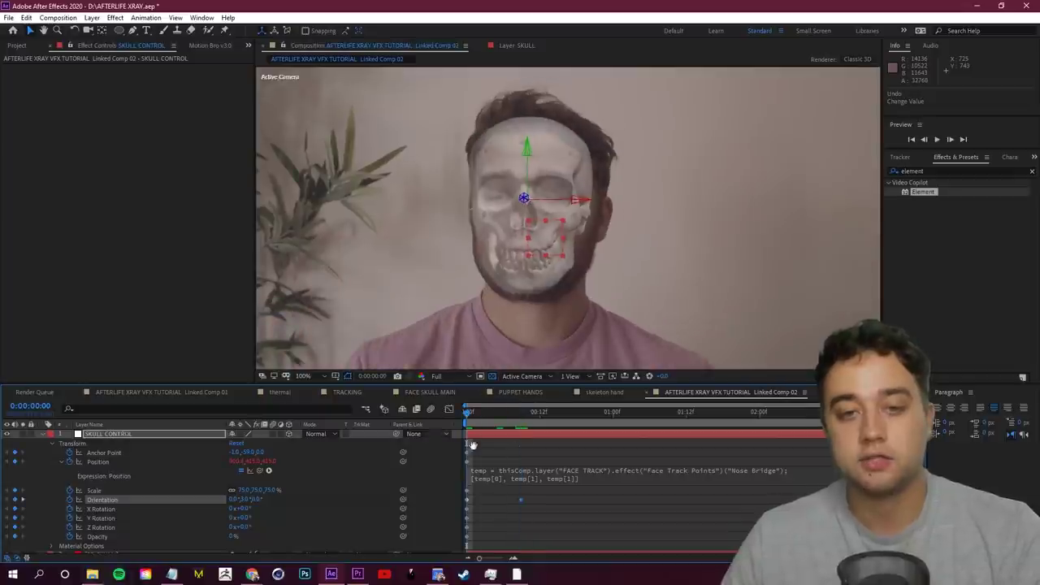
pyautogui.press('space')
# Step: Add keyframes for all SKULL CONTROL transform properties at 0:00:01:11, and keyframe an adjusted orientation at 0:00:01:23
pyautogui.moveTo(583, 413); pyautogui.dragTo(680, 431)
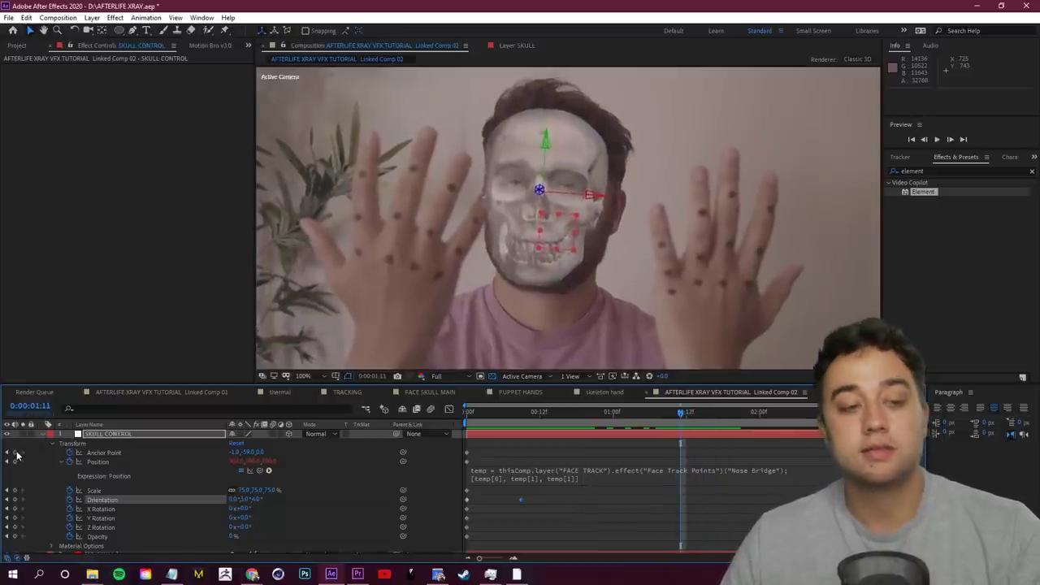
pyautogui.moveTo(15, 453); pyautogui.dragTo(15, 536)
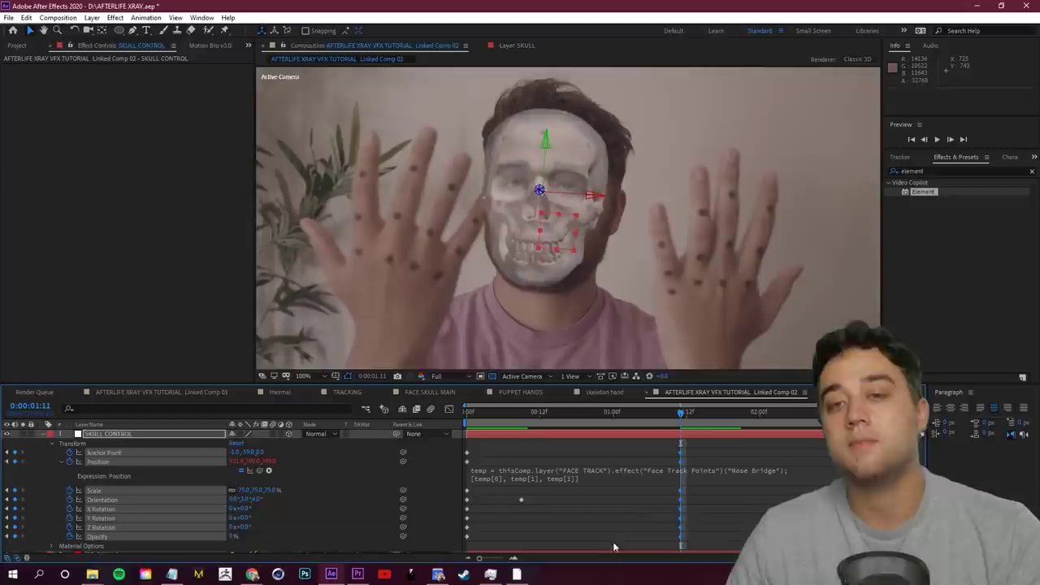
pyautogui.moveTo(682, 409); pyautogui.dragTo(754, 421)
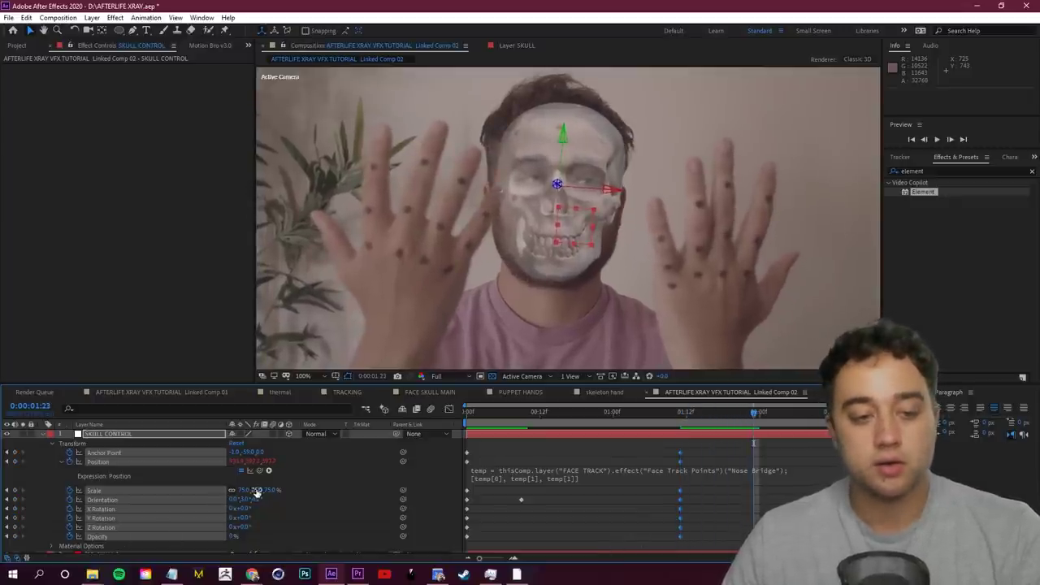
pyautogui.moveTo(233, 499); pyautogui.dragTo(241, 500)
# Step: Preview the skull from around 0:00:01:11 and keyframe the SKULL CONTROL null's transform at about 0:00:02:02 to match the head
pyautogui.moveTo(751, 419); pyautogui.dragTo(681, 424)
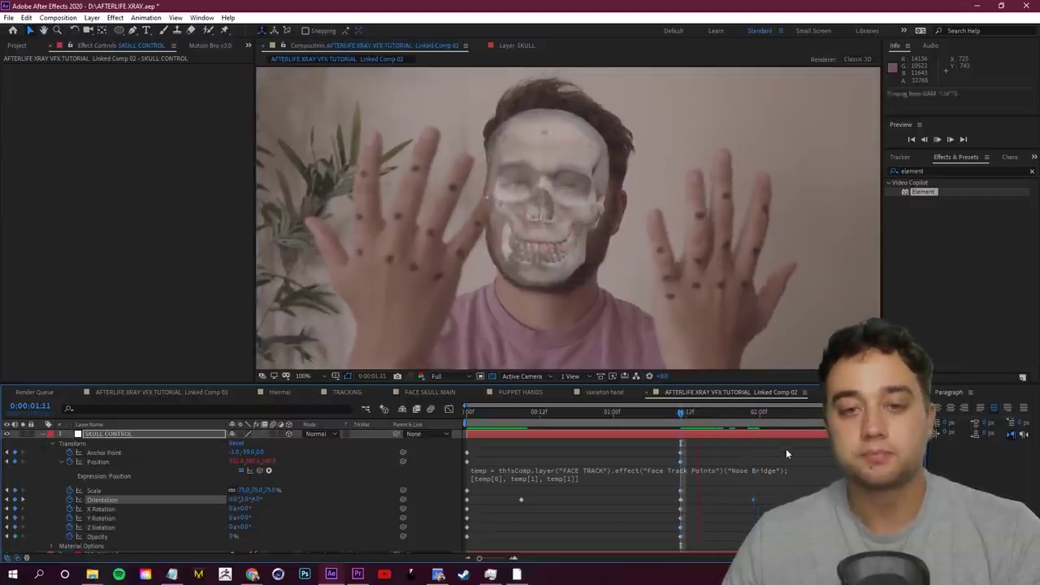
pyautogui.click(807, 419)
pyautogui.click(658, 419)
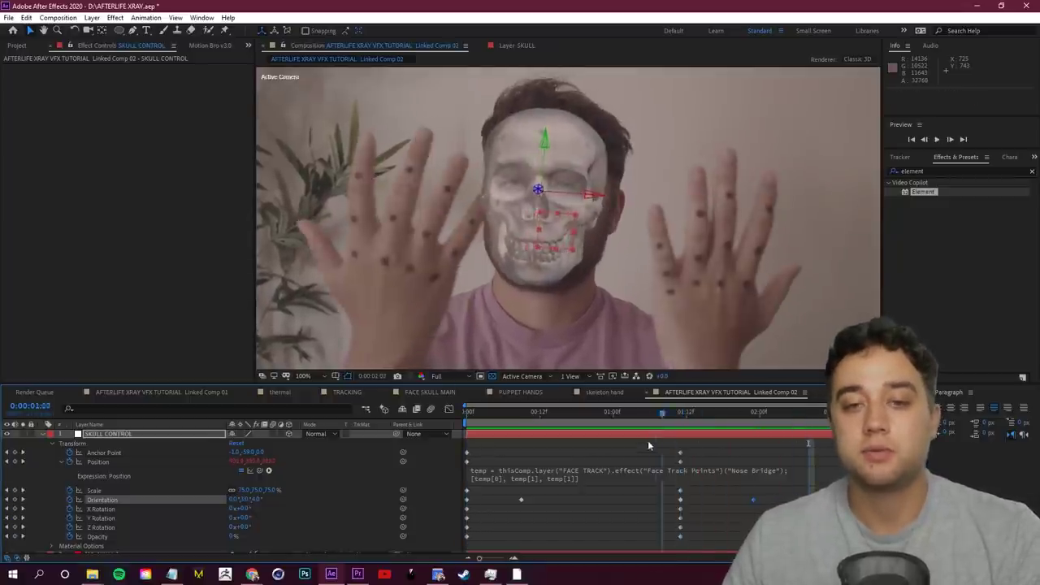
pyautogui.press('space')
pyautogui.click(777, 420)
pyautogui.press('space')
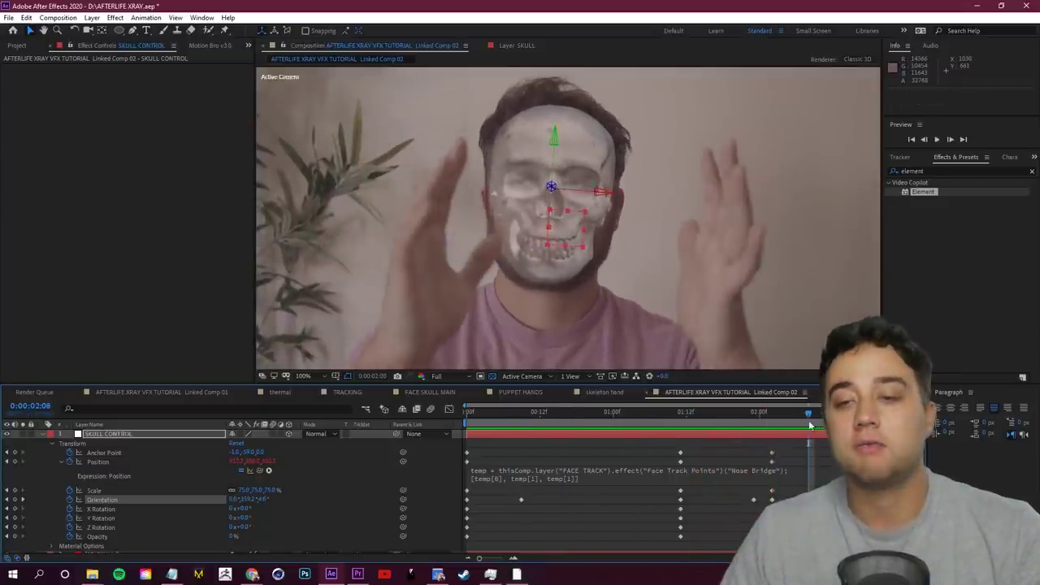
# Step: Play the composition back to check the keyframed skull rotation against the face
pyautogui.press('space')
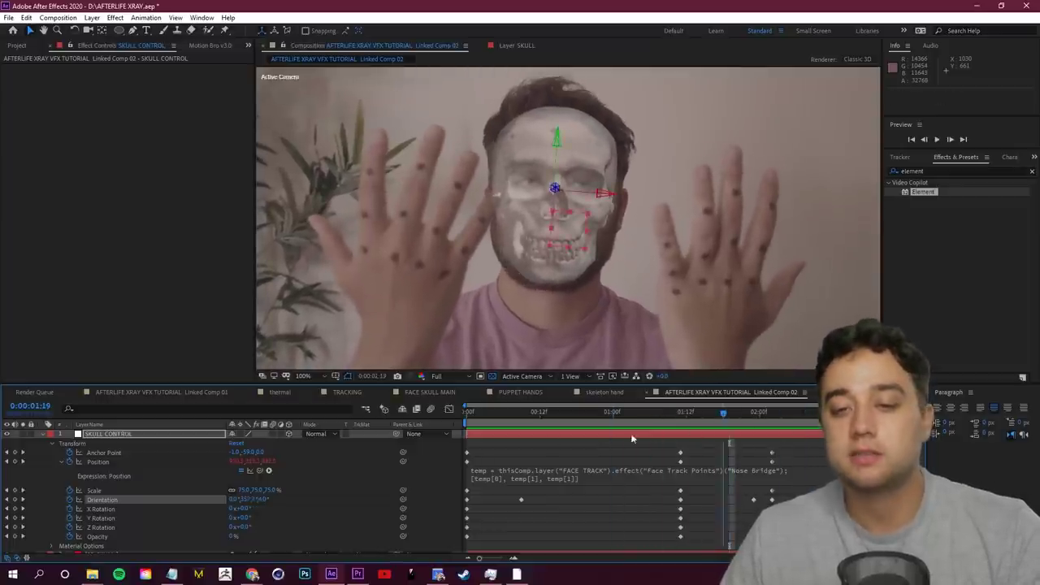
pyautogui.press('space')
pyautogui.press('space')
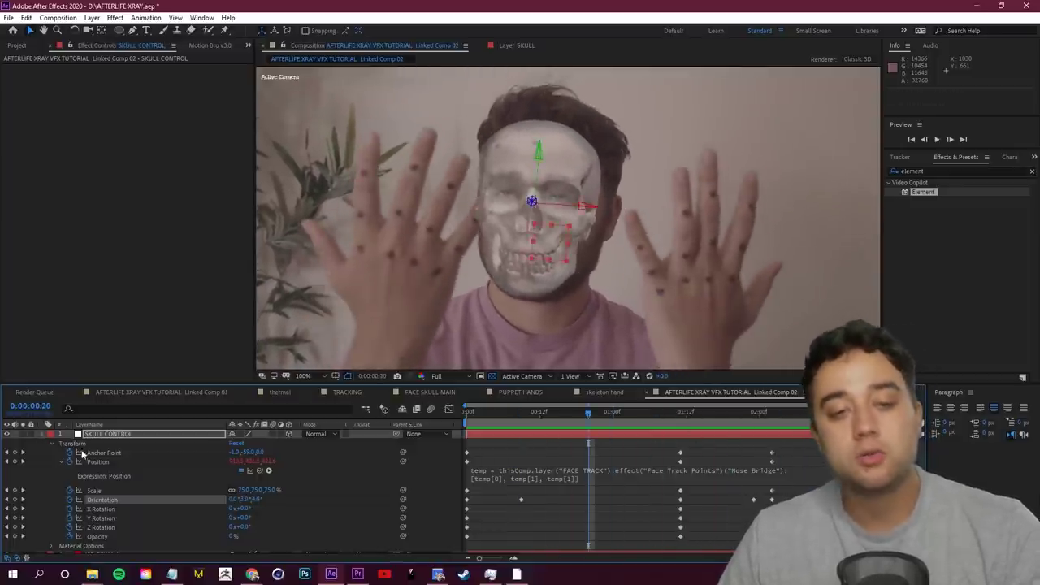
# Step: Collapse the SKULL CONTROL and FACE TRACK layers' properties and set the 3D SKULL layer's blending mode to Screen
pyautogui.click(44, 434)
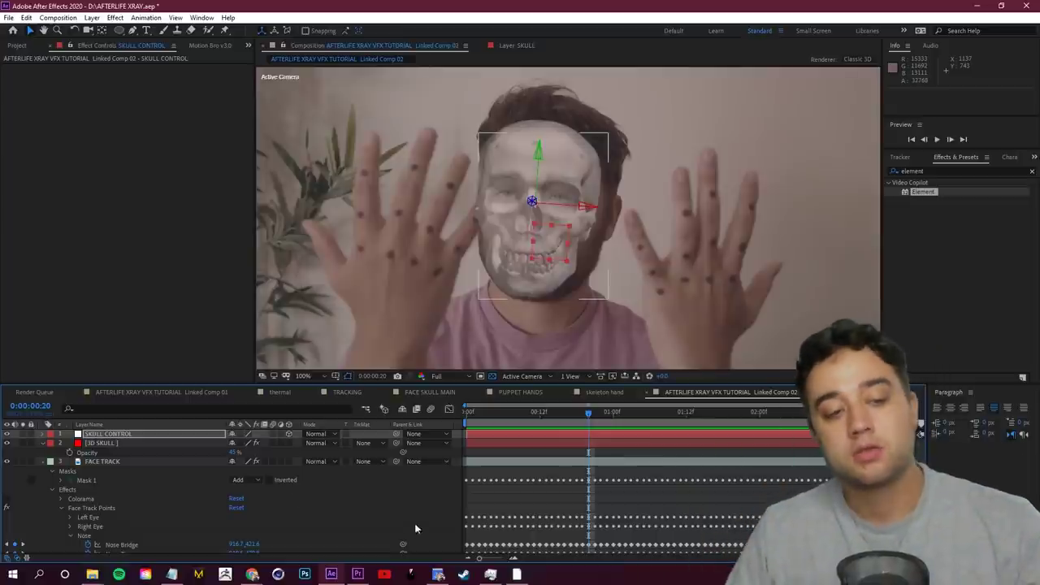
pyautogui.click(112, 435)
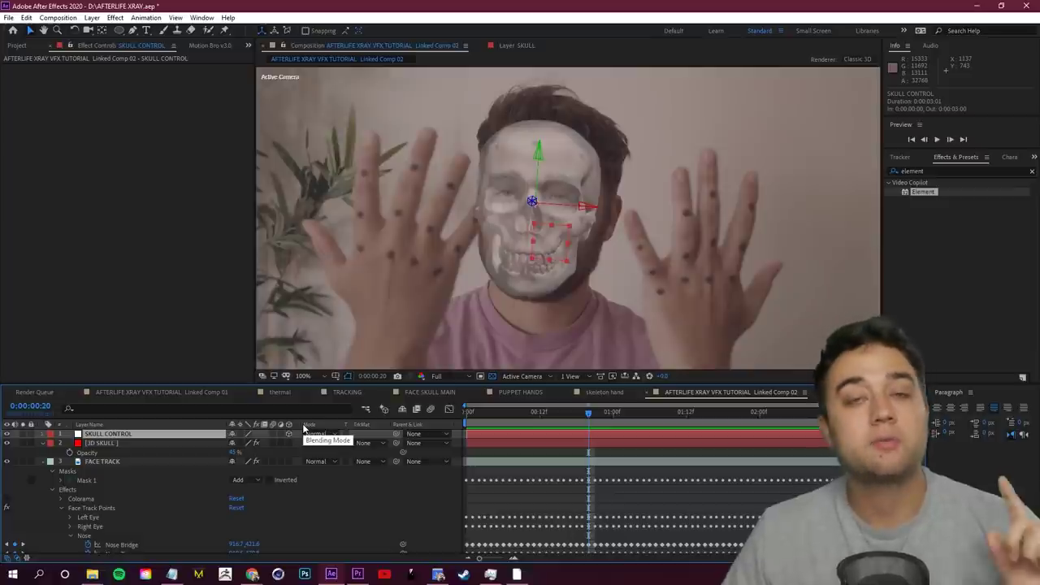
pyautogui.moveTo(530, 416); pyautogui.dragTo(564, 425)
pyautogui.click(317, 442)
pyautogui.click(234, 442)
pyautogui.click(124, 442)
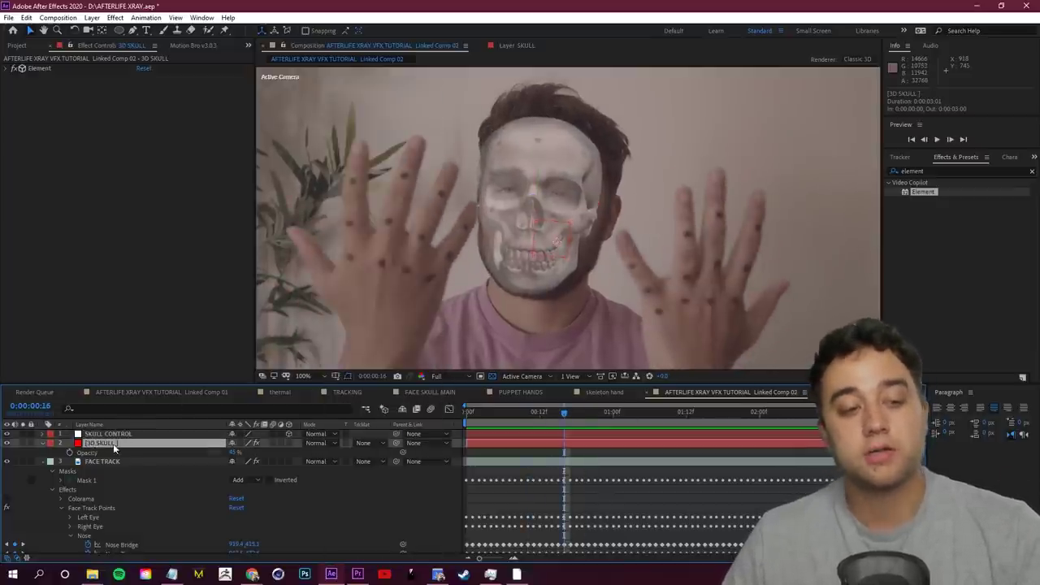
pyautogui.click(40, 462)
pyautogui.click(319, 444)
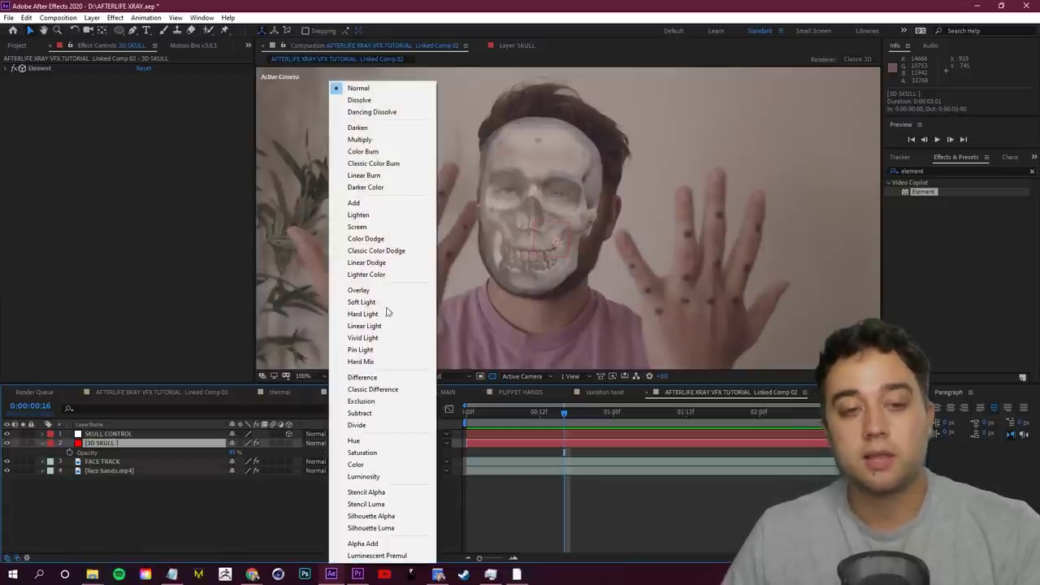
pyautogui.click(351, 228)
pyautogui.moveTo(576, 422); pyautogui.dragTo(650, 424)
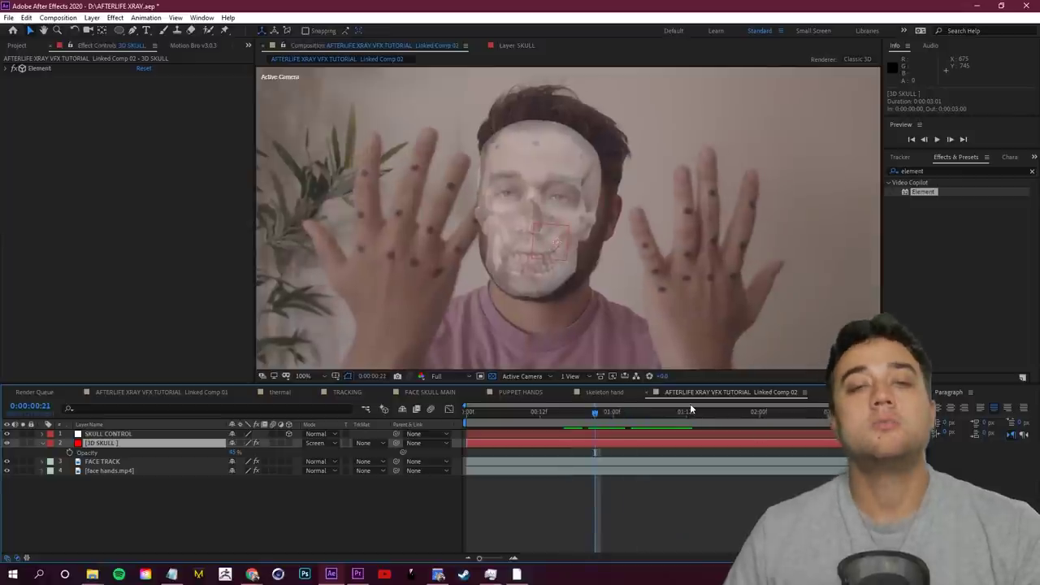
# Step: Enable the Colorama effect on the face hands.mp4 and FACE TRACK layers to preview the X-ray look
pyautogui.click(114, 463)
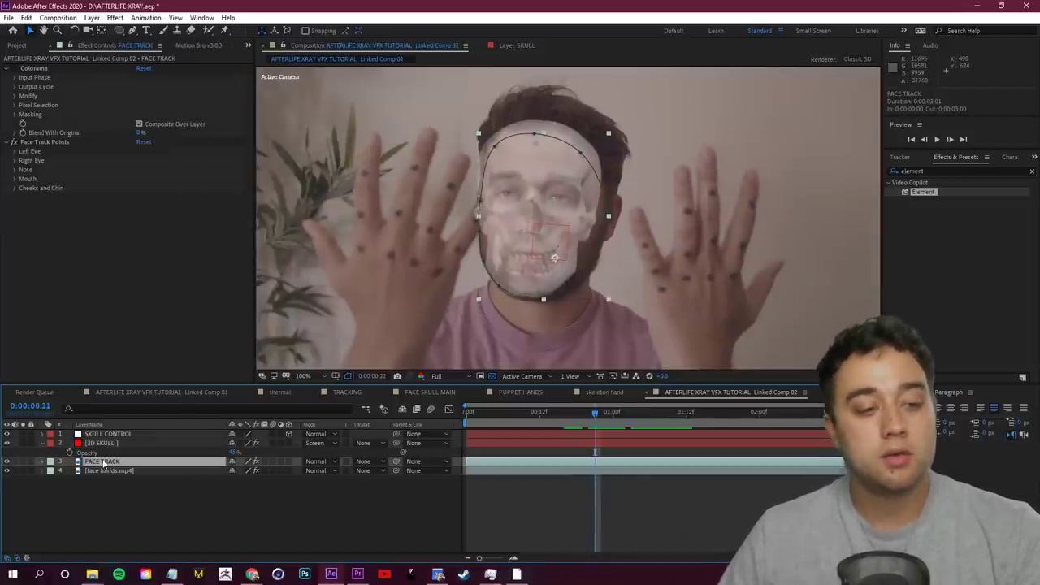
pyautogui.click(106, 471)
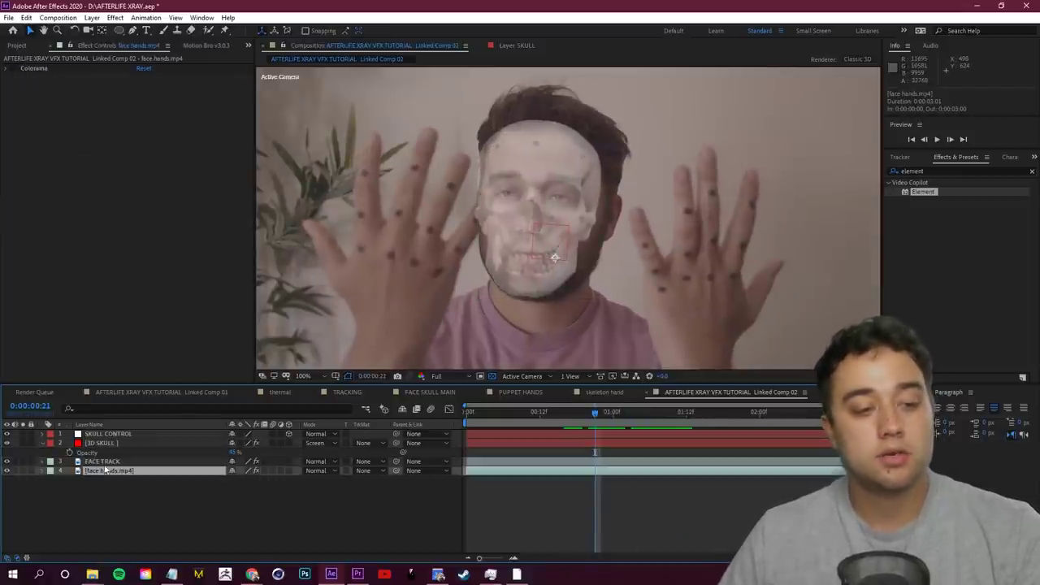
pyautogui.click(14, 71)
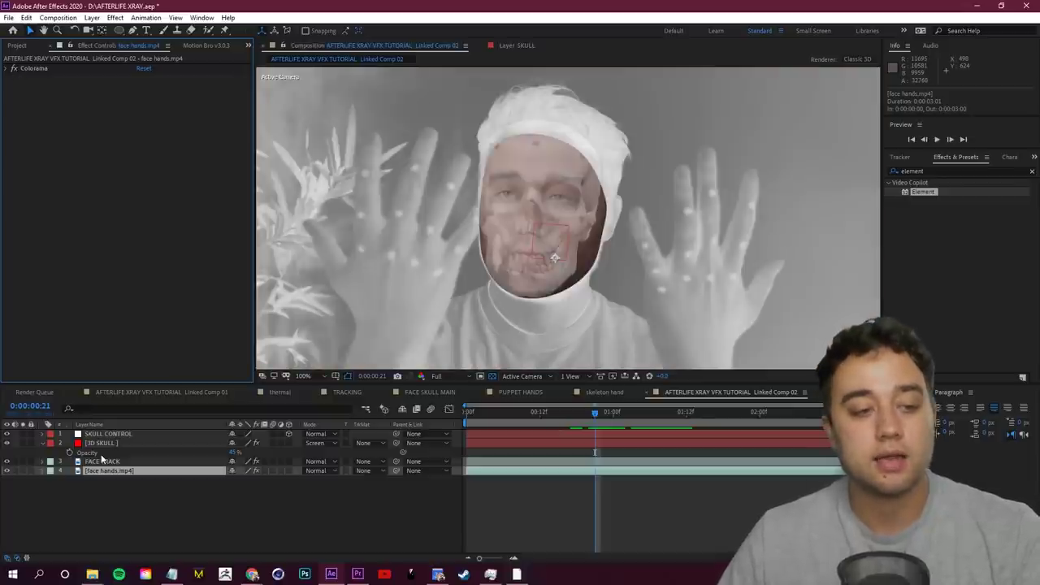
pyautogui.click(102, 461)
pyautogui.click(13, 68)
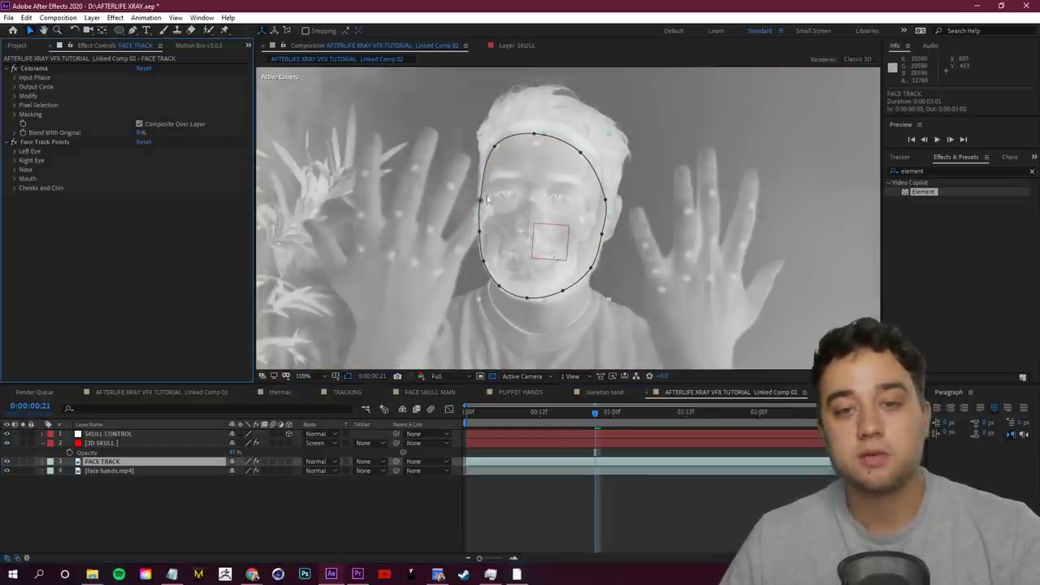
pyautogui.click(537, 528)
# Step: Switch the Colorama effect back off on the FACE TRACK and face hands.mp4 layers
pyautogui.moveTo(596, 414); pyautogui.dragTo(581, 429)
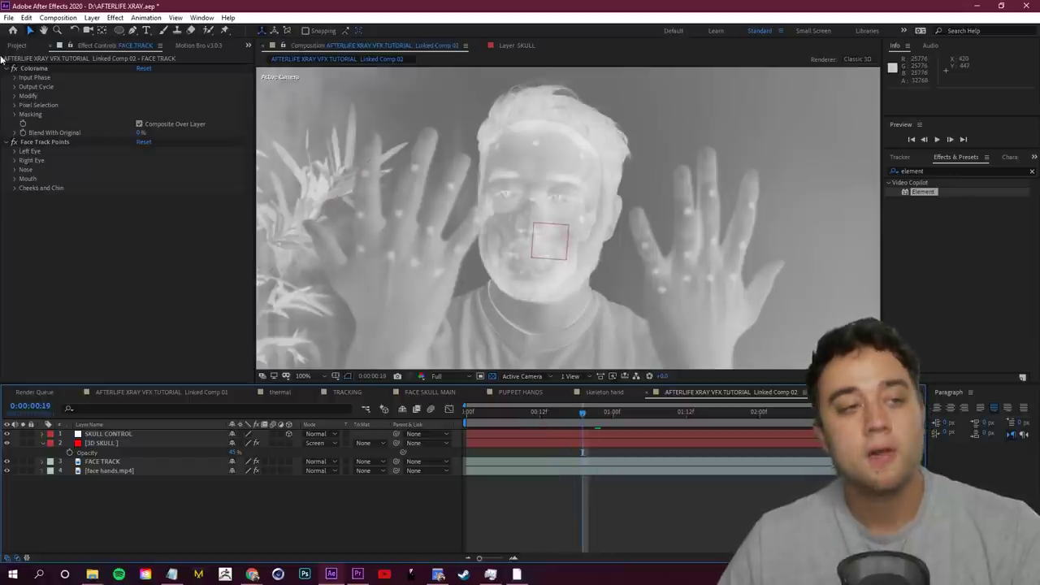
pyautogui.click(14, 69)
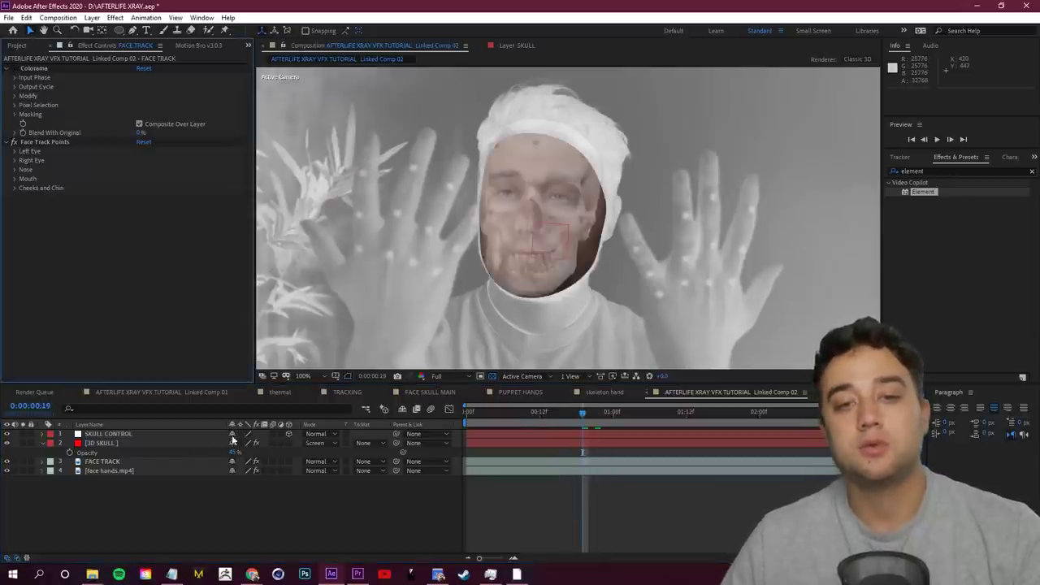
pyautogui.click(103, 463)
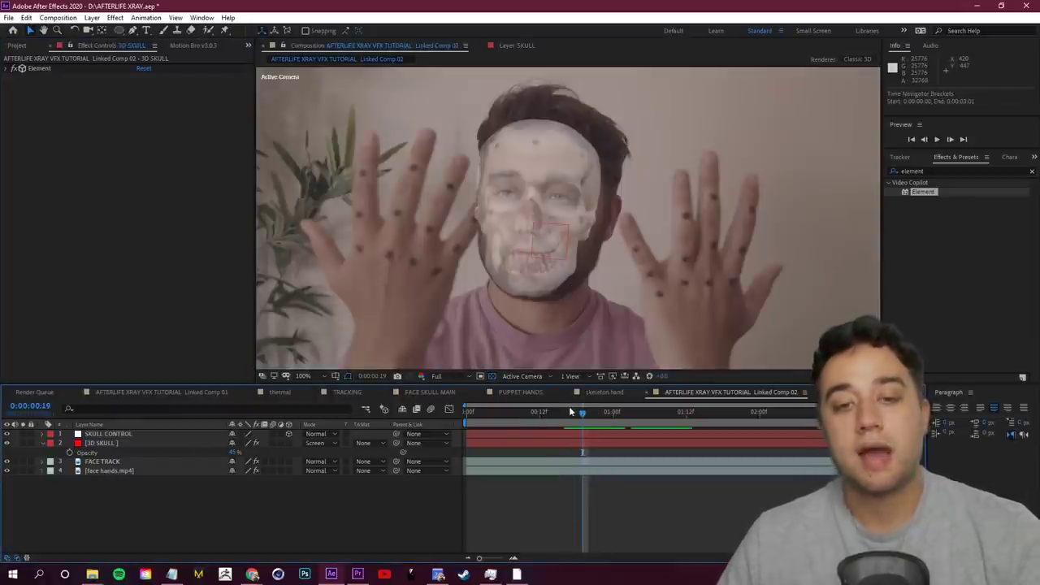
# Step: Draw a freehand mask around the skull's forehead on the 3D SKULL layer at 0:00:00:08
pyautogui.moveTo(587, 418); pyautogui.dragTo(514, 423)
pyautogui.click(100, 445)
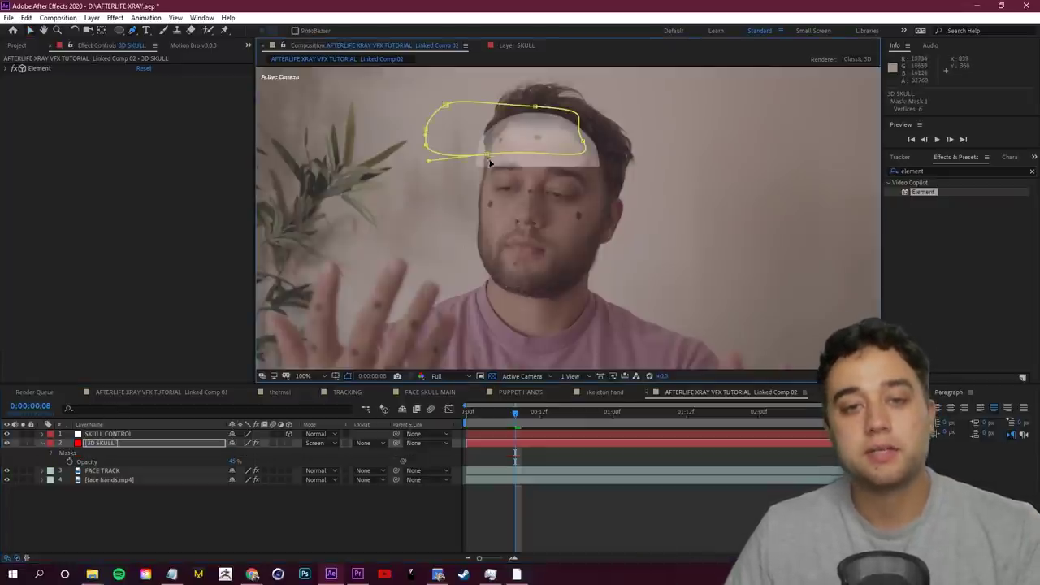
pyautogui.moveTo(488, 157); pyautogui.dragTo(449, 159)
# Step: Undo the whole mask path drawn on the 3D SKULL layer
pyautogui.hotkey('ctrl', 'z')
pyautogui.hotkey('ctrl', 'z')
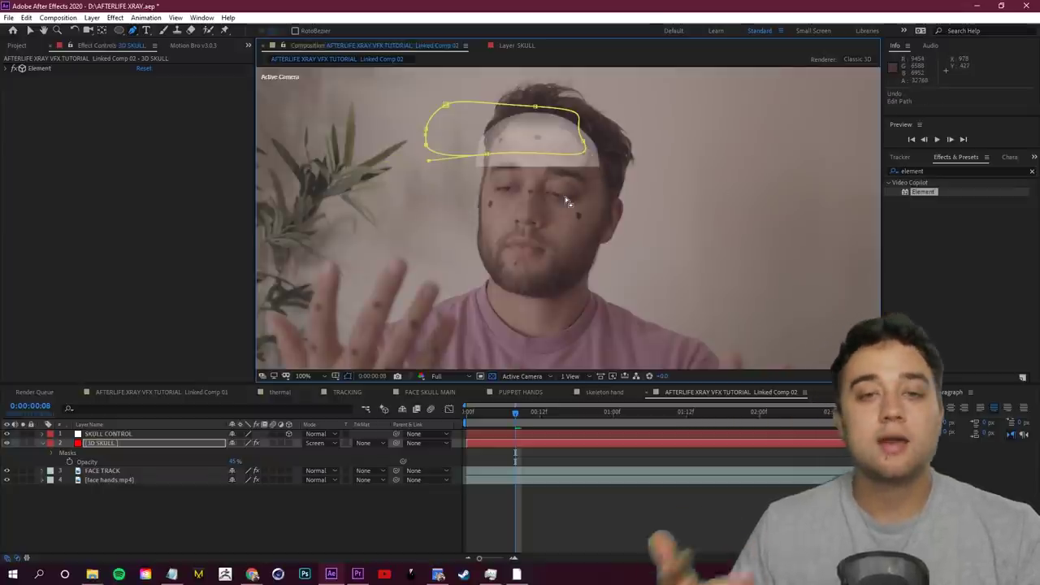
pyautogui.hotkey('ctrl', 'z')
pyautogui.hotkey('ctrl', 'z')
pyautogui.hotkey('ctrl', 'z')
pyautogui.hotkey('ctrl', 'z')
pyautogui.hotkey('ctrl', 'z')
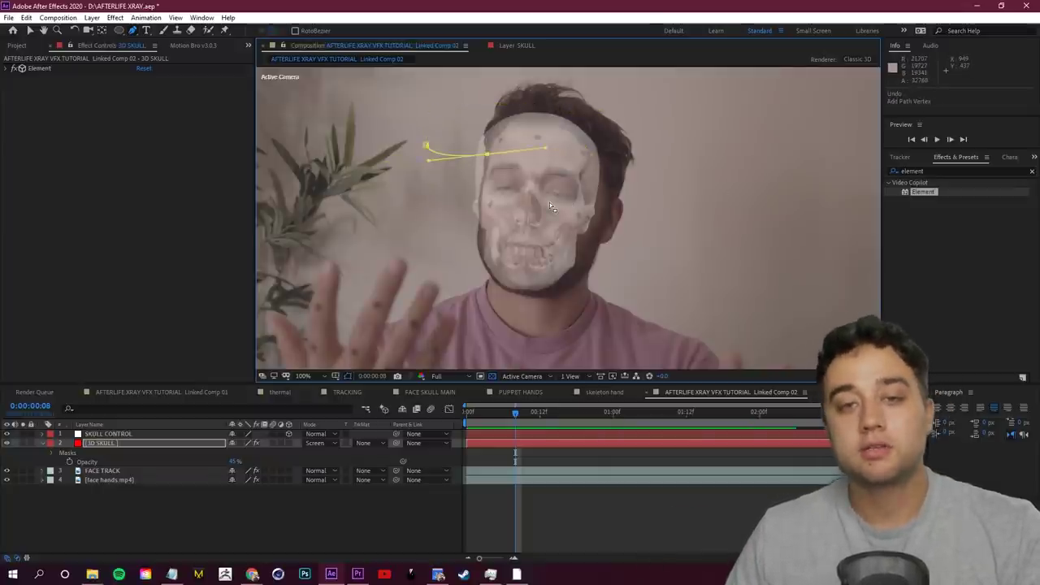
pyautogui.hotkey('ctrl', 'z')
pyautogui.hotkey('ctrl', 'z')
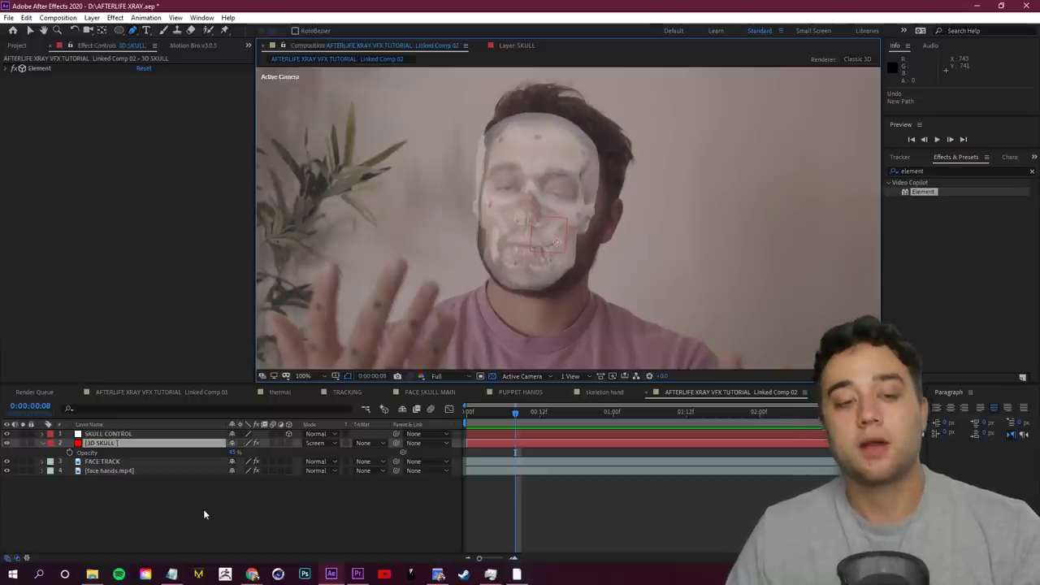
# Step: Create a red 1920 x 1080 px solid named SKULL MASK directly above the 3D SKULL layer
pyautogui.rightClick(205, 509)
pyautogui.moveTo(236, 391)
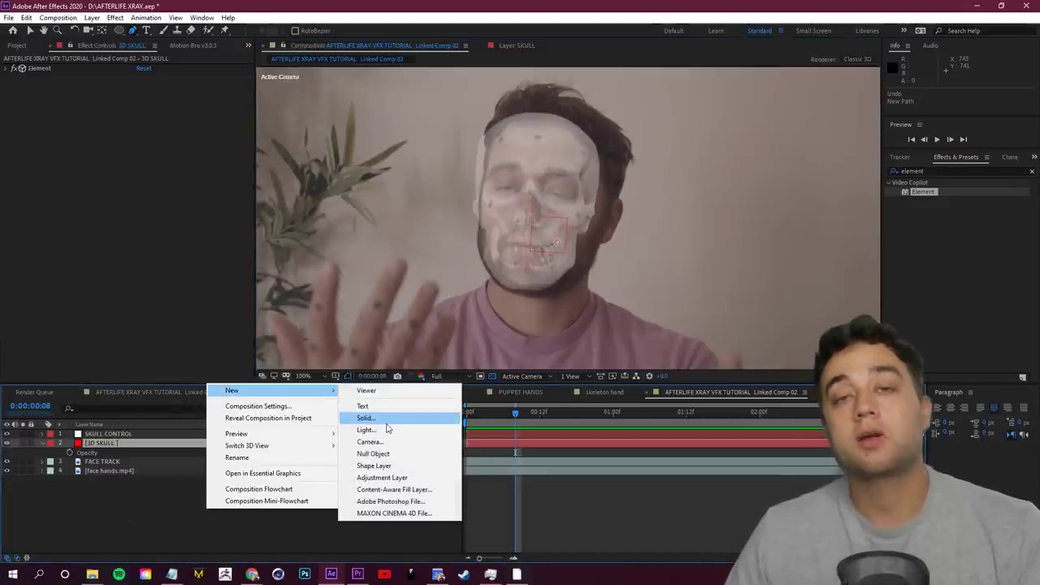
pyautogui.click(380, 420)
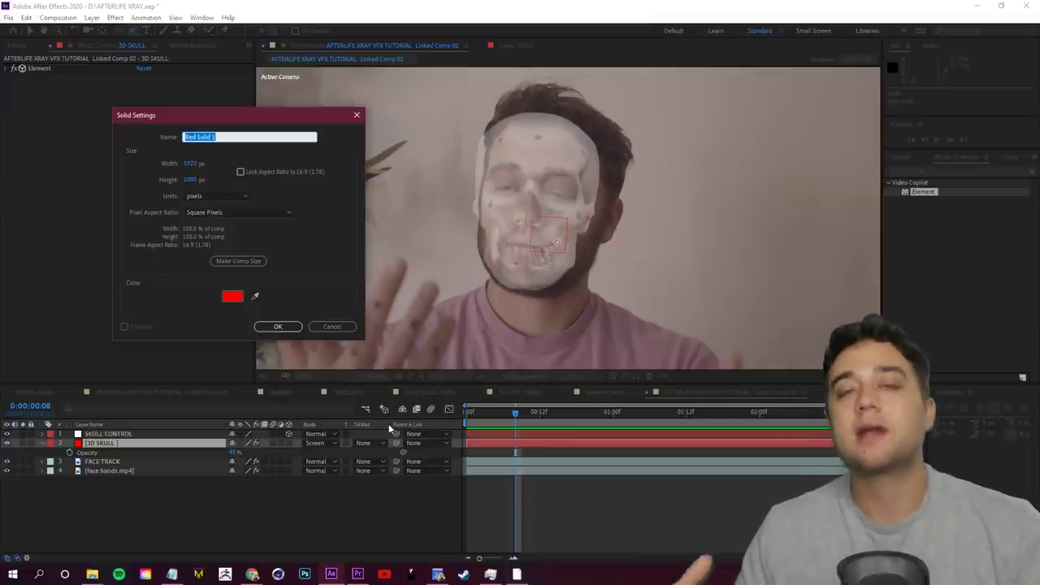
pyautogui.write('MASK')
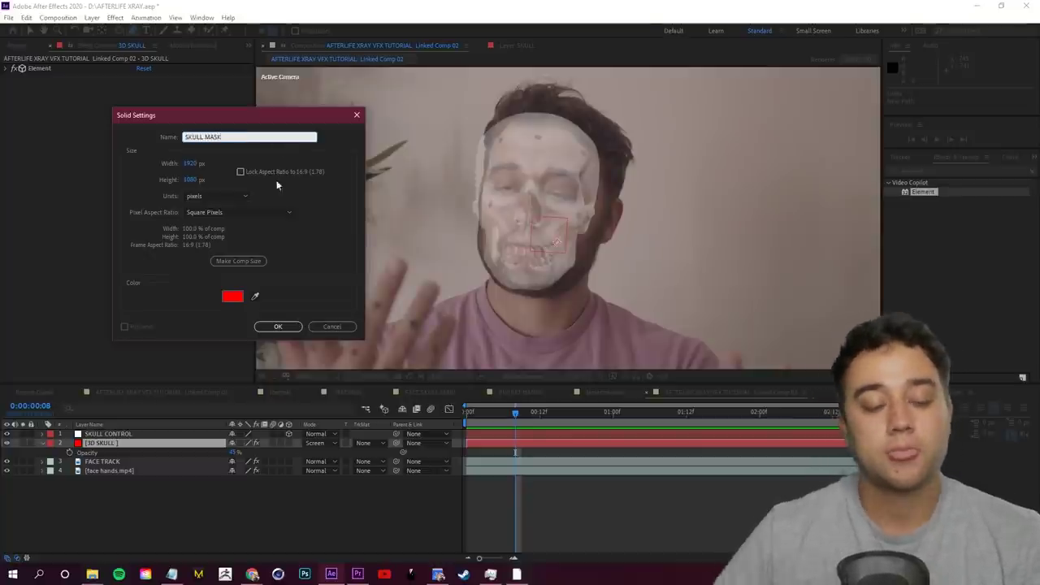
pyautogui.click(300, 327)
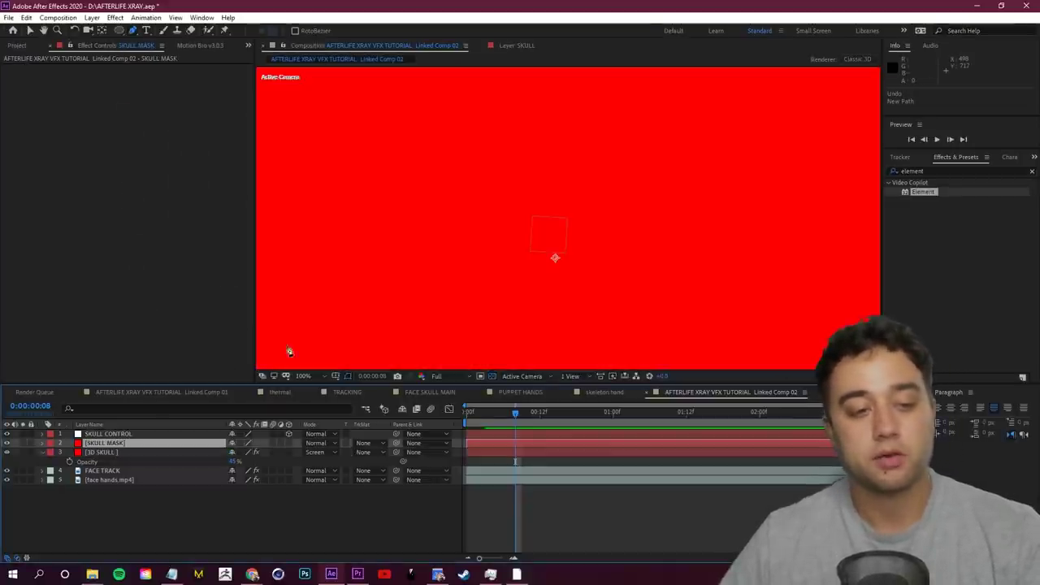
pyautogui.click(105, 452)
pyautogui.hotkey('ctrl', 'Up')
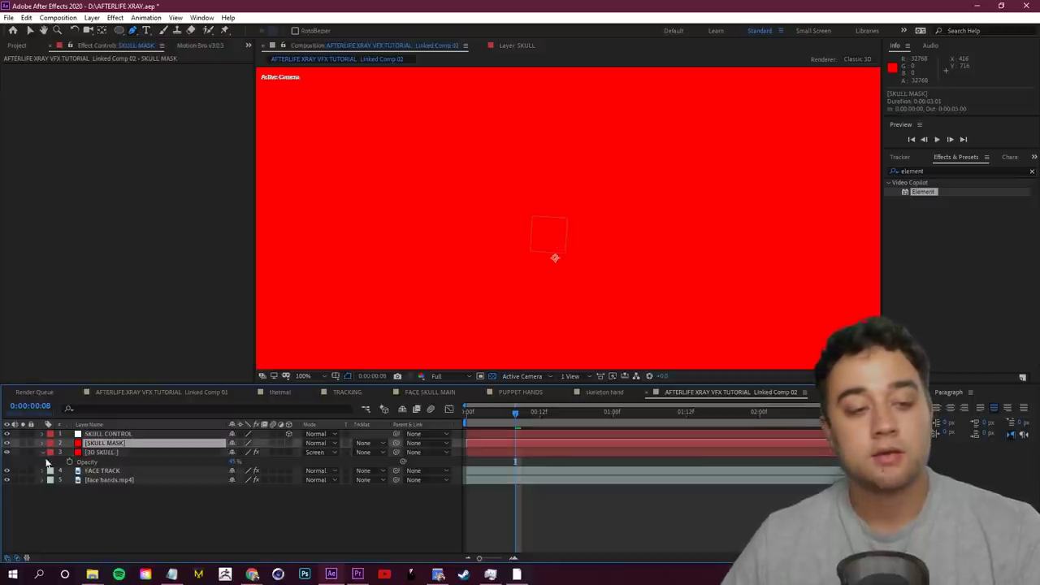
# Step: Hide the SKULL MASK layer and draw a closed mask on it around the skull's face at 0:00:00:00
pyautogui.click(8, 443)
pyautogui.moveTo(515, 412); pyautogui.dragTo(465, 412)
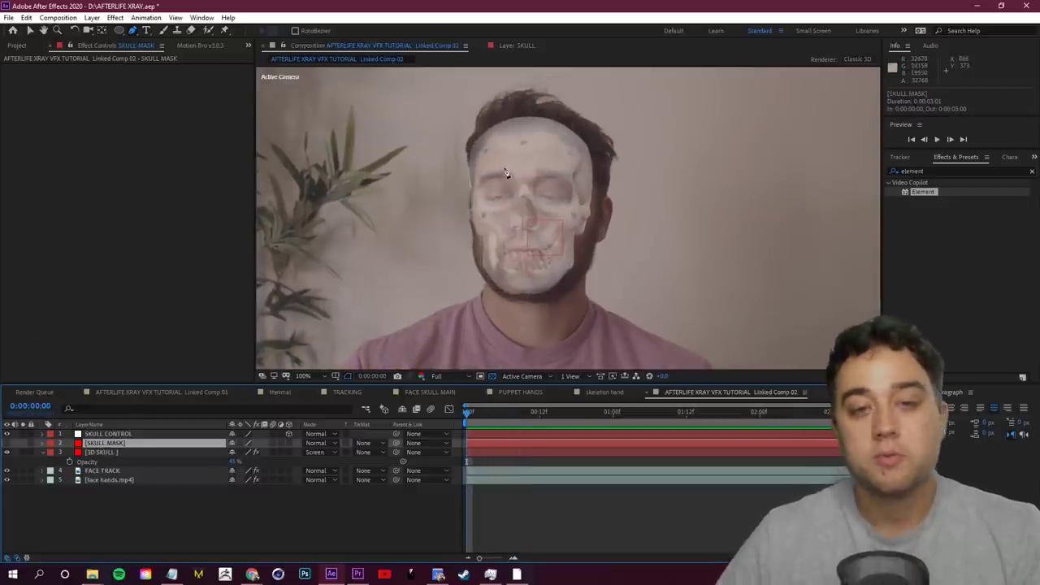
pyautogui.click(478, 197)
pyautogui.click(482, 150)
pyautogui.click(504, 142)
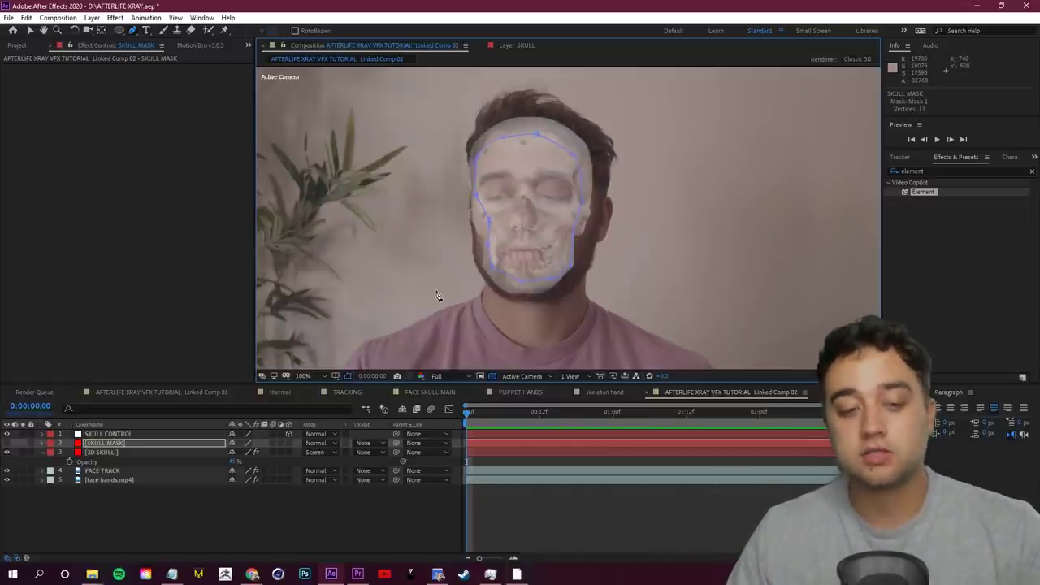
# Step: Set the 3D SKULL layer's track matte to Alpha Matte "SKULL MASK", keeping the layer order
pyautogui.click(364, 452)
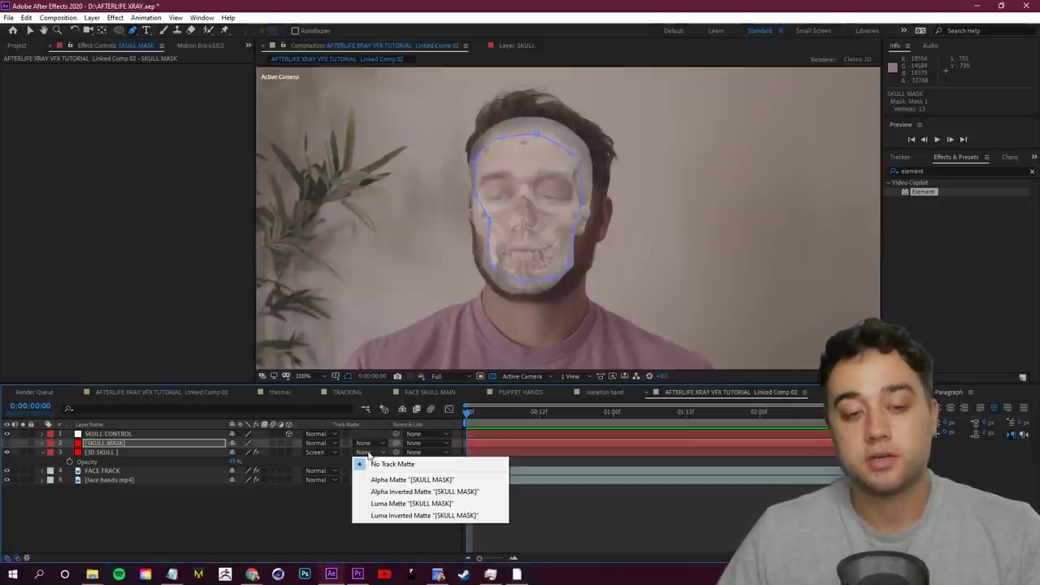
pyautogui.click(426, 480)
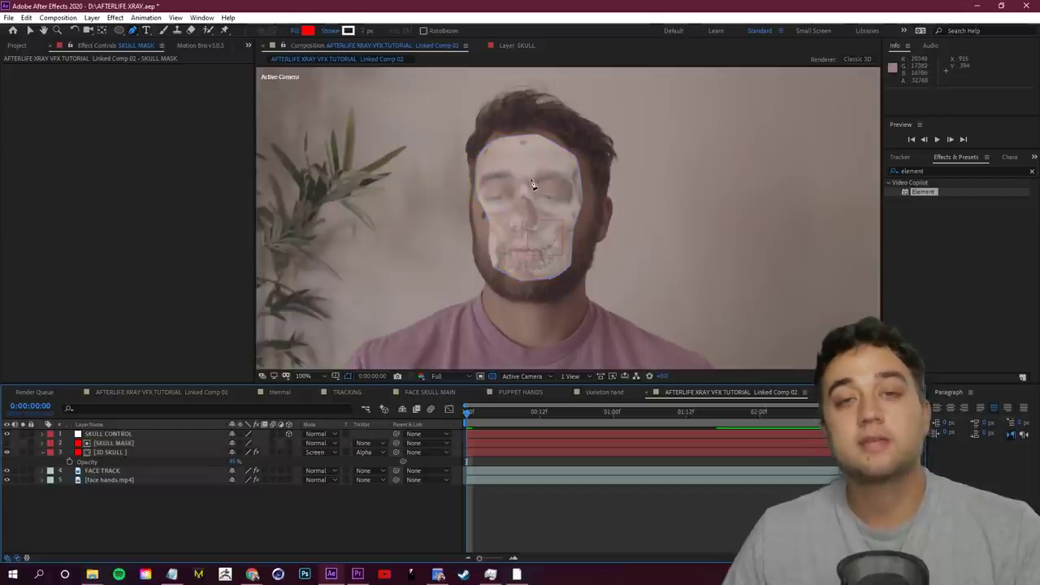
pyautogui.click(113, 442)
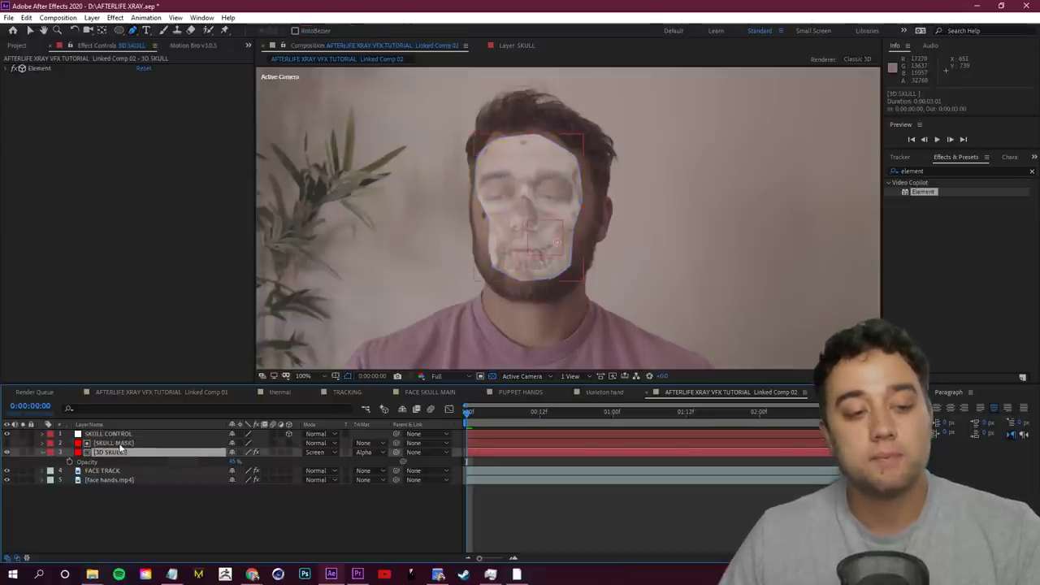
pyautogui.moveTo(108, 446); pyautogui.dragTo(108, 436)
pyautogui.hotkey('ctrl', 'z')
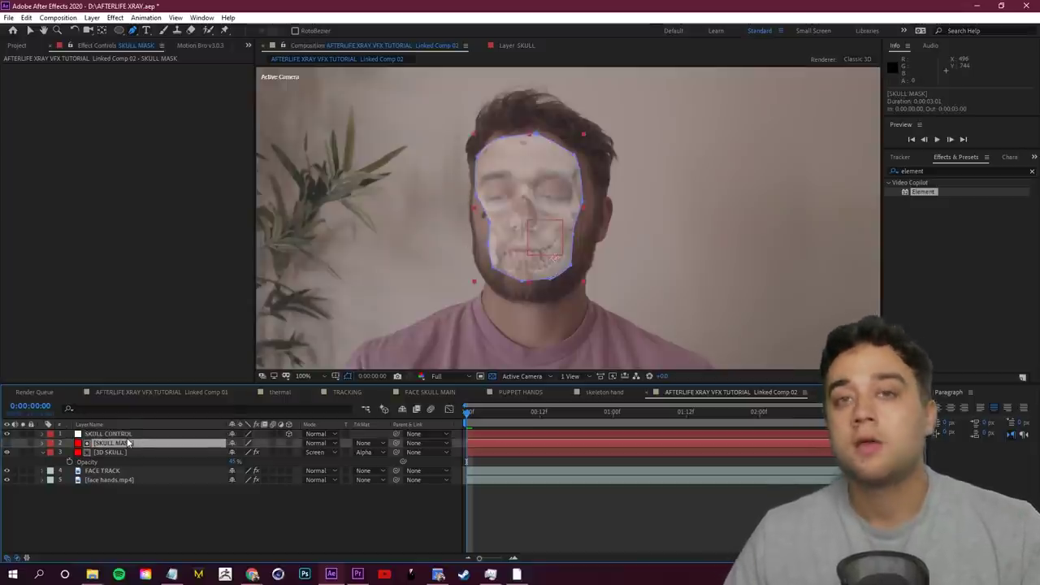
# Step: Feather Mask 1 on the SKULL MASK layer by 27 pixels
pyautogui.press('m')
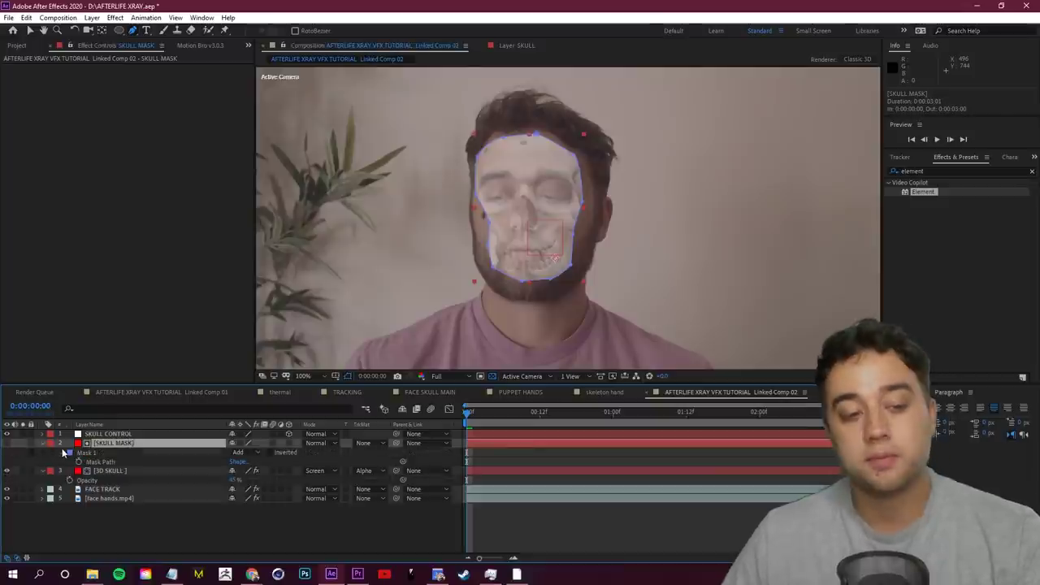
pyautogui.click(62, 452)
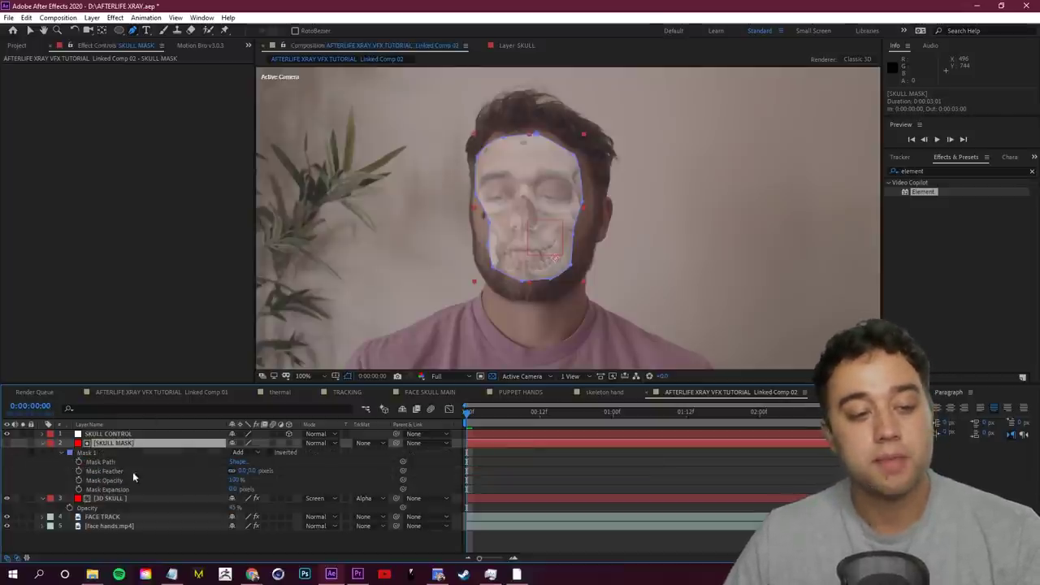
pyautogui.moveTo(252, 470); pyautogui.dragTo(269, 471)
pyautogui.click(628, 474)
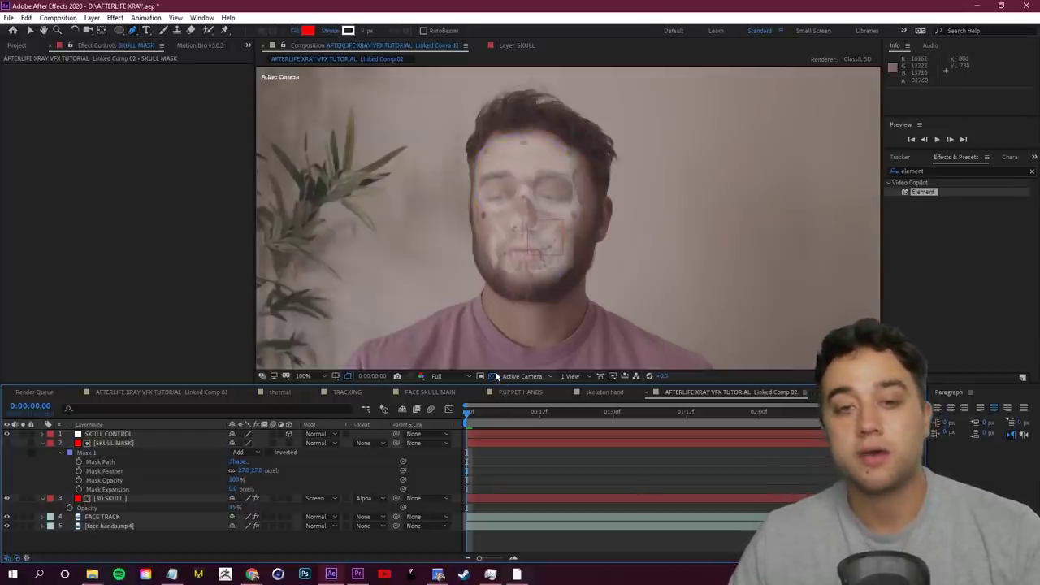
# Step: Play back the composition to check how the feathered skull follows the face, stopping at 0:00:00:10
pyautogui.press('space')
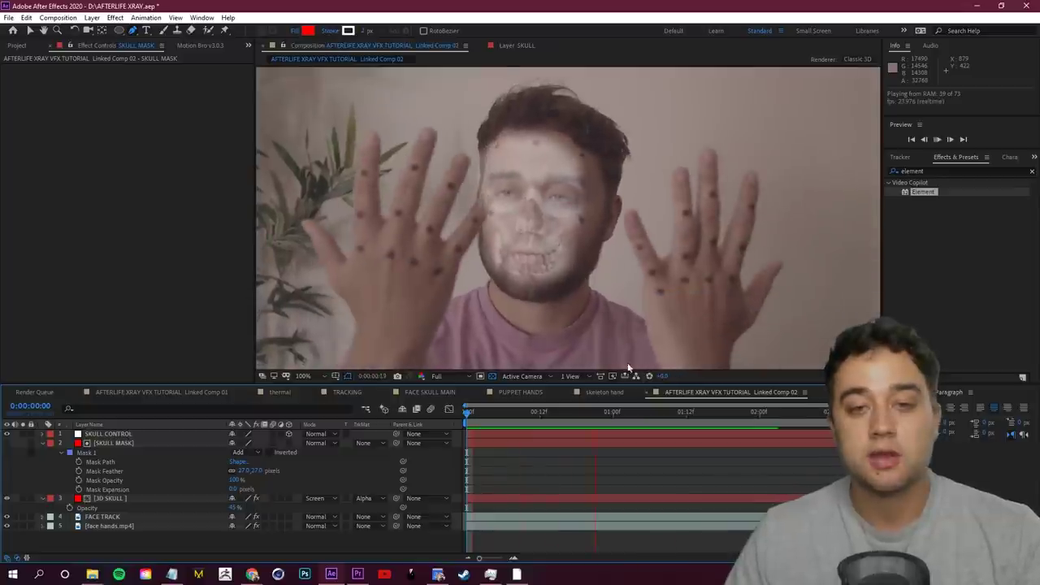
pyautogui.press('space')
pyautogui.click(467, 414)
pyautogui.press('space')
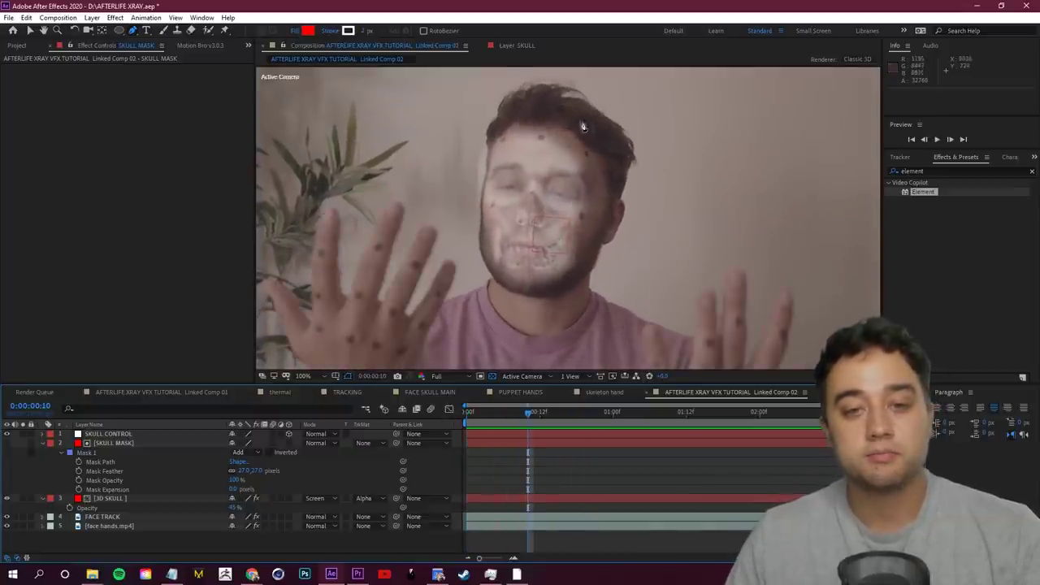
# Step: Set the mask expansion to -11 pixels and reshape the skull mask's outline to fit the face
pyautogui.click(231, 490)
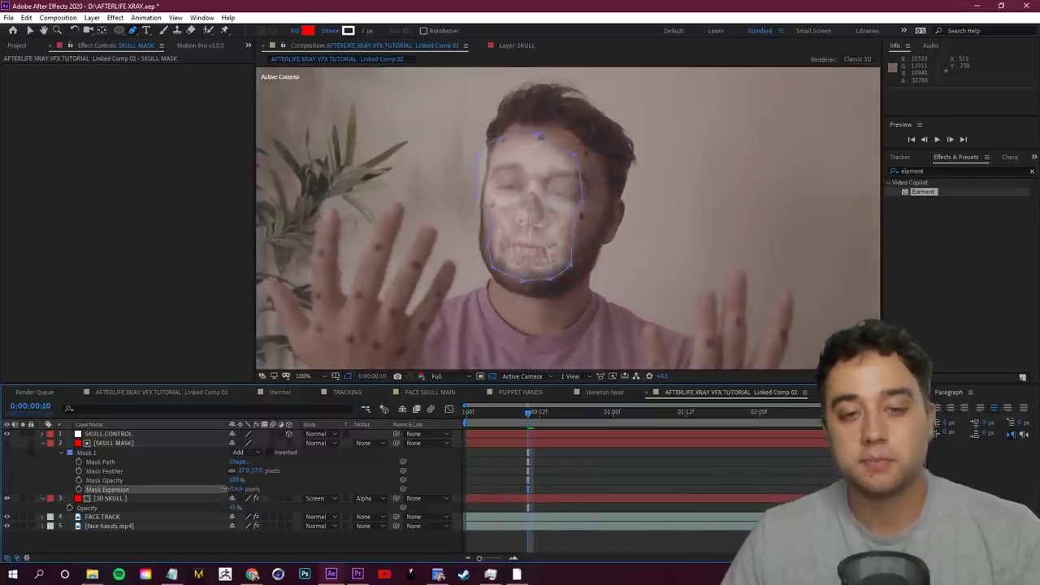
pyautogui.click(507, 162)
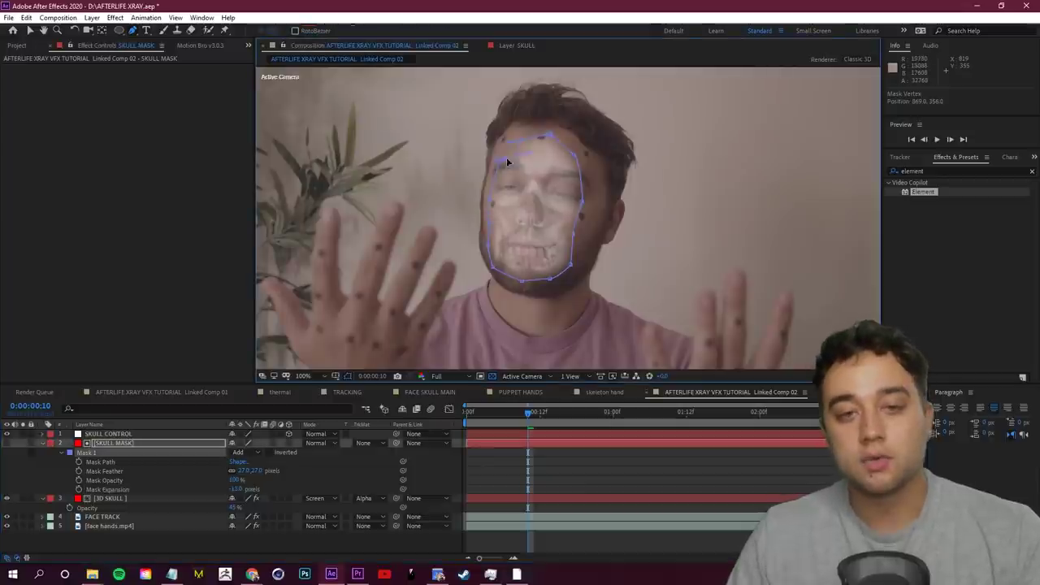
pyautogui.moveTo(582, 204); pyautogui.dragTo(588, 249)
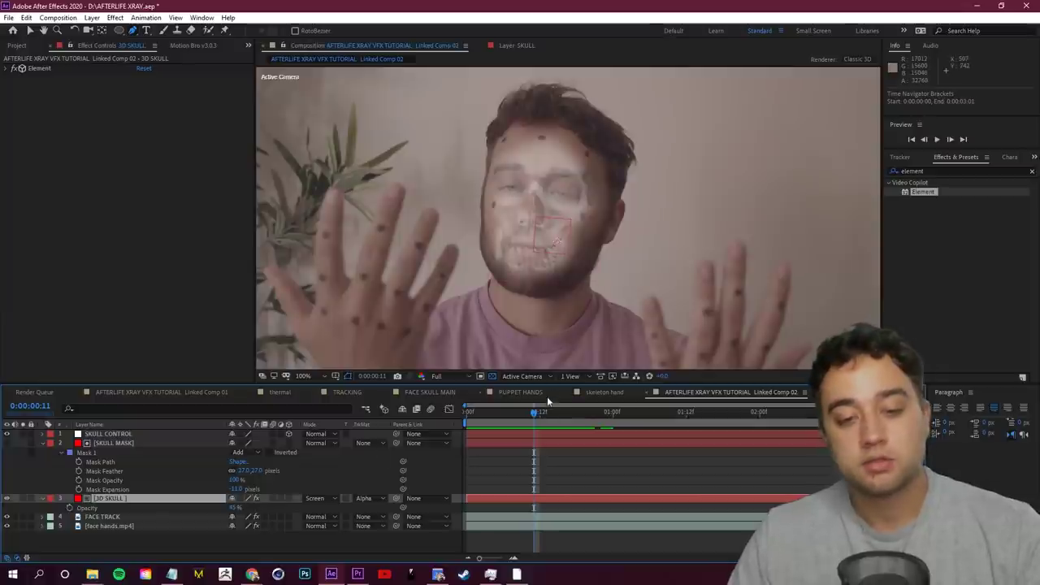
pyautogui.press('space')
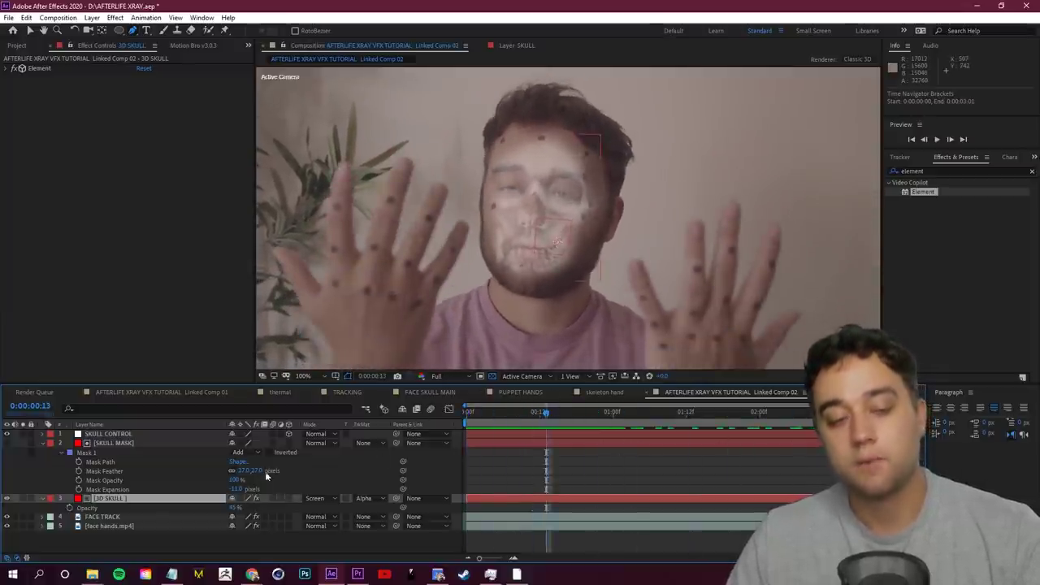
# Step: Keyframe the mask path at 0:00:00:13 and refit the mask to the face at 0:00:00:00
pyautogui.click(79, 462)
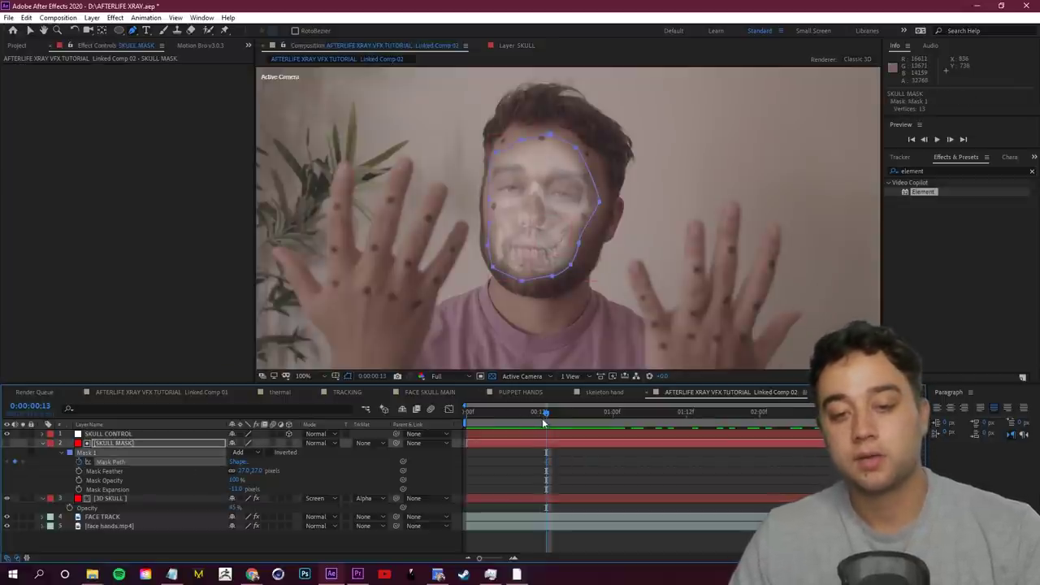
pyautogui.moveTo(544, 412); pyautogui.dragTo(459, 419)
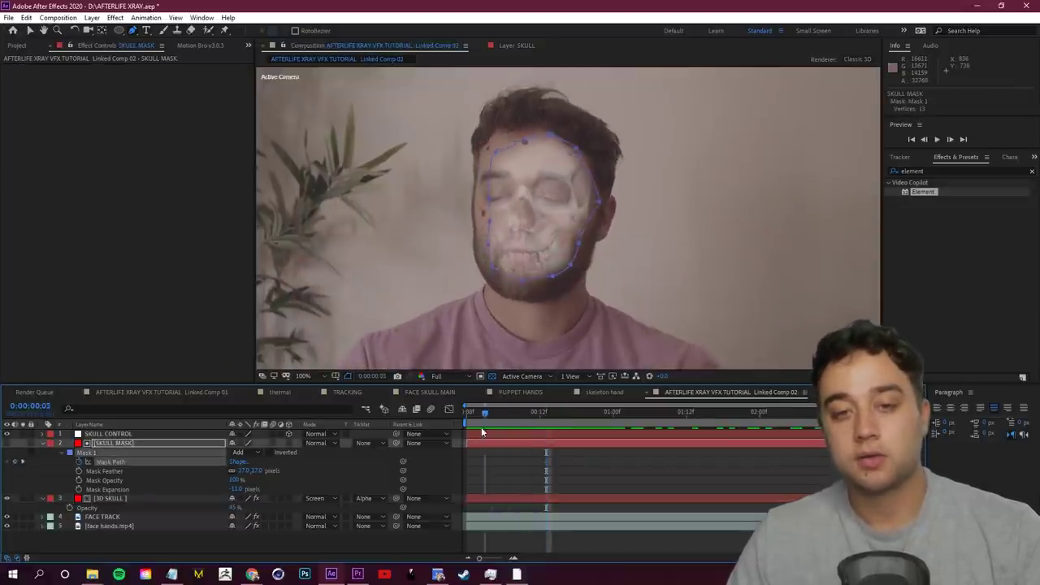
pyautogui.click(491, 485)
pyautogui.click(82, 459)
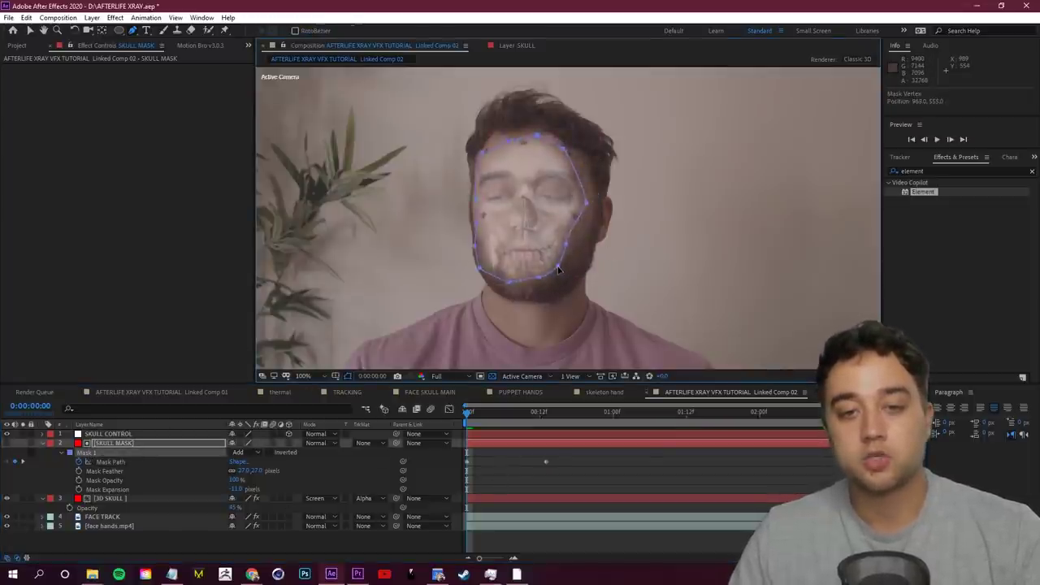
# Step: Add more mask path keyframes from 0:00:01:07 onward, set the mask feather to 53 pixels, and preview the animation
pyautogui.click(614, 473)
pyautogui.click(533, 416)
pyautogui.moveTo(533, 416); pyautogui.dragTo(656, 414)
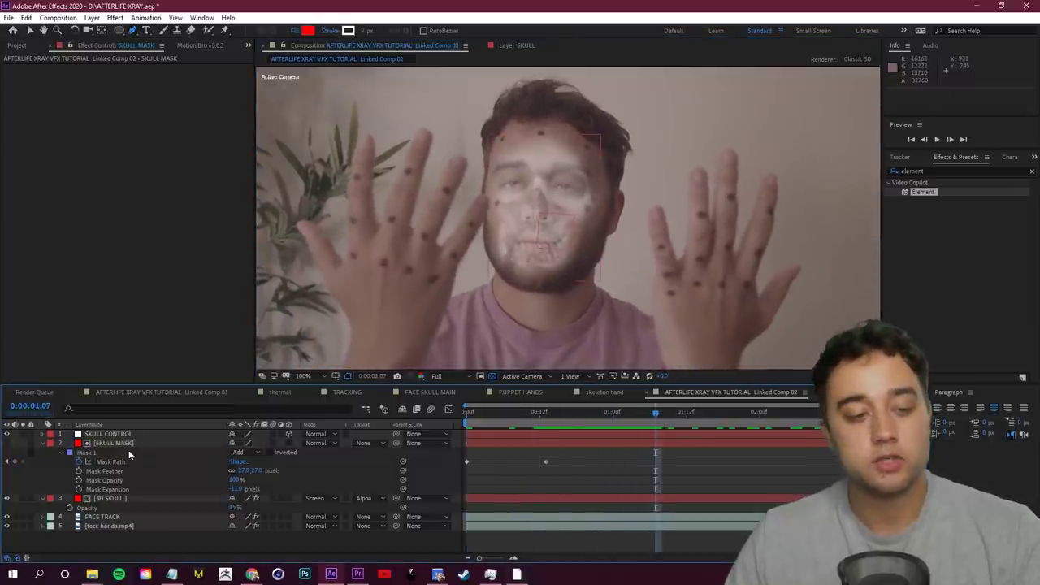
pyautogui.click(88, 457)
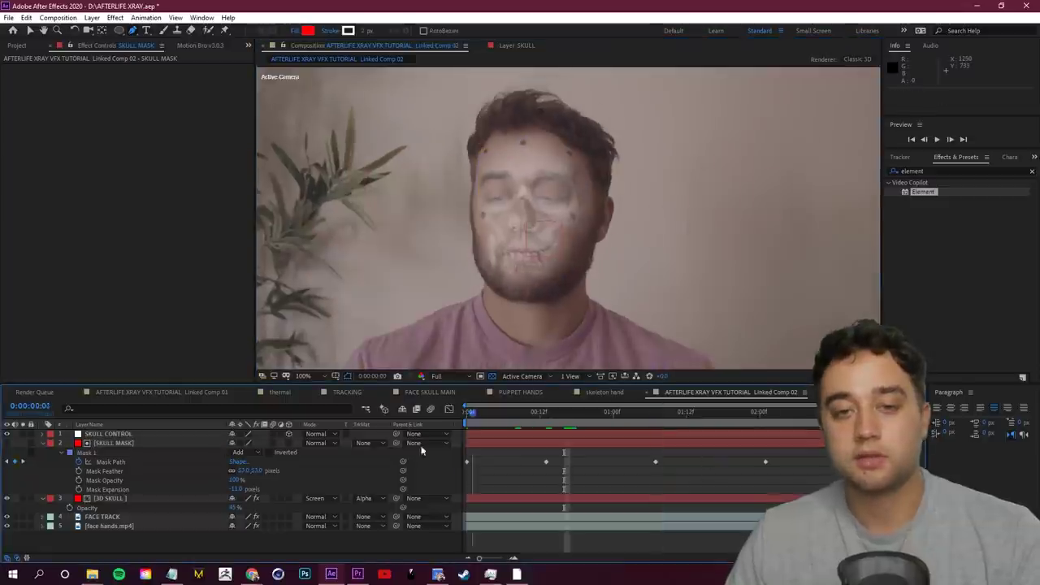
pyautogui.press('space')
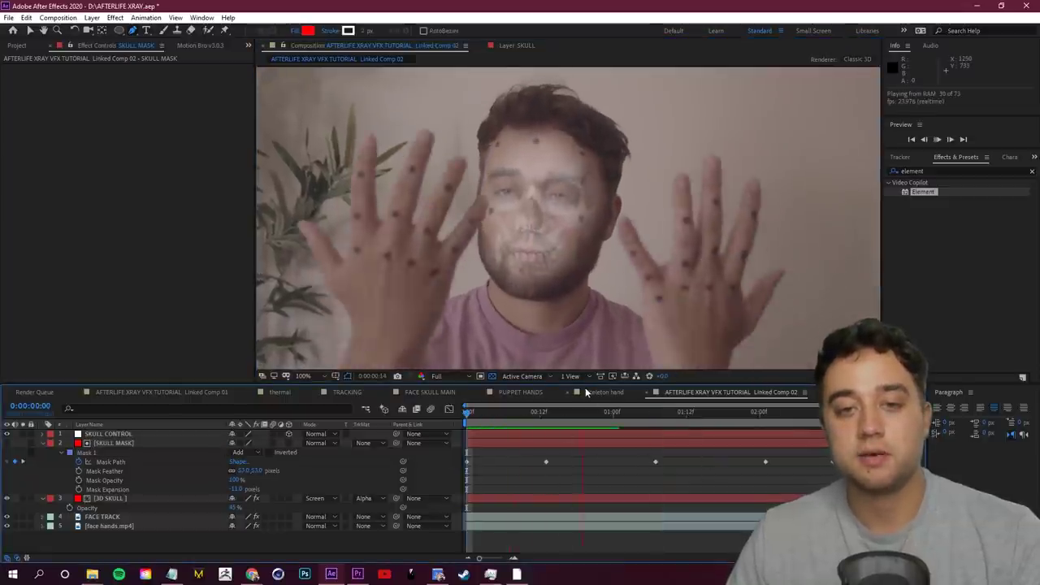
pyautogui.moveTo(639, 414); pyautogui.dragTo(558, 443)
# Step: Apply the Curves effect to the 3D SKULL layer and adjust the shape of its curve
pyautogui.click(959, 170)
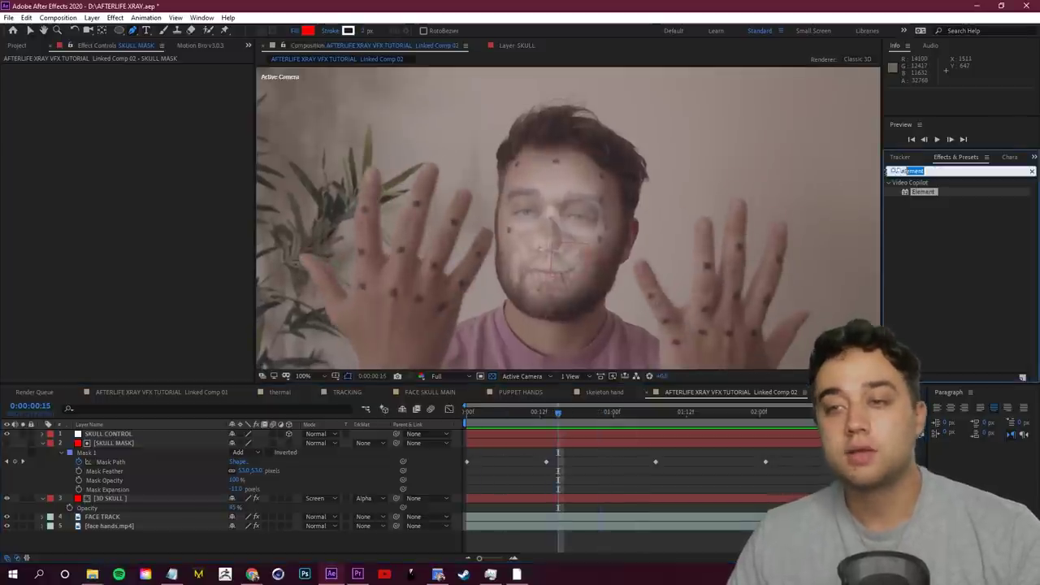
pyautogui.write('curves')
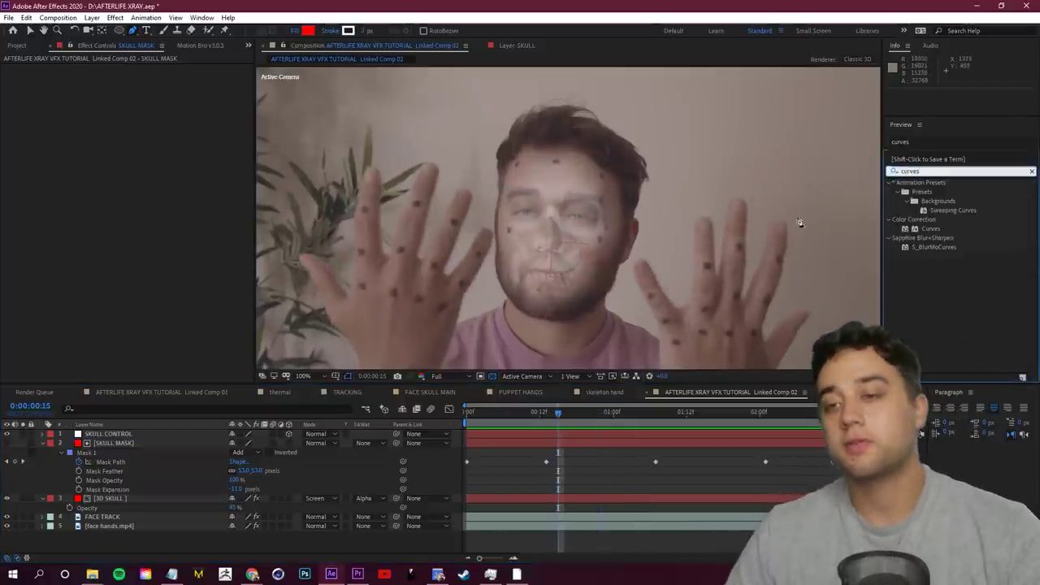
pyautogui.moveTo(942, 230); pyautogui.dragTo(160, 497)
pyautogui.press('v')
pyautogui.click(87, 282)
pyautogui.click(71, 267)
pyautogui.click(112, 234)
pyautogui.moveTo(87, 282); pyautogui.dragTo(81, 259)
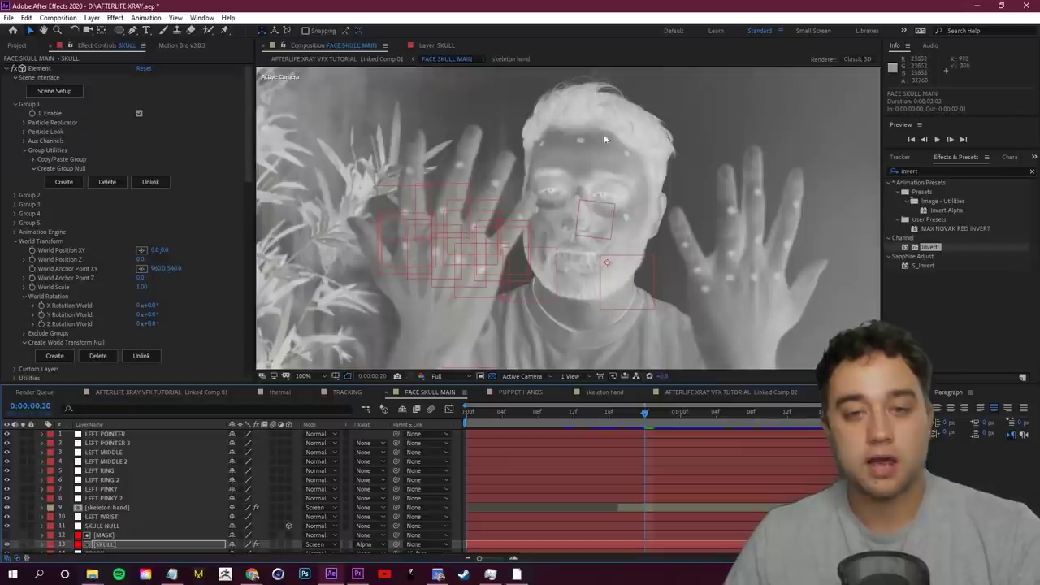
# Step: Examine the Brightness & Contrast, Glow and Noise settings on the SKULL layer of the FACE SKULL MAIN composition
pyautogui.click(7, 69)
pyautogui.click(37, 77)
pyautogui.click(7, 78)
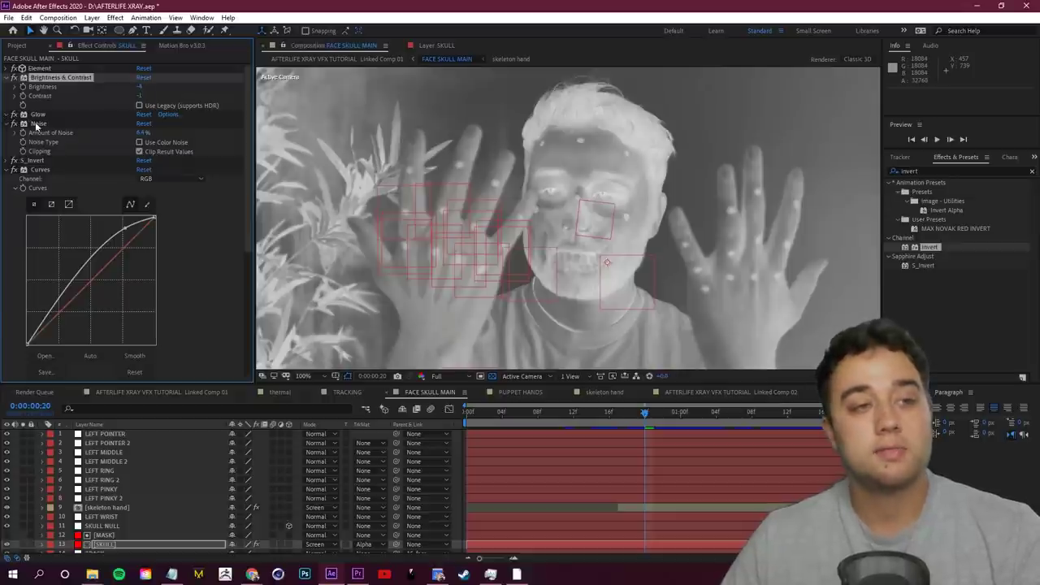
pyautogui.click(8, 115)
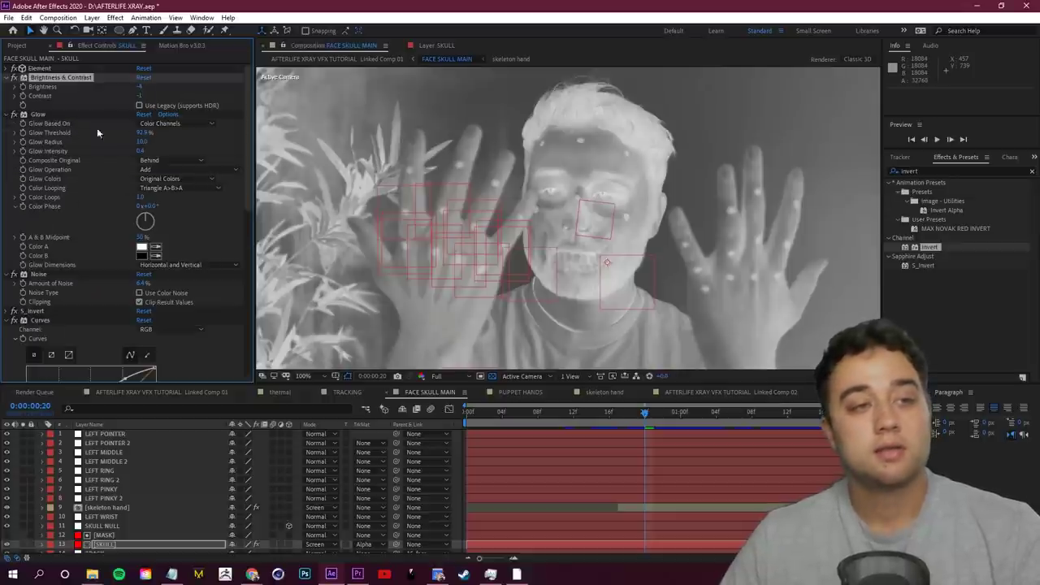
pyautogui.click(8, 115)
pyautogui.click(8, 124)
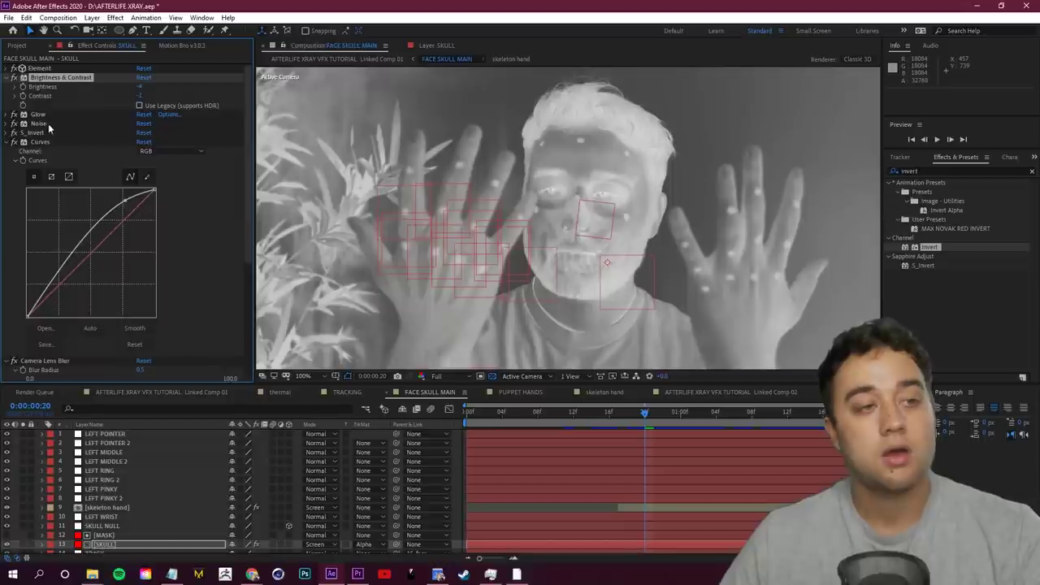
pyautogui.click(6, 124)
# Step: Try a much higher noise amount on the SKULL layer, inspect the face up close, and undo the change
pyautogui.click(34, 125)
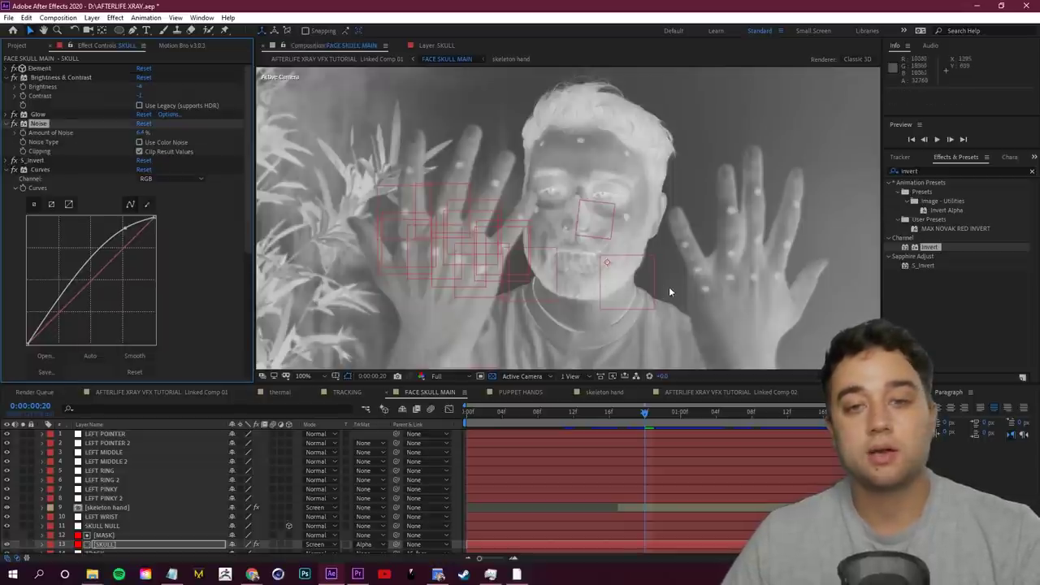
pyautogui.scroll(1, 646, 188)
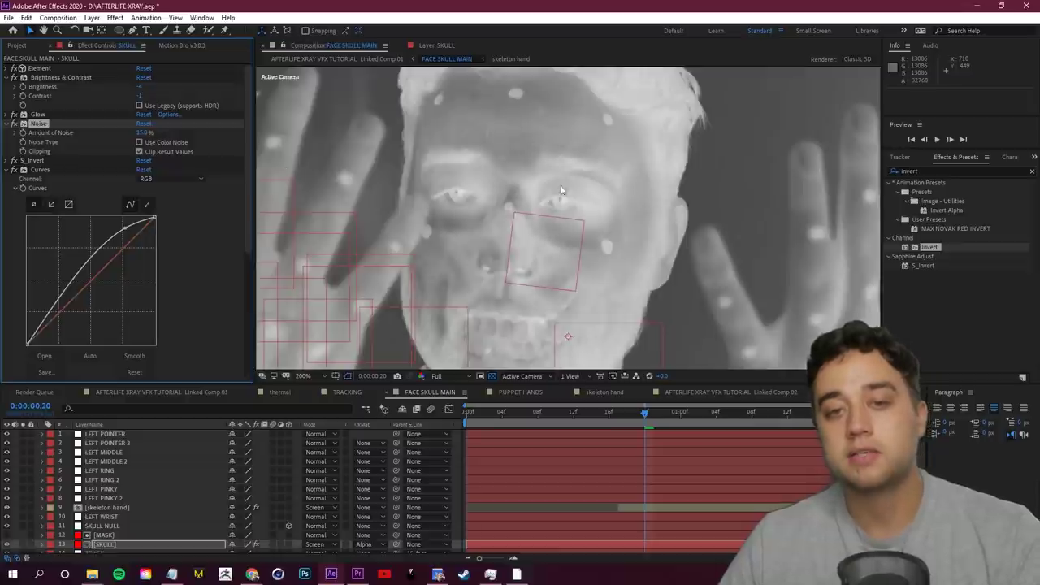
pyautogui.scroll(-2, 490, 198)
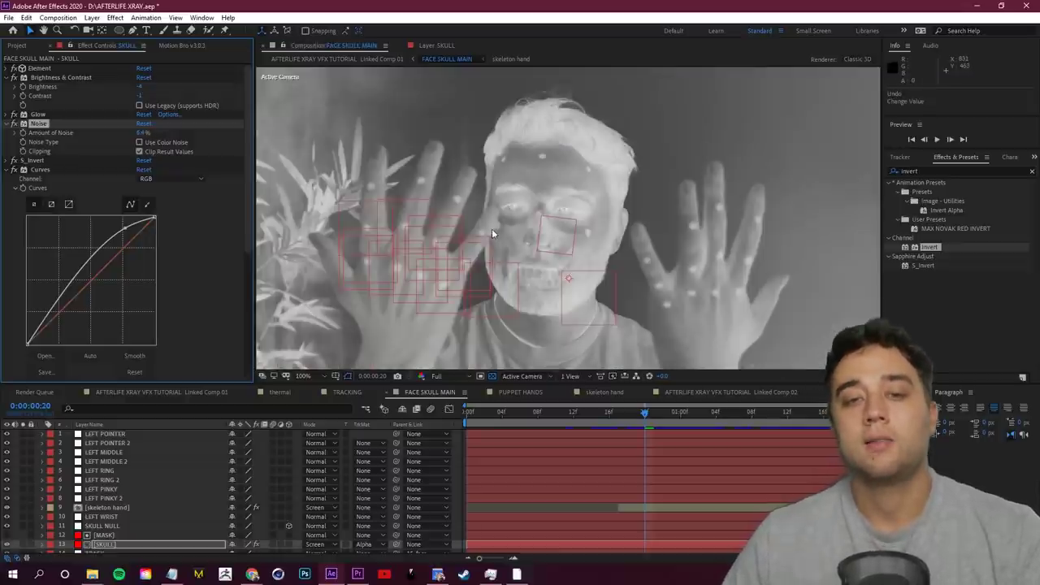
# Step: Examine the S_Invert effect settings on the SKULL layer of the FACE SKULL MAIN composition
pyautogui.scroll(2, 544, 241)
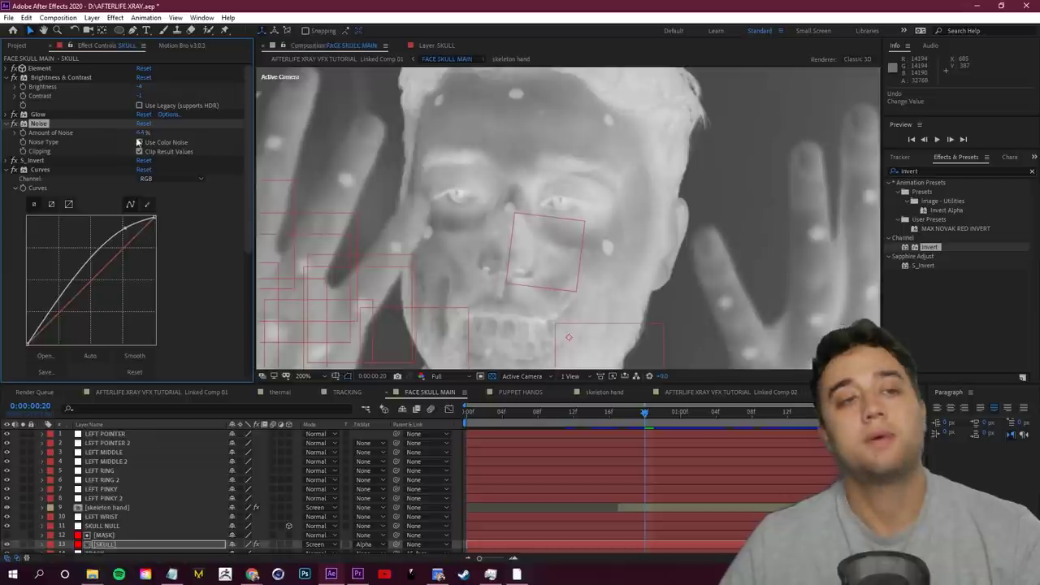
pyautogui.click(947, 173)
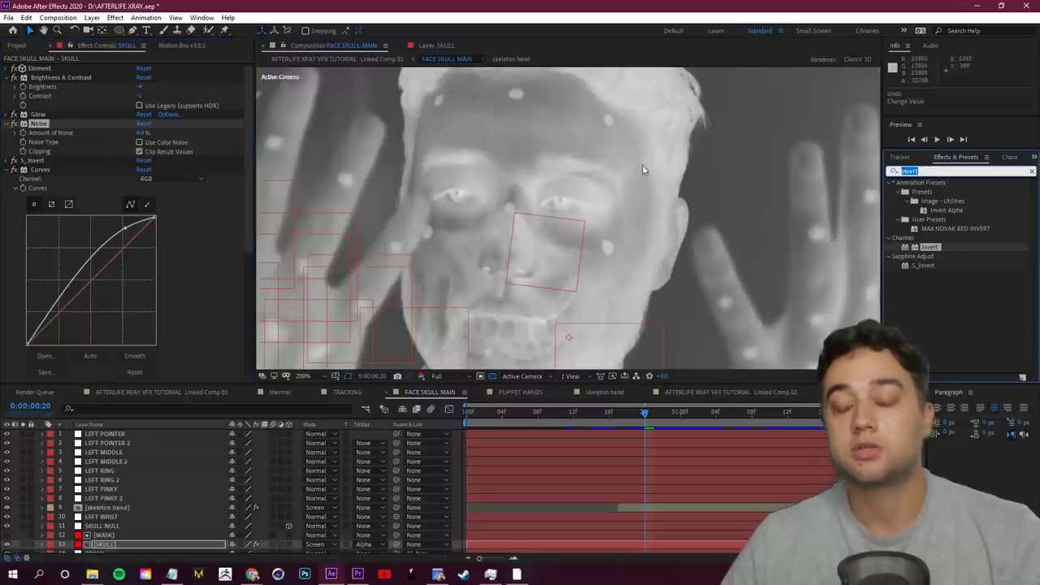
pyautogui.click(11, 162)
pyautogui.click(14, 161)
pyautogui.click(14, 161)
pyautogui.click(15, 161)
pyautogui.click(15, 161)
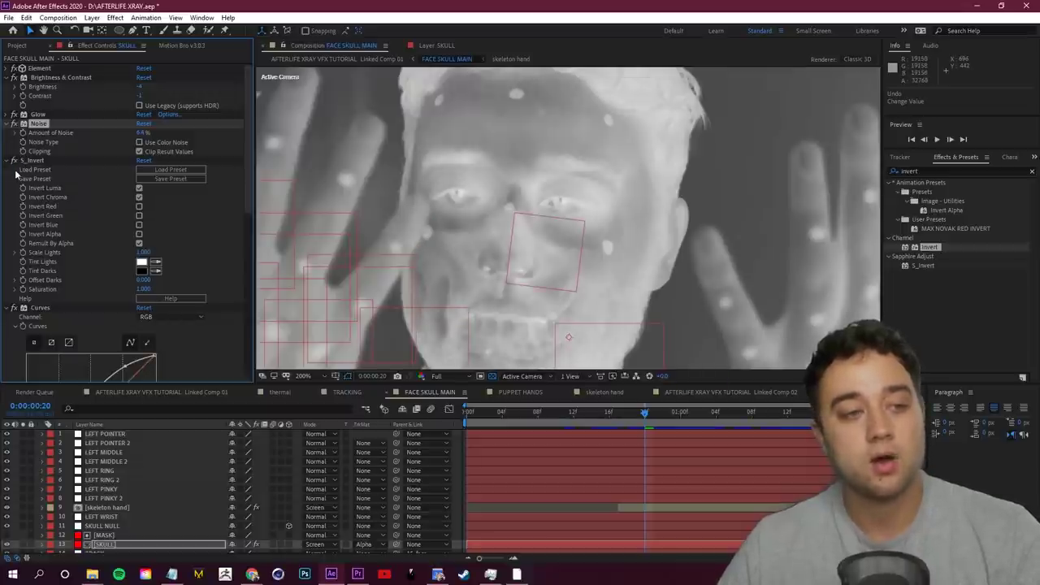
pyautogui.click(11, 162)
# Step: Examine the Curves shape and the Camera Lens Blur settings on the SKULL layer
pyautogui.click(39, 170)
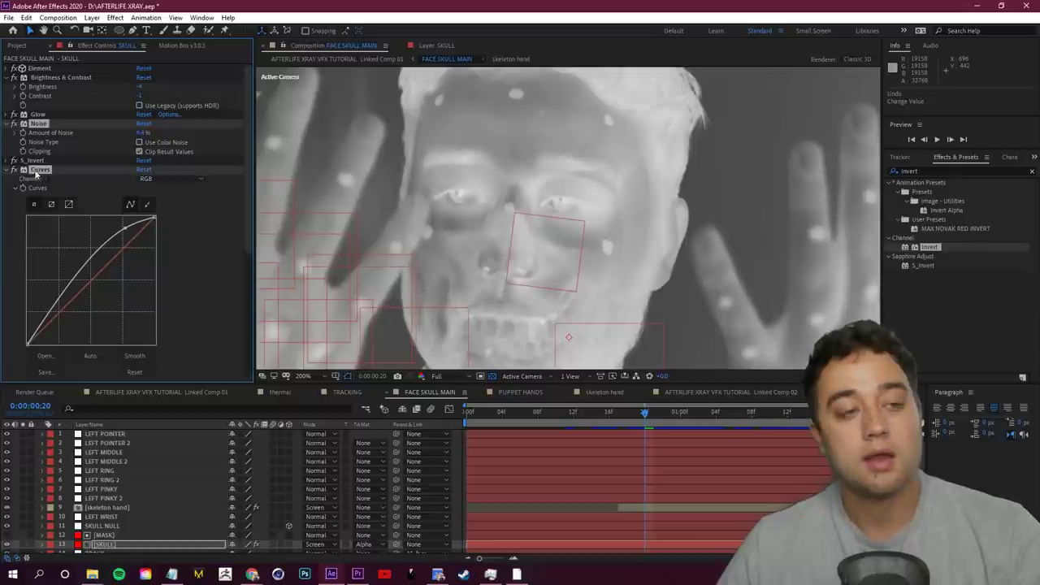
pyautogui.scroll(-2, 205, 260)
pyautogui.scroll(-3, 206, 262)
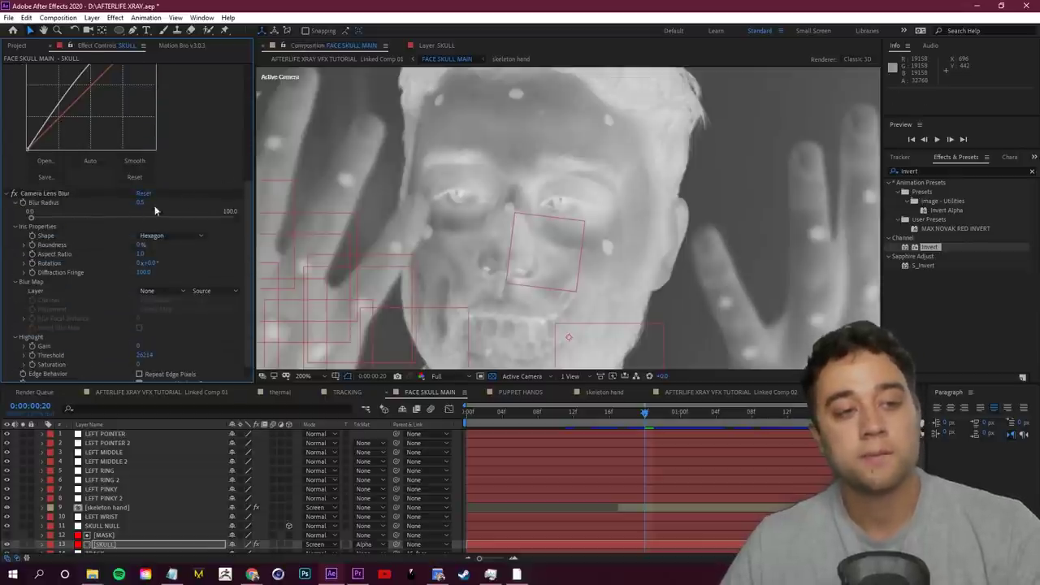
pyautogui.click(44, 195)
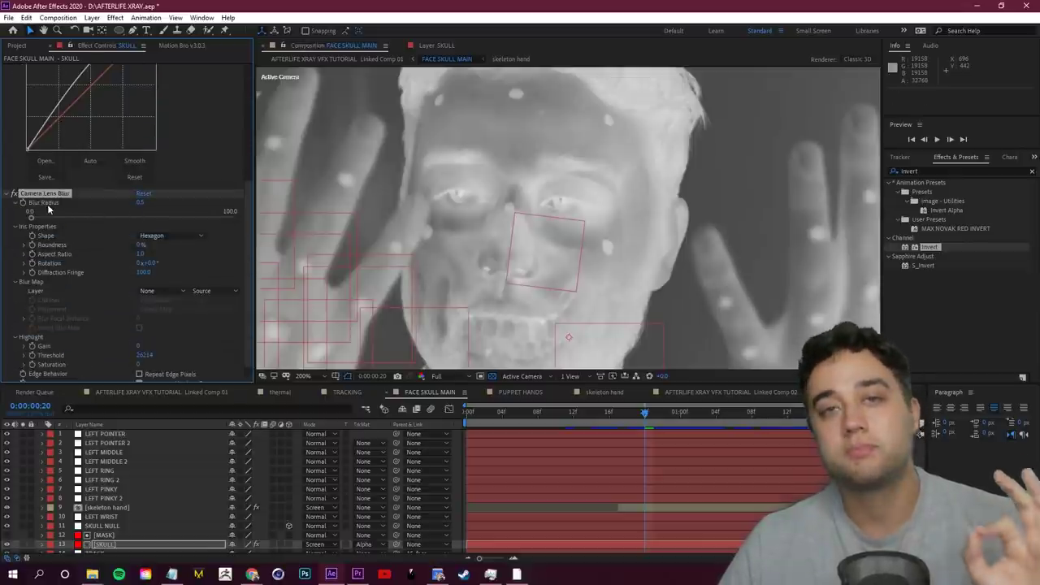
pyautogui.scroll(-1, 247, 276)
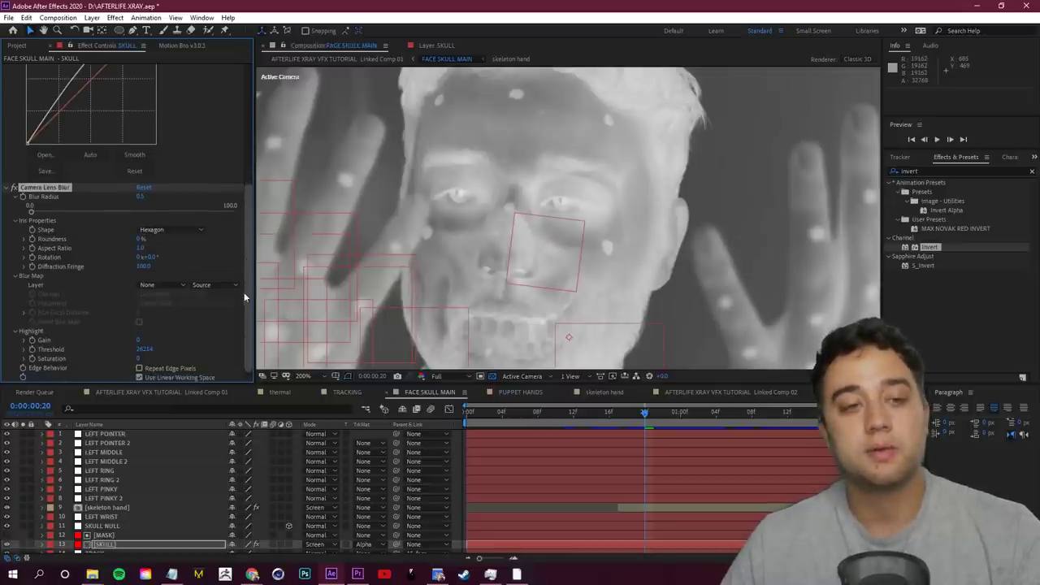
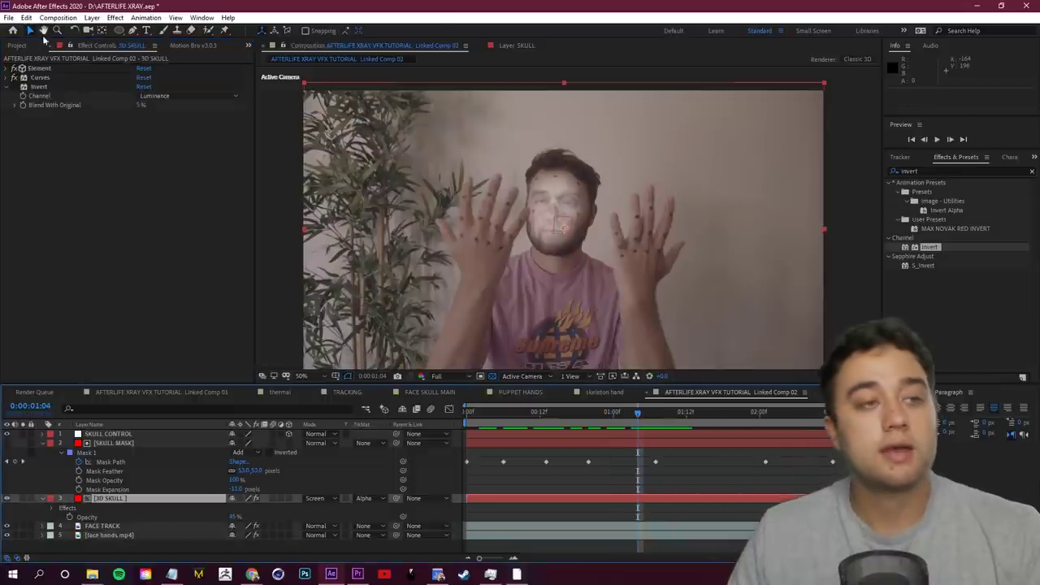
# Step: Review the blended skull on the face at several frames of AFTERLIFE XRAY VFX TUTORIAL Linked Comp 02
pyautogui.click(563, 251)
pyautogui.press('h')
pyautogui.moveTo(651, 271); pyautogui.dragTo(560, 190)
pyautogui.press('v')
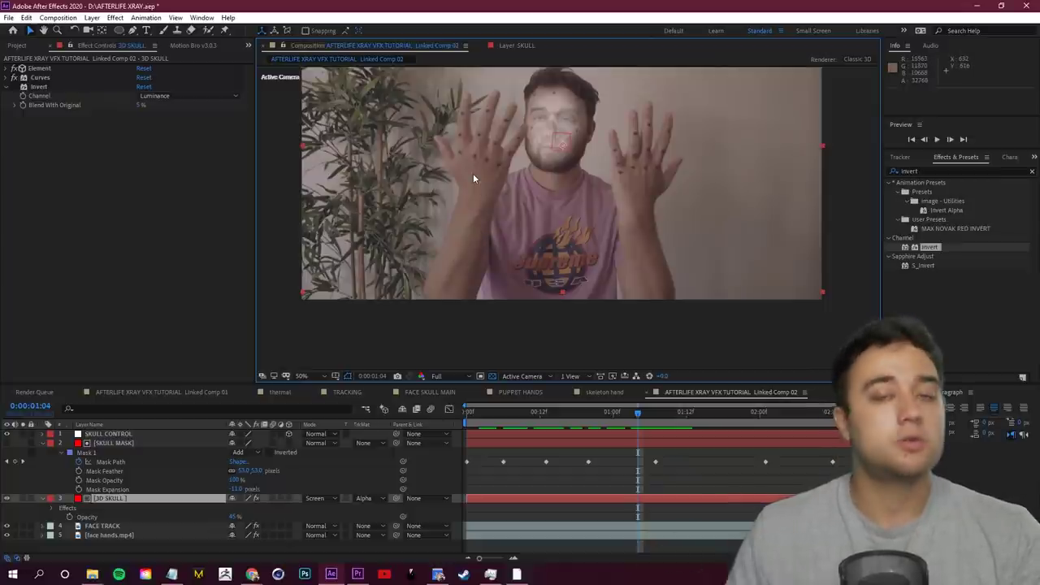
pyautogui.moveTo(668, 414); pyautogui.dragTo(638, 400)
pyautogui.moveTo(565, 127); pyautogui.dragTo(550, 182)
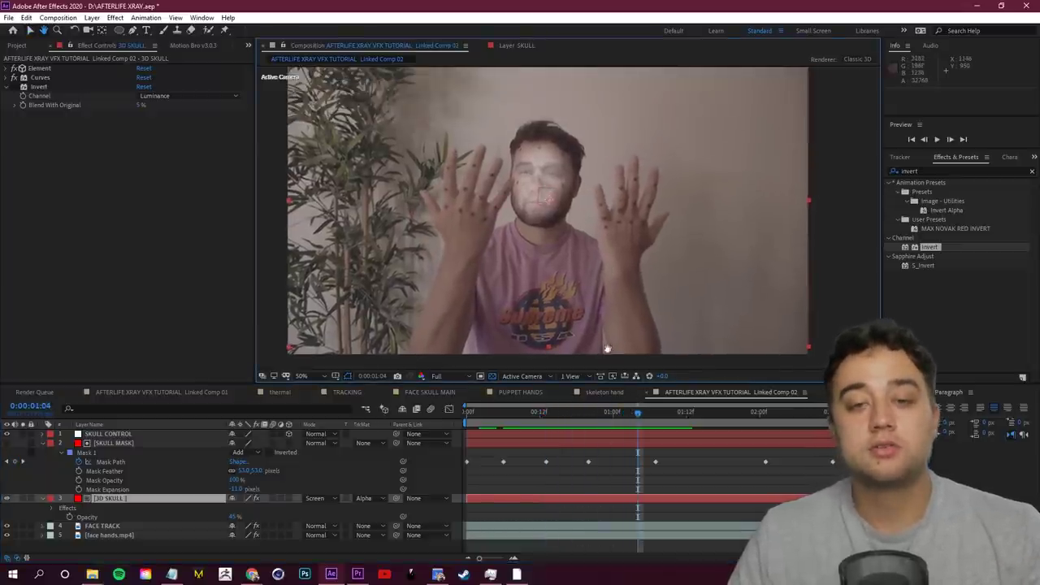
pyautogui.moveTo(621, 415); pyautogui.dragTo(577, 412)
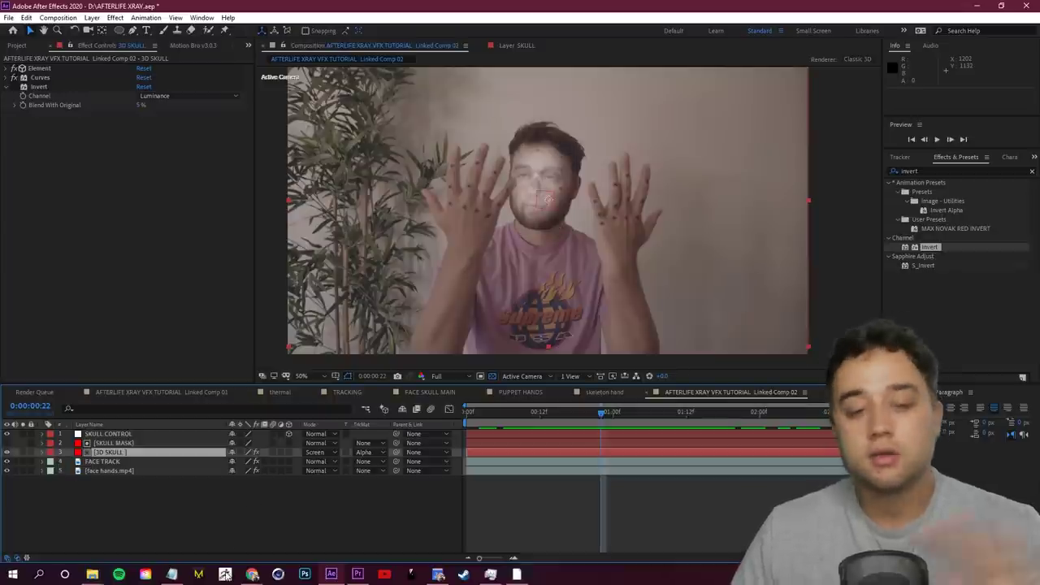
# Step: Switch to Chrome, search Google Images for "skeleton" and refine it to "skeleton hands", then browse the results
pyautogui.click(252, 574)
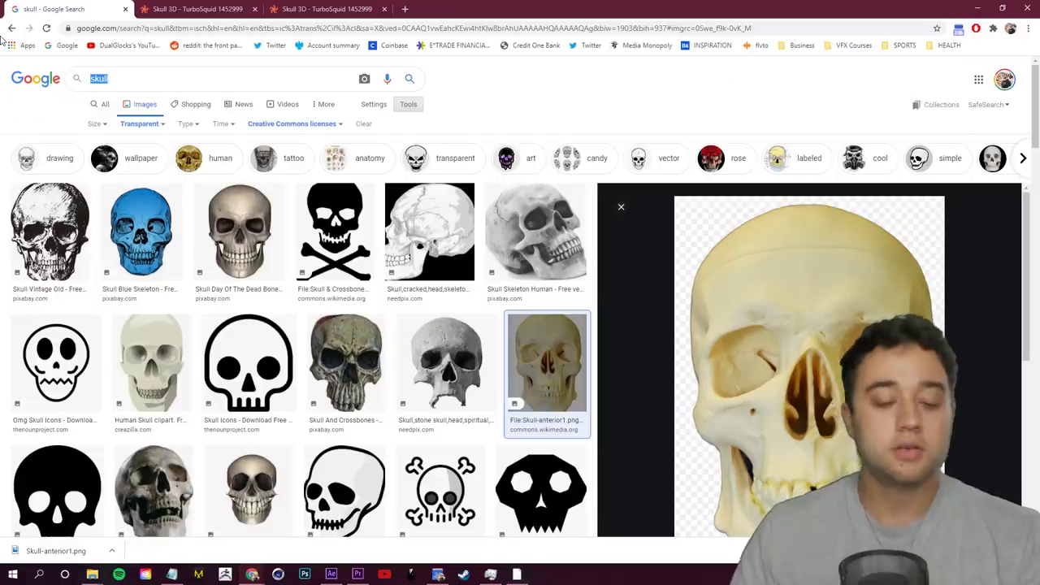
pyautogui.write('skeleton')
pyautogui.press('Return')
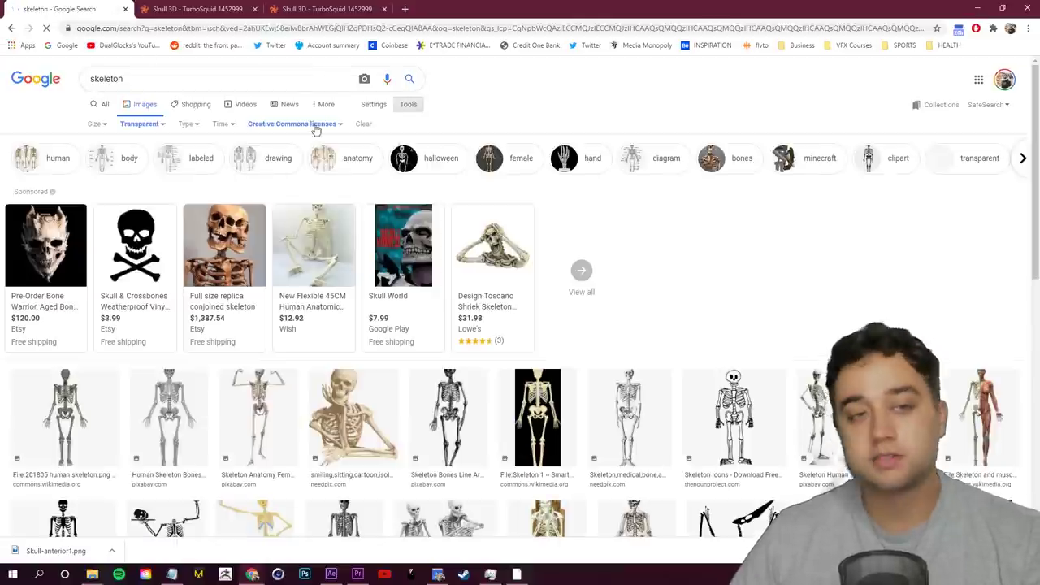
pyautogui.write('hands')
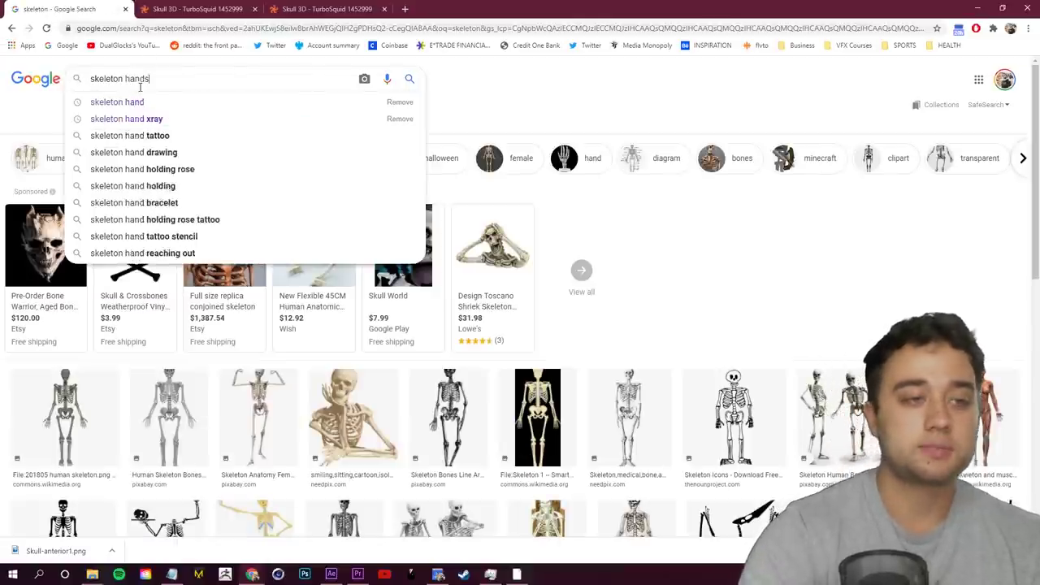
pyautogui.press('Return')
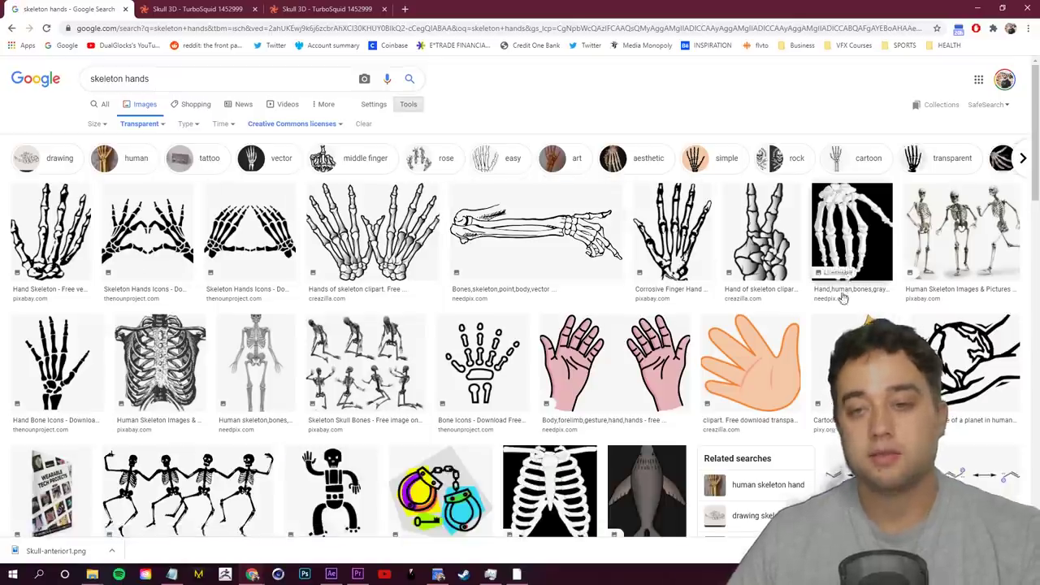
pyautogui.scroll(-2, 314, 269)
pyautogui.scroll(2, 158, 398)
pyautogui.click(159, 398)
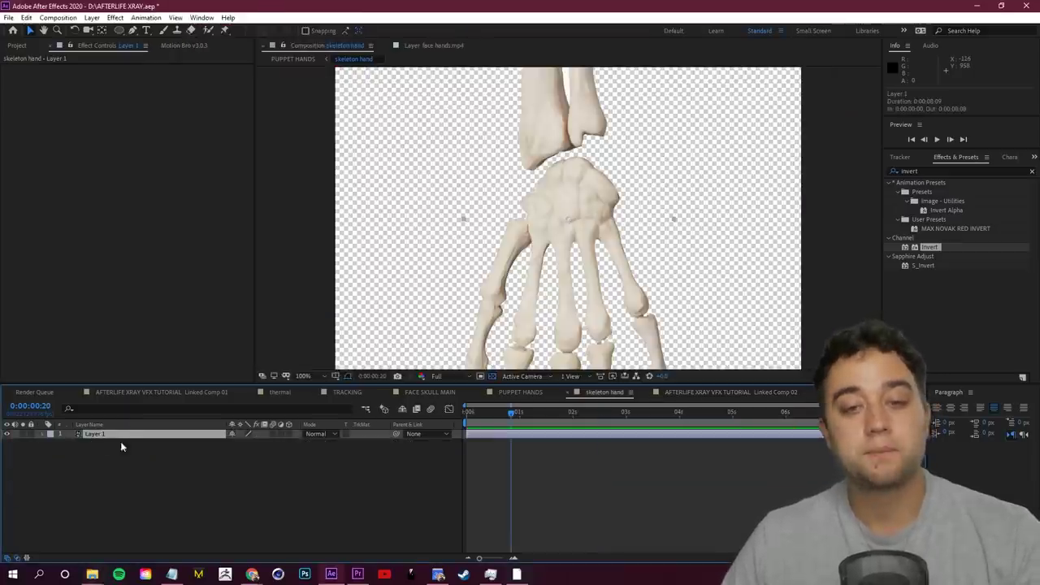
# Step: Copy Layer 1 from the skeleton hand composition into Linked Comp 02 and place it near the hand beside the plant
pyautogui.scroll(-1, 648, 183)
pyautogui.hotkey('ctrl', 'c')
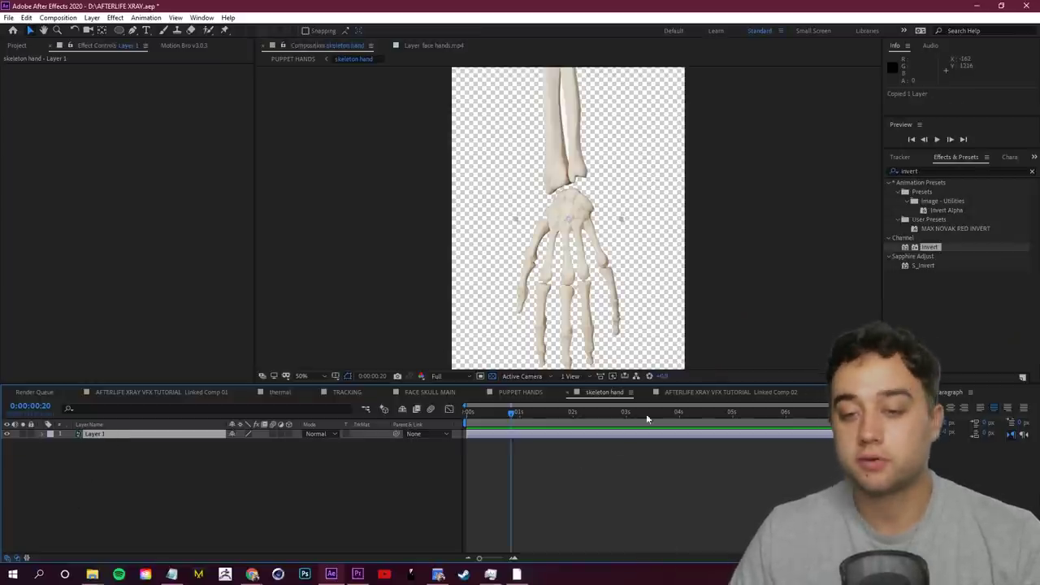
pyautogui.click(715, 391)
pyautogui.hotkey('ctrl', 'v')
pyautogui.moveTo(457, 143); pyautogui.dragTo(524, 158)
pyautogui.scroll(-2, 528, 163)
pyautogui.press('.')
pyautogui.press('.')
# Step: Rotate the skeleton hand fingers-up, mirror it, scale it to about -73.6, 75.0%, and fit it over the real hand
pyautogui.click(37, 434)
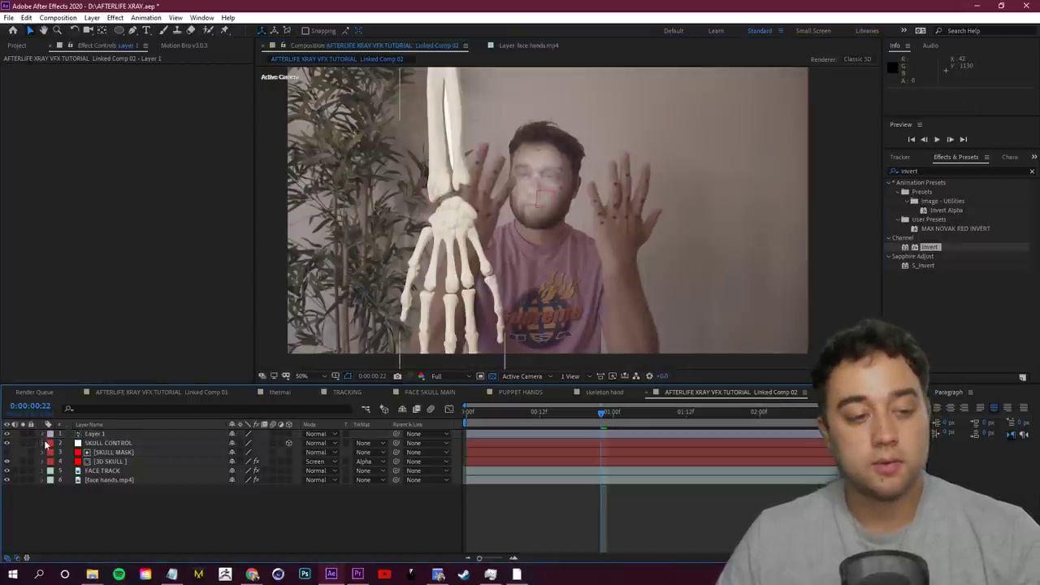
pyautogui.click(43, 434)
pyautogui.moveTo(244, 480); pyautogui.dragTo(173, 494)
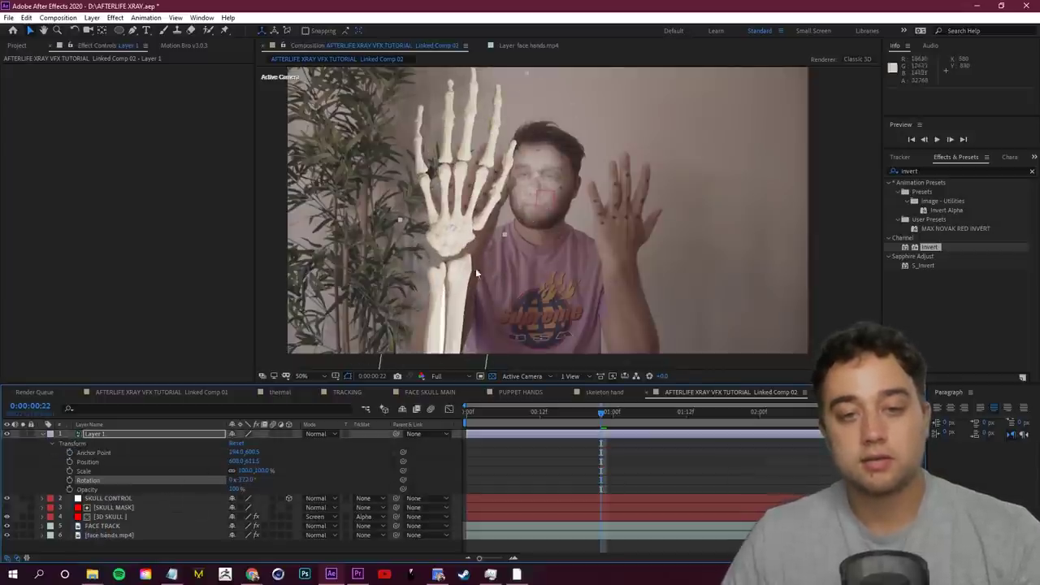
pyautogui.moveTo(504, 235); pyautogui.dragTo(402, 240)
pyautogui.press('s')
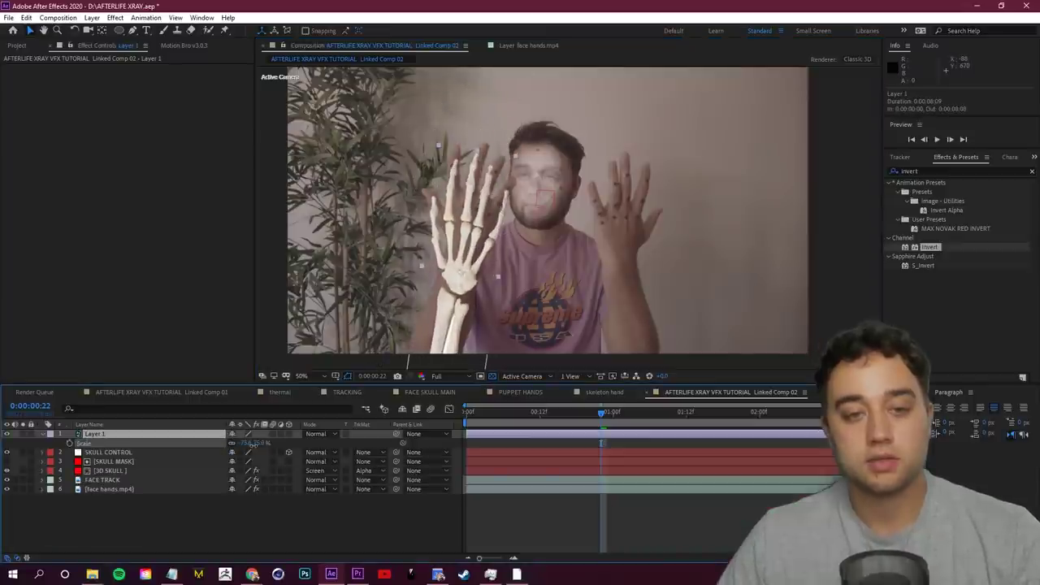
pyautogui.moveTo(463, 291); pyautogui.dragTo(467, 266)
# Step: Check the skeleton hand against the footage up to 0:00:01:00, and hide Layer 1
pyautogui.moveTo(601, 413); pyautogui.dragTo(594, 435)
pyautogui.press('space')
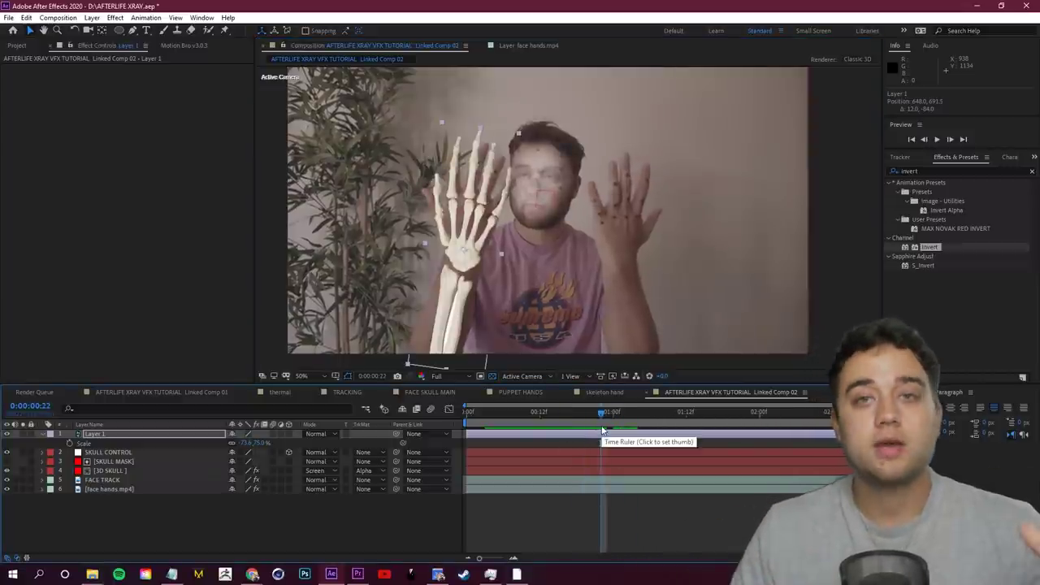
pyautogui.click(615, 411)
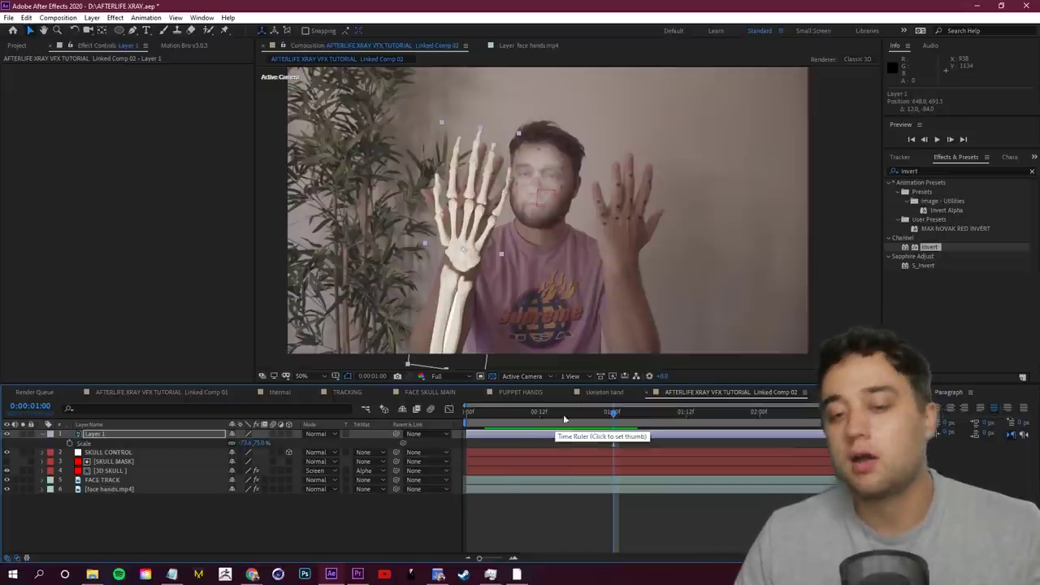
pyautogui.click(8, 434)
pyautogui.click(197, 518)
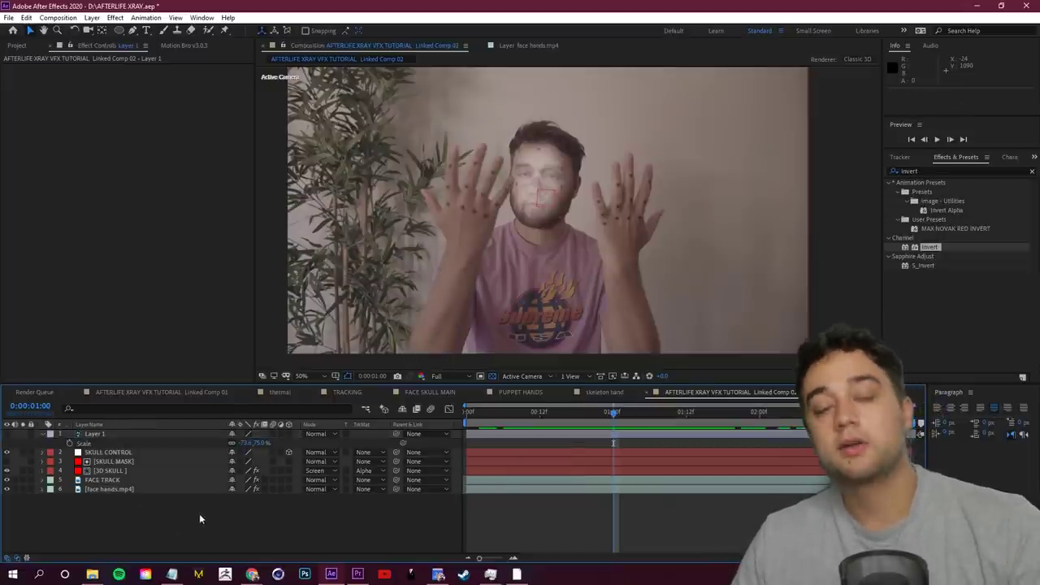
# Step: At 0:00:01:09, add a null object to Linked Comp 02 and rename it LEFT POINTER
pyautogui.click(668, 413)
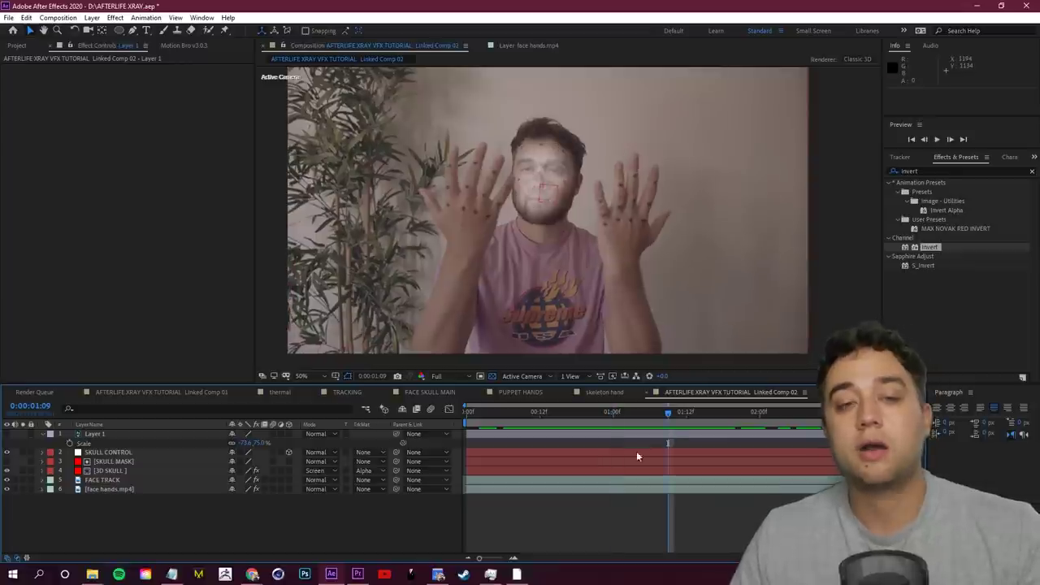
pyautogui.scroll(1, 444, 203)
pyautogui.moveTo(445, 203); pyautogui.dragTo(553, 315)
pyautogui.press('v')
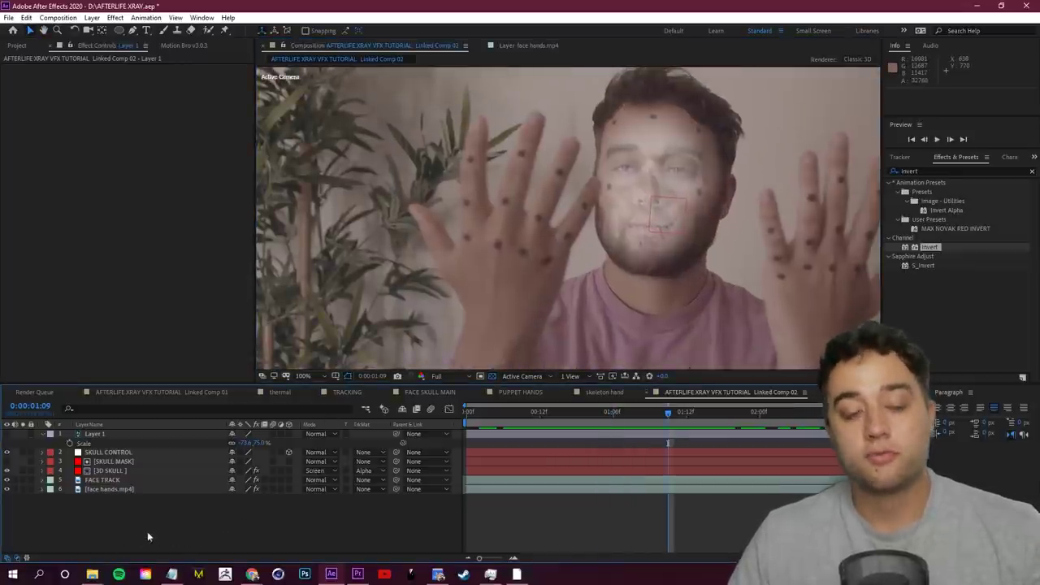
pyautogui.rightClick(155, 509)
pyautogui.moveTo(209, 388)
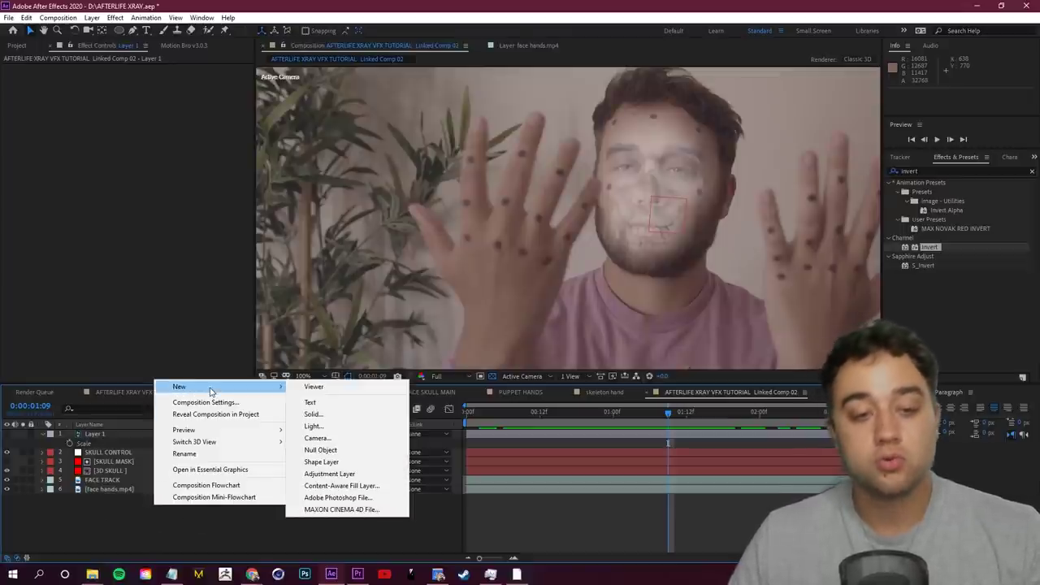
pyautogui.click(310, 455)
pyautogui.rightClick(96, 436)
pyautogui.click(162, 410)
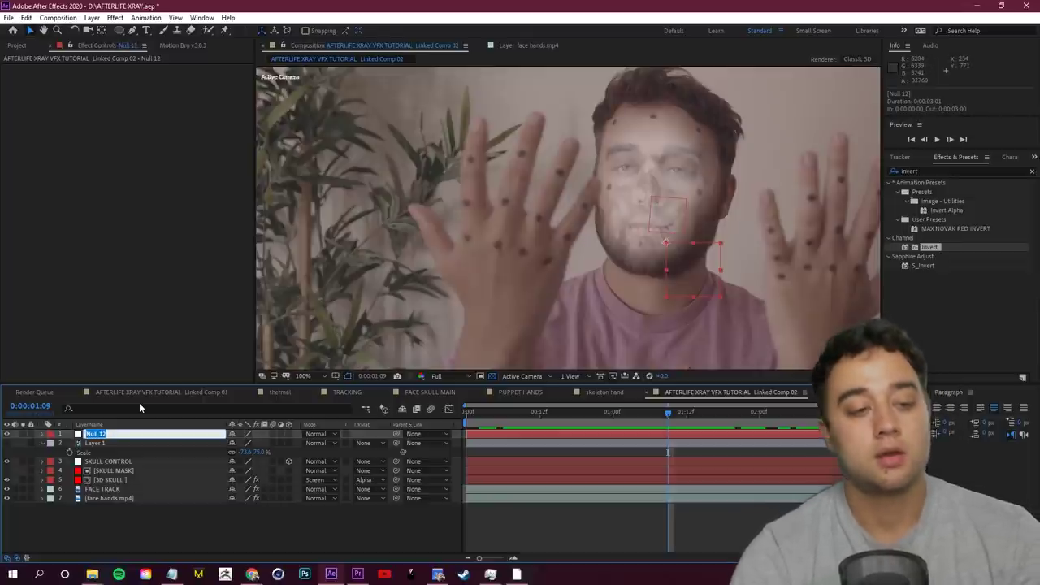
pyautogui.write('LEFT P')
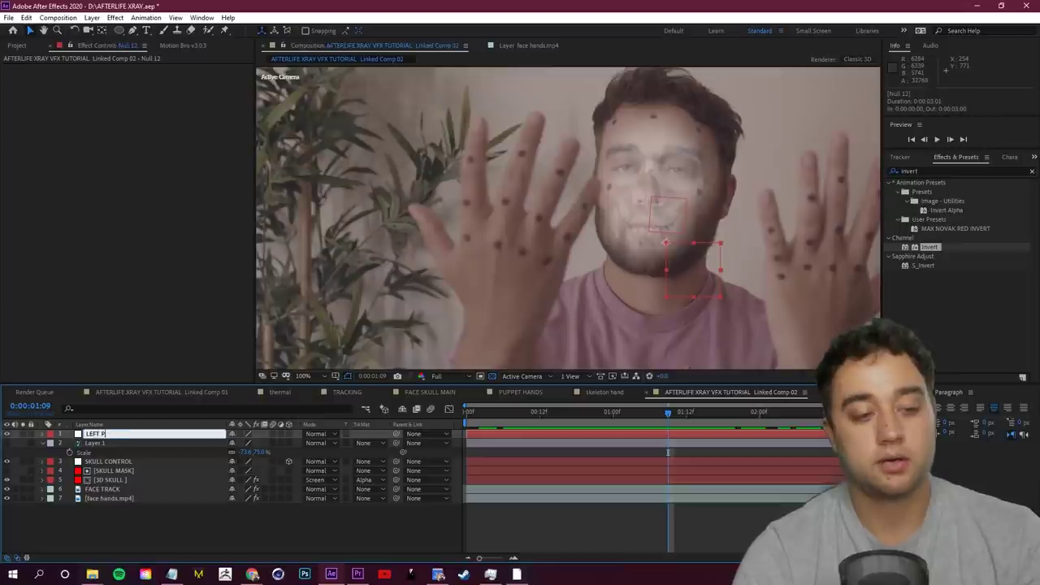
pyautogui.write('OINTER')
pyautogui.press('Tab')
# Step: Duplicate the LEFT POINTER null to make further finger nulls named LEFT MIDDLE and LEFT RING
pyautogui.click(125, 436)
pyautogui.hotkey('ctrl', 'd')
pyautogui.rightClick(130, 435)
pyautogui.click(155, 409)
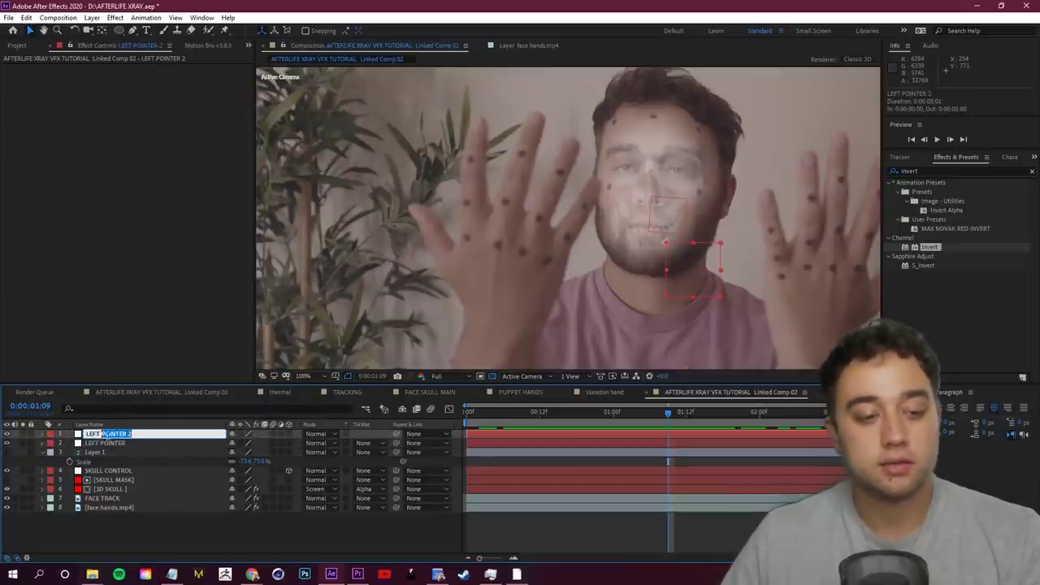
pyautogui.write('LEFT M')
pyautogui.write('IDDL')
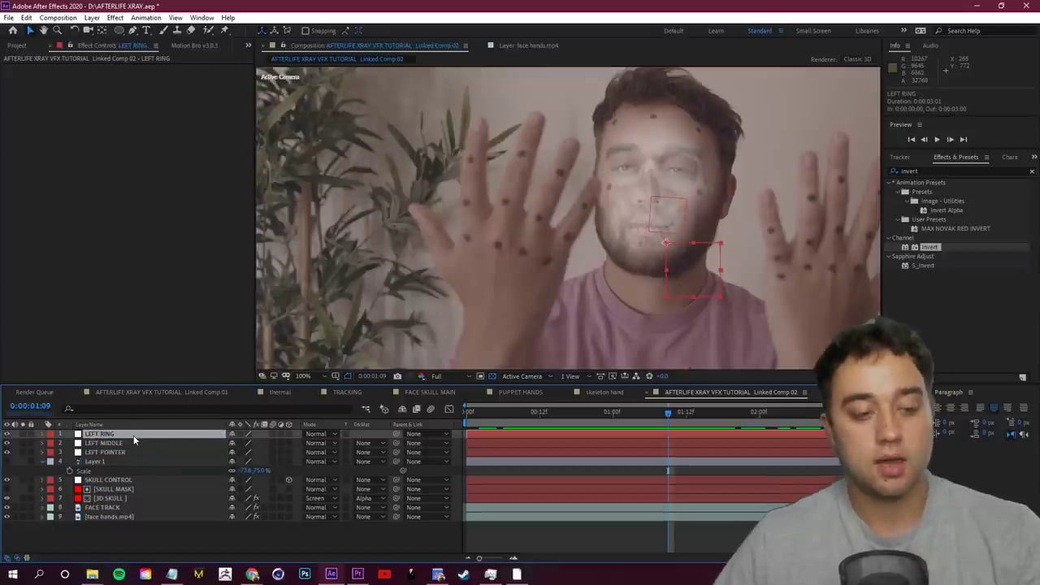
# Step: Duplicate the LEFT RING null and rename the copy LEFT PINKY
pyautogui.hotkey('ctrl', 'd')
pyautogui.rightClick(137, 435)
pyautogui.click(180, 414)
pyautogui.write('LEFT PINKY')
# Step: Examine when the hand beside the plant enters the frame, and go over the four LEFT finger nulls
pyautogui.moveTo(667, 412); pyautogui.dragTo(606, 440)
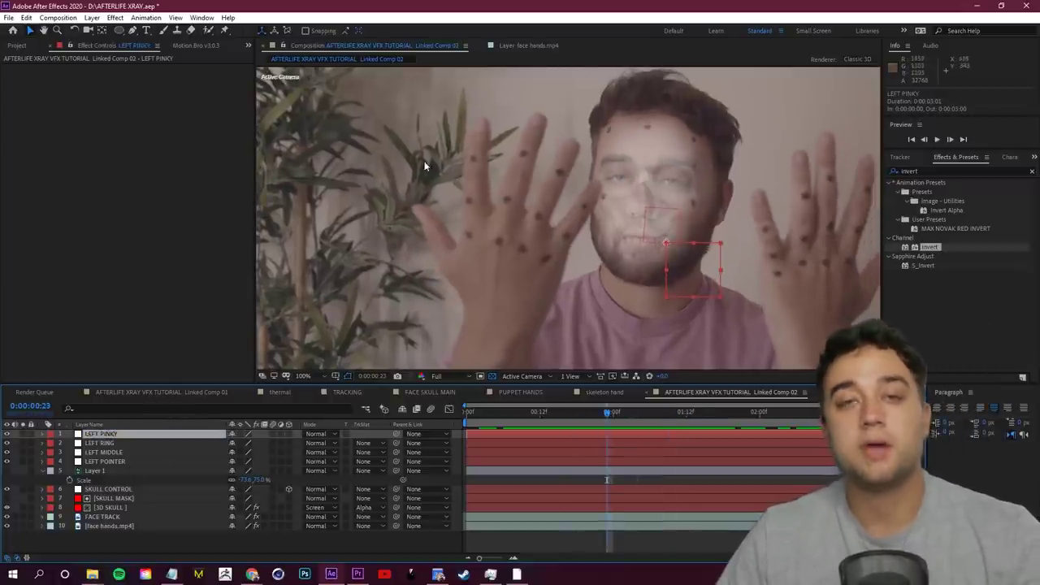
pyautogui.moveTo(535, 413); pyautogui.dragTo(502, 438)
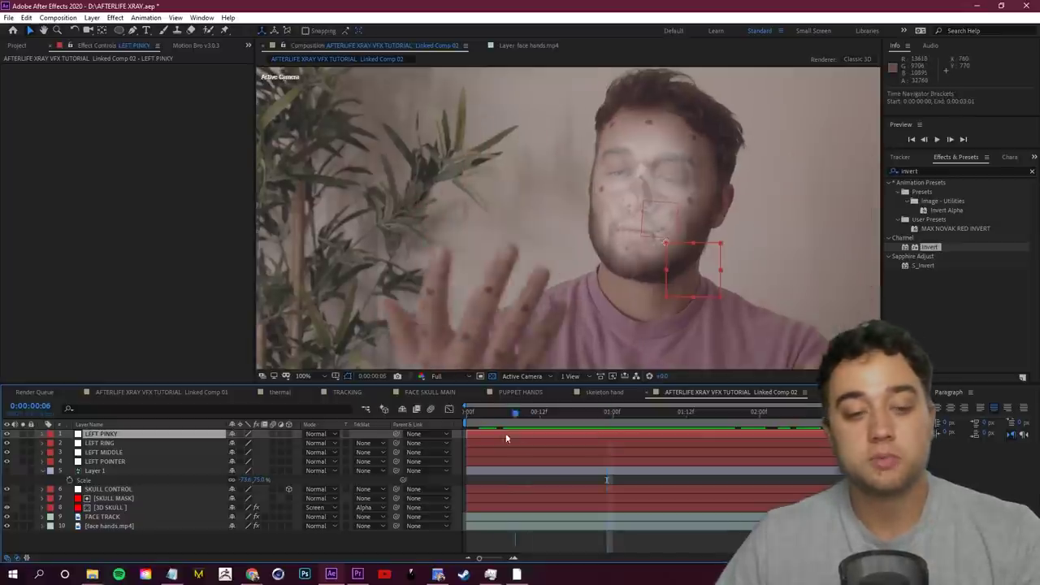
pyautogui.click(107, 461)
pyautogui.click(109, 452)
pyautogui.click(108, 442)
pyautogui.hotkey('ctrl', 'Up')
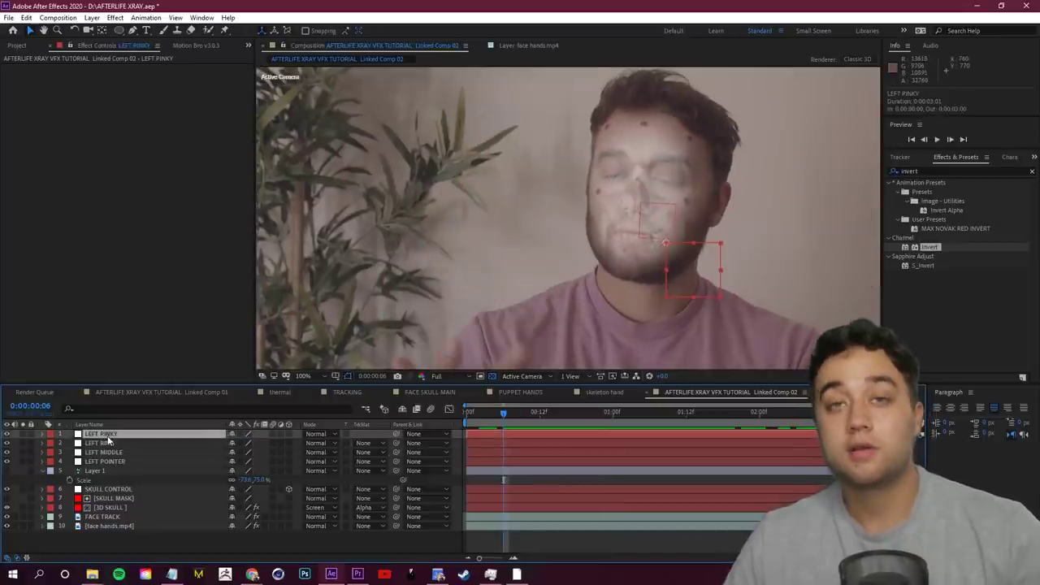
# Step: Try splitting the face hands.mp4 layer at 0:00:00:23, and undo the split
pyautogui.moveTo(551, 434); pyautogui.dragTo(625, 433)
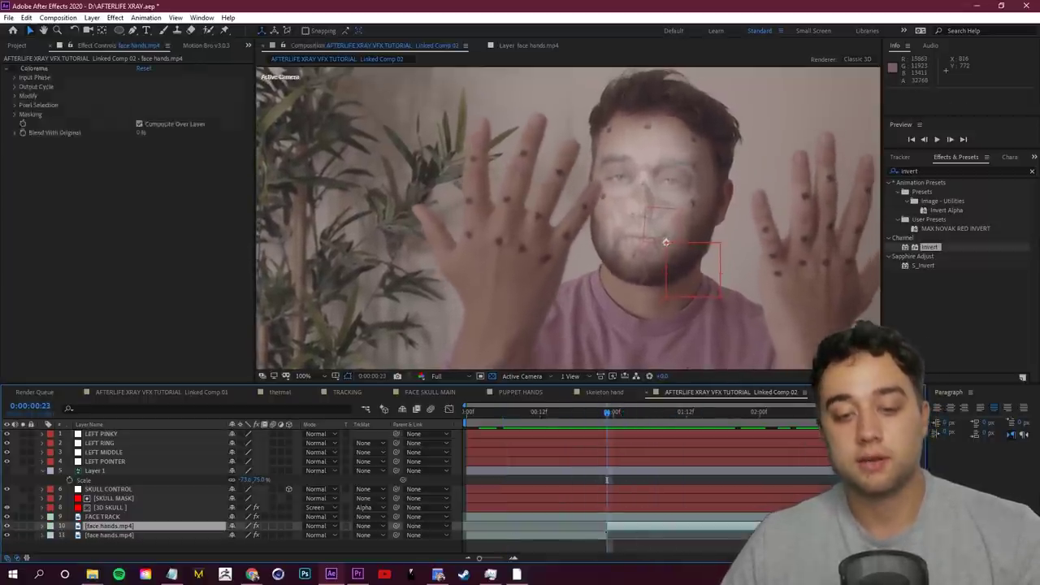
pyautogui.hotkey('ctrl', 'z')
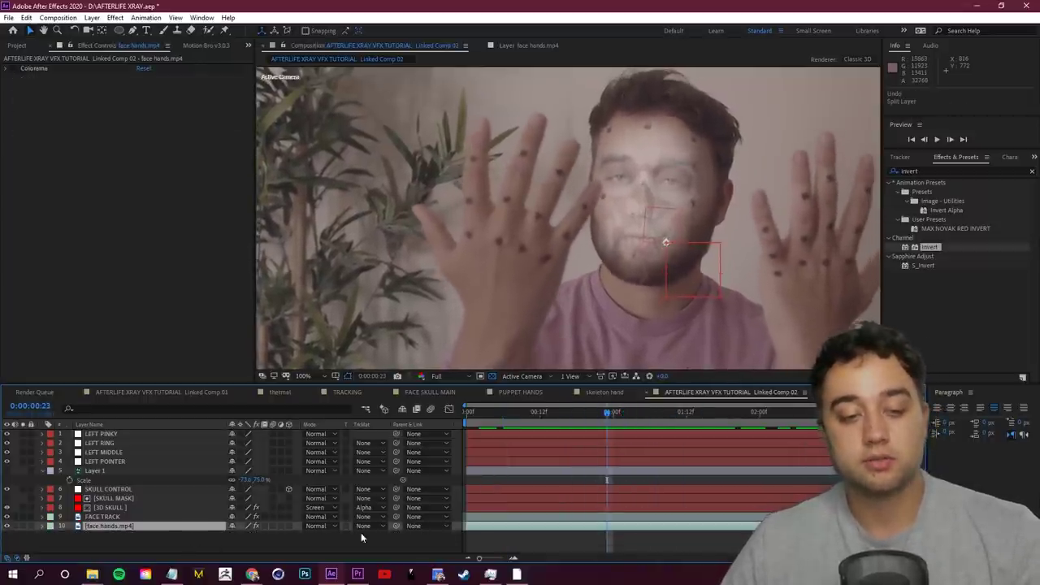
# Step: Split the face hands.mp4 layer at 0:00:00:23 and start a motion track on the part after the split
pyautogui.hotkey('ctrl', 'shift', 'd')
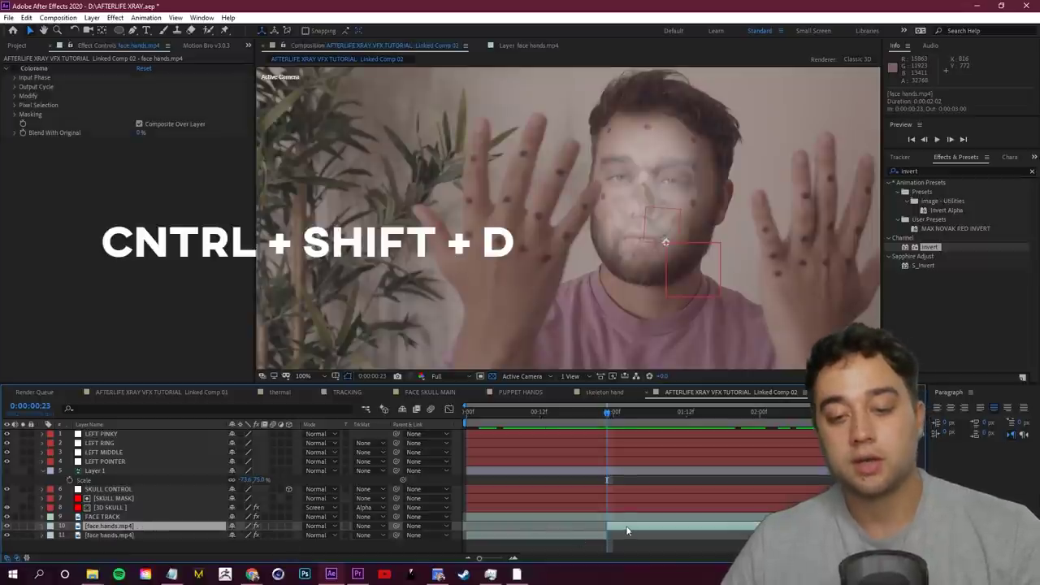
pyautogui.moveTo(611, 414); pyautogui.dragTo(576, 441)
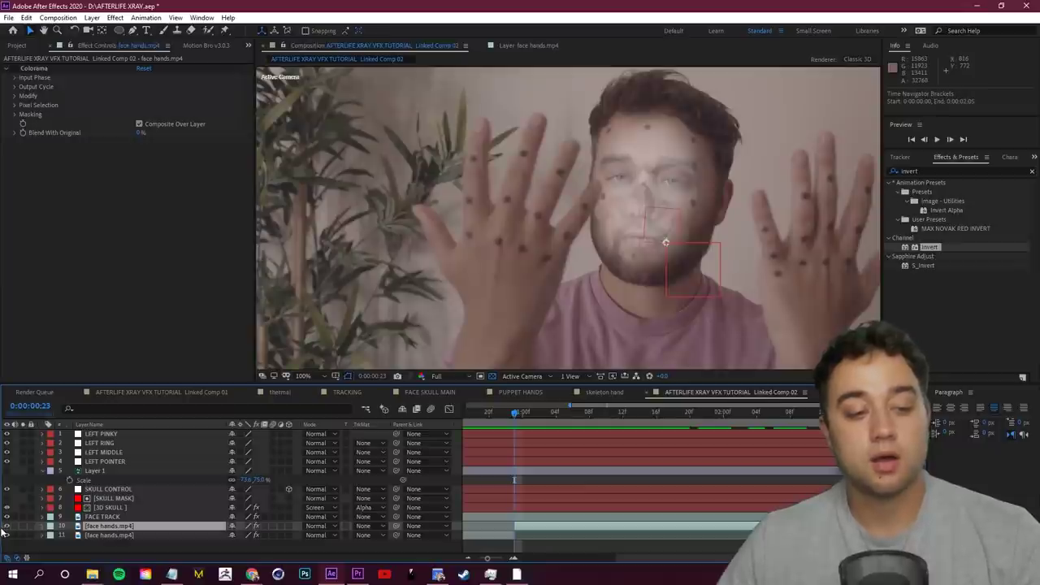
pyautogui.click(8, 527)
pyautogui.rightClick(157, 532)
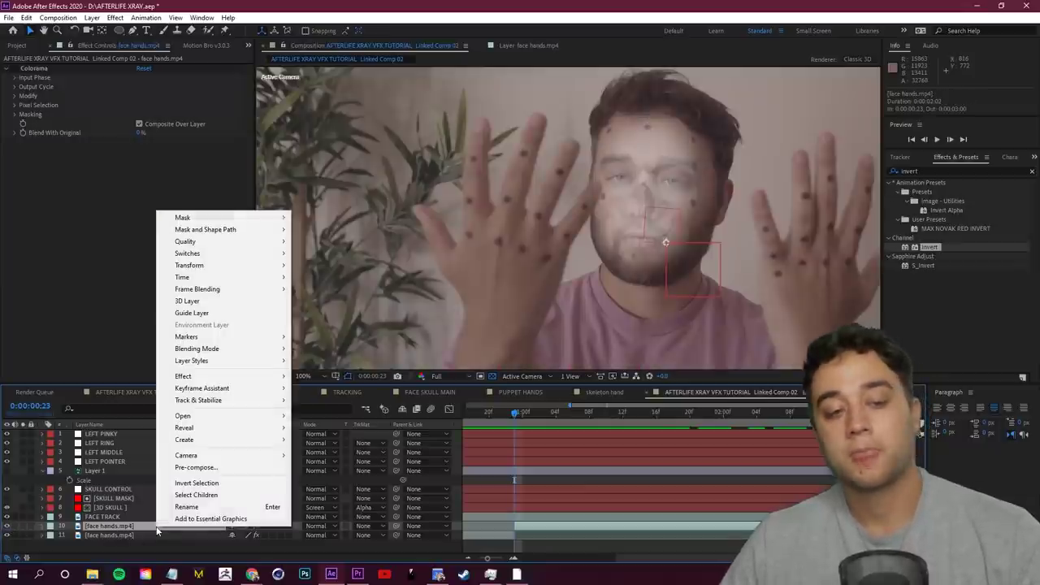
pyautogui.moveTo(221, 405)
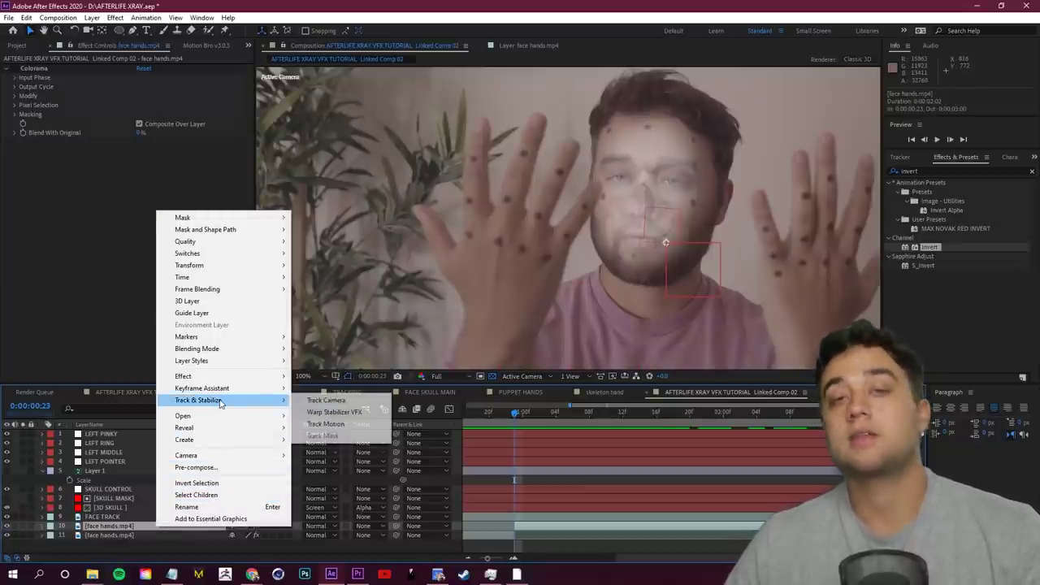
pyautogui.click(326, 424)
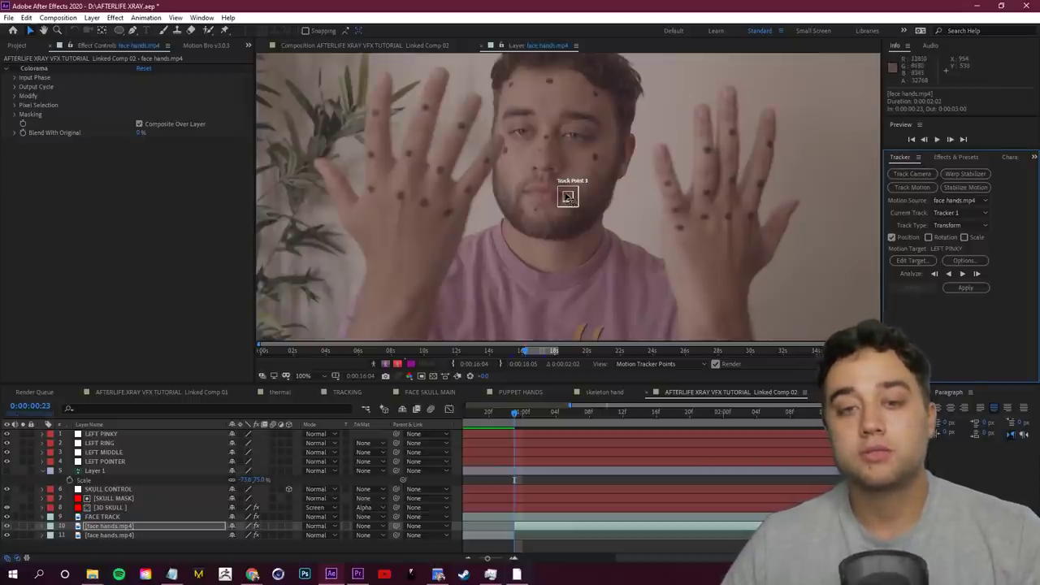
# Step: Place Track Point 1 on the marker dot at the pointer-finger knuckle of the hand beside the plant
pyautogui.moveTo(567, 196); pyautogui.dragTo(371, 188)
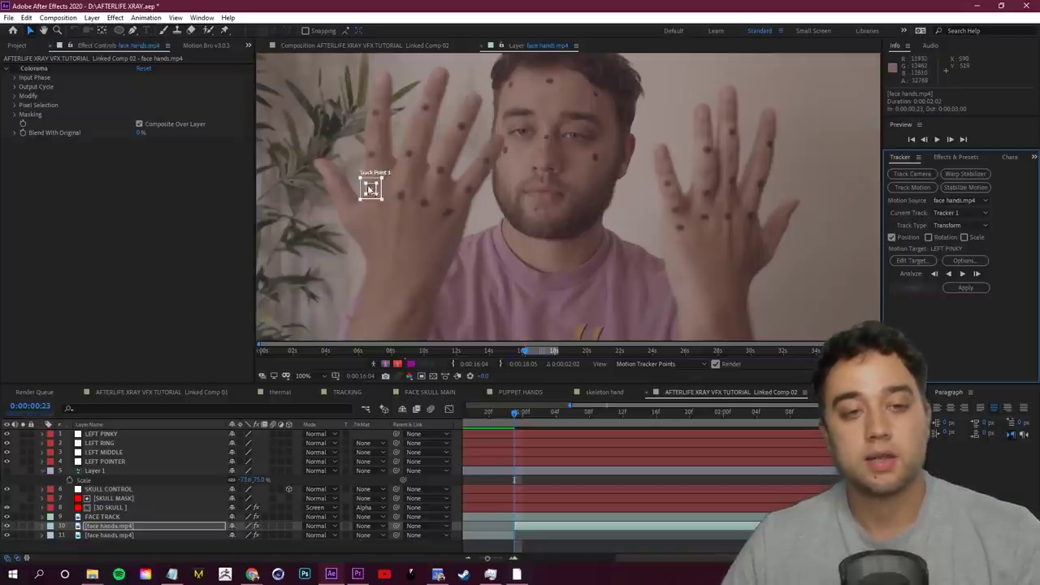
pyautogui.scroll(1, 369, 189)
pyautogui.moveTo(570, 202); pyautogui.dragTo(570, 202)
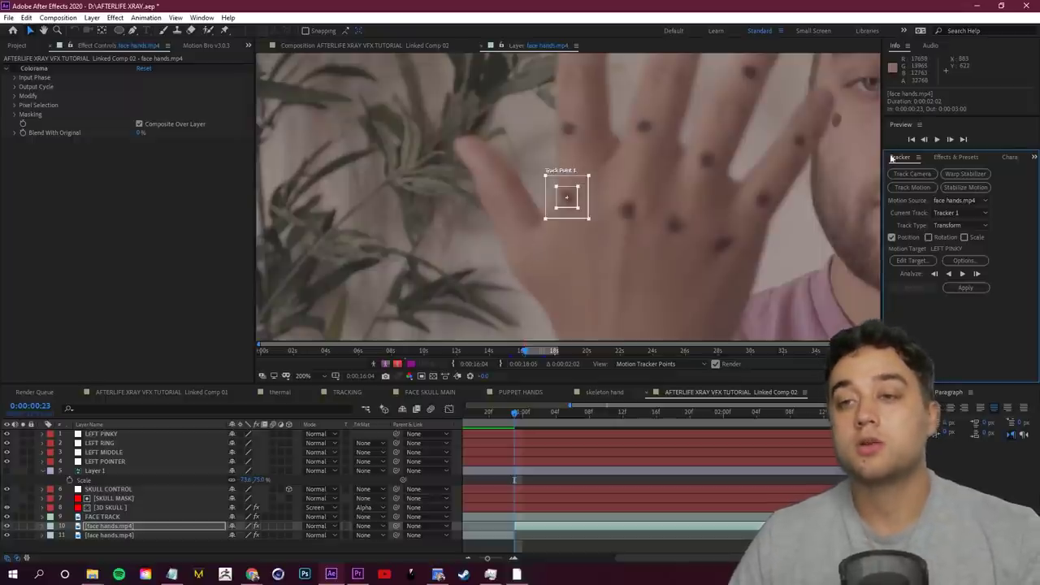
# Step: Set the tracker's motion target to the 4. LEFT POINTER layer
pyautogui.click(912, 260)
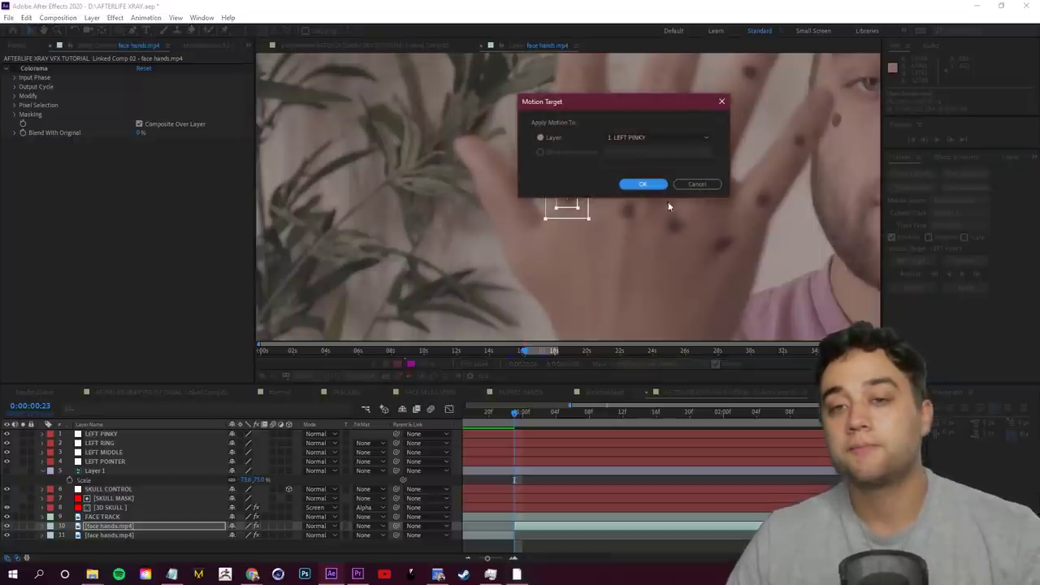
pyautogui.moveTo(625, 113); pyautogui.dragTo(514, 122)
pyautogui.click(546, 146)
pyautogui.click(546, 192)
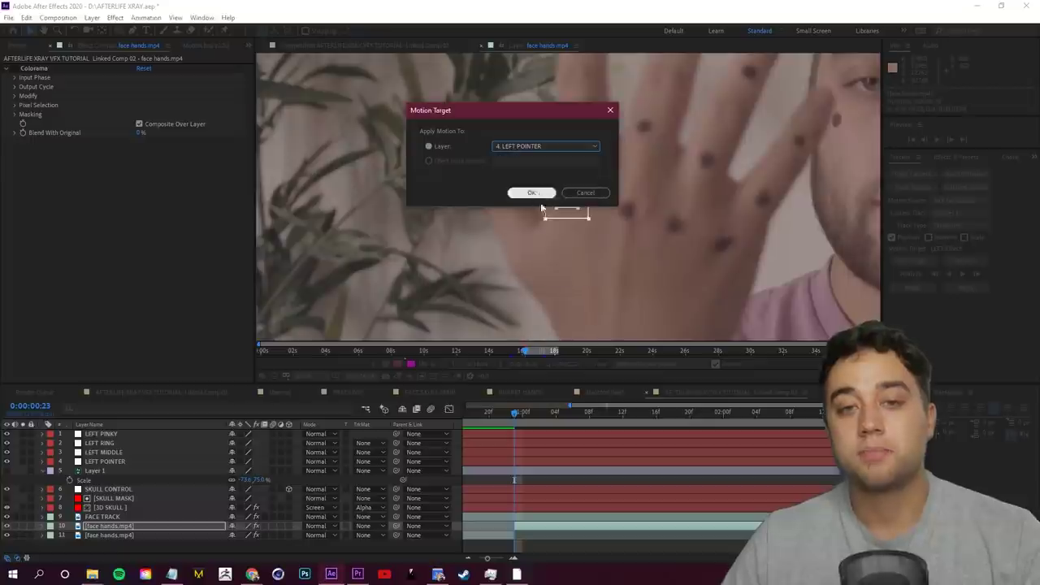
pyautogui.click(531, 195)
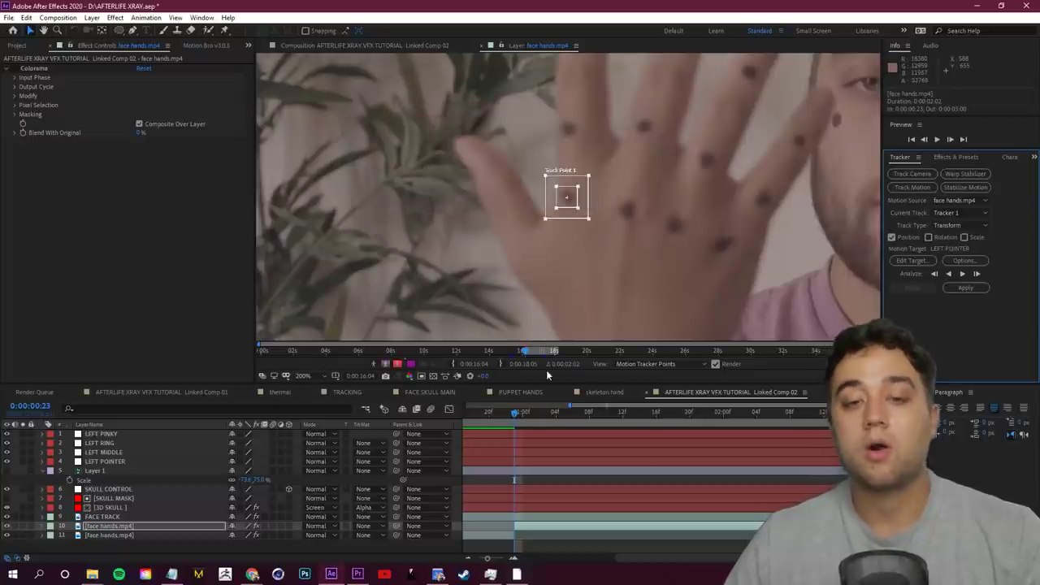
# Step: Analyze the pointer-finger track forward and split the face hands.mp4 layer at 0:00:02:02
pyautogui.click(961, 274)
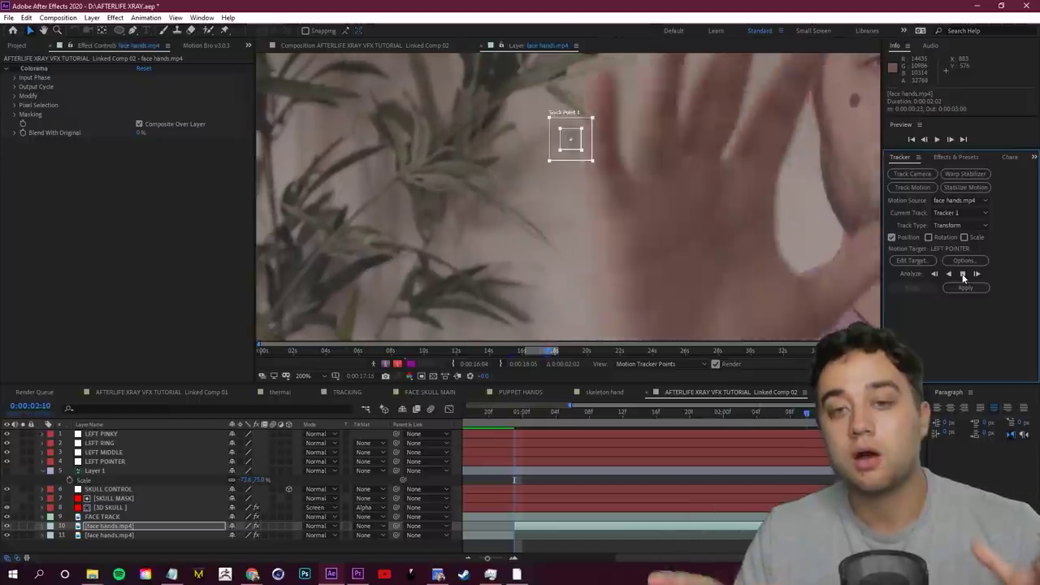
pyautogui.click(962, 274)
pyautogui.moveTo(799, 415); pyautogui.dragTo(744, 423)
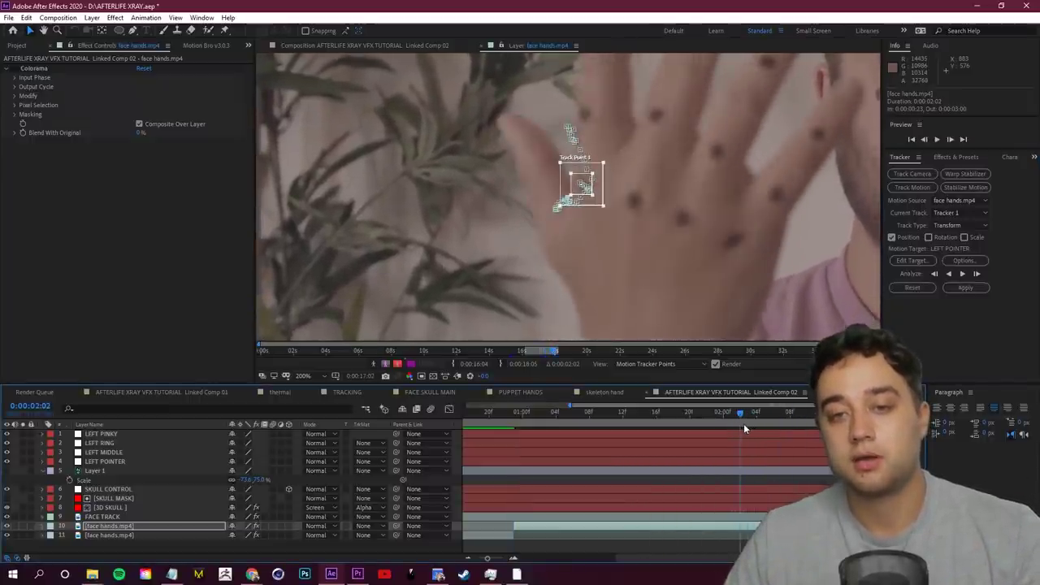
pyautogui.hotkey('ctrl', 'shift', 'd')
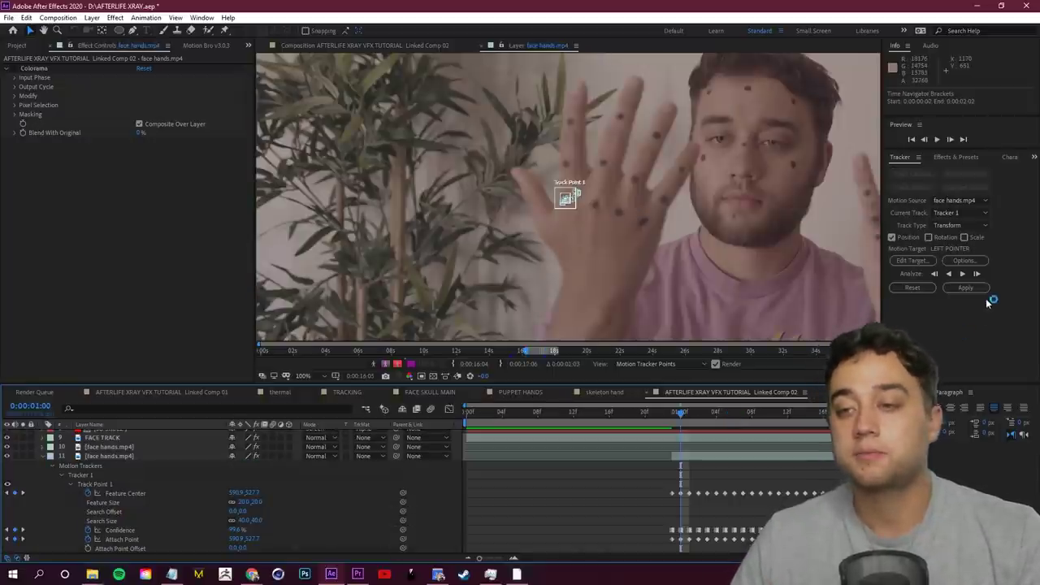
# Step: Apply the pointer-finger tracking data in X and Y, and select the LEFT POINTER null
pyautogui.click(980, 286)
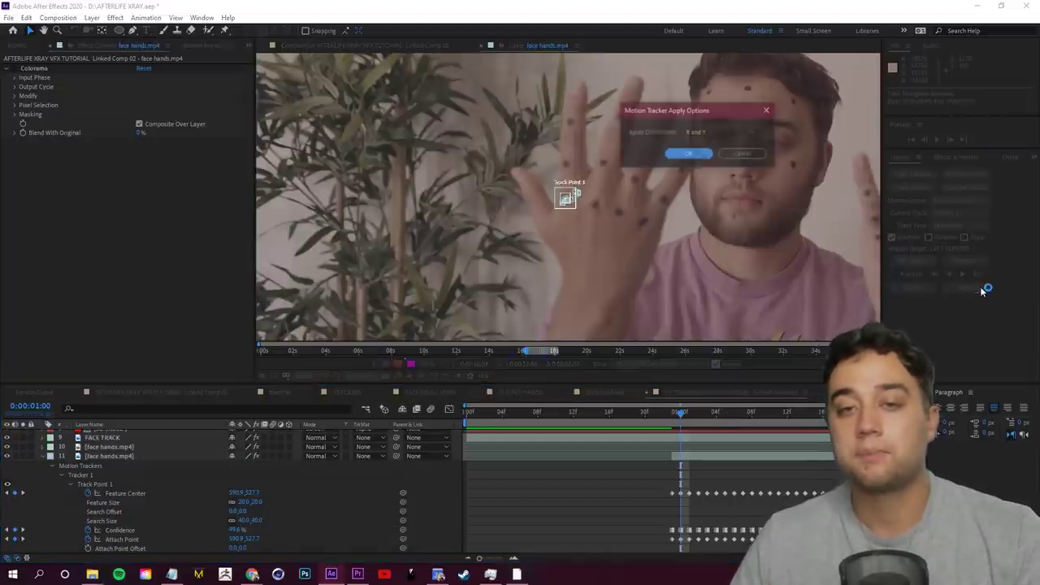
pyautogui.moveTo(679, 111); pyautogui.dragTo(573, 123)
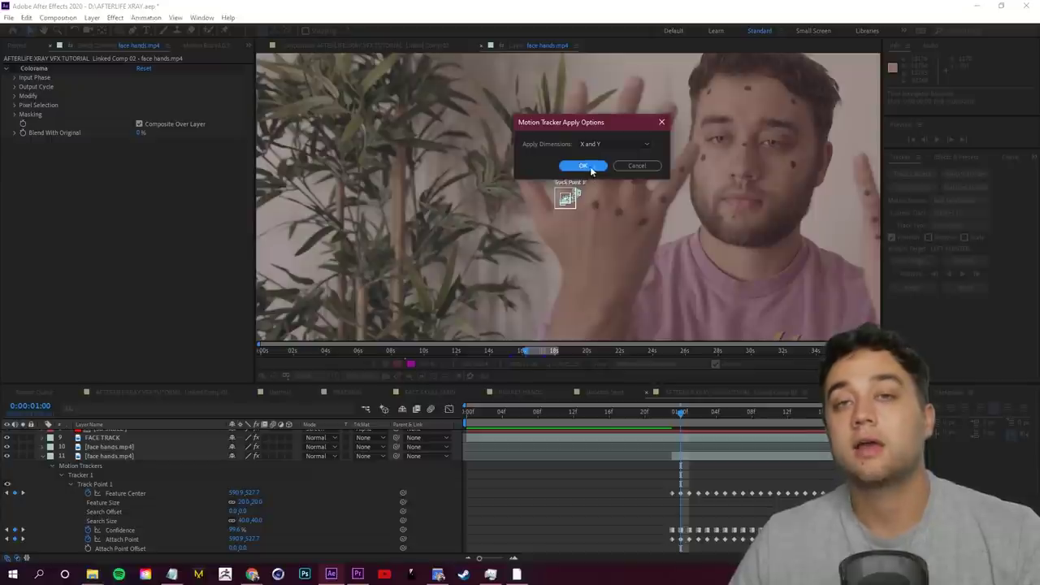
pyautogui.click(584, 166)
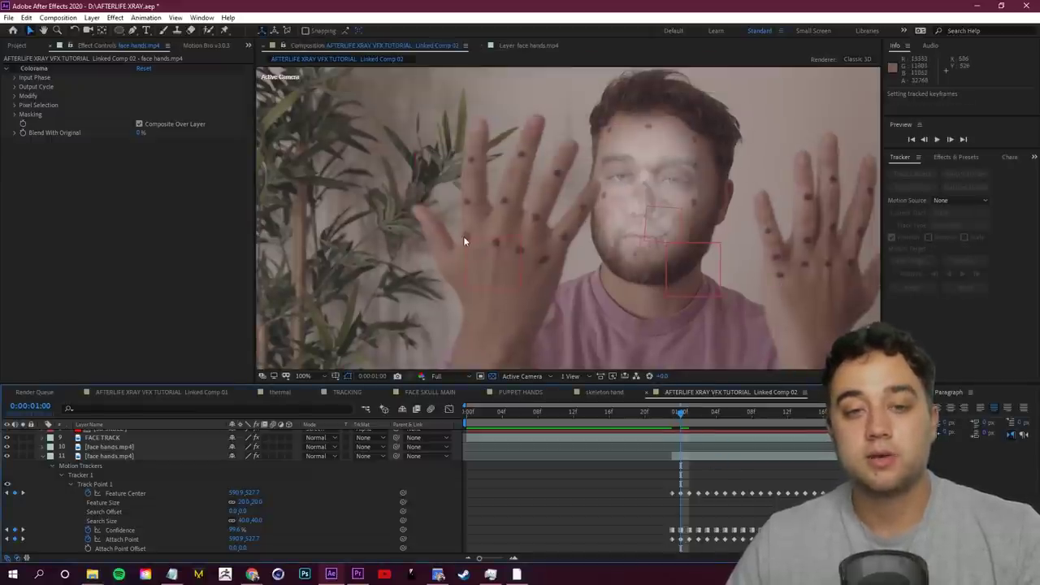
pyautogui.scroll(5, 143, 455)
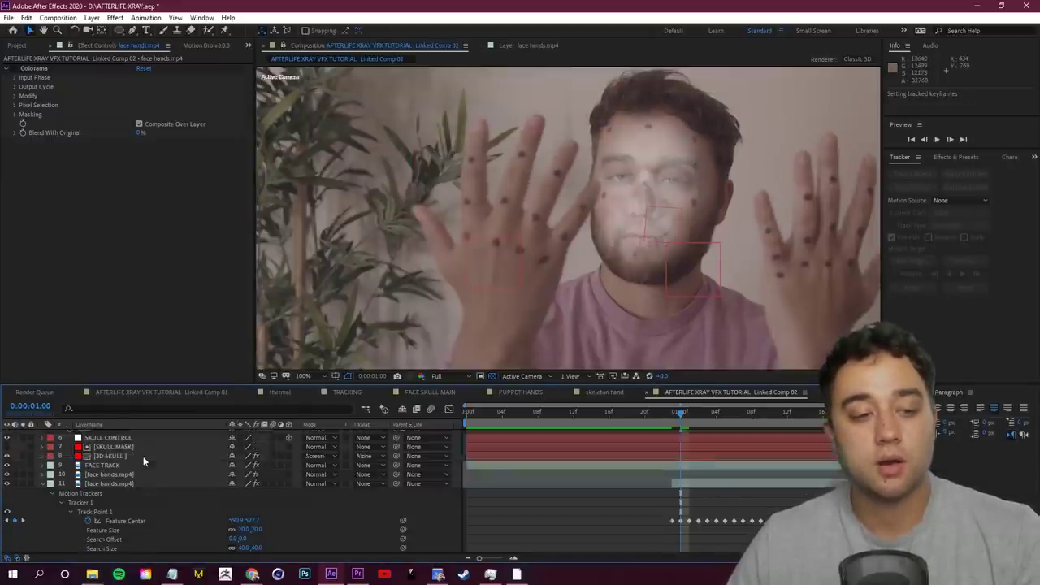
pyautogui.click(42, 470)
pyautogui.click(105, 461)
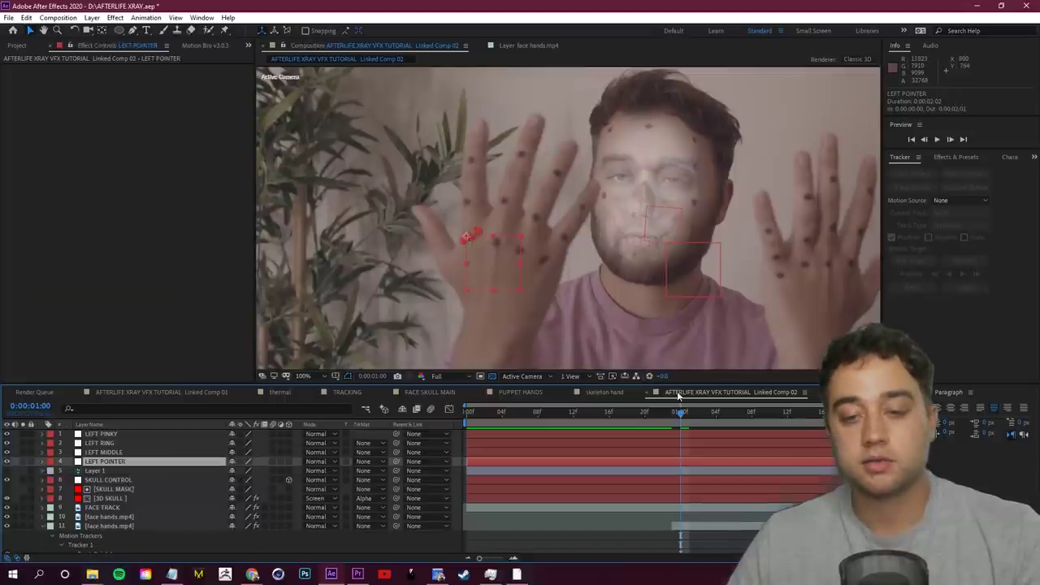
# Step: Return to 0:00:00:23 and start a second motion track on the middle face hands.mp4 segment
pyautogui.moveTo(689, 416); pyautogui.dragTo(676, 471)
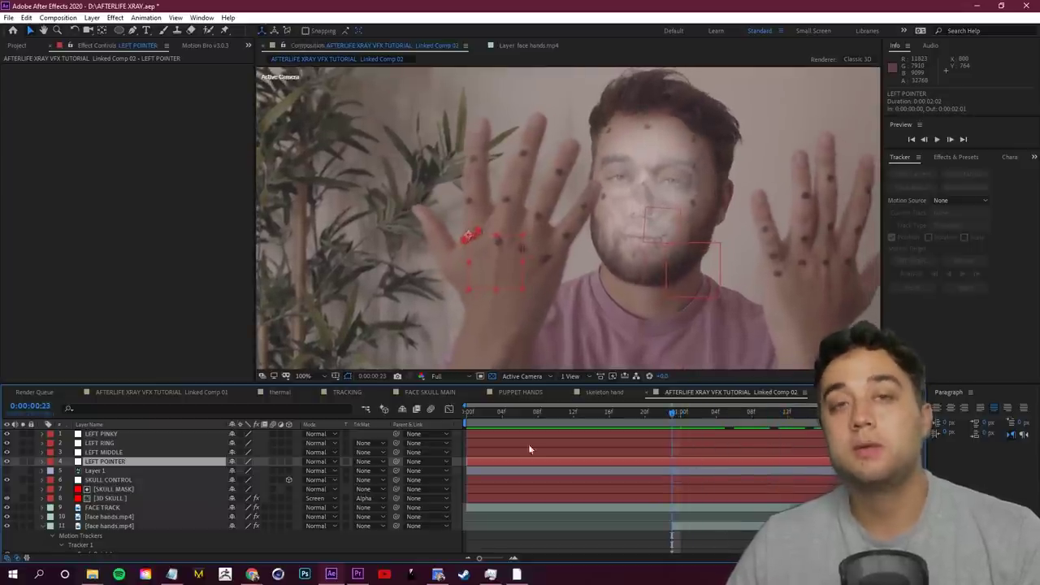
pyautogui.click(99, 545)
pyautogui.click(43, 525)
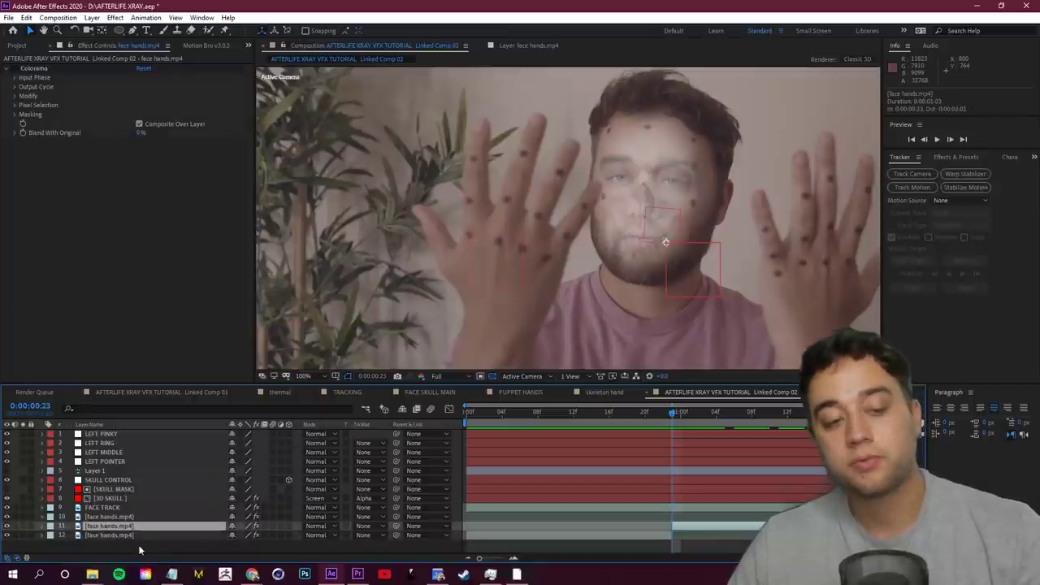
pyautogui.rightClick(113, 525)
pyautogui.moveTo(182, 404)
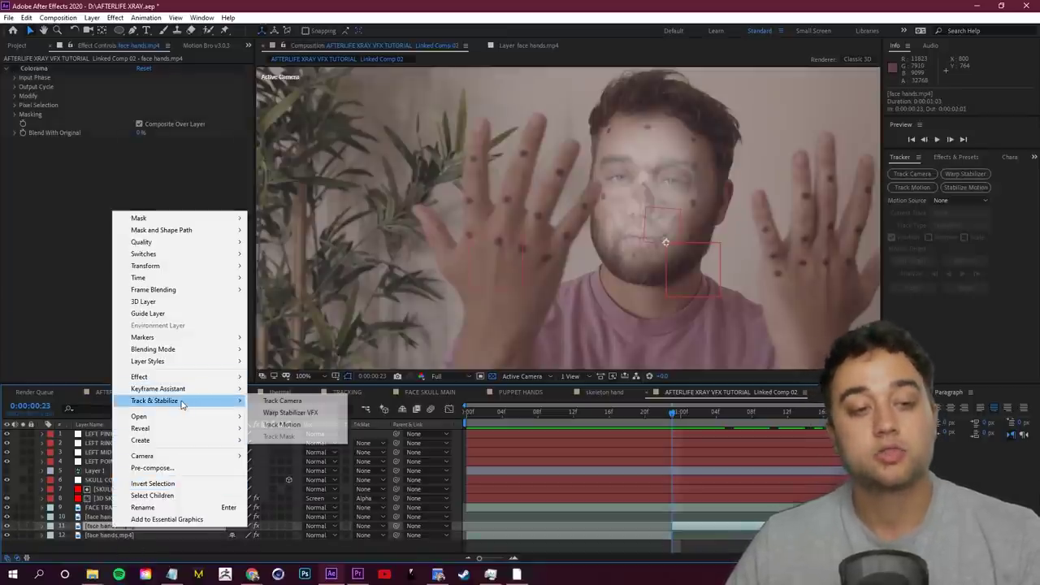
pyautogui.click(280, 424)
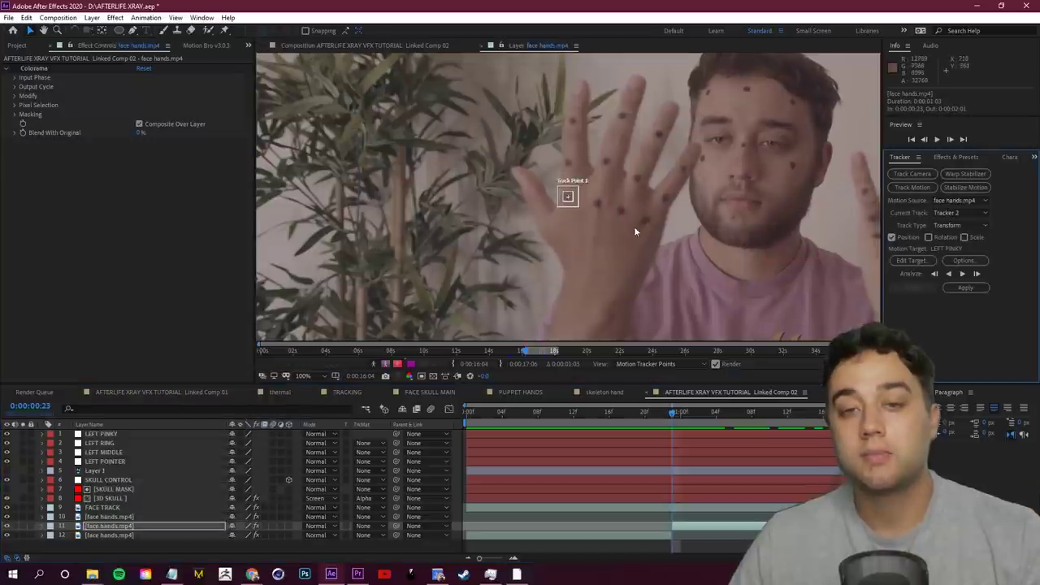
# Step: Place the new track point on the middle-finger knuckle marker and set its motion target to 3. LEFT MIDDLE
pyautogui.scroll(1, 567, 196)
pyautogui.moveTo(567, 198); pyautogui.dragTo(625, 214)
pyautogui.click(911, 260)
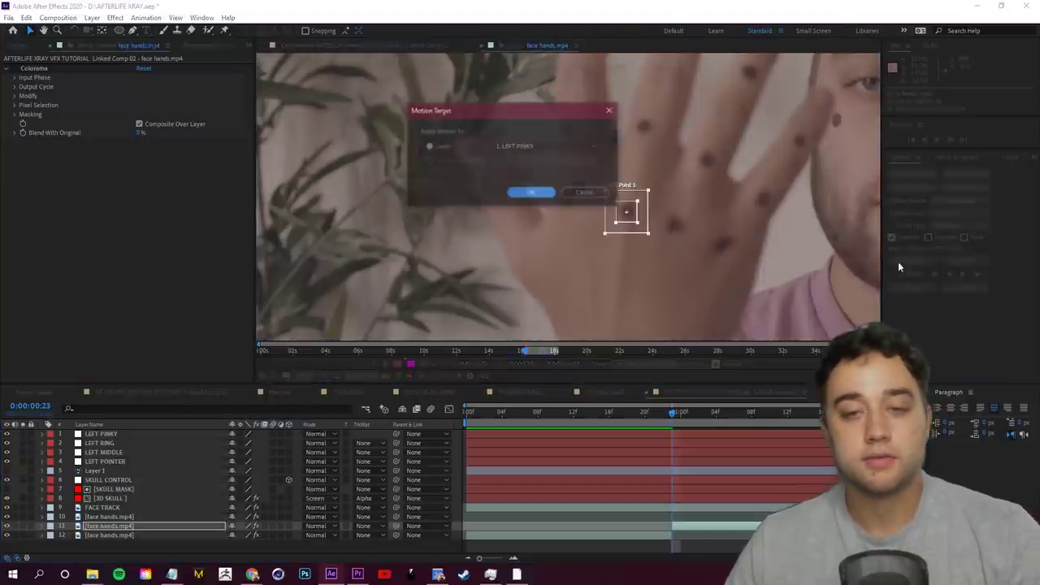
pyautogui.click(510, 147)
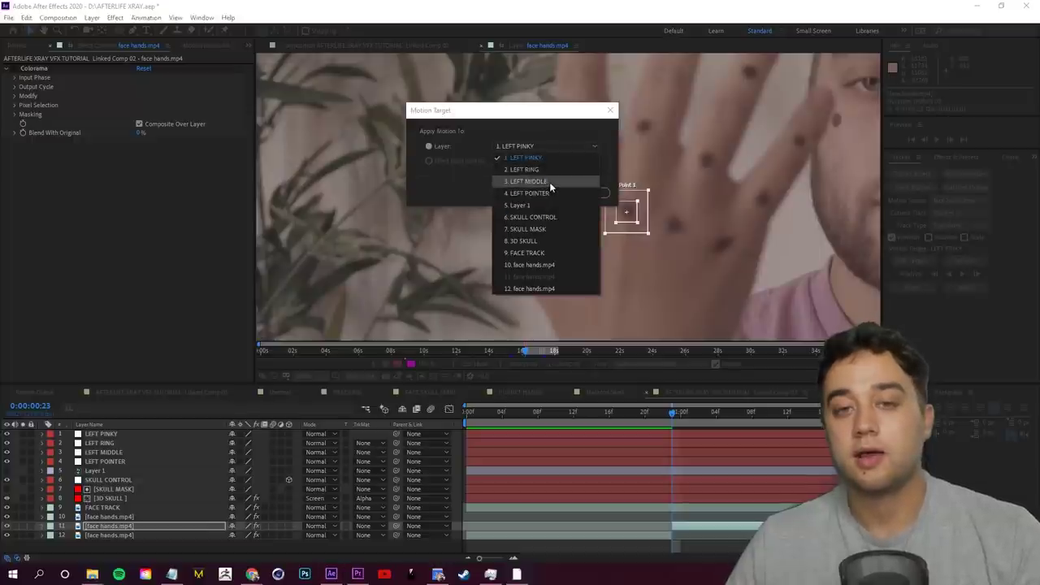
pyautogui.click(550, 182)
pyautogui.click(533, 192)
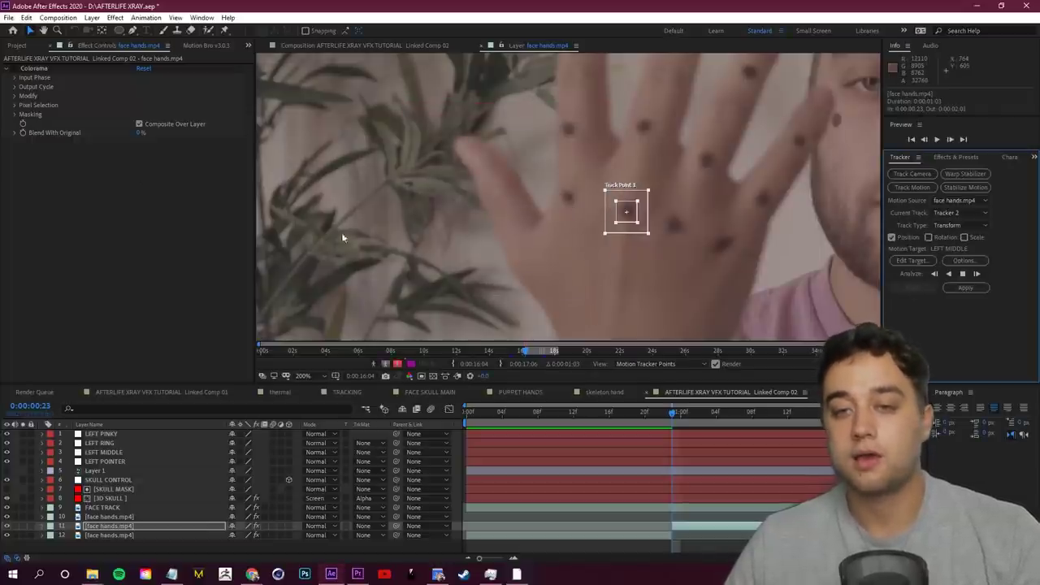
# Step: Analyze the middle-finger track forward and apply it to LEFT MIDDLE in X and Y
pyautogui.click(961, 274)
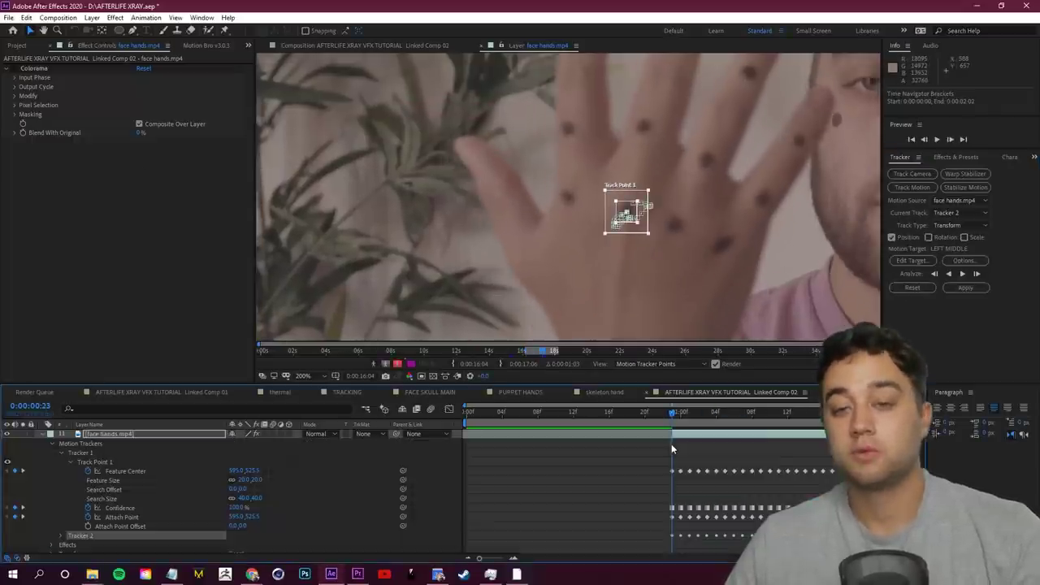
pyautogui.click(966, 287)
pyautogui.click(586, 165)
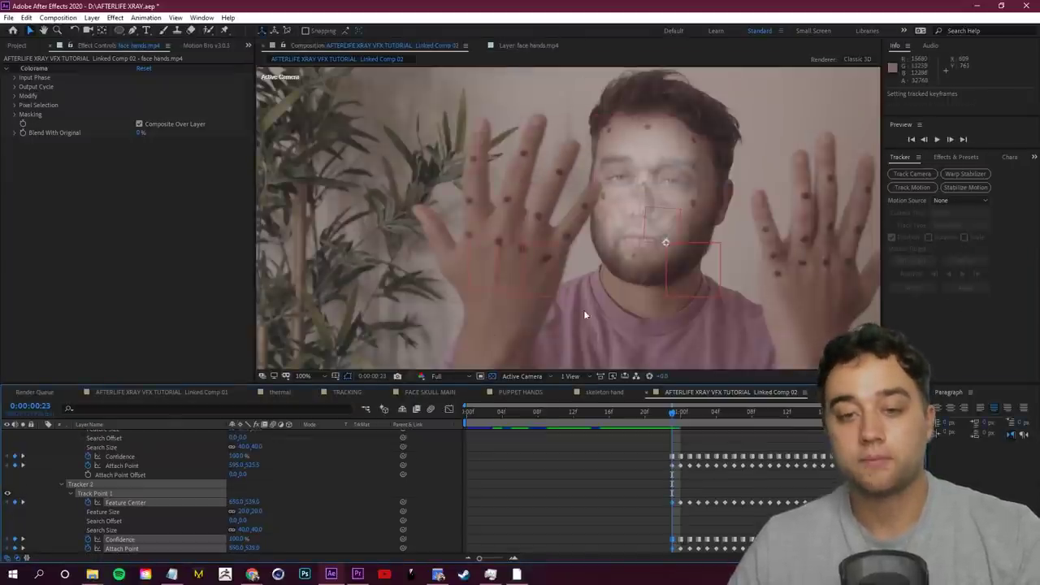
# Step: Scrub through the timeline to check how the tracked nulls follow the knuckle markers
pyautogui.moveTo(671, 412); pyautogui.dragTo(892, 425)
pyautogui.press('space')
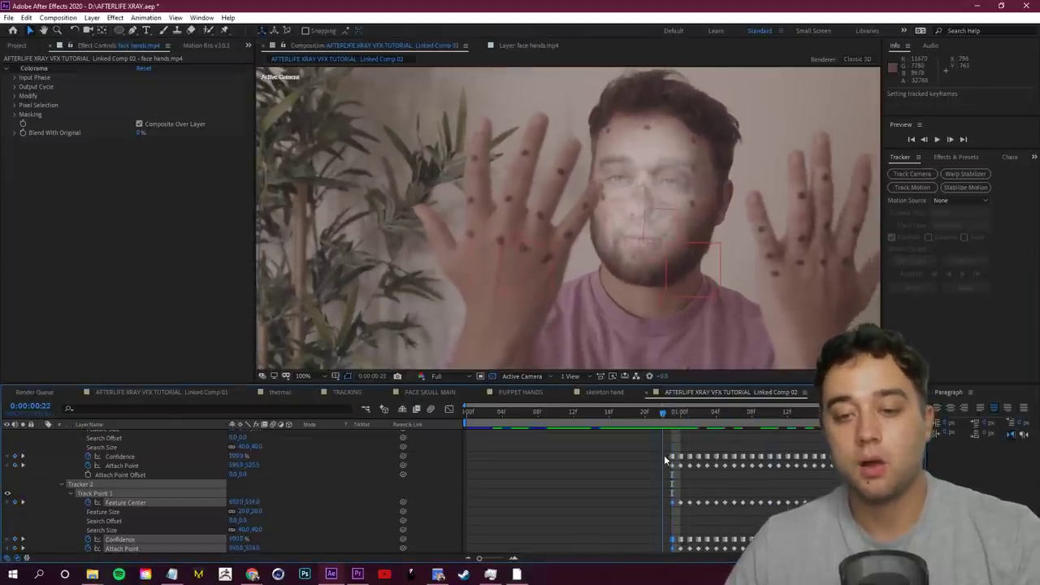
pyautogui.scroll(3, 47, 439)
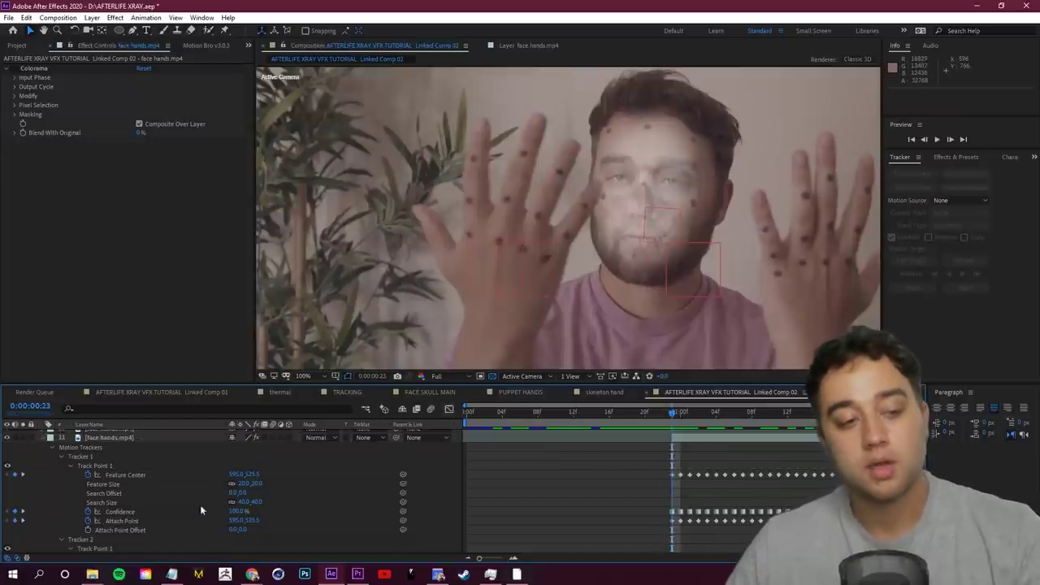
pyautogui.click(45, 438)
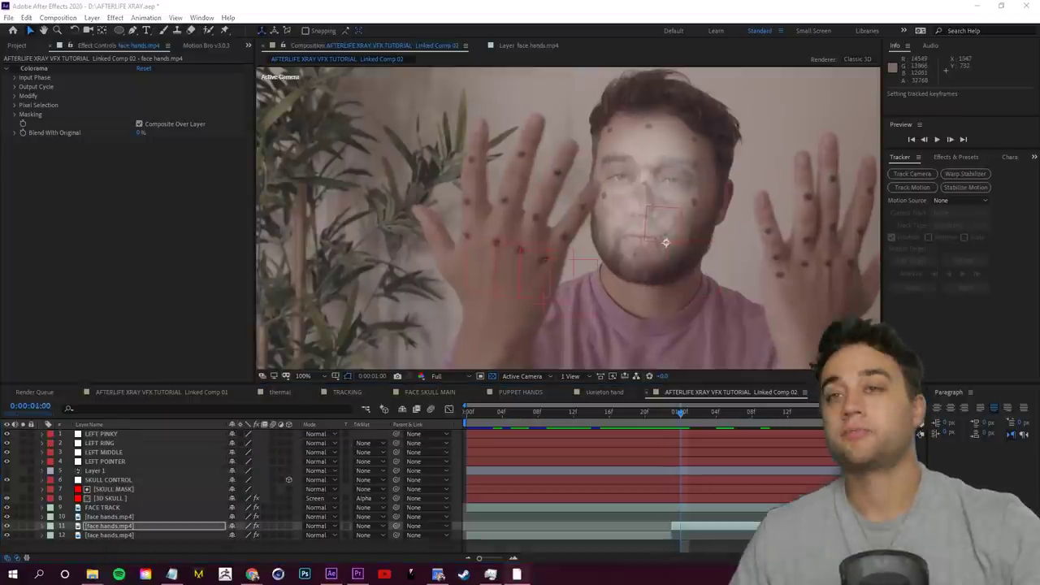
pyautogui.moveTo(689, 425); pyautogui.dragTo(762, 427)
pyautogui.click(706, 412)
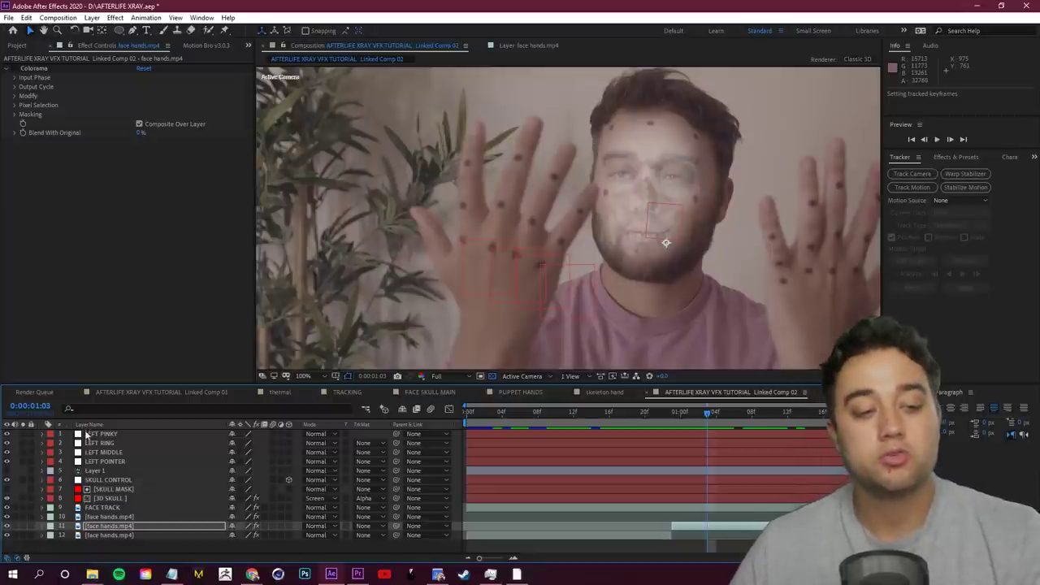
# Step: Rename Layer 1 to SKELETON HAND and turn on its visibility
pyautogui.click(107, 482)
pyautogui.click(103, 490)
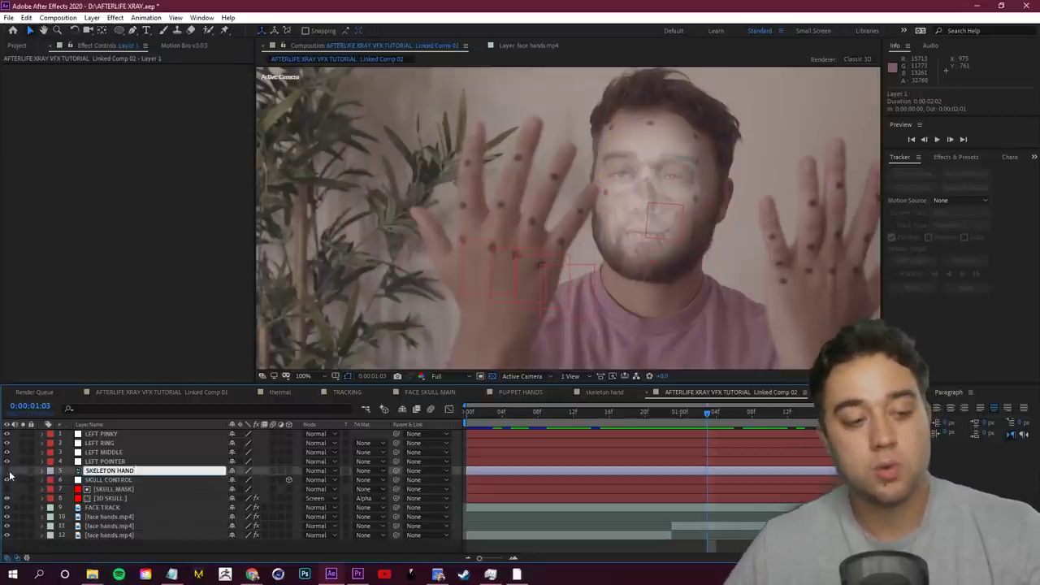
pyautogui.click(8, 471)
# Step: Split the SKELETON HAND layer at 0:00:00:23 and select the part before the split
pyautogui.moveTo(705, 413); pyautogui.dragTo(674, 441)
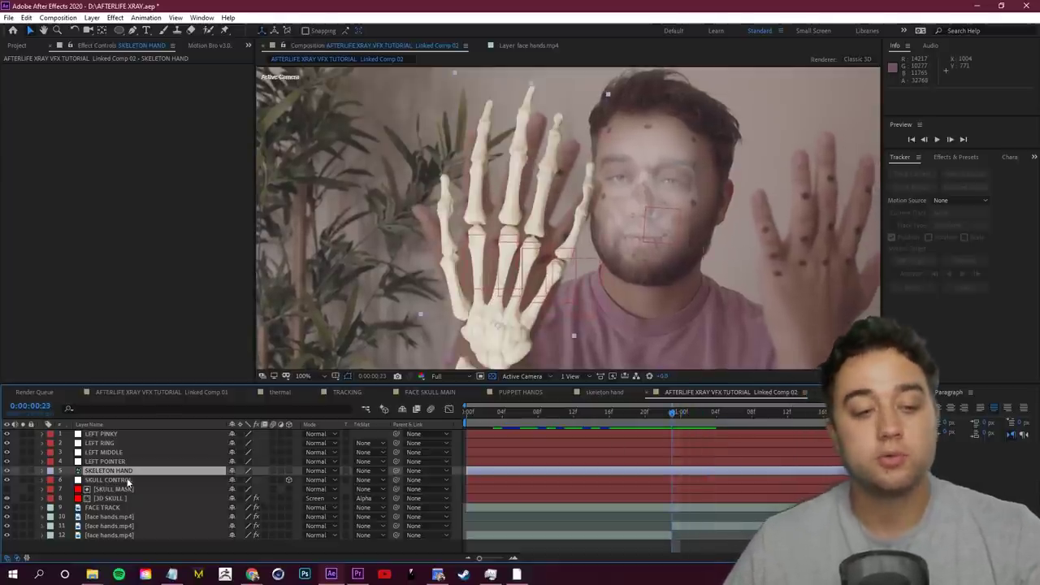
pyautogui.hotkey('ctrl', 'shift', 'd')
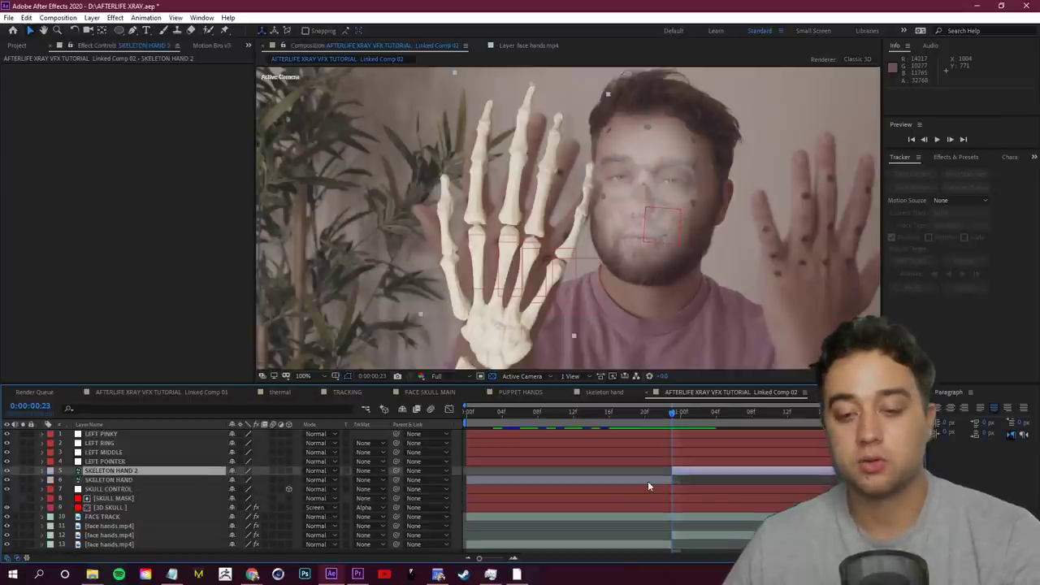
pyautogui.click(648, 481)
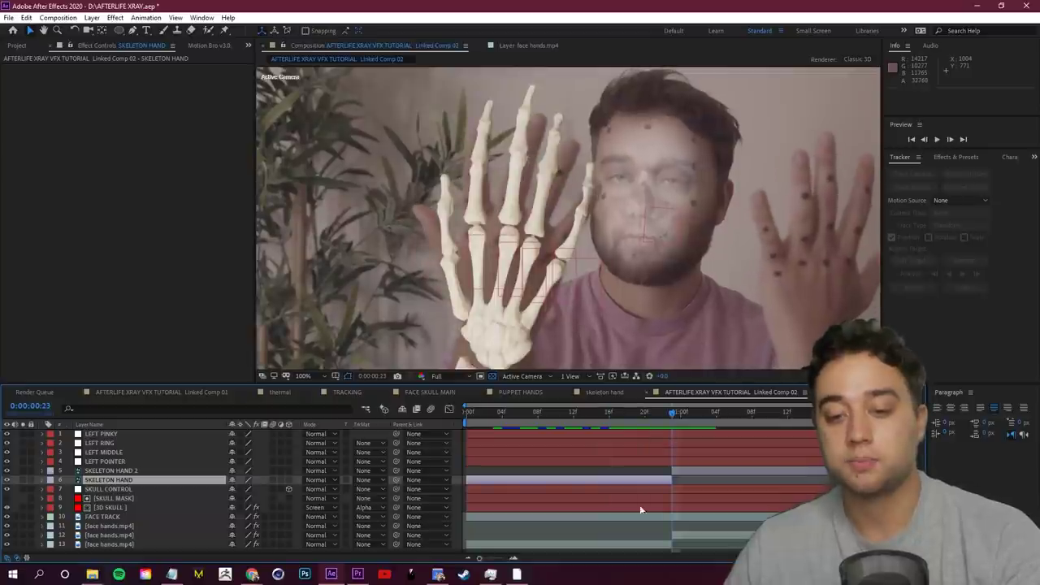
# Step: Delete the skeleton hand part before the split and place puppet pins on the four finger knuckles of SKELETON HAND 2
pyautogui.press('Delete')
pyautogui.click(691, 472)
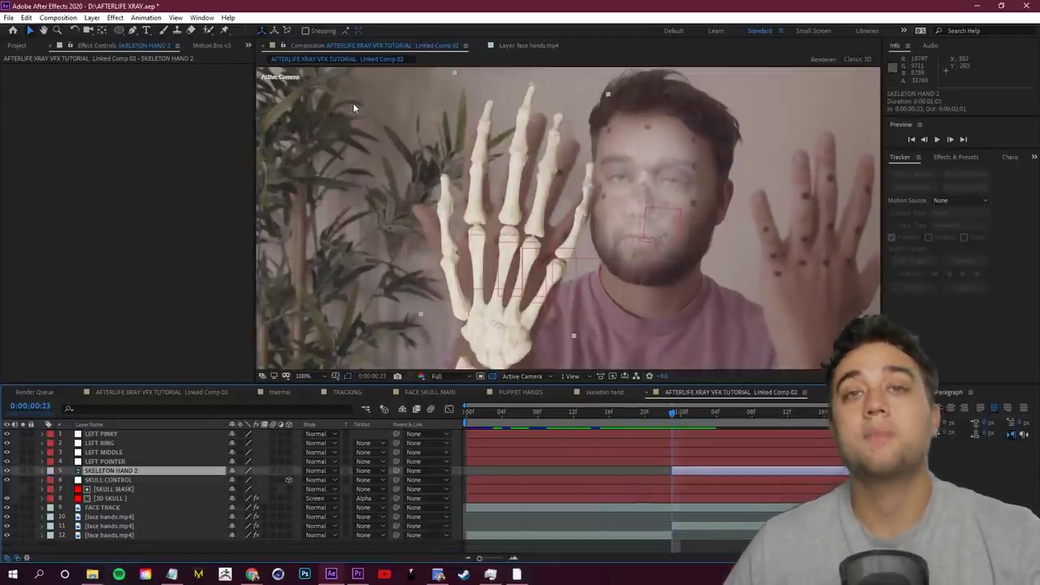
pyautogui.click(224, 32)
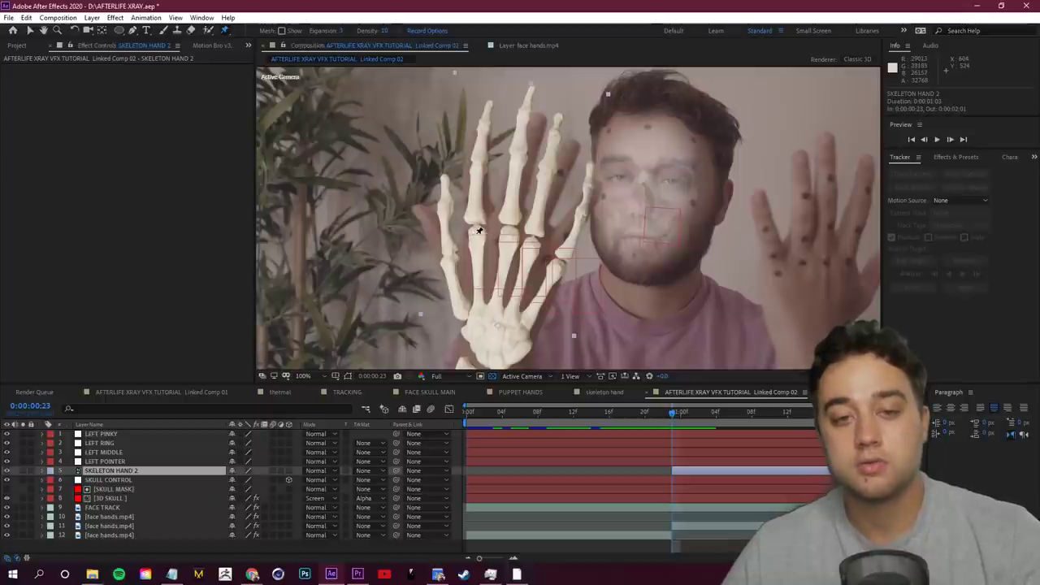
pyautogui.click(473, 234)
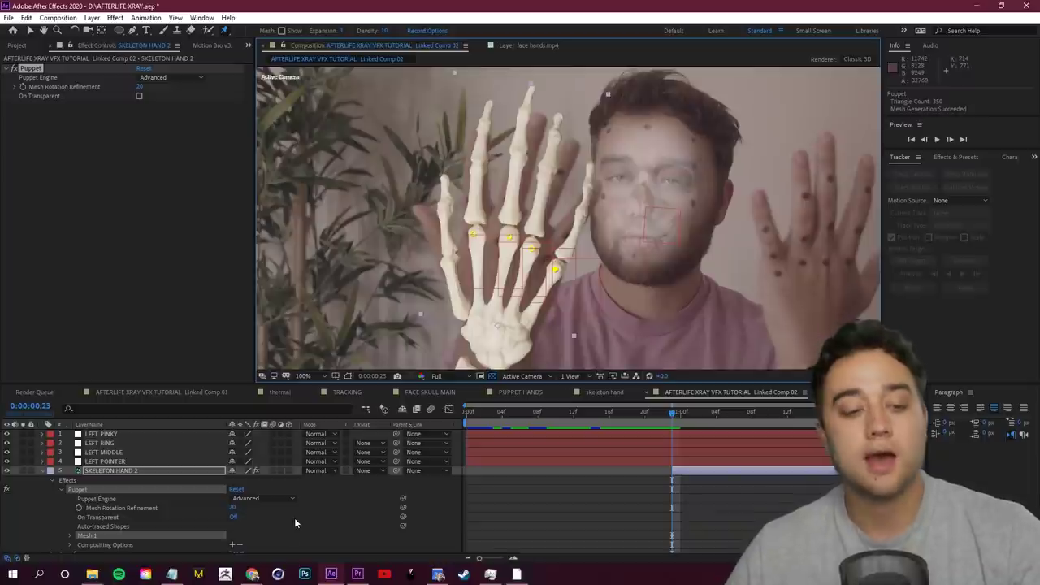
# Step: Reveal the individual puppet pins under Deform in Mesh 1 of SKELETON HAND 2's Puppet effect
pyautogui.scroll(-2, 328, 501)
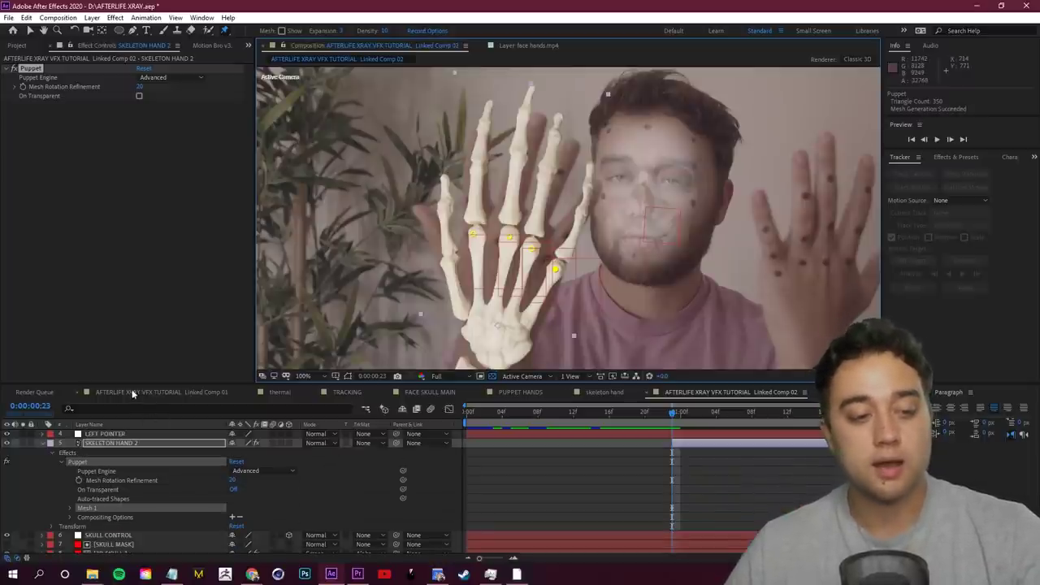
pyautogui.moveTo(132, 386); pyautogui.dragTo(126, 369)
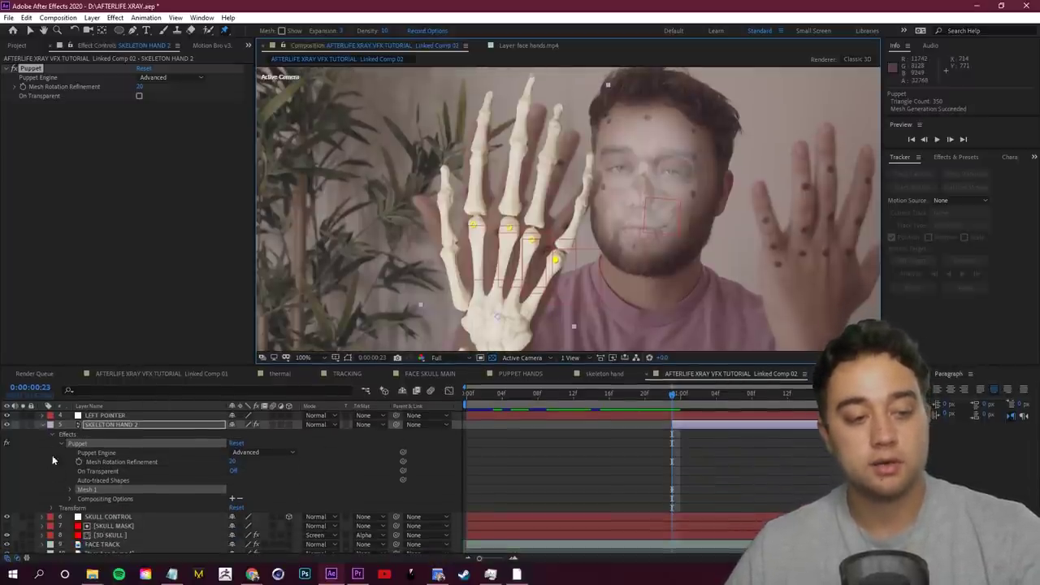
pyautogui.click(65, 443)
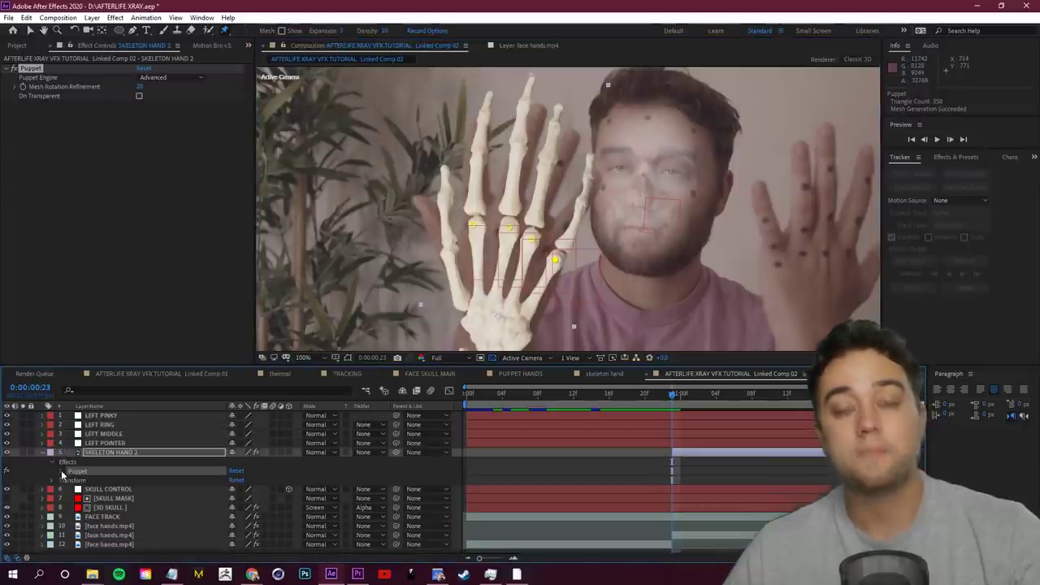
pyautogui.click(62, 472)
pyautogui.click(70, 516)
pyautogui.scroll(-2, 54, 509)
pyautogui.click(79, 489)
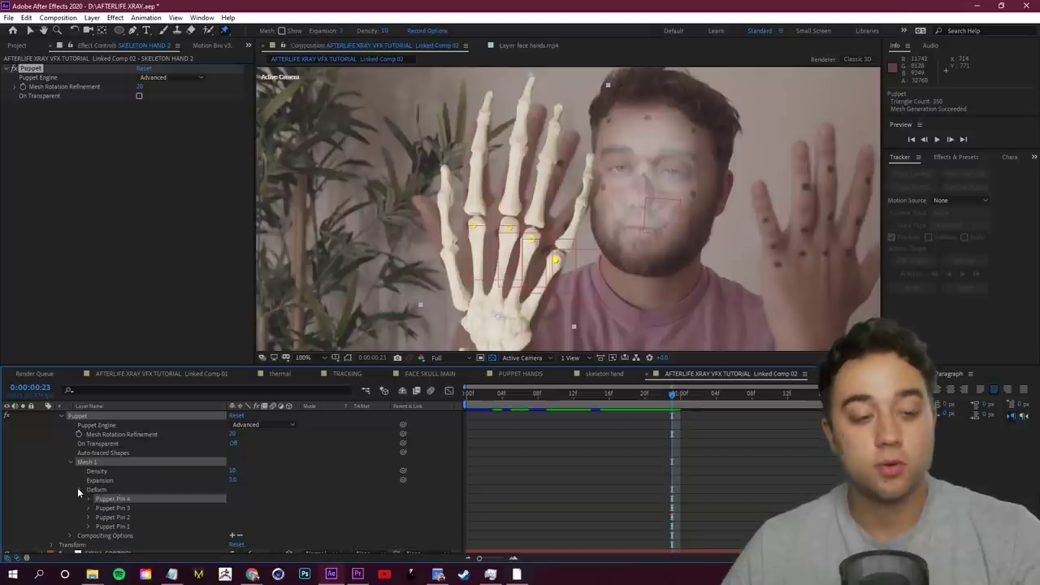
pyautogui.scroll(-1, 56, 474)
# Step: Select each of the four puppet pins in turn to identify which knuckle it controls
pyautogui.click(118, 496)
pyautogui.click(116, 490)
pyautogui.click(116, 480)
pyautogui.click(117, 472)
pyautogui.click(117, 498)
pyautogui.click(119, 489)
pyautogui.click(118, 480)
pyautogui.click(119, 472)
pyautogui.click(119, 498)
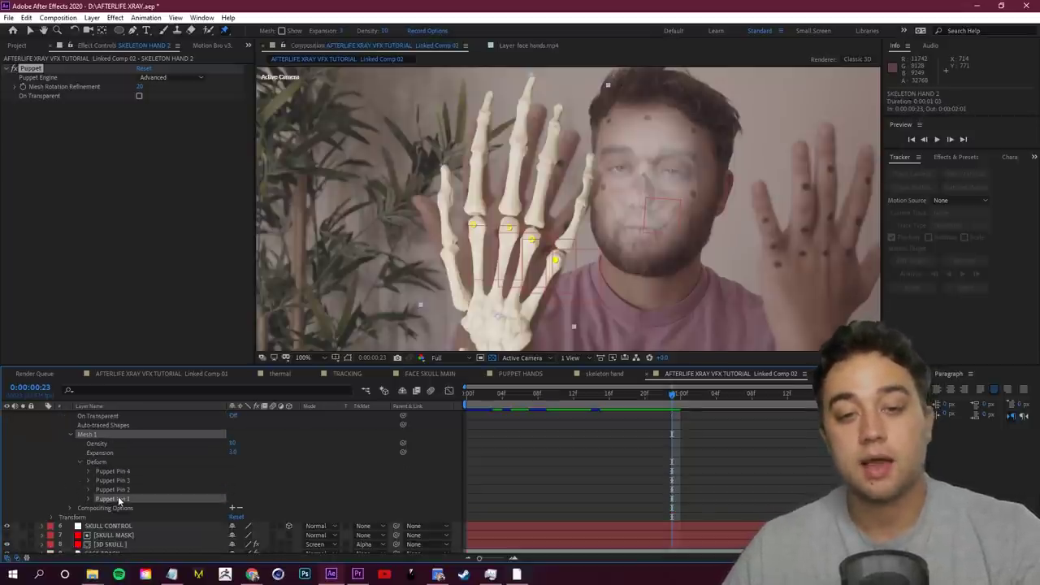
pyautogui.click(121, 480)
# Step: Rename Puppet Pin 1 to POINTER
pyautogui.click(130, 499)
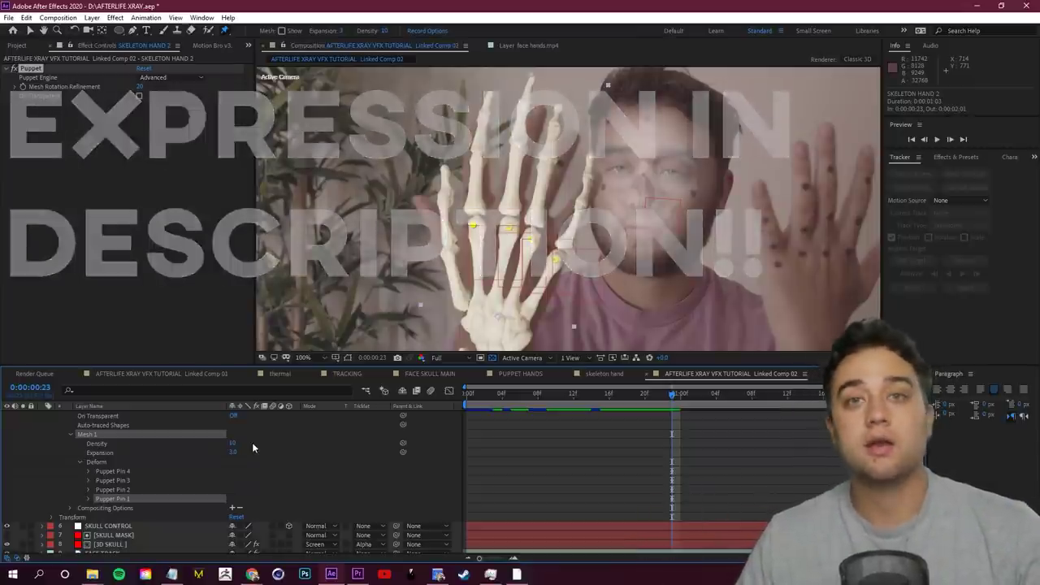
pyautogui.rightClick(120, 503)
pyautogui.click(160, 448)
pyautogui.write('POINTER')
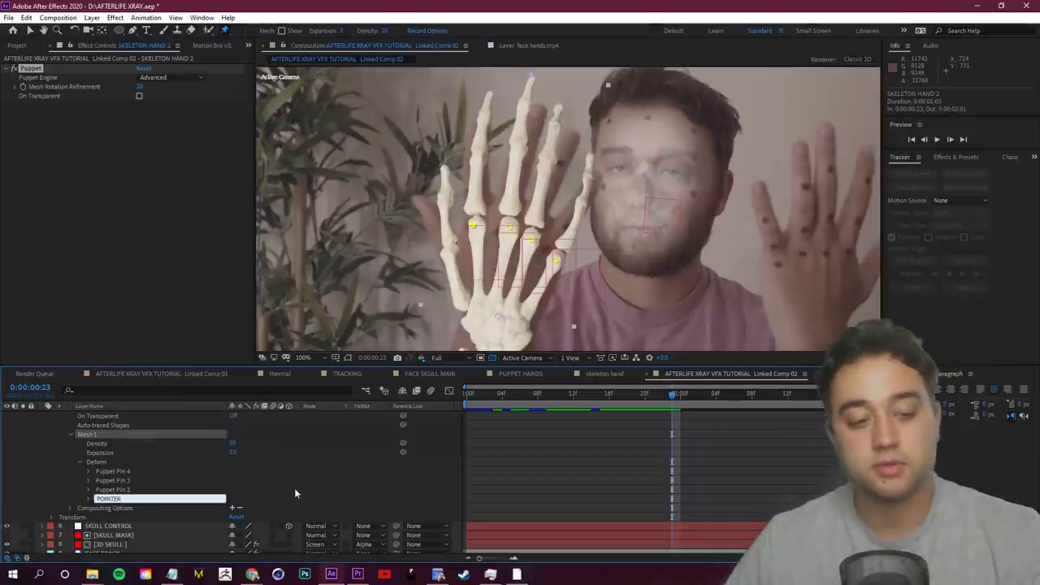
pyautogui.press('Return')
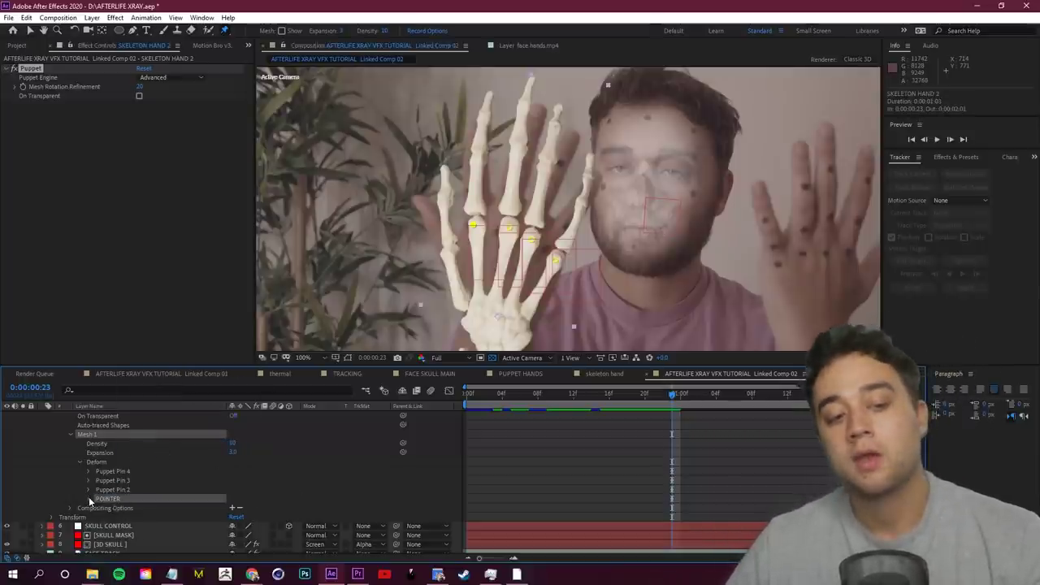
# Step: Set the POINTER pin's Pin Type to Advanced
pyautogui.click(88, 499)
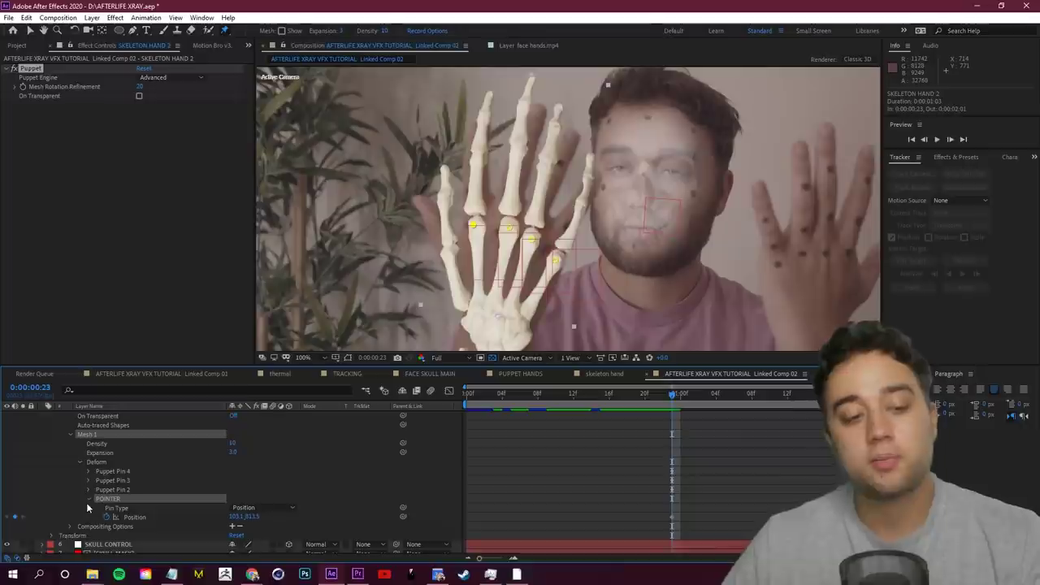
pyautogui.click(263, 512)
pyautogui.click(265, 552)
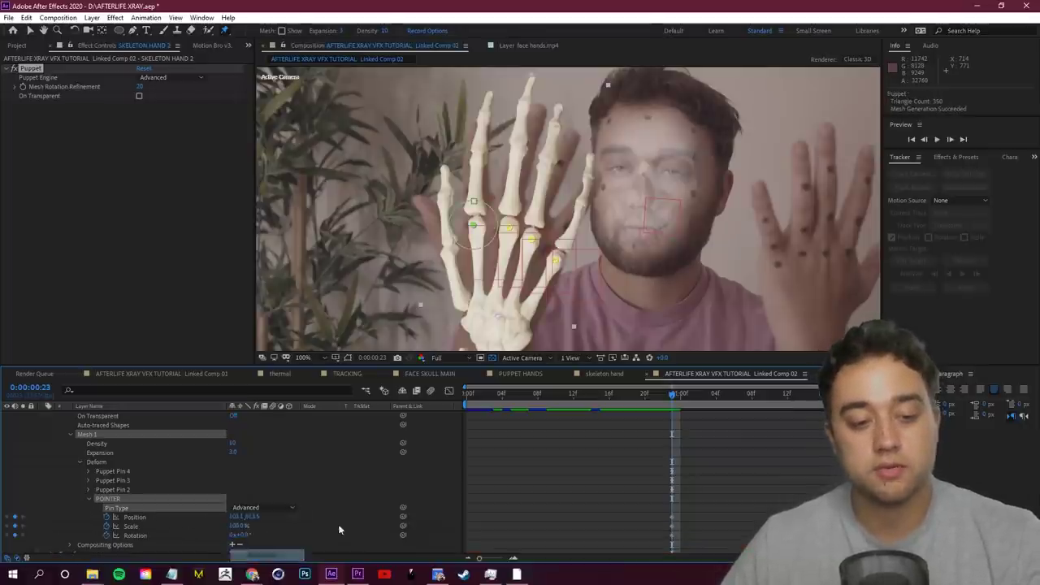
# Step: Give the POINTER pin's Position the null-following expression containing nullpos=n.toComp(n.anchorPoint); and fromComp(nullpos);
pyautogui.scroll(-2, 440, 421)
pyautogui.scroll(2, 694, 463)
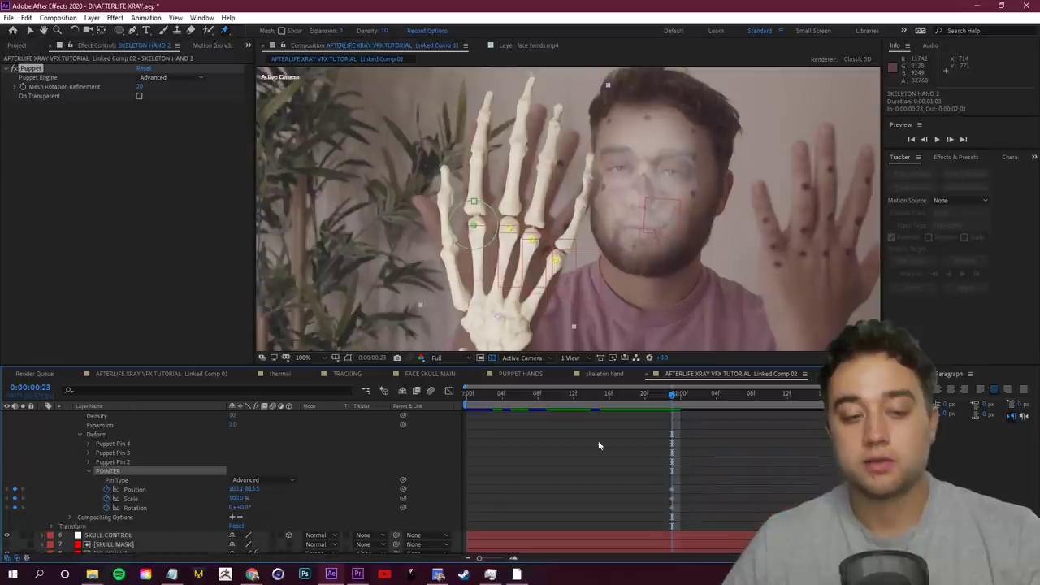
pyautogui.keyDown('alt'); pyautogui.click(107, 490); pyautogui.keyUp('alt')
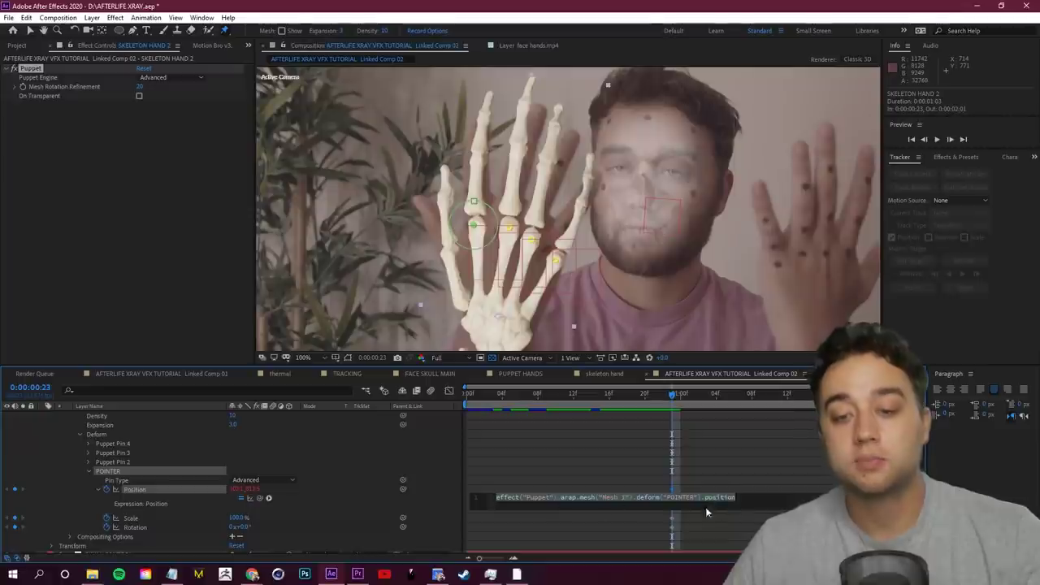
pyautogui.click(666, 510)
pyautogui.click(598, 499)
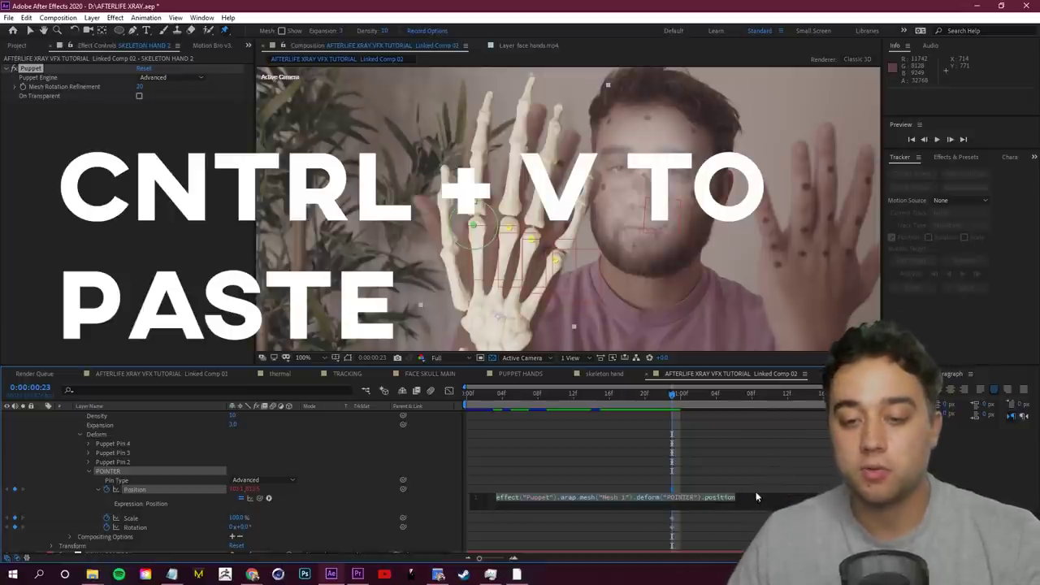
pyautogui.write('nullpos=n.toComp(n.anchorPoint); fromComp(nullpos);')
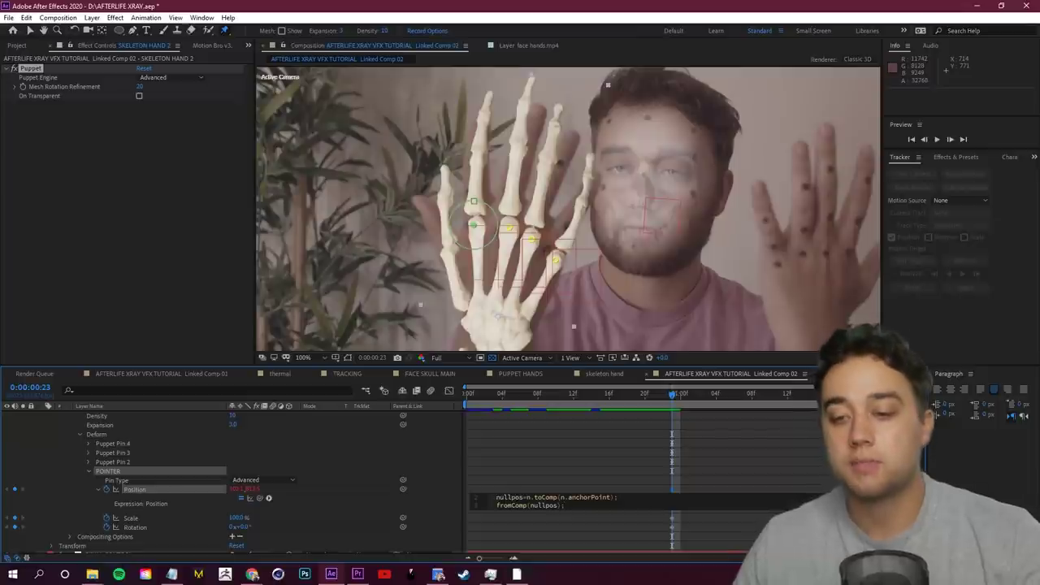
# Step: Complete the thisComp.layer reference in the POINTER pin's Position expression with the LEFT POINTER null and apply the expression
pyautogui.scroll(1, 563, 505)
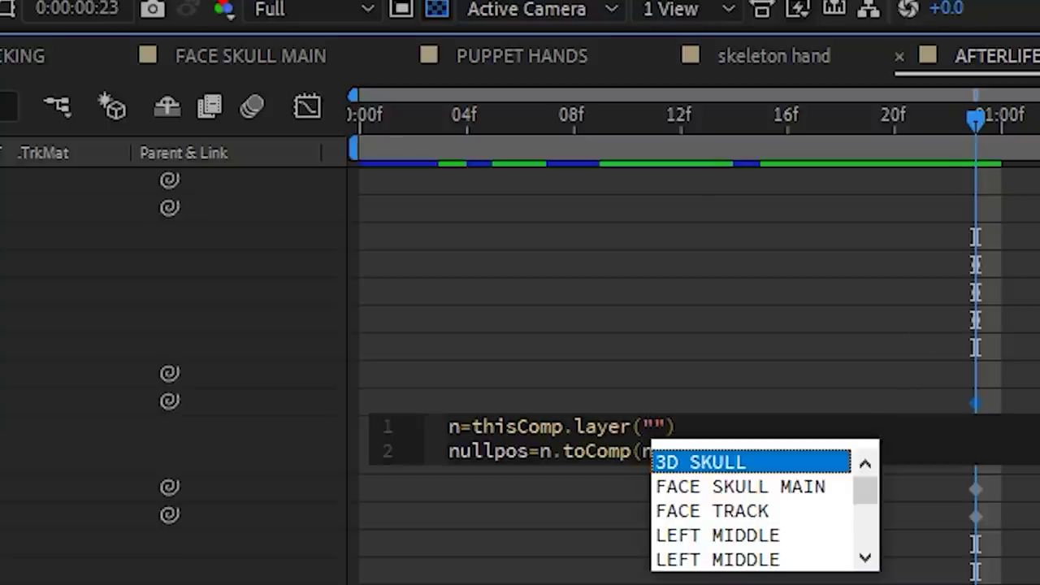
pyautogui.scroll(-3, 812, 512)
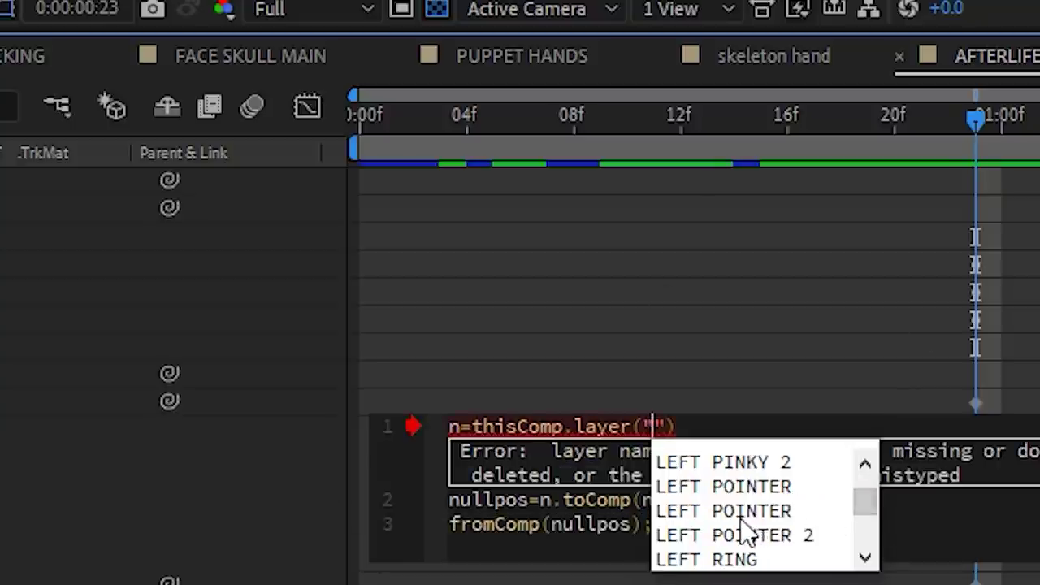
pyautogui.click(747, 514)
pyautogui.click(1004, 156)
# Step: Scrub and preview from 0:00:00:23 onward to check how the skeleton's pointer finger follows its null
pyautogui.moveTo(672, 396); pyautogui.dragTo(787, 417)
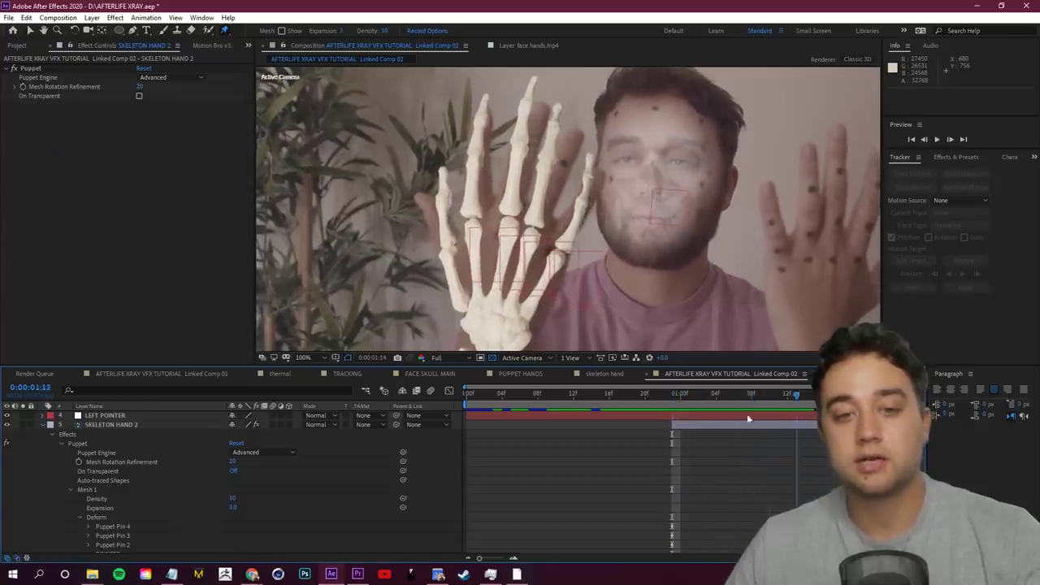
pyautogui.press('space')
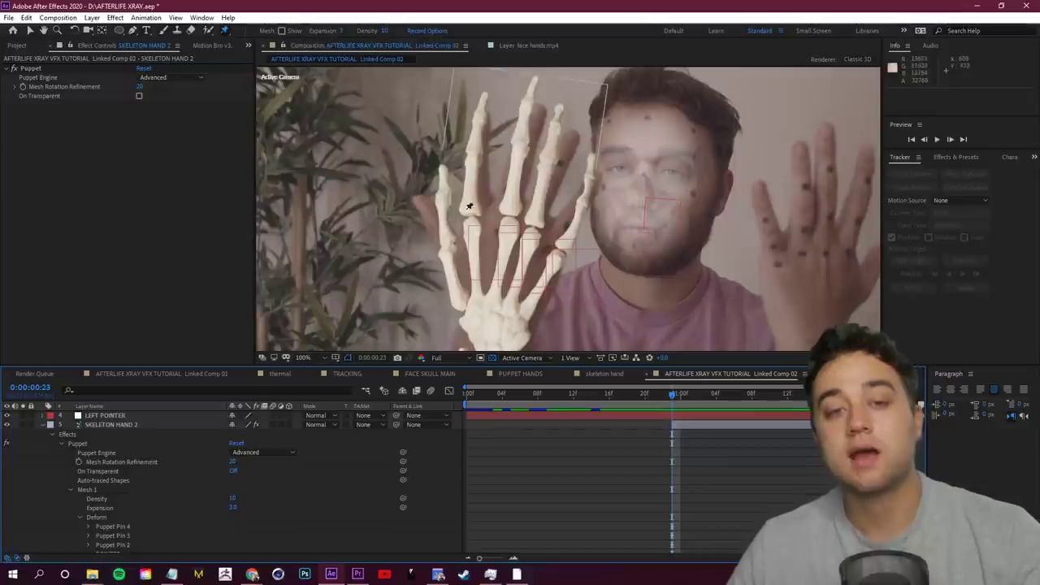
pyautogui.moveTo(705, 397); pyautogui.dragTo(653, 398)
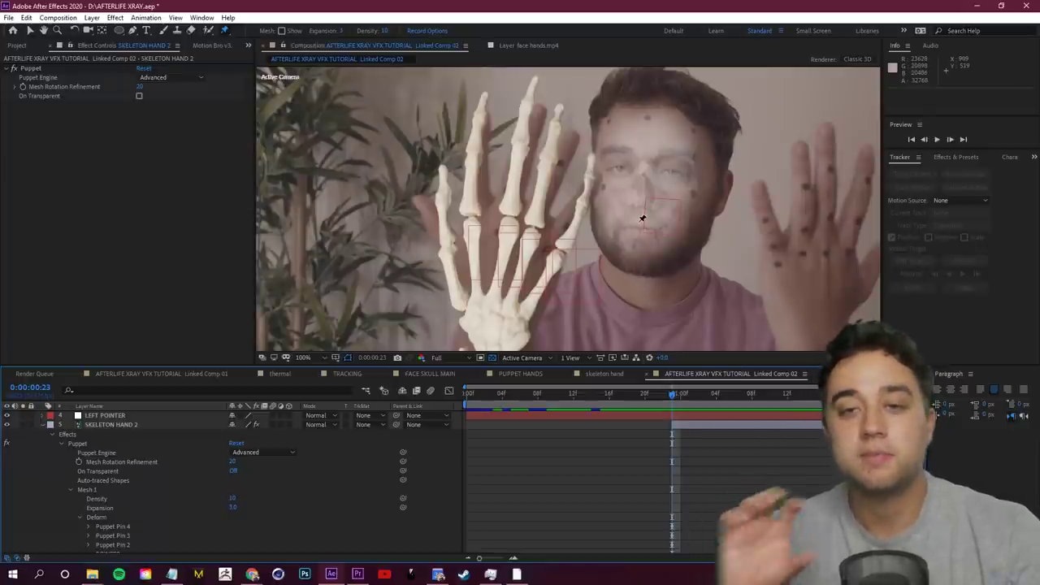
pyautogui.moveTo(670, 390); pyautogui.dragTo(715, 401)
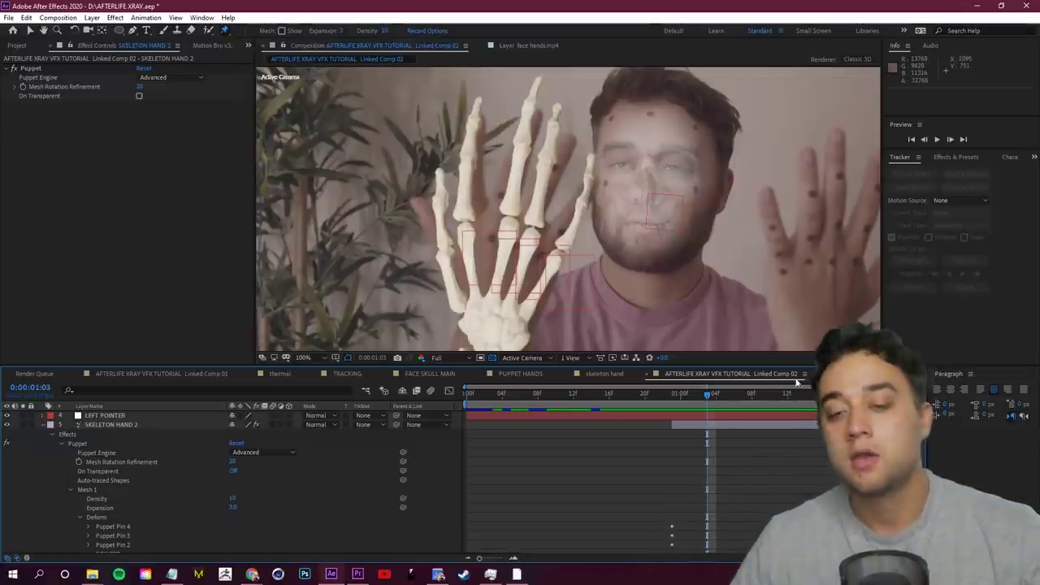
pyautogui.moveTo(722, 401); pyautogui.dragTo(671, 447)
# Step: Collapse the POINTER pin and rename Puppet Pin 2 to MIDDLE
pyautogui.scroll(-3, 171, 465)
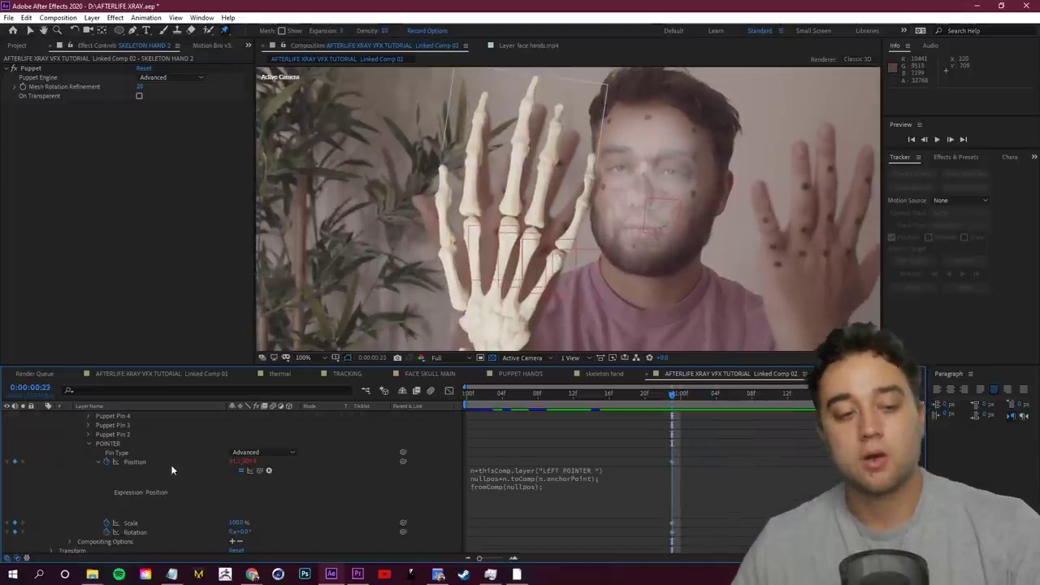
pyautogui.click(89, 471)
pyautogui.click(118, 462)
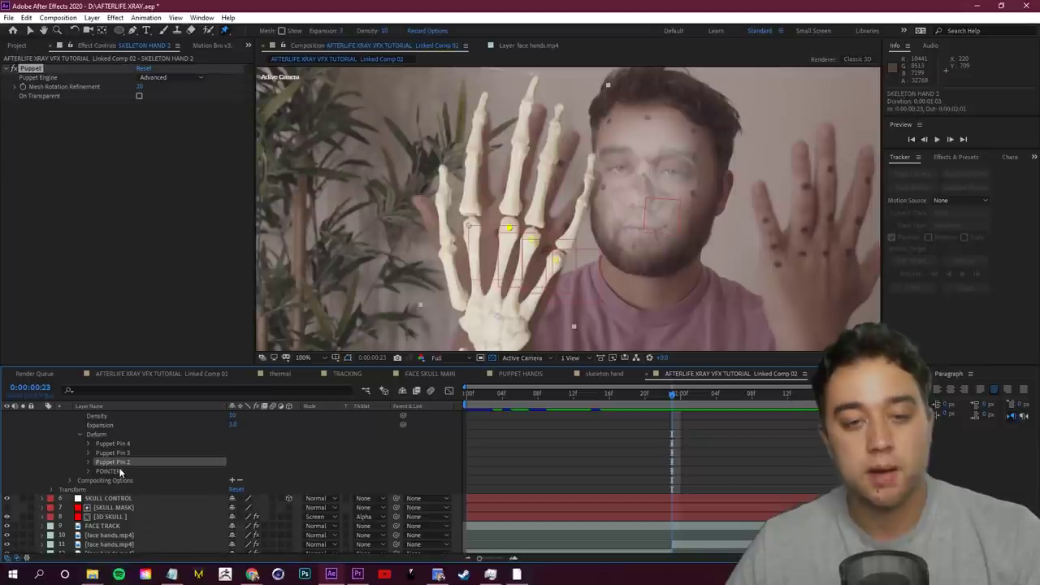
pyautogui.rightClick(120, 469)
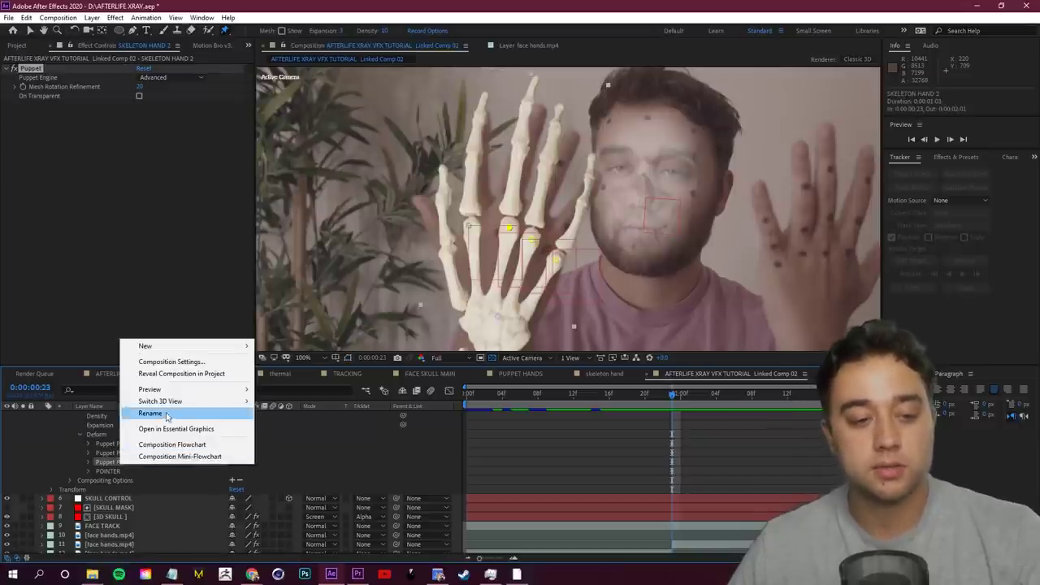
pyautogui.click(150, 413)
pyautogui.write('MIDDLE')
pyautogui.press('Return')
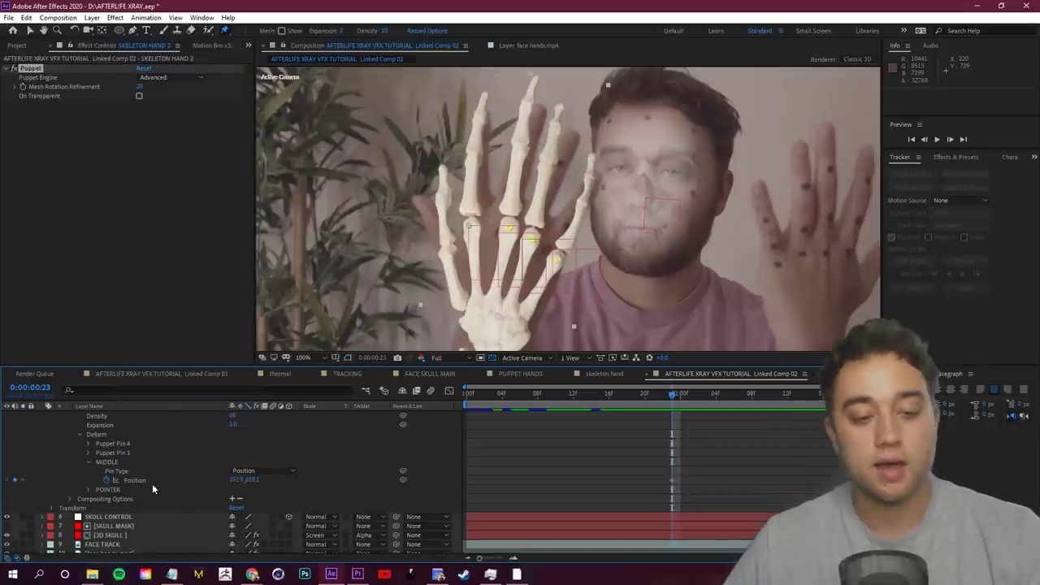
# Step: Set the MIDDLE pin's type to Advanced and give its Position the null-following expression referencing the LEFT MID layer
pyautogui.click(240, 471)
pyautogui.click(273, 521)
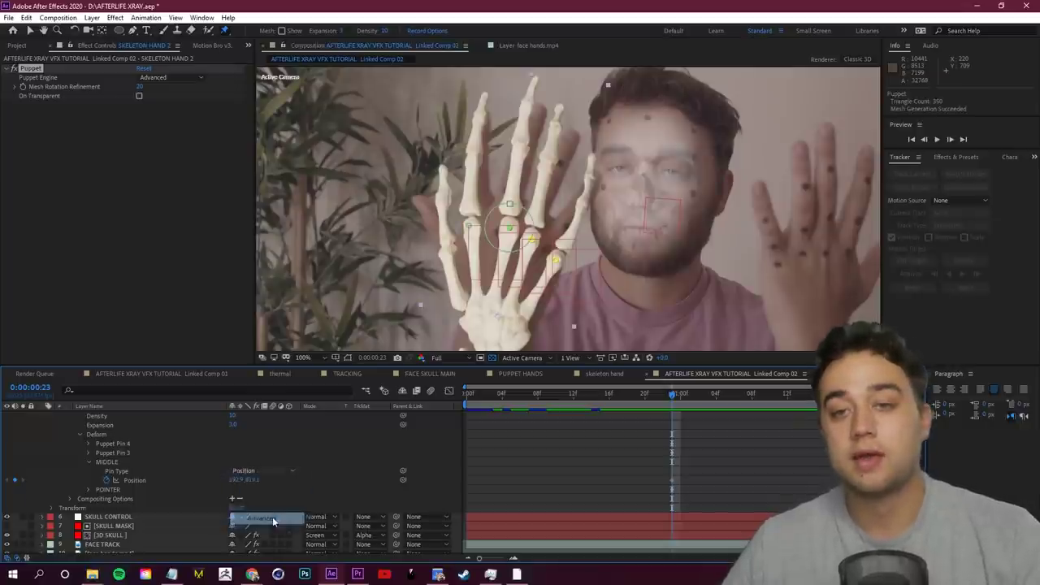
pyautogui.keyDown('alt'); pyautogui.click(106, 480); pyautogui.keyUp('alt')
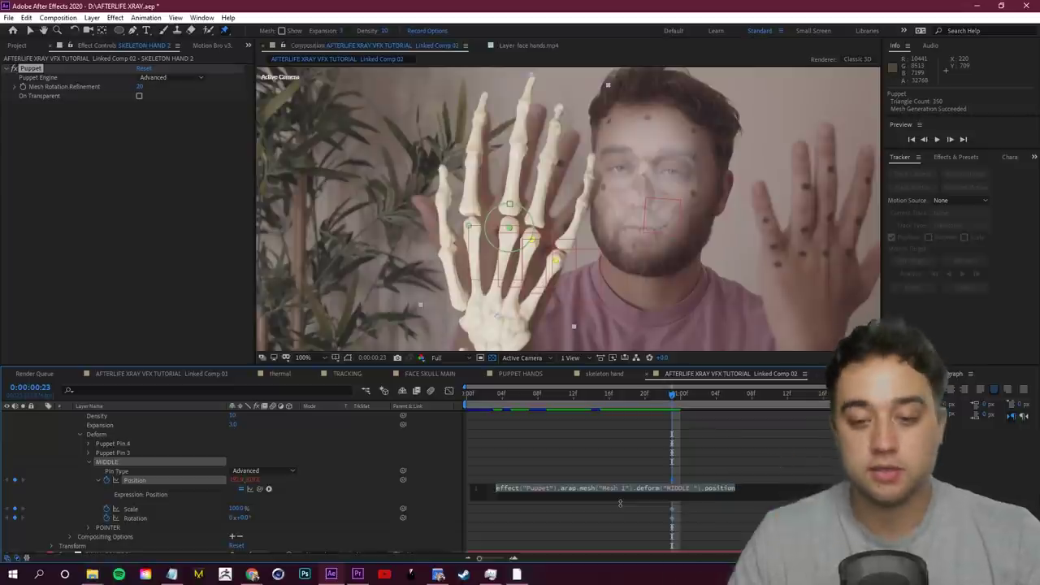
pyautogui.hotkey('ctrl', 'v')
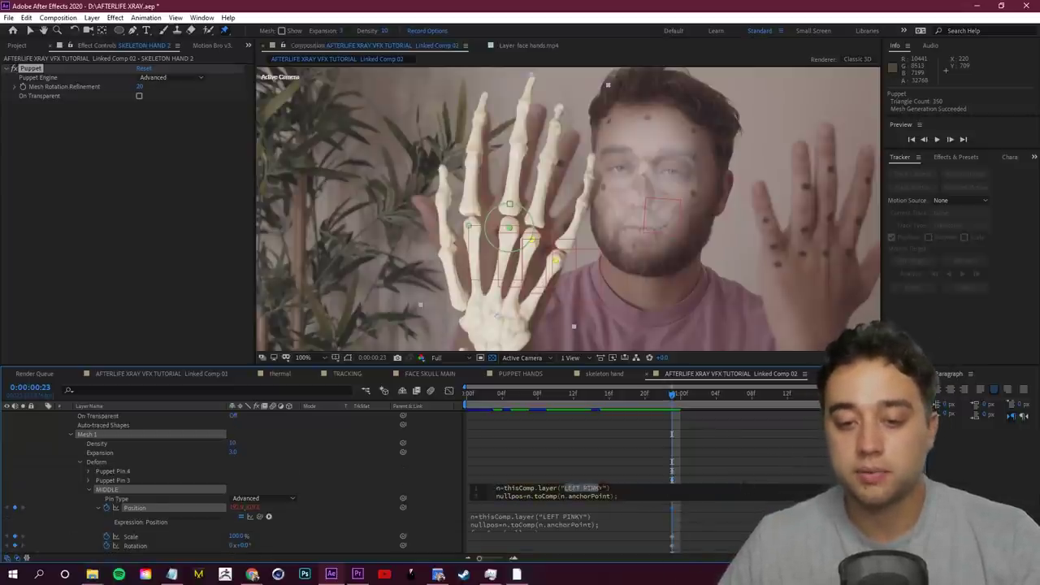
pyautogui.write('LEFT')
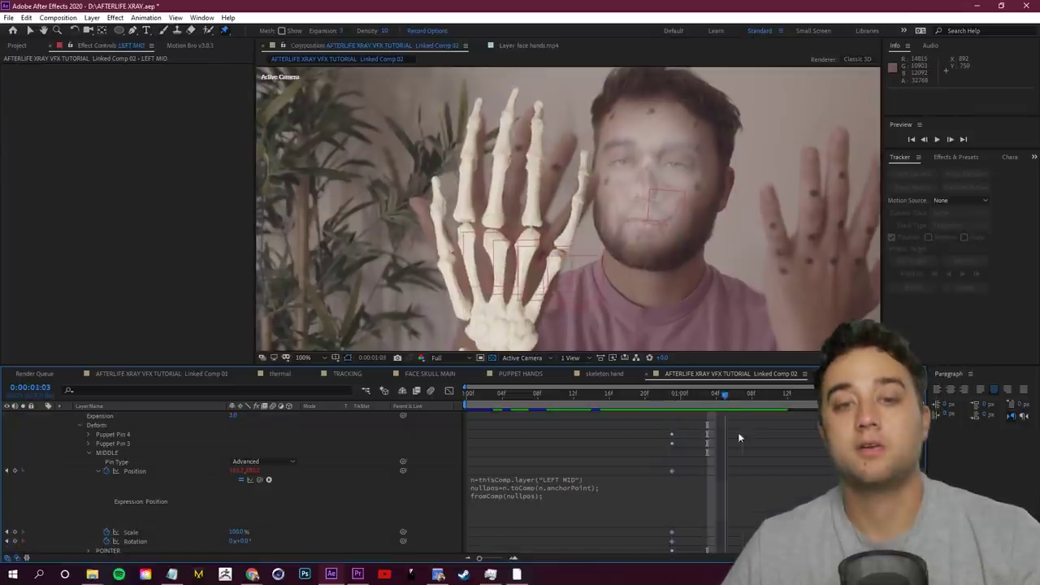
# Step: Scrub back to 0:00:00:23 to check the middle finger's movement, and collapse the MIDDLE pin
pyautogui.moveTo(739, 437); pyautogui.dragTo(690, 436)
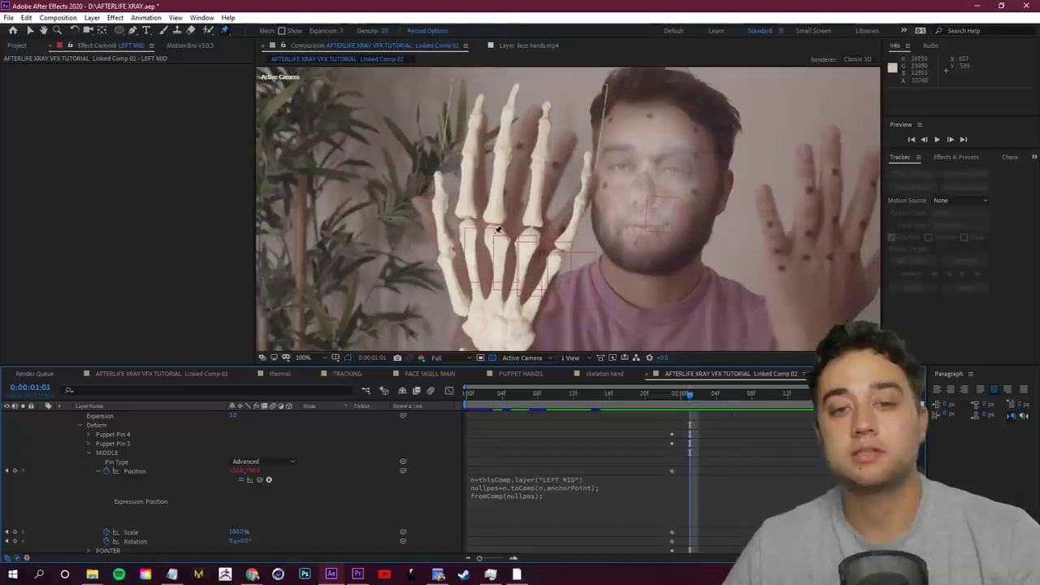
pyautogui.moveTo(689, 395); pyautogui.dragTo(672, 427)
pyautogui.click(90, 453)
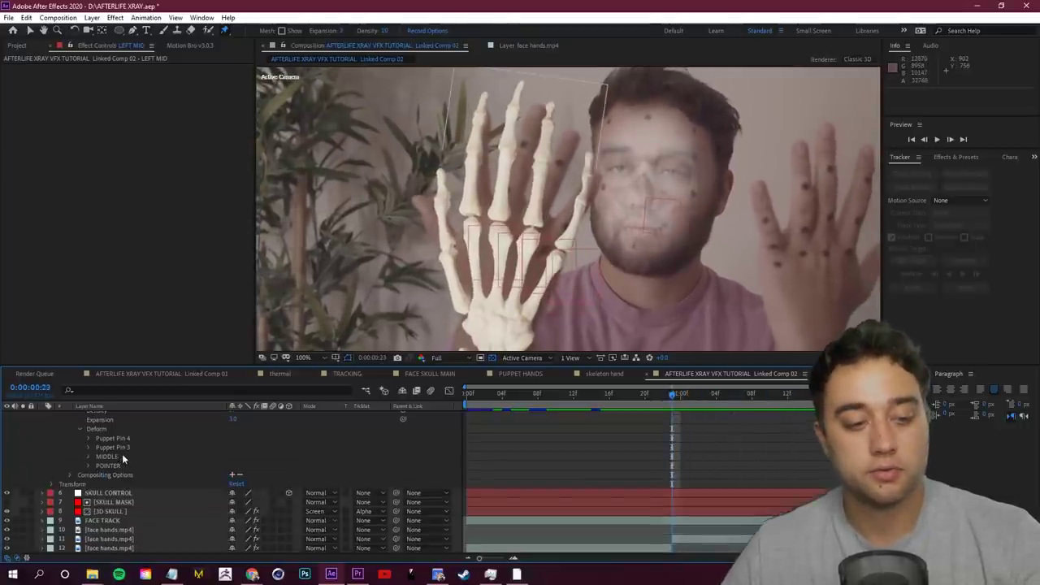
# Step: Rename Puppet Pin 3 to RING
pyautogui.click(119, 448)
pyautogui.rightClick(119, 446)
pyautogui.click(166, 395)
pyautogui.write('RING')
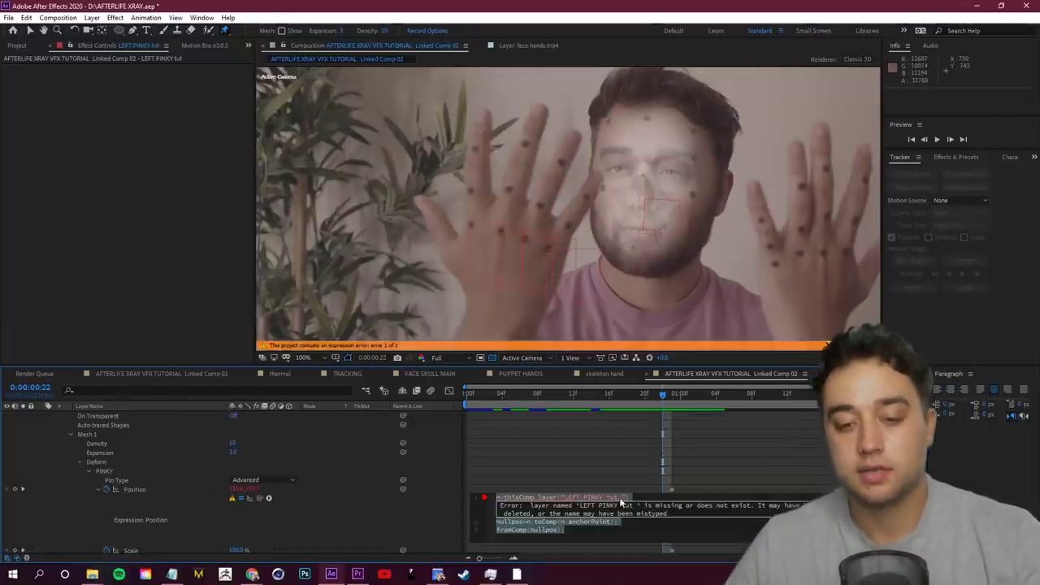
# Step: Correct the layer name in the PINKY pin's Position expression to "LEFT PINKY tut" and apply it
pyautogui.press('BackSpace')
pyautogui.click(687, 492)
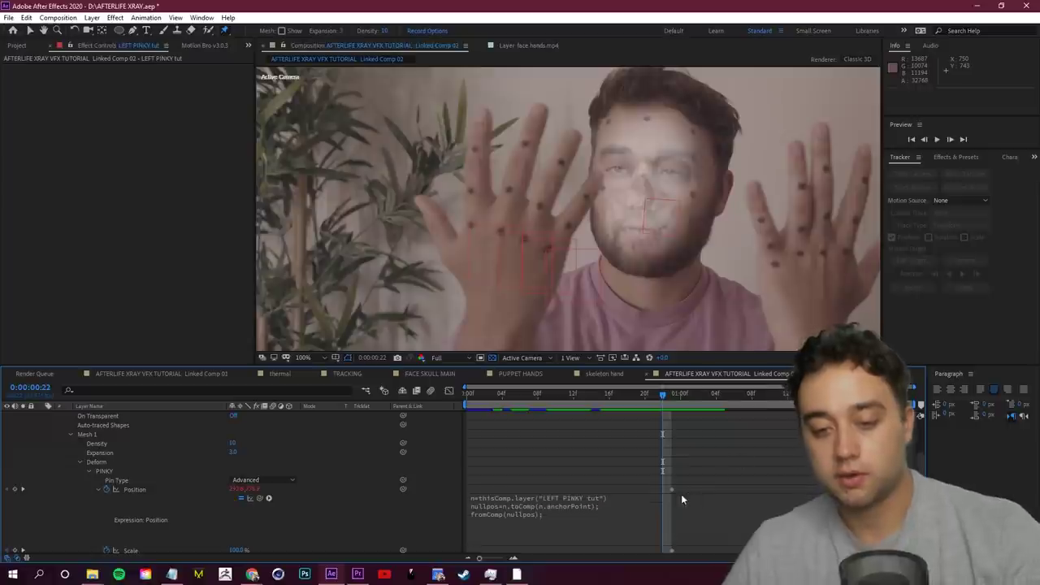
# Step: Scrub and play the timeline to check how the pinned skeleton hand follows the tracked left hand
pyautogui.moveTo(663, 399); pyautogui.dragTo(644, 455)
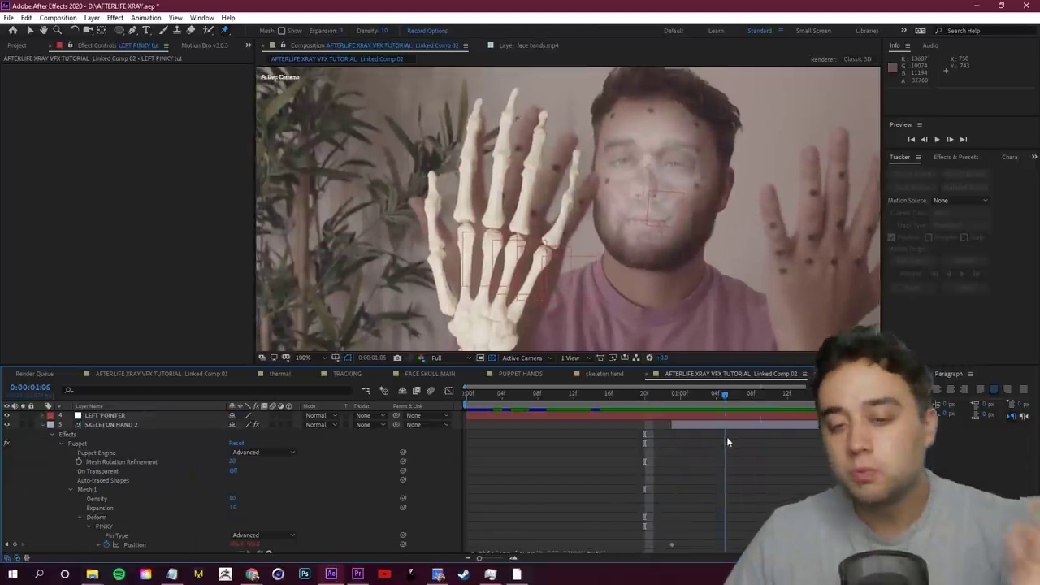
pyautogui.press('space')
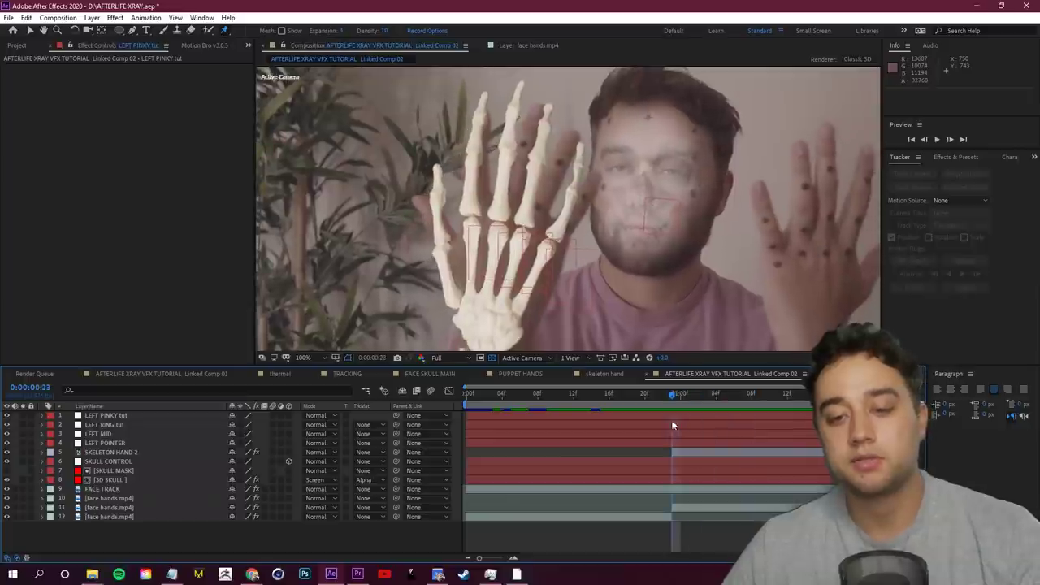
pyautogui.press('space')
# Step: Try posing the four fingers of SKELETON HAND 2 with extra puppet pins, scrub through the motion, and undo the pins
pyautogui.click(163, 451)
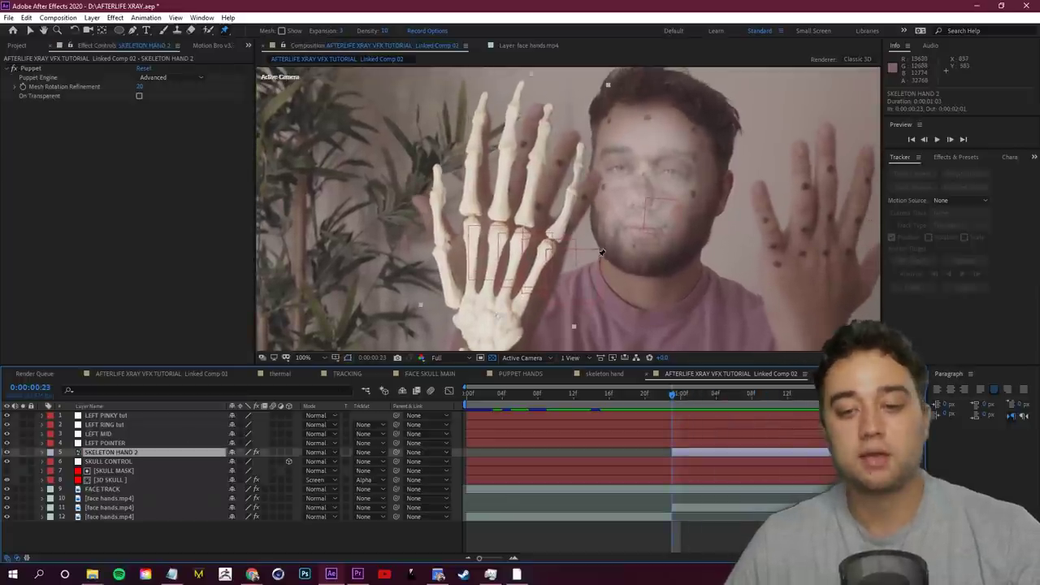
pyautogui.click(474, 159)
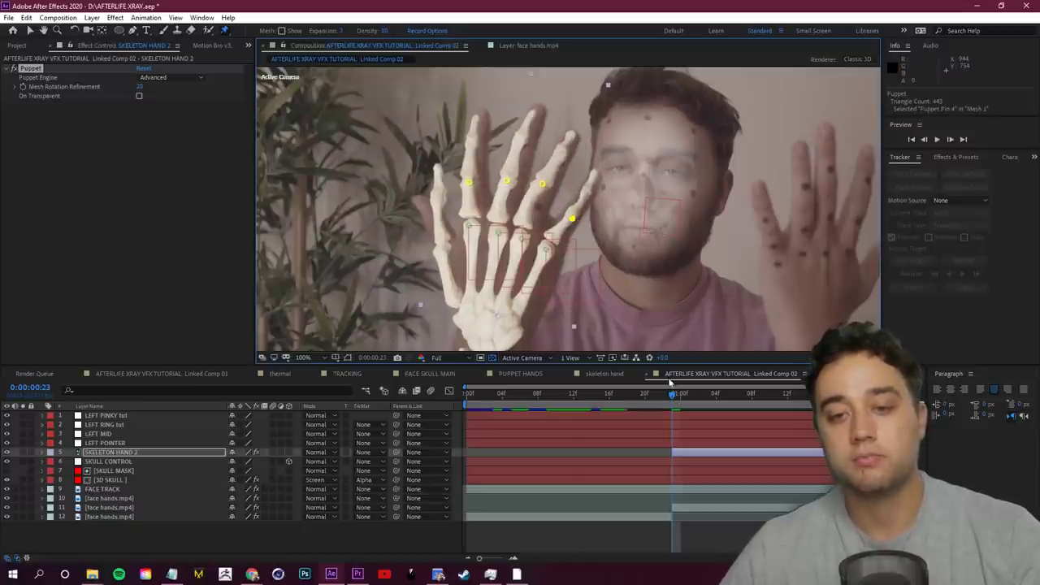
pyautogui.moveTo(671, 394); pyautogui.dragTo(767, 428)
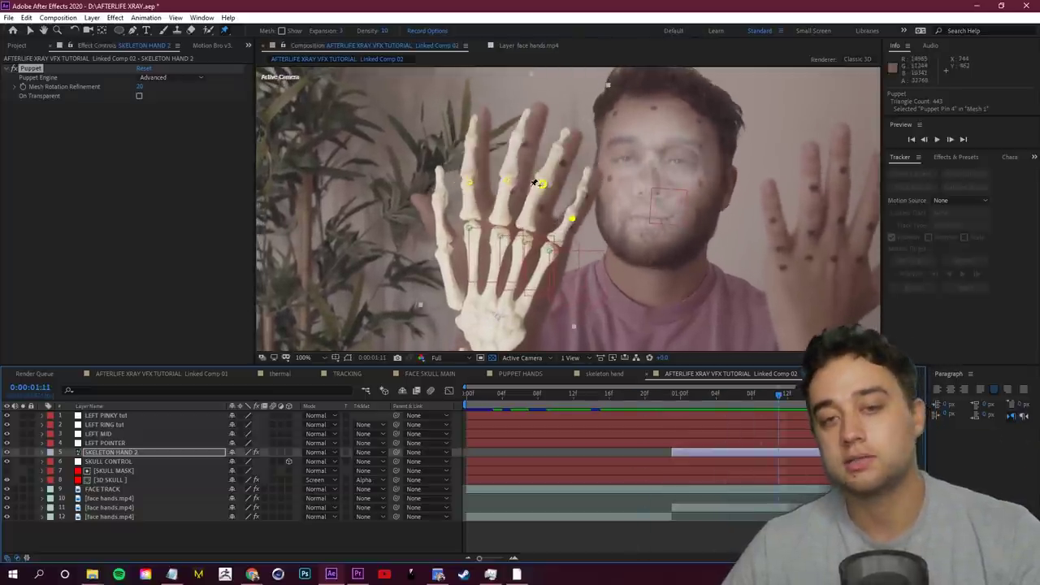
pyautogui.press('space')
pyautogui.hotkey('ctrl', 'z')
pyautogui.hotkey('ctrl', 'z')
pyautogui.hotkey('ctrl', 'z')
pyautogui.hotkey('ctrl', 'z')
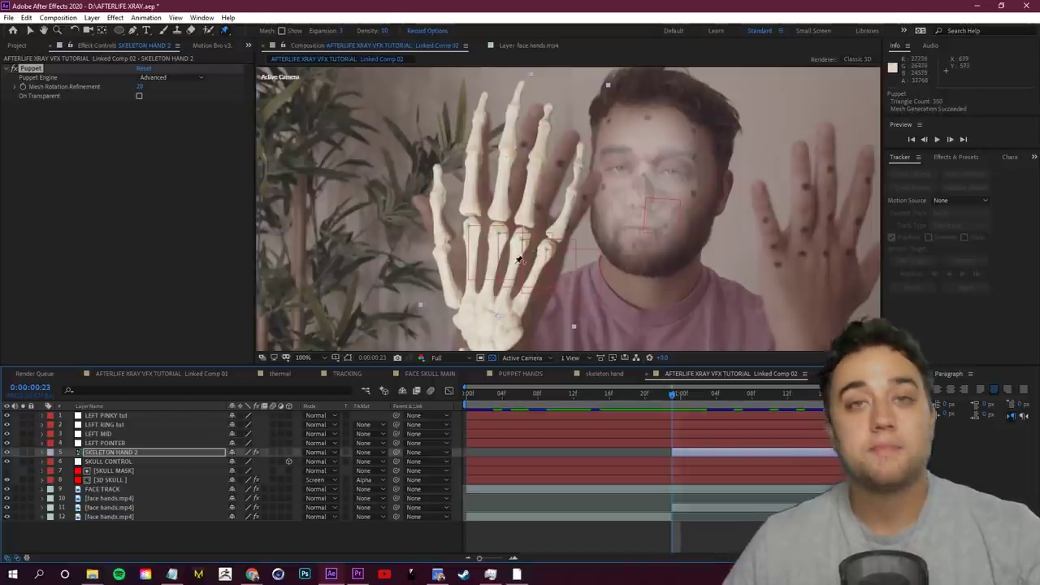
# Step: Check the LEFT POINTER and LEFT PINKY tut nulls, and toggle SKELETON HAND 2's visibility to examine the real fingers beneath it
pyautogui.click(106, 444)
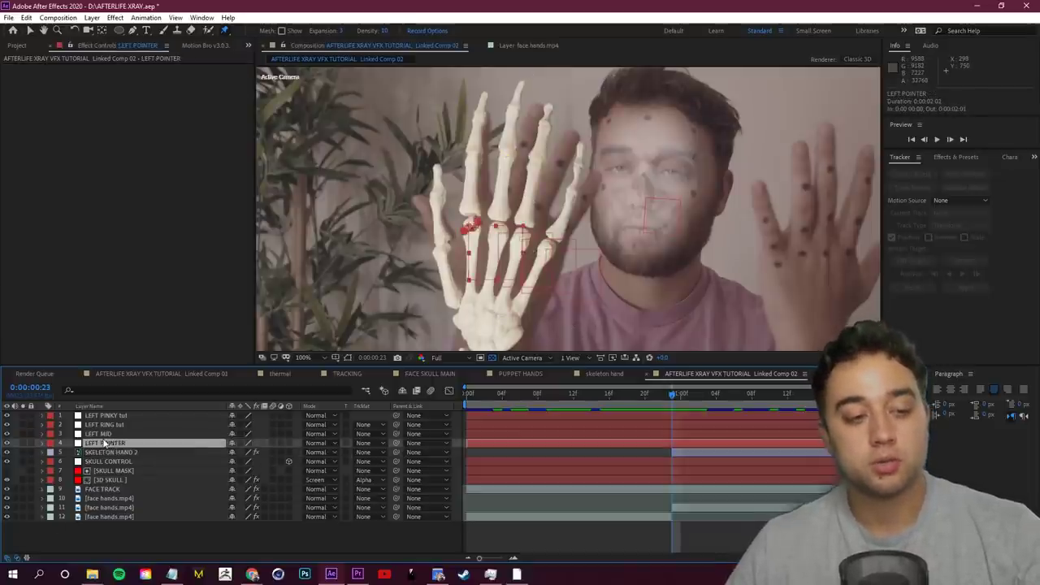
pyautogui.click(94, 417)
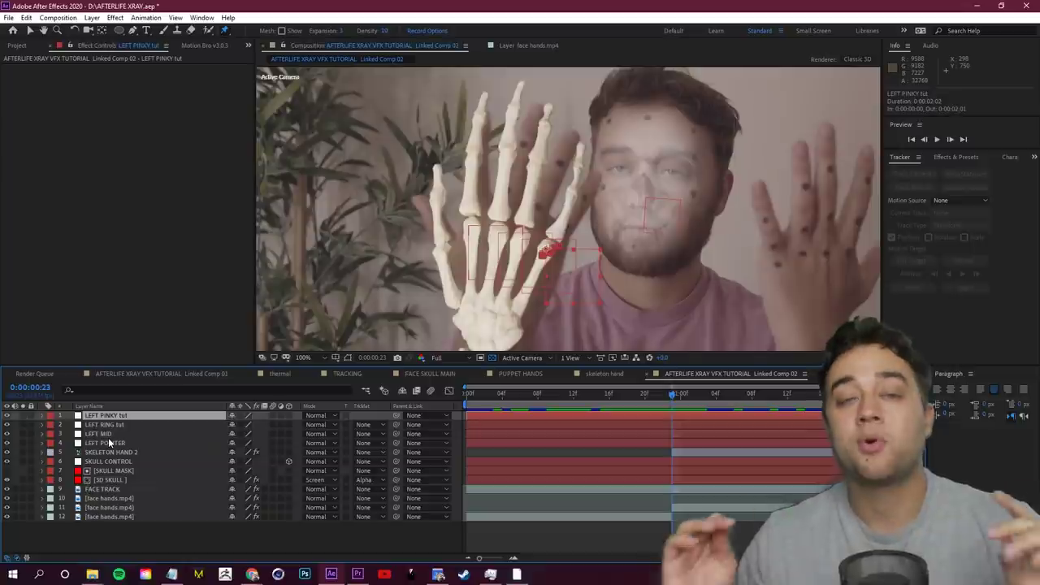
pyautogui.click(107, 452)
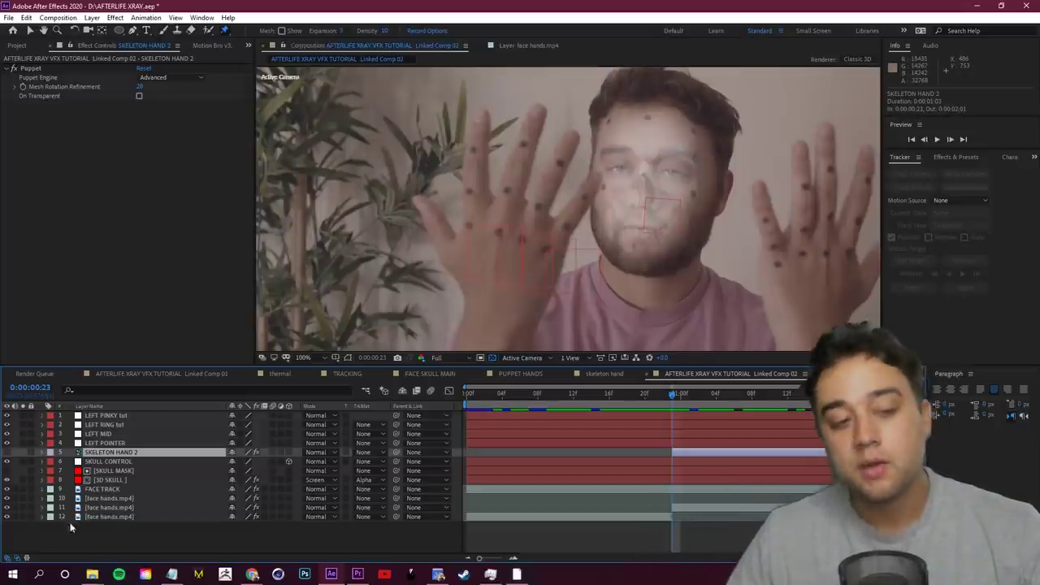
pyautogui.click(6, 451)
pyautogui.press('u')
pyautogui.click(41, 415)
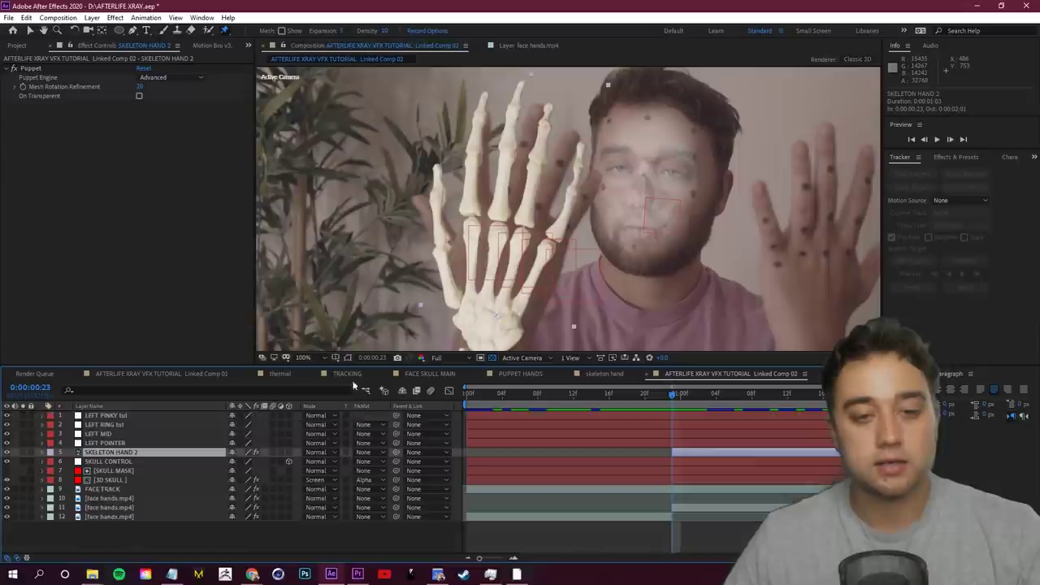
# Step: Add a puppet pin partway up each of the four fingers of SKELETON HAND 2 and reveal the new pins under Deform
pyautogui.click(501, 178)
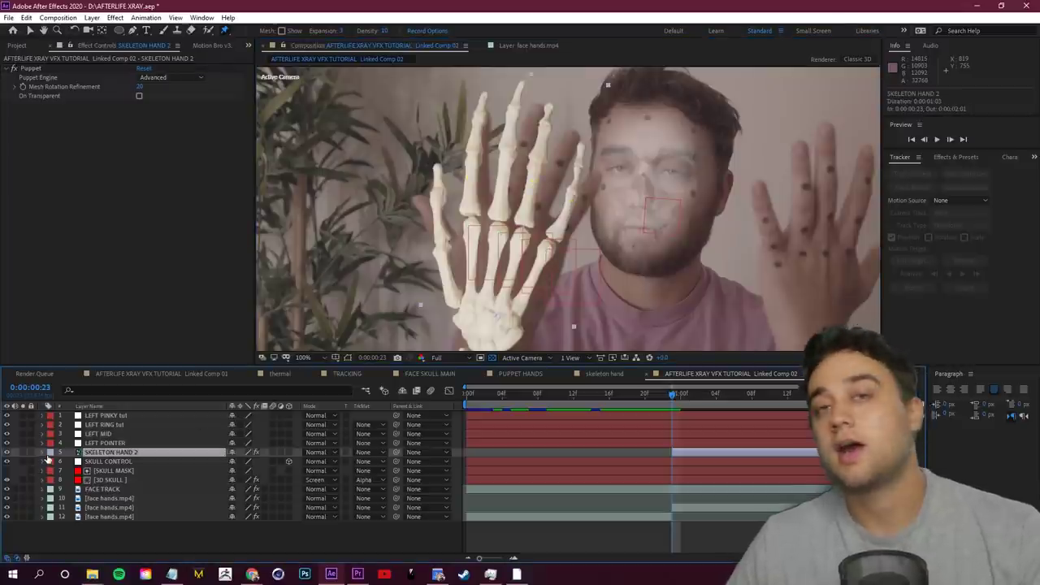
pyautogui.press('u')
pyautogui.press('u')
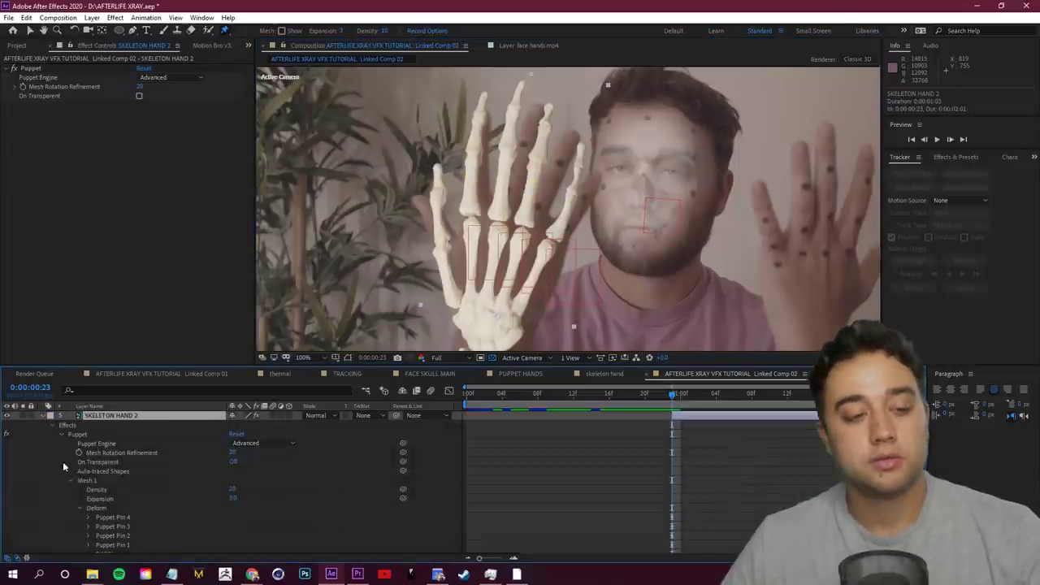
pyautogui.click(70, 480)
pyautogui.click(70, 480)
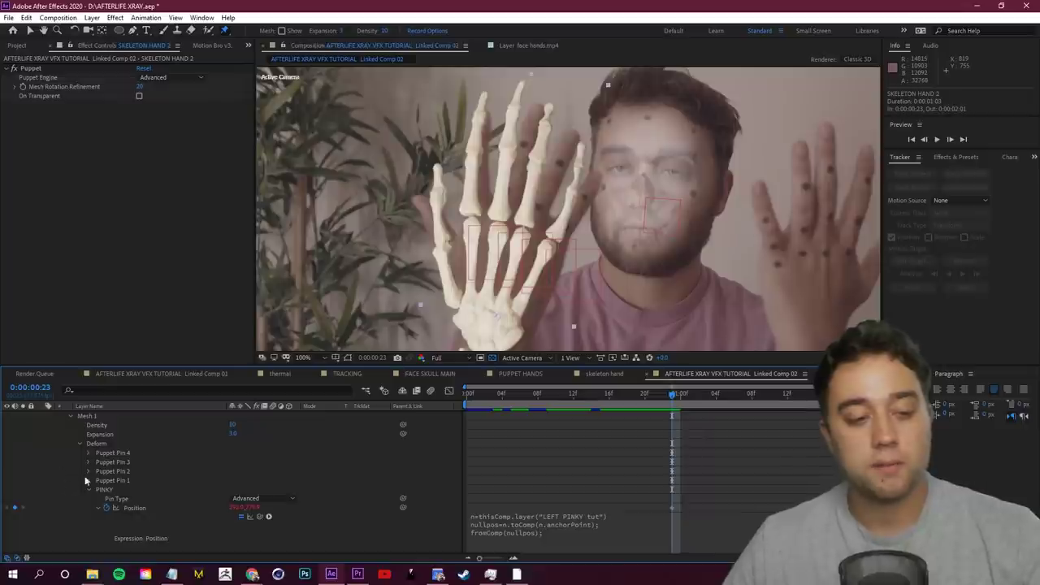
pyautogui.click(88, 489)
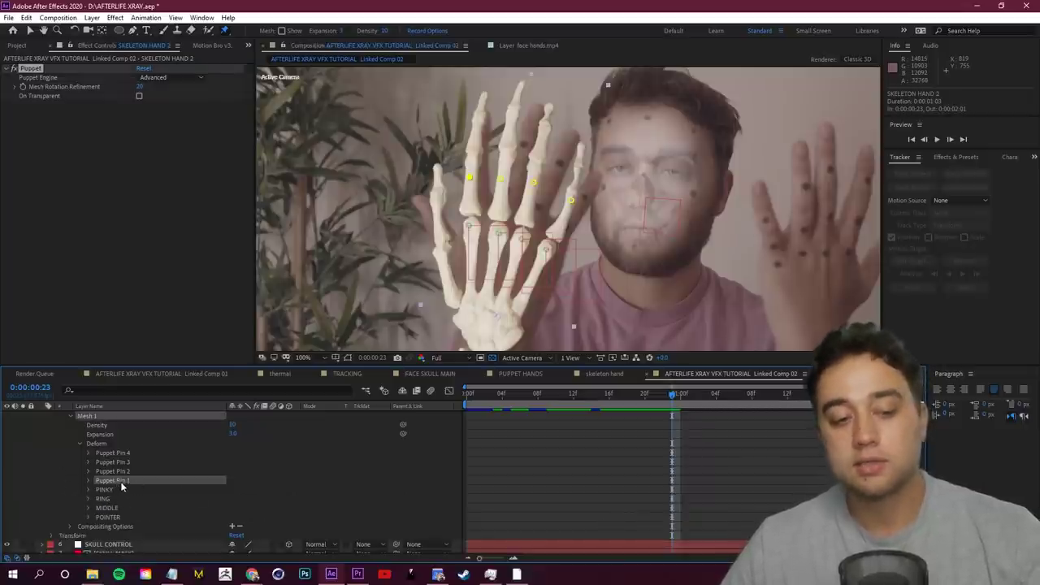
# Step: Set Puppet Pin 1's pin type to Bend at 0:00:00:23
pyautogui.click(88, 480)
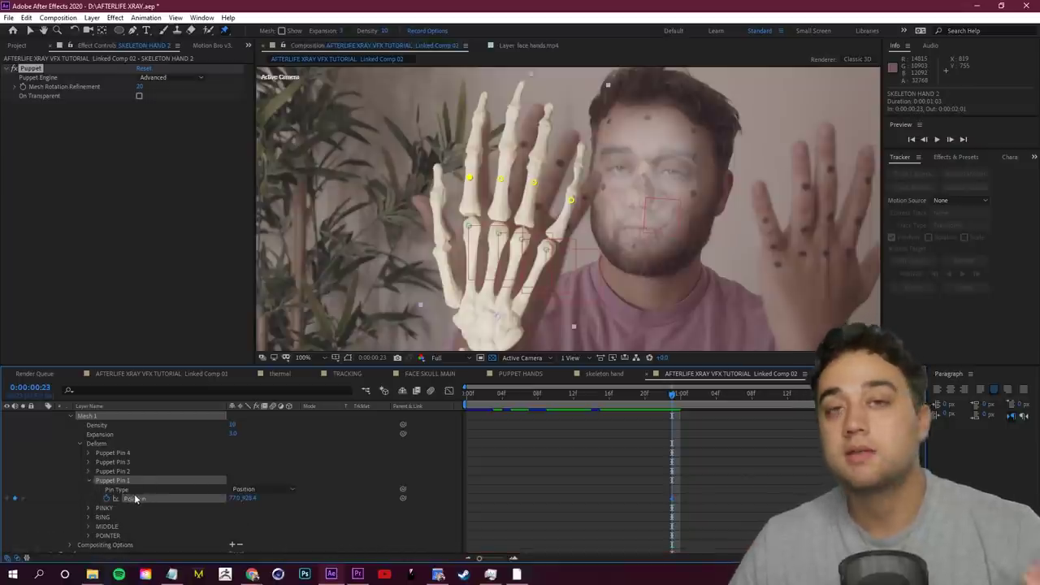
pyautogui.click(237, 490)
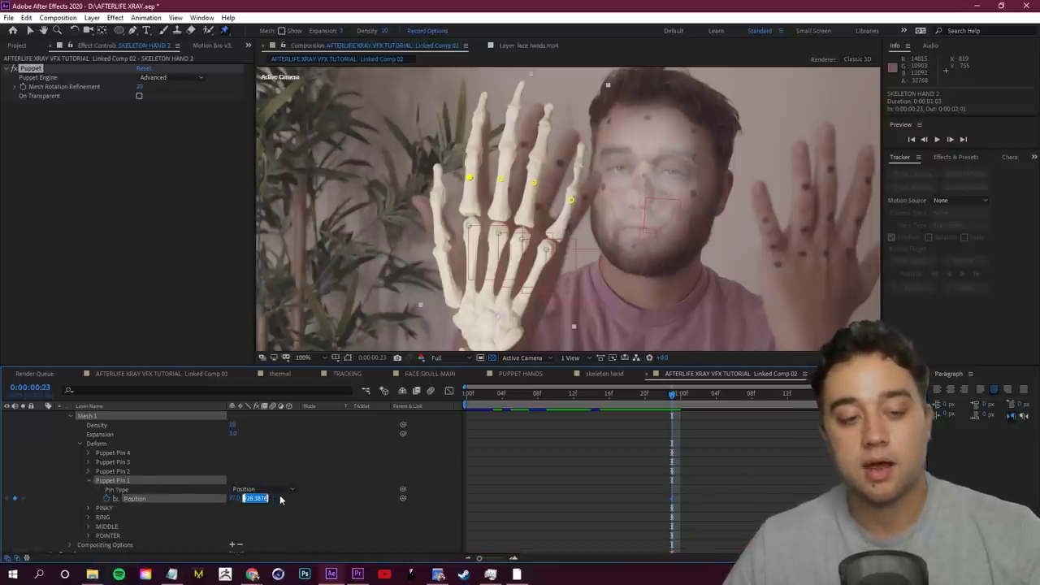
pyautogui.click(261, 489)
pyautogui.click(244, 525)
pyautogui.moveTo(676, 397); pyautogui.dragTo(670, 437)
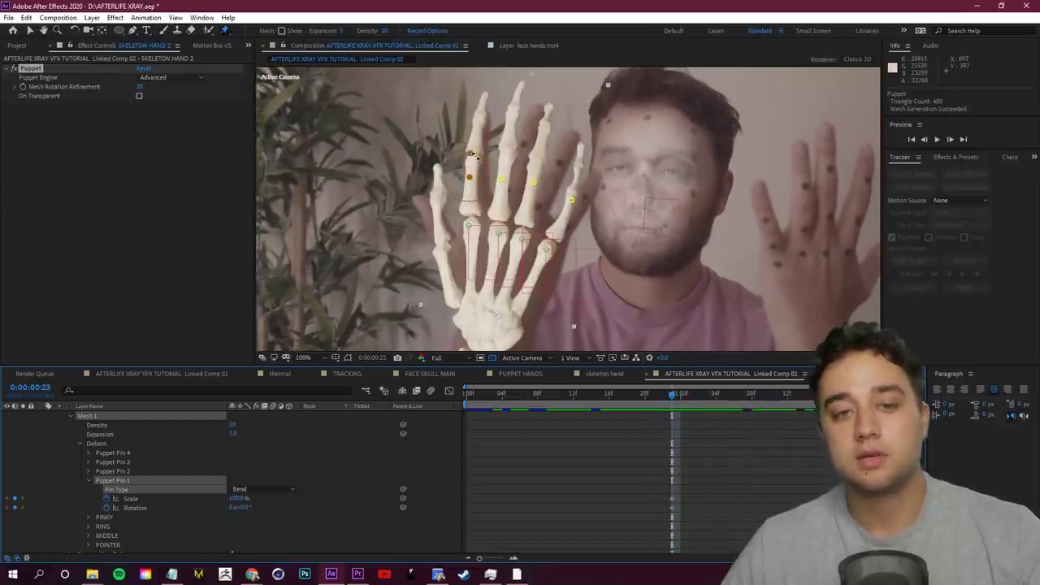
# Step: Adjust the pointer finger's Bend pin by scaling it and testing its rotation, and preview the hand's motion
pyautogui.moveTo(480, 158); pyautogui.dragTo(459, 181)
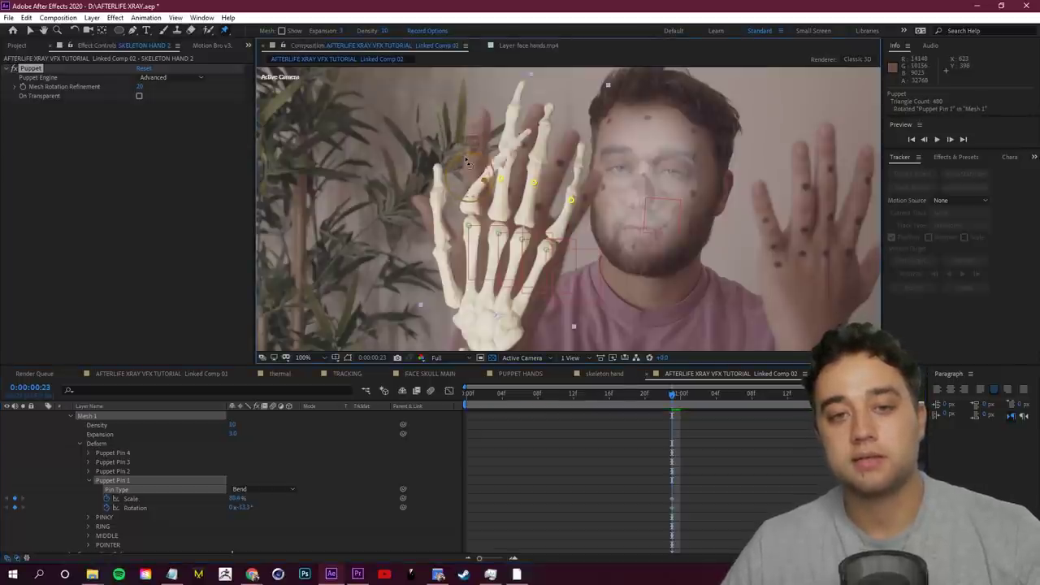
pyautogui.moveTo(676, 396); pyautogui.dragTo(640, 432)
pyautogui.press('space')
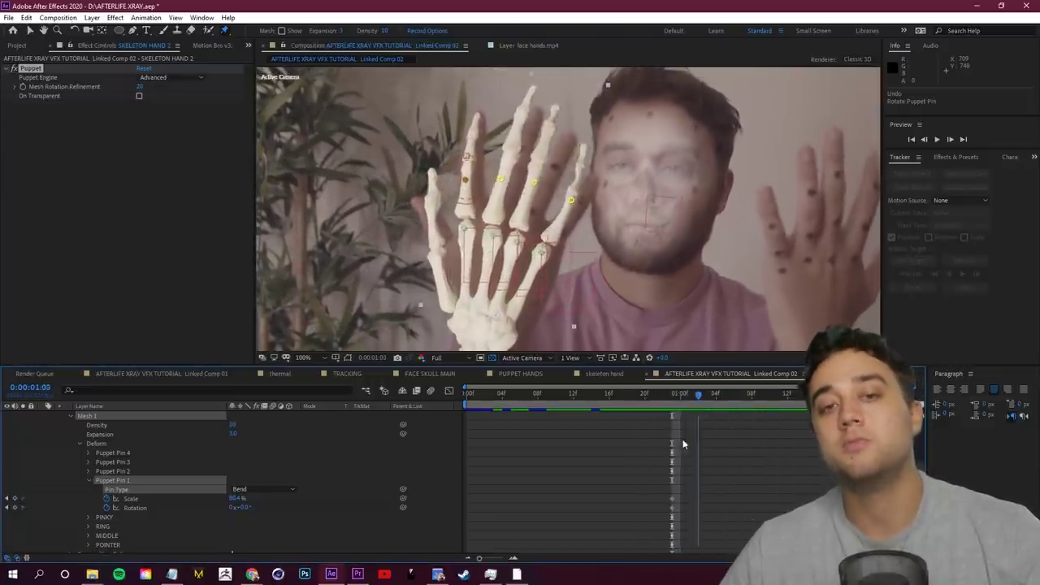
pyautogui.press('space')
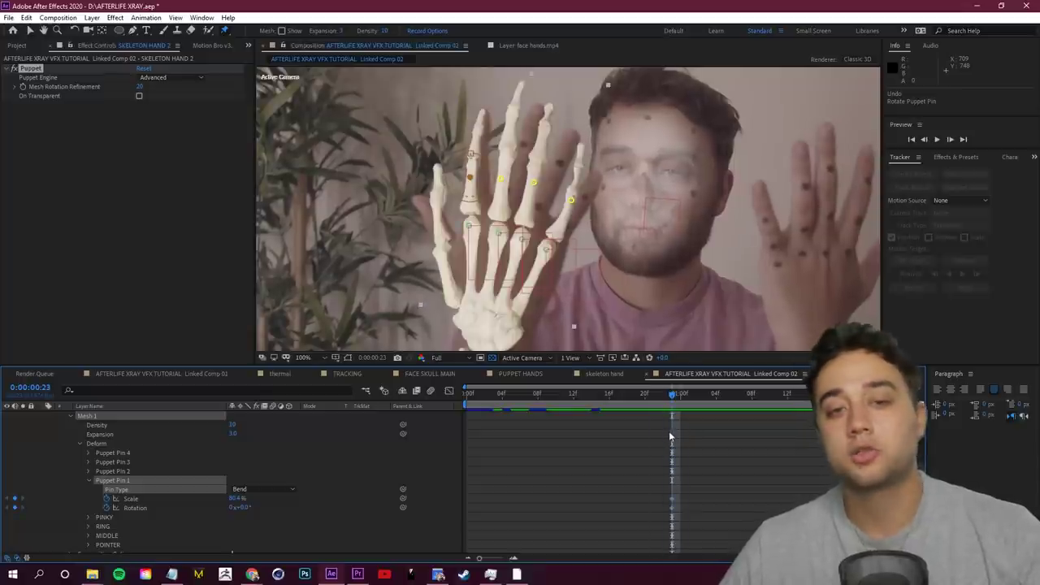
# Step: Set the other new finger pins to Bend, rotate them to align with the real fingers, and scrub to check the motion
pyautogui.click(90, 481)
pyautogui.click(86, 473)
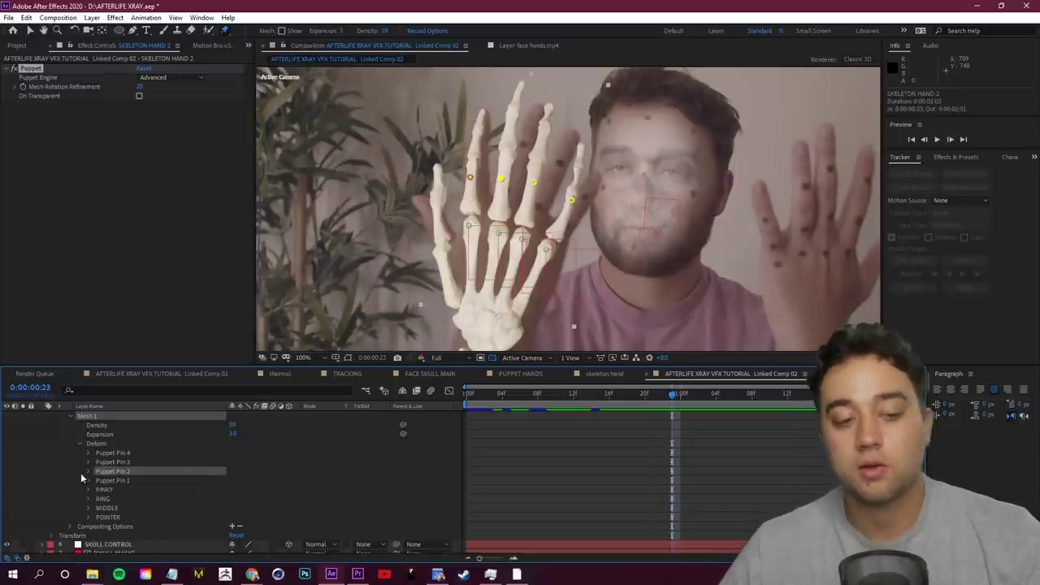
pyautogui.click(88, 471)
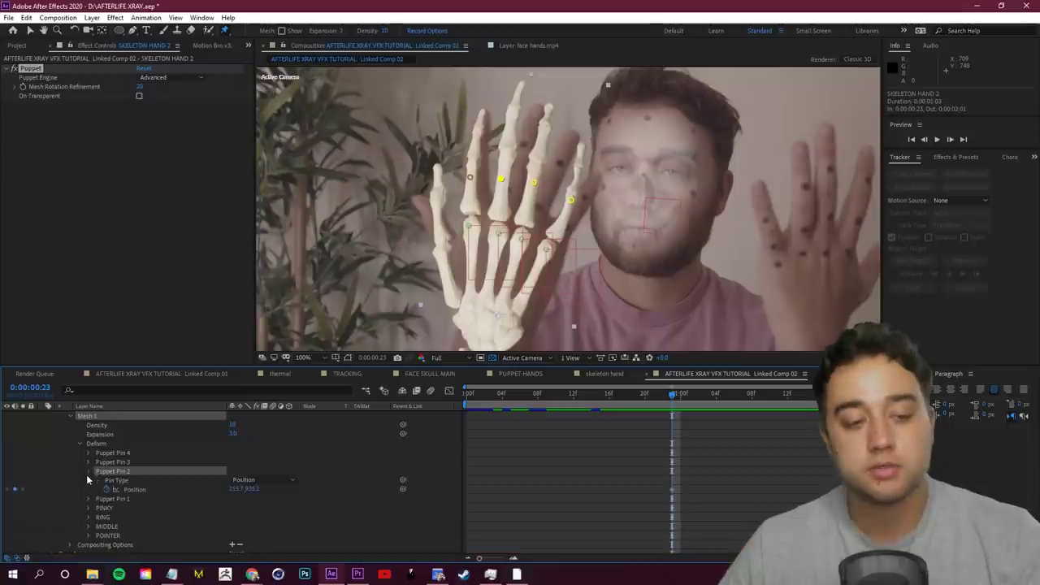
pyautogui.click(260, 480)
pyautogui.click(287, 519)
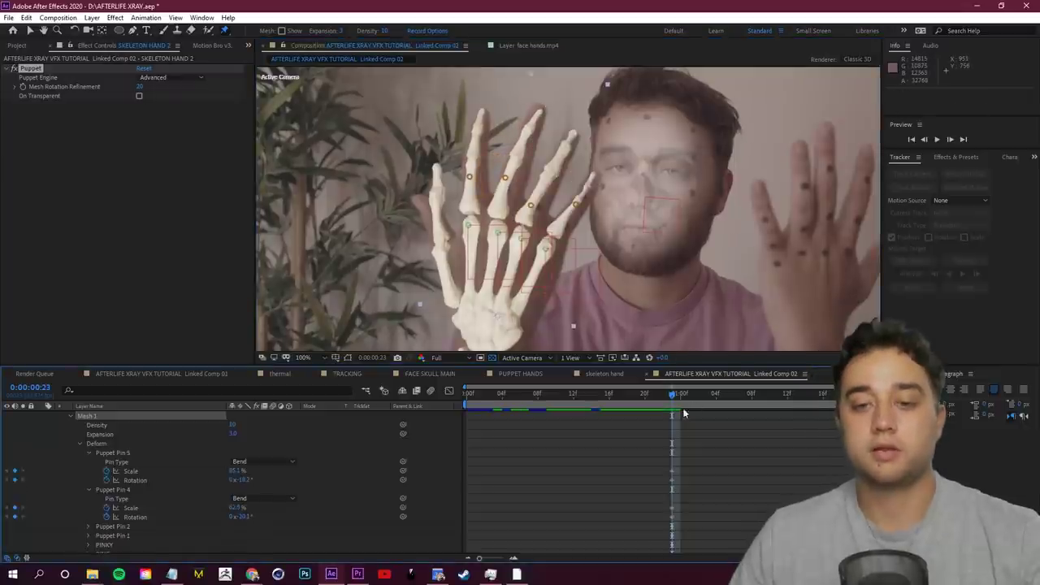
pyautogui.moveTo(678, 395); pyautogui.dragTo(807, 437)
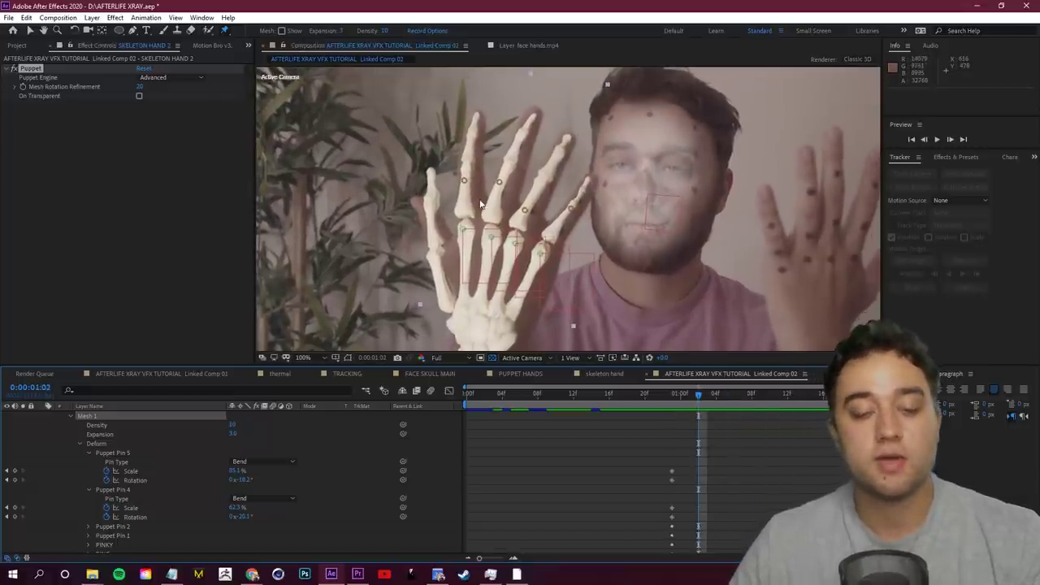
# Step: Add two Position pins along the skeleton thumb, pose it over the real thumb, and deselect the layer
pyautogui.press('v')
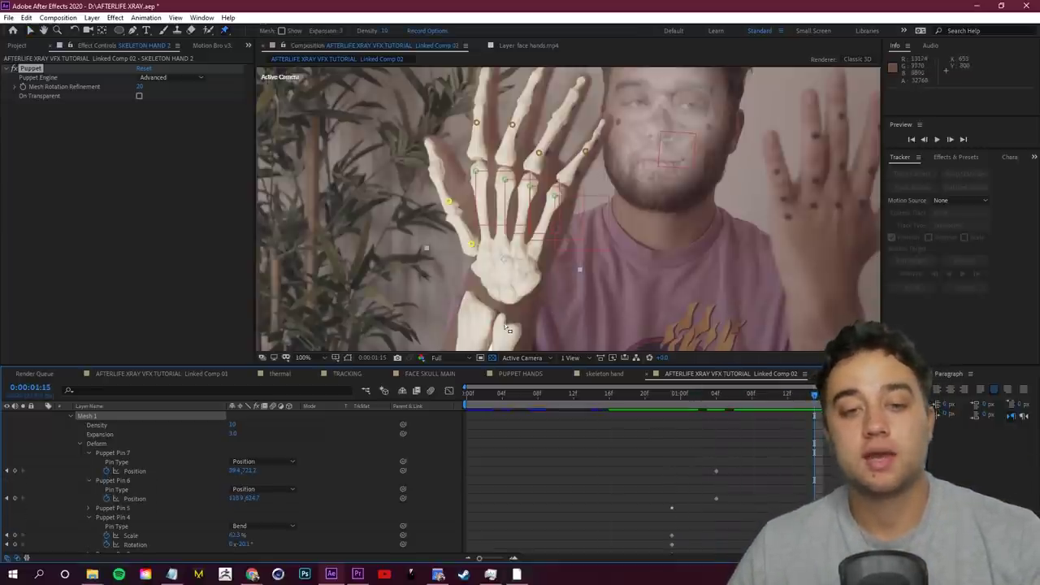
pyautogui.scroll(-1, 505, 323)
pyautogui.click(561, 469)
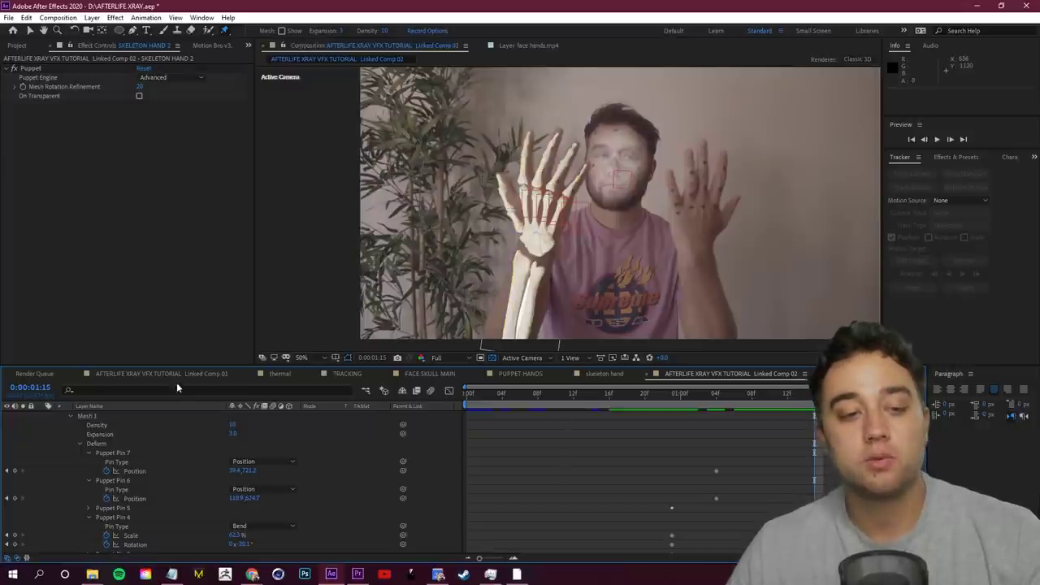
# Step: Switch to the FACE SKULL MAIN composition and display the Puppet effect's pins on the skeleton hand layer
pyautogui.click(182, 374)
pyautogui.click(429, 374)
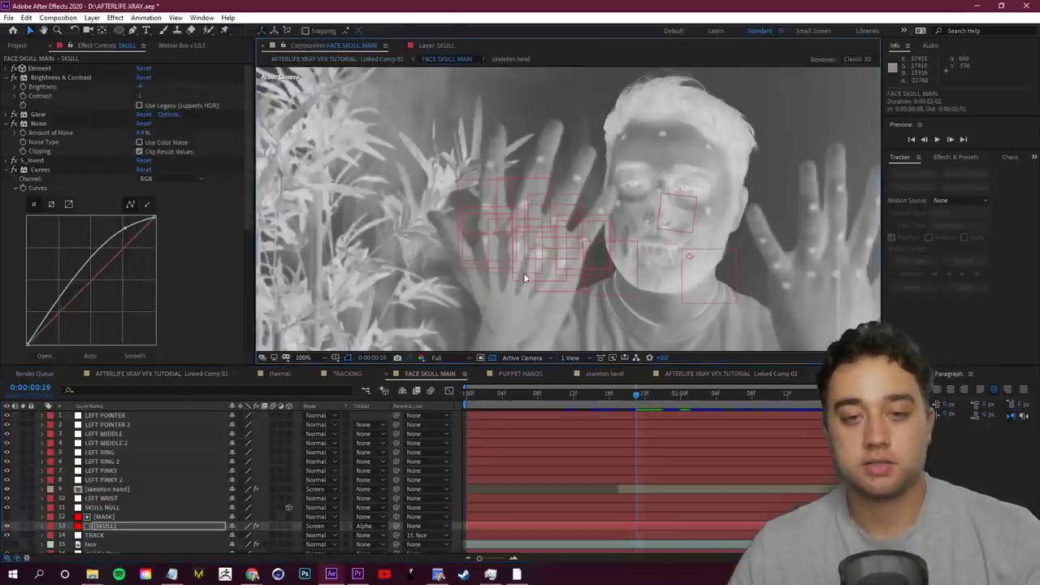
pyautogui.moveTo(566, 312); pyautogui.dragTo(596, 160)
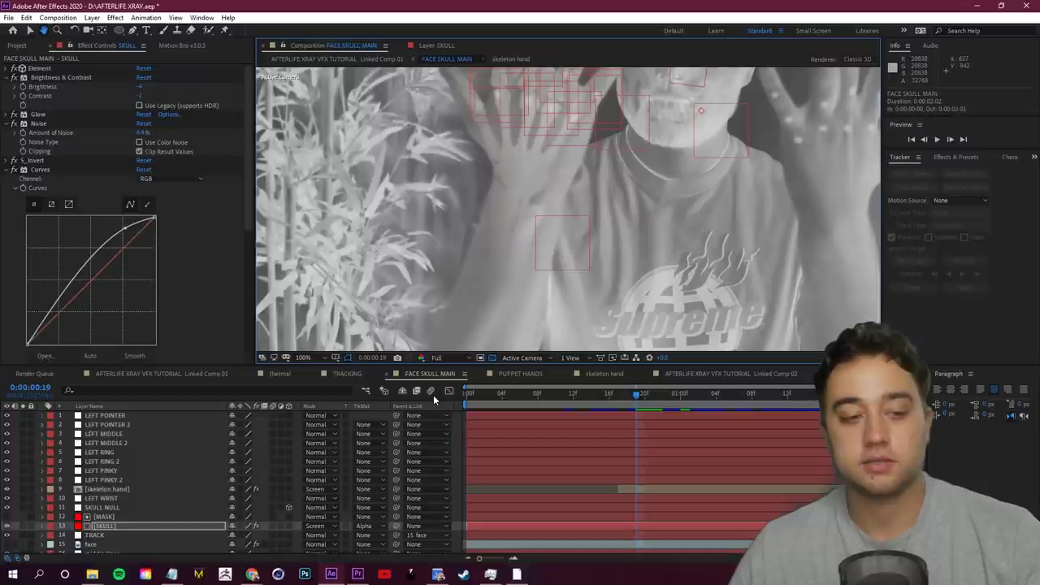
pyautogui.click(163, 489)
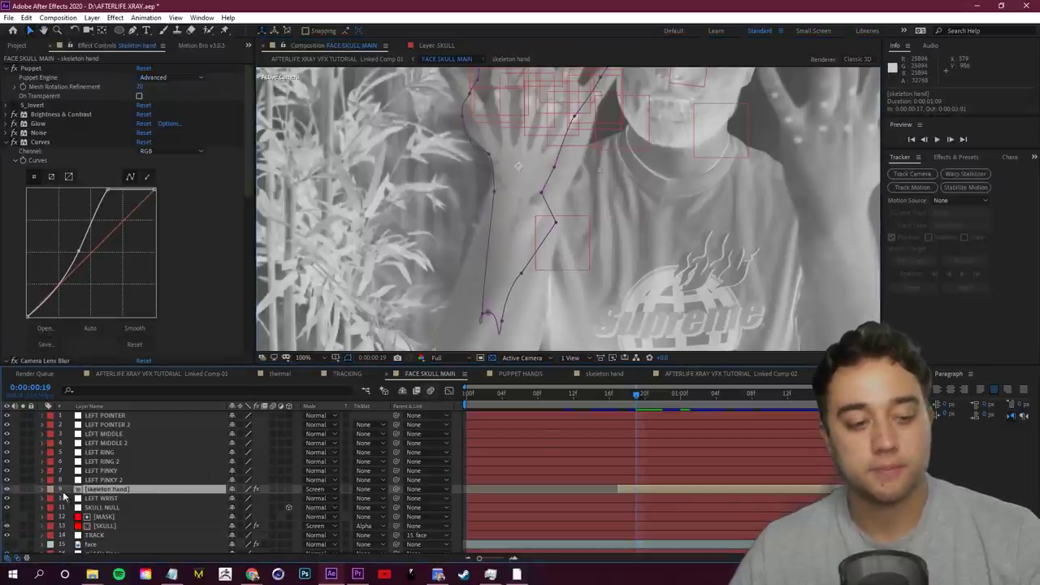
pyautogui.click(43, 489)
pyautogui.click(31, 70)
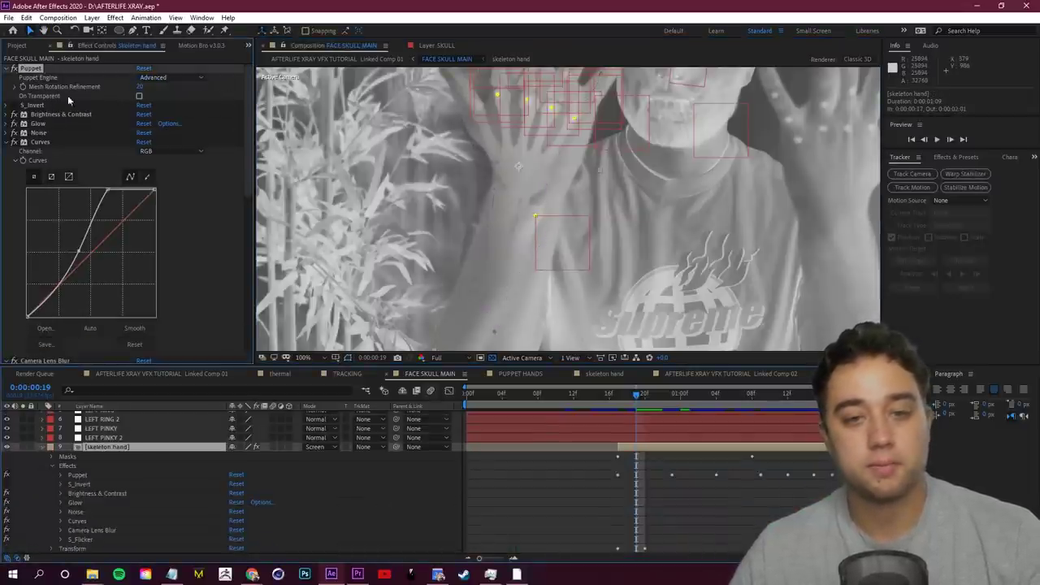
# Step: Scrub between 0:00:01:01 and 0:00:00:23 to examine how the wrist and forearm pins follow the arm
pyautogui.moveTo(543, 264); pyautogui.dragTo(621, 241)
pyautogui.moveTo(648, 410); pyautogui.dragTo(687, 406)
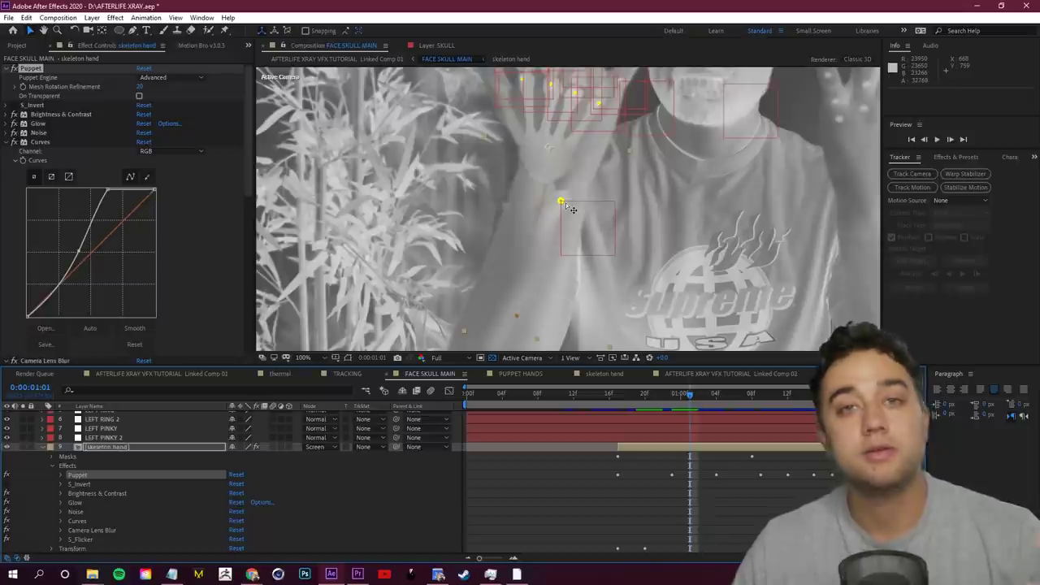
pyautogui.moveTo(687, 401)
pyautogui.mouseDown()
pyautogui.moveTo(662, 405)
pyautogui.moveTo(751, 414)
pyautogui.moveTo(671, 411)
pyautogui.mouseUp()
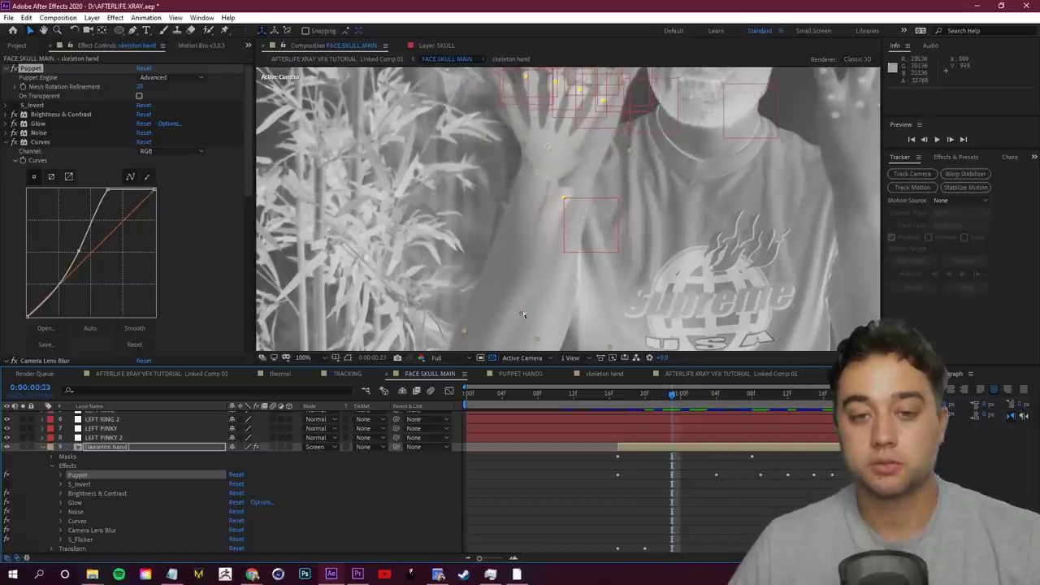
pyautogui.scroll(-2, 606, 259)
pyautogui.click(703, 503)
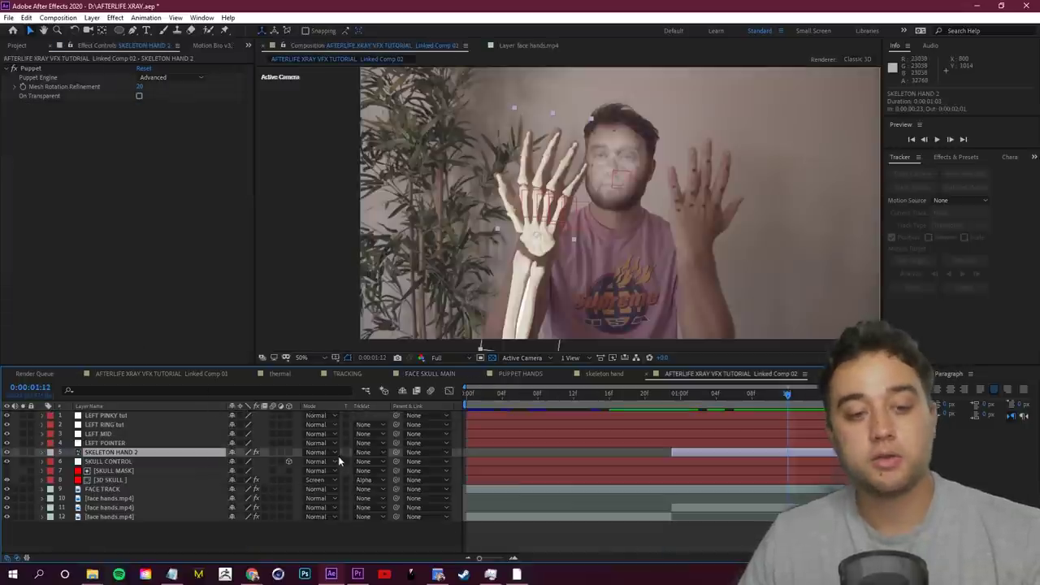
# Step: Change the SKELETON HAND 2 layer's blending mode to Screen and compare it with another blending mode
pyautogui.click(318, 452)
pyautogui.click(382, 163)
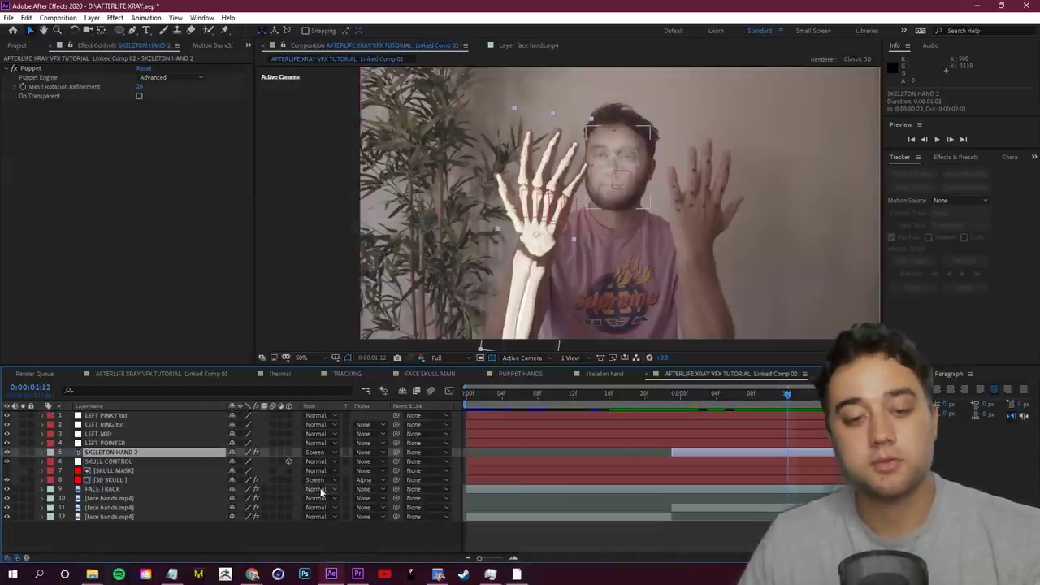
pyautogui.click(320, 452)
pyautogui.click(376, 140)
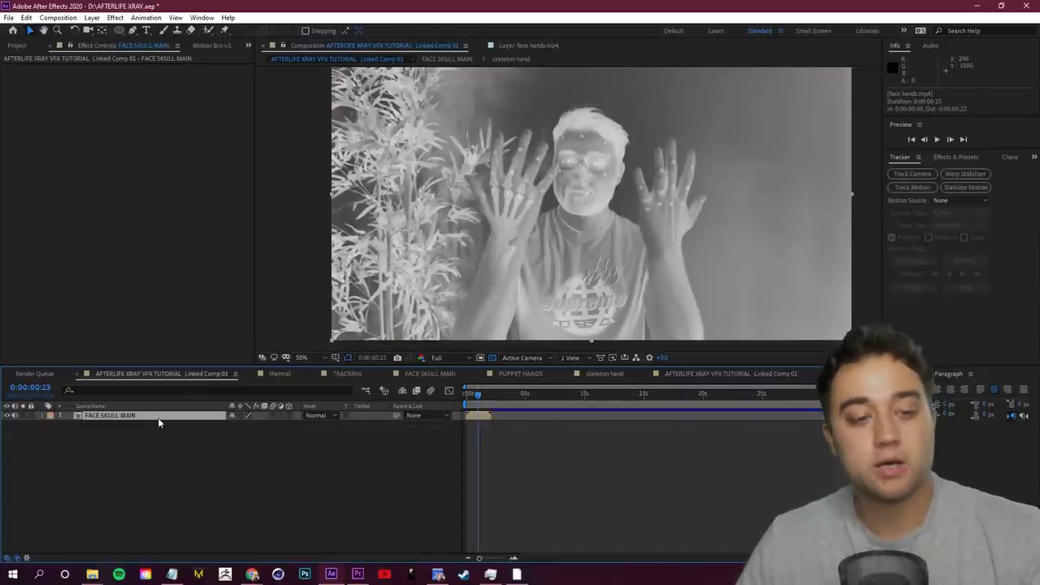
# Step: Open the FACE SKULL MAIN composition and examine the effects on the skeleton hand layer, including Curves, Camera Lens Blur and S_Flicker
pyautogui.doubleClick(158, 417)
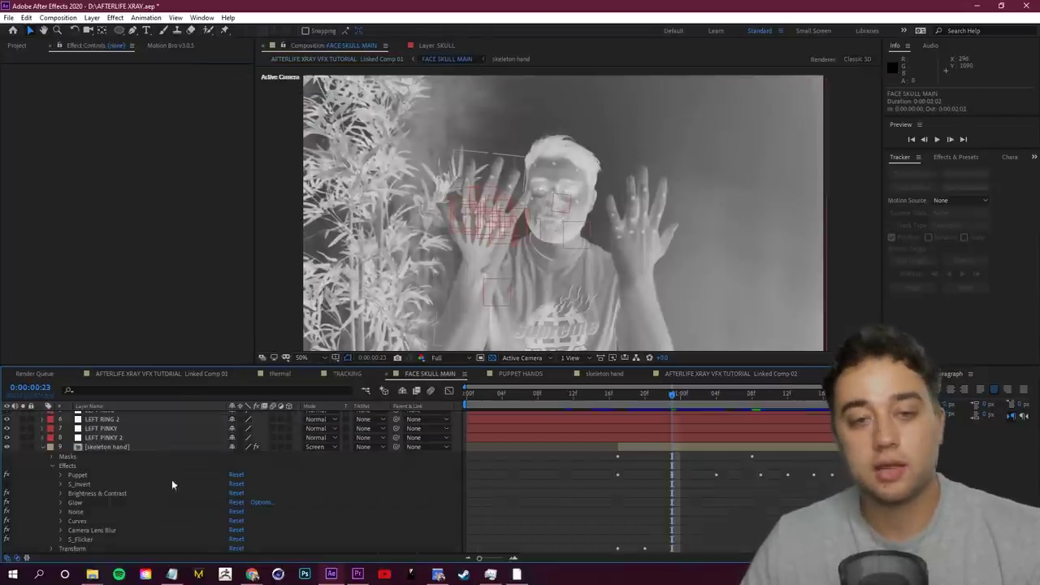
pyautogui.click(111, 447)
pyautogui.click(13, 68)
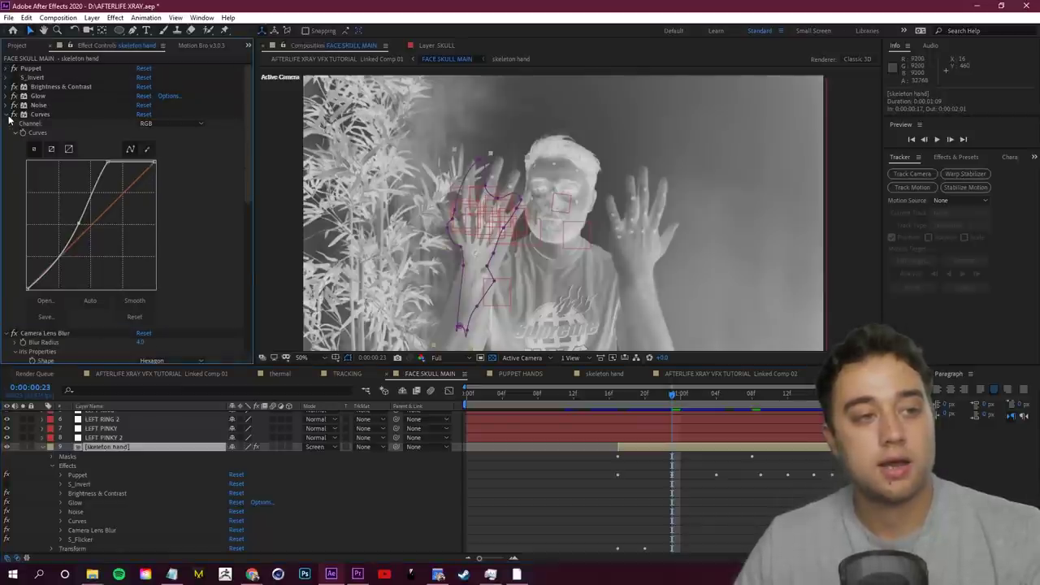
pyautogui.click(14, 114)
pyautogui.click(14, 124)
pyautogui.click(14, 124)
pyautogui.click(14, 132)
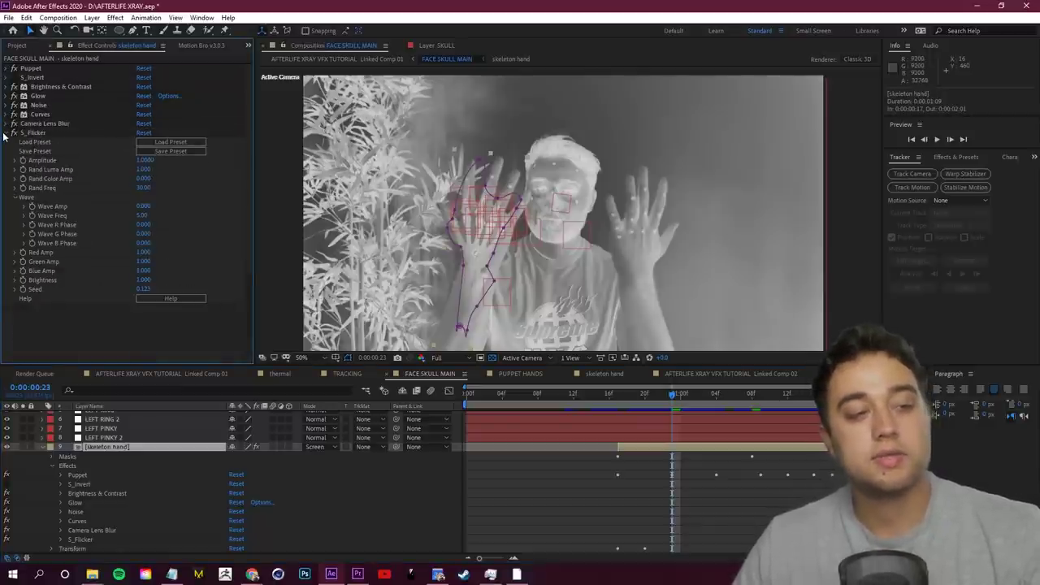
pyautogui.click(5, 132)
pyautogui.click(49, 123)
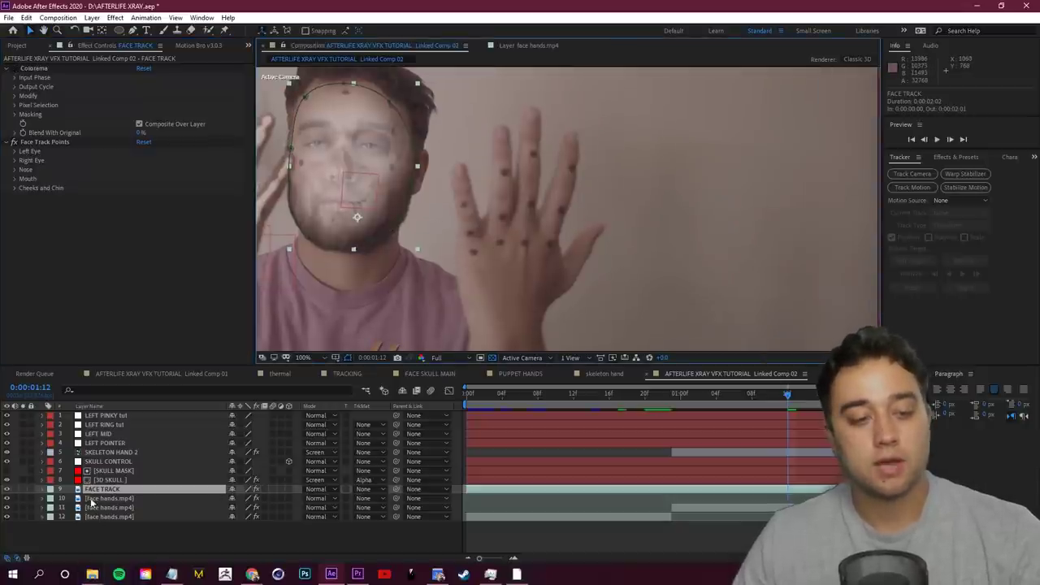
# Step: Duplicate the face hands.mp4 layer that starts at 0:00:00:23 and rename the copy TRACK COVER UPS
pyautogui.click(108, 499)
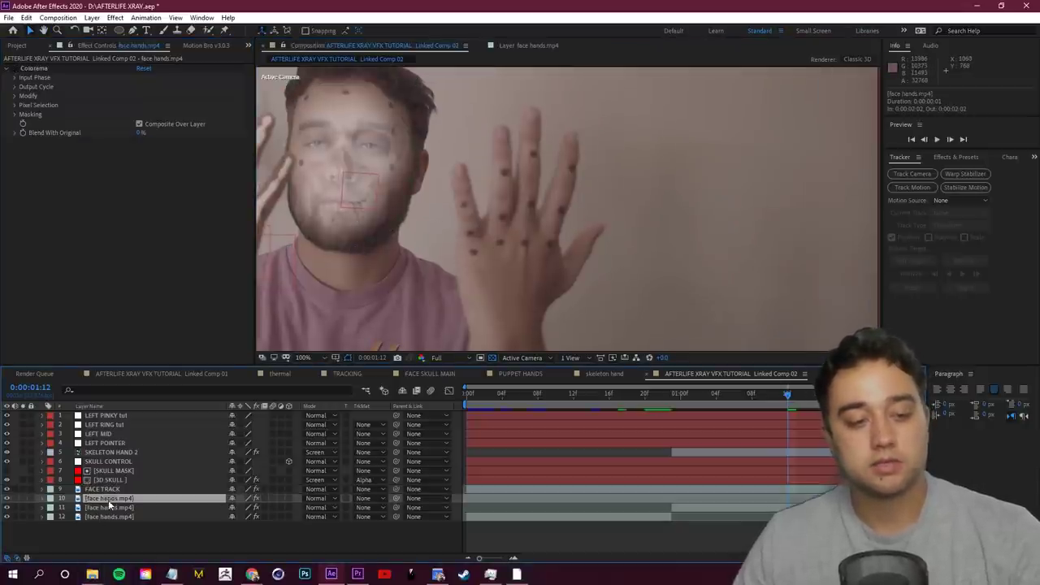
pyautogui.click(192, 507)
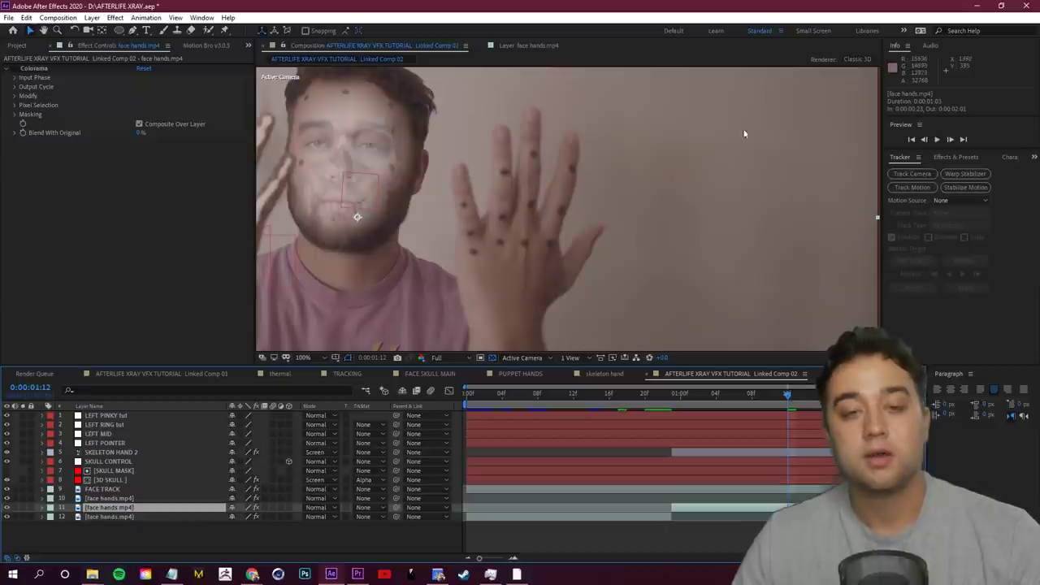
pyautogui.hotkey('ctrl', 'd')
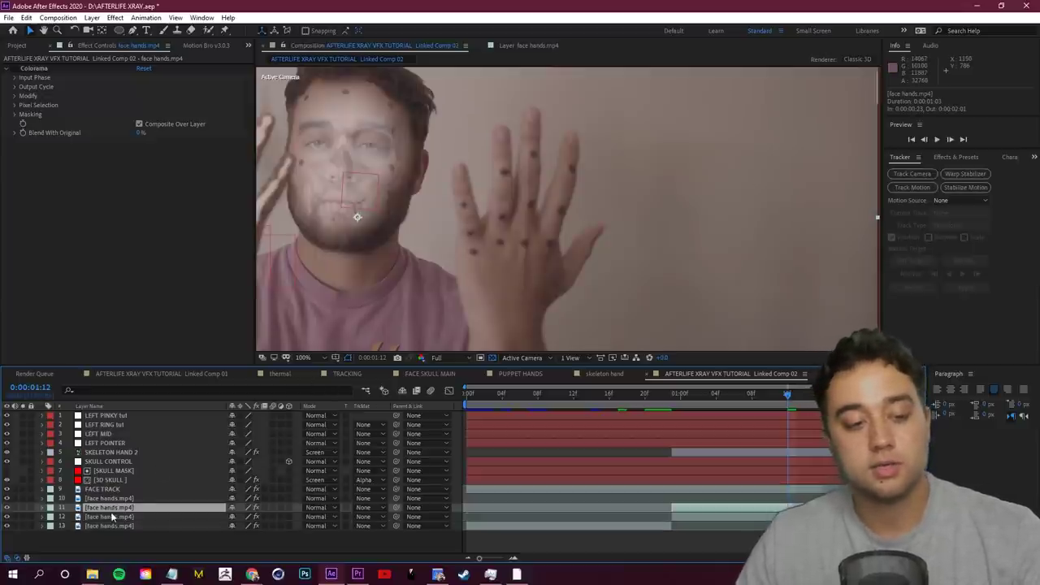
pyautogui.rightClick(112, 510)
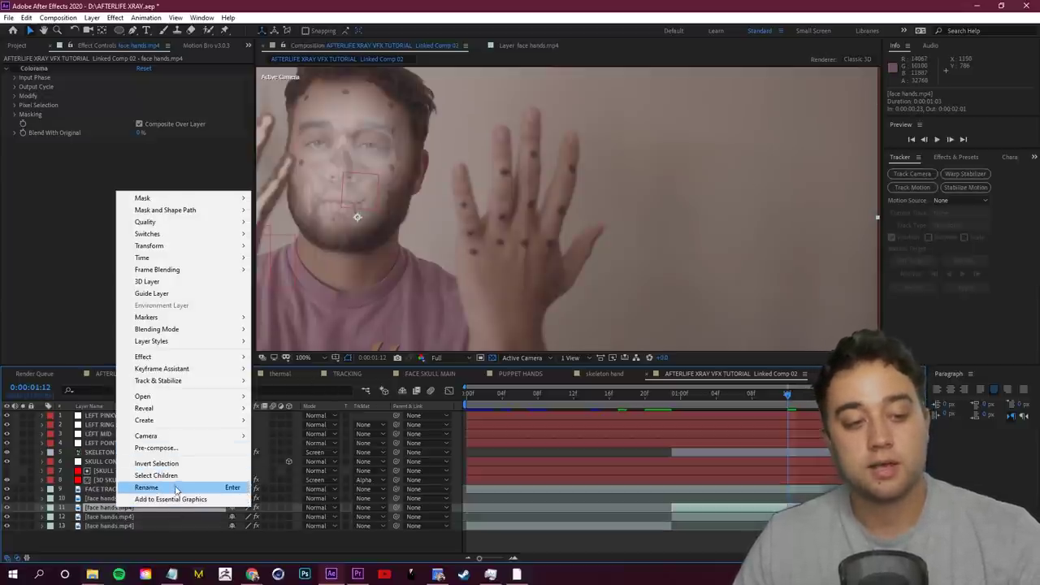
pyautogui.click(186, 488)
pyautogui.write('T')
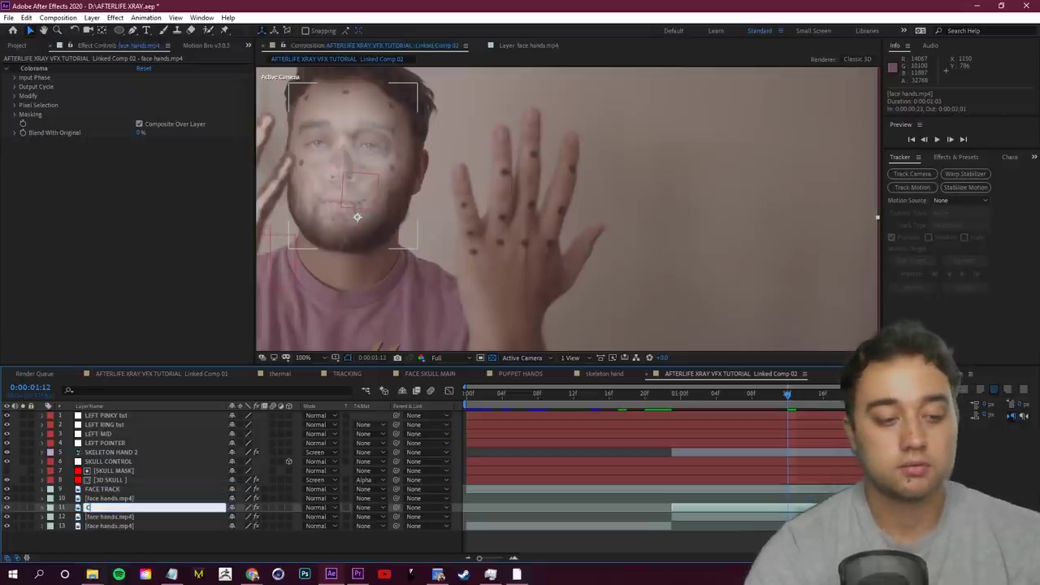
pyautogui.write('RACK COG')
pyautogui.write('ER U')
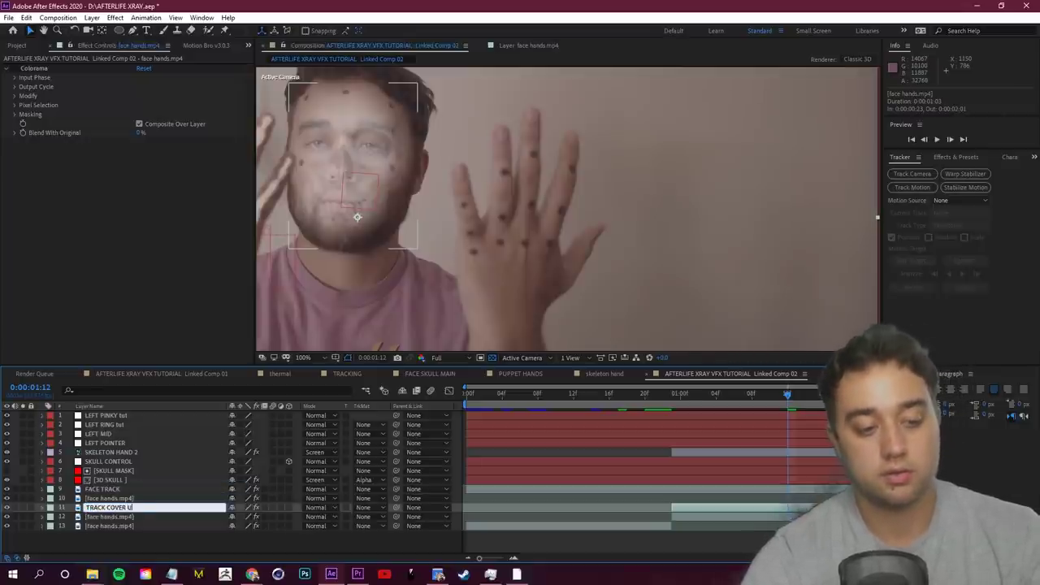
pyautogui.write('PS')
pyautogui.press('Return')
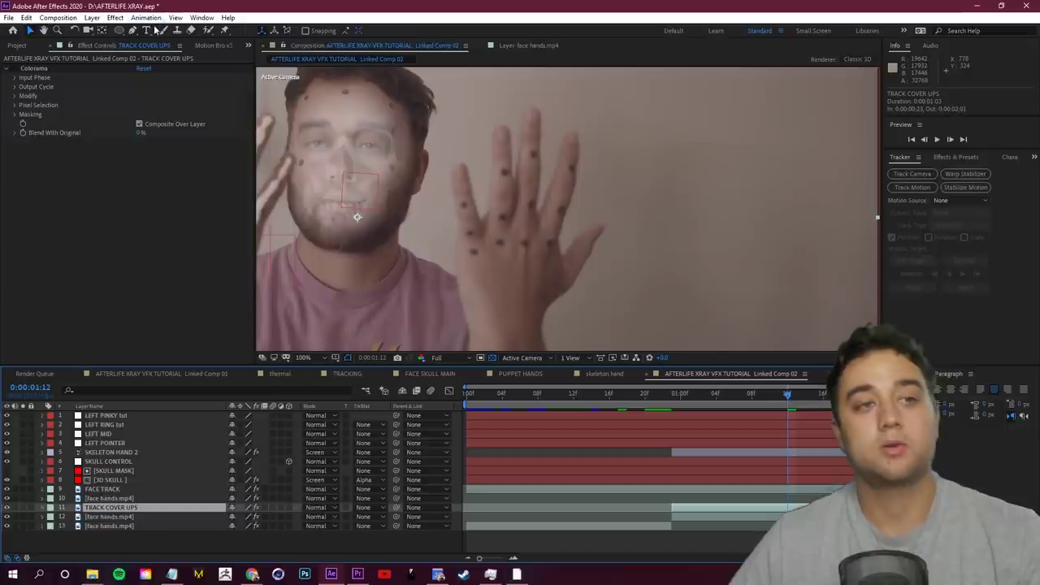
# Step: Draw a small round mask on TRACK COVER UPS around clean skin just below the ring knuckle marker
pyautogui.scroll(1, 536, 263)
pyautogui.press('space')
pyautogui.moveTo(416, 313); pyautogui.dragTo(495, 273)
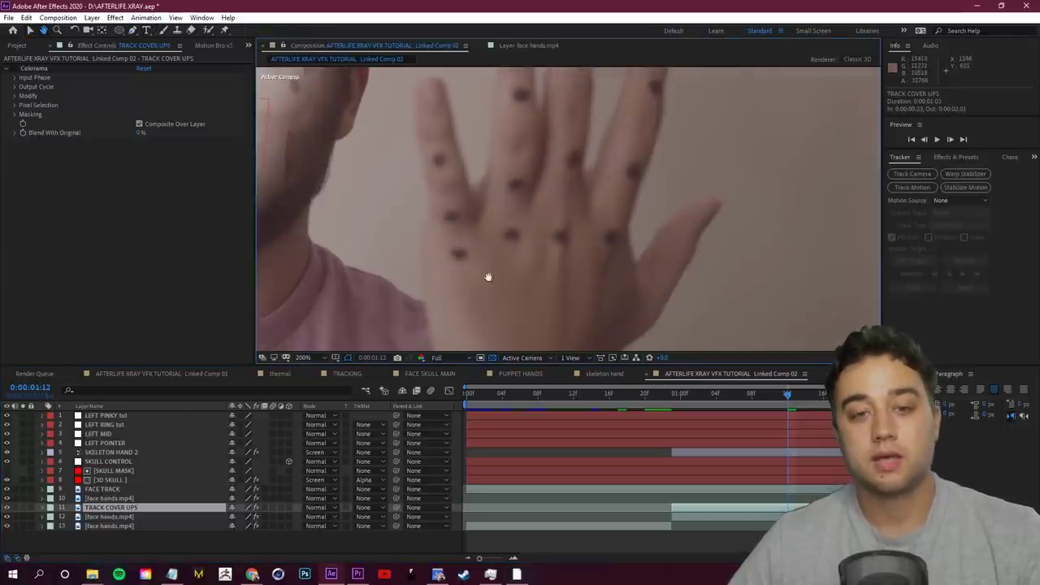
pyautogui.scroll(3, 512, 260)
pyautogui.press('g')
pyautogui.click(535, 247)
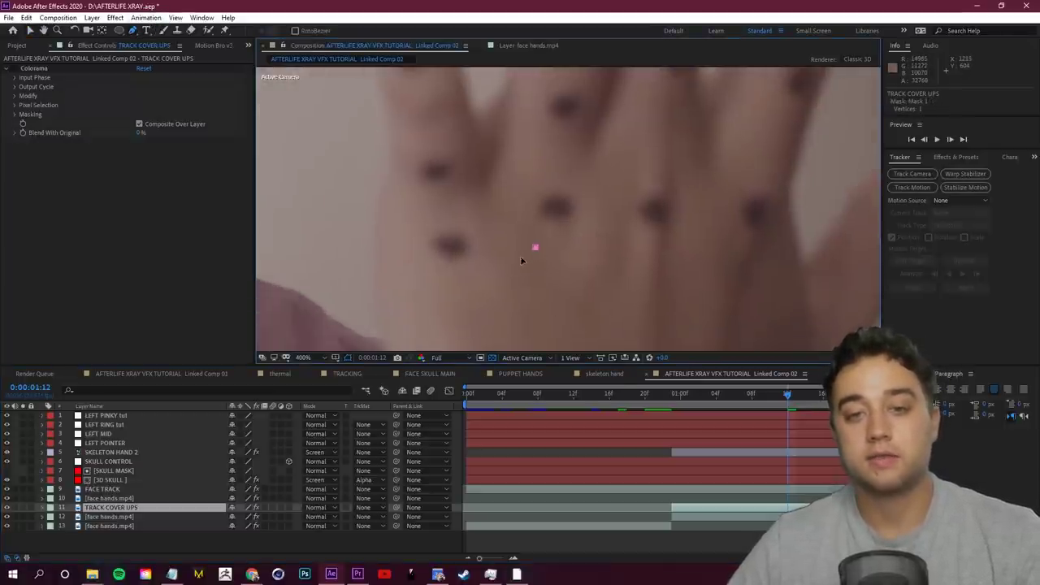
pyautogui.click(549, 238)
pyautogui.click(526, 282)
pyautogui.click(551, 300)
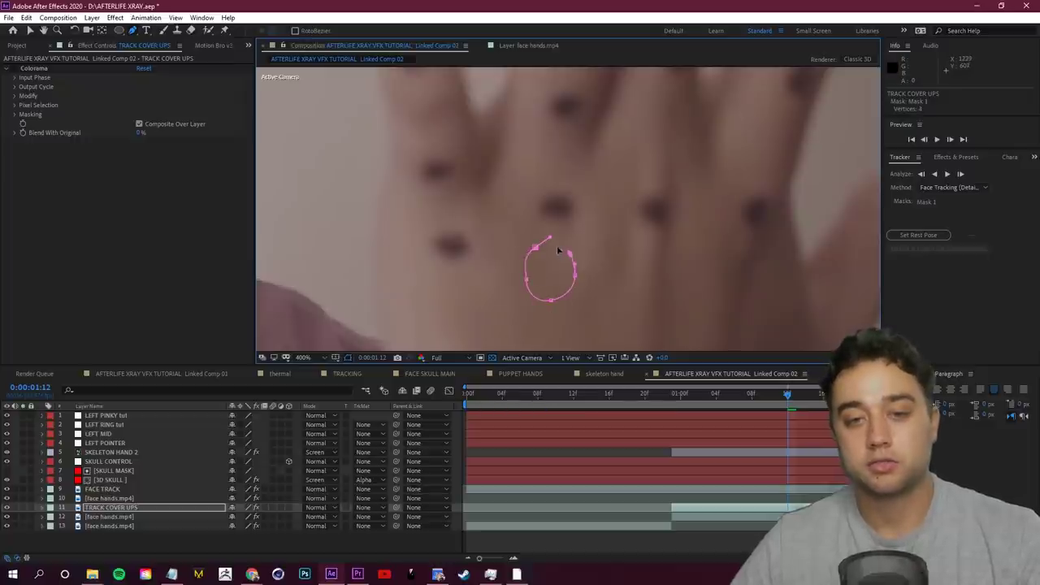
# Step: Move the masked skin patch up over the ring knuckle's tracking marker and inspect its edges
pyautogui.press('v')
pyautogui.click(154, 507)
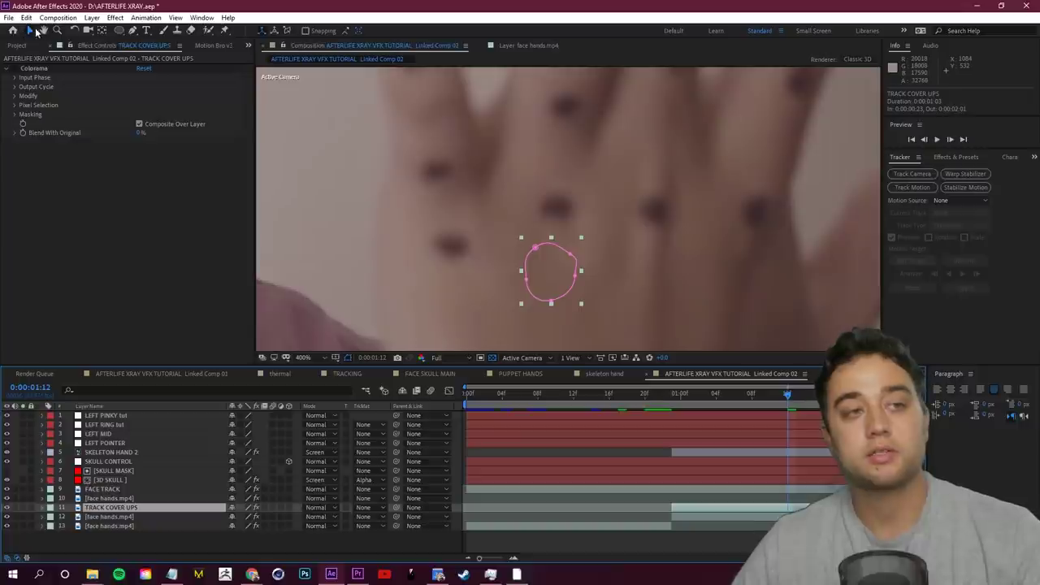
pyautogui.moveTo(547, 273); pyautogui.dragTo(554, 211)
pyautogui.click(705, 549)
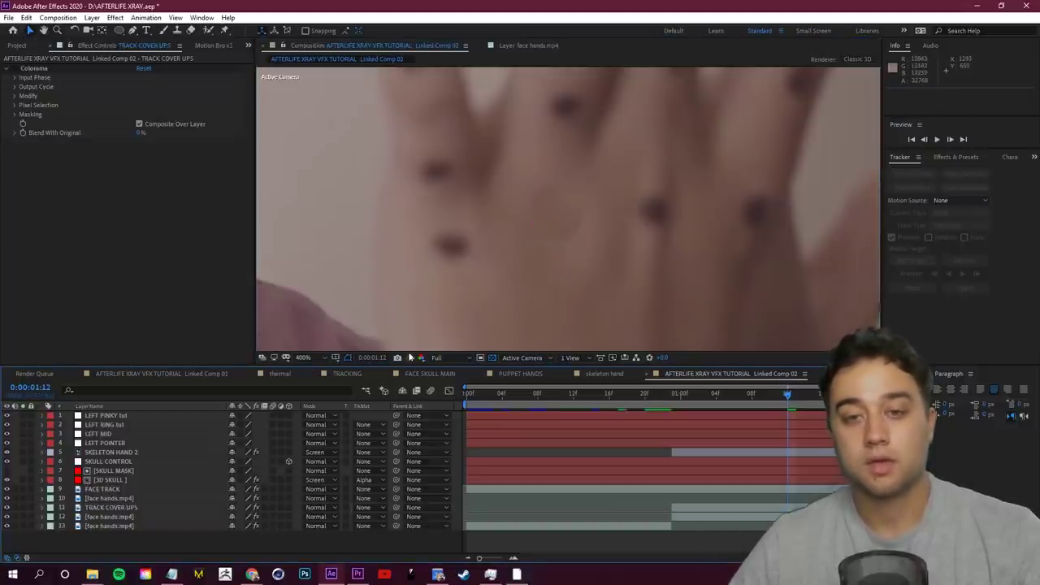
pyautogui.scroll(2, 601, 223)
pyautogui.scroll(-1, 624, 233)
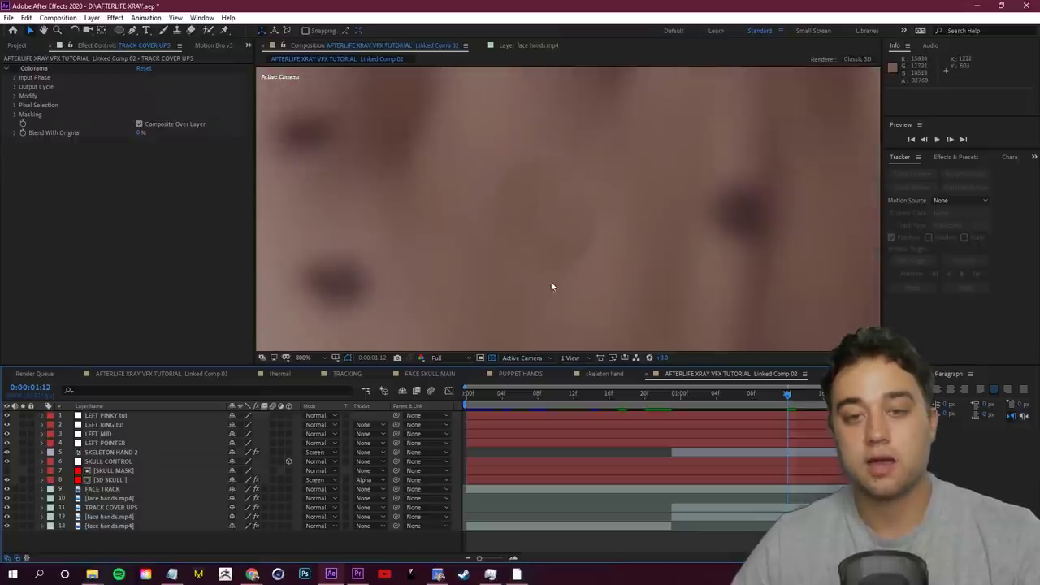
# Step: Set Mask 1's feather to 14 pixels and its expansion to 5 pixels on TRACK COVER UPS
pyautogui.click(143, 508)
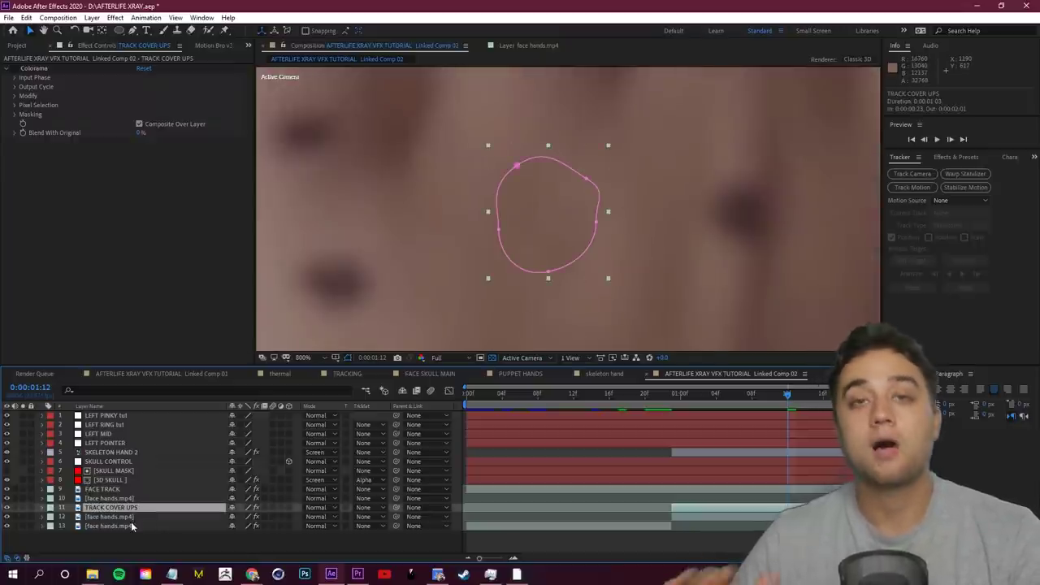
pyautogui.press('m')
pyautogui.click(60, 518)
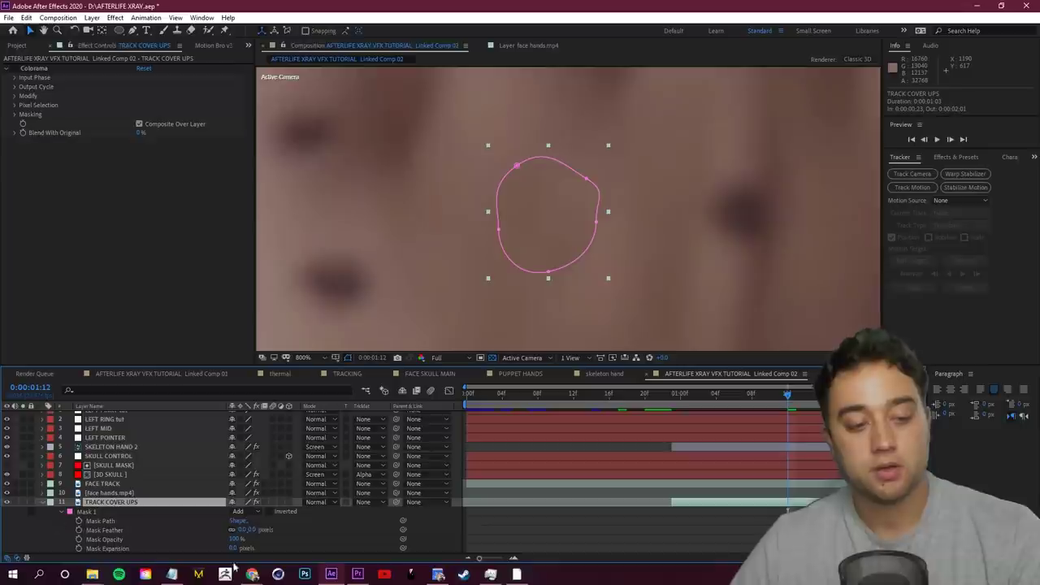
pyautogui.moveTo(253, 530); pyautogui.dragTo(242, 549)
pyautogui.click(775, 179)
pyautogui.scroll(-1, 774, 180)
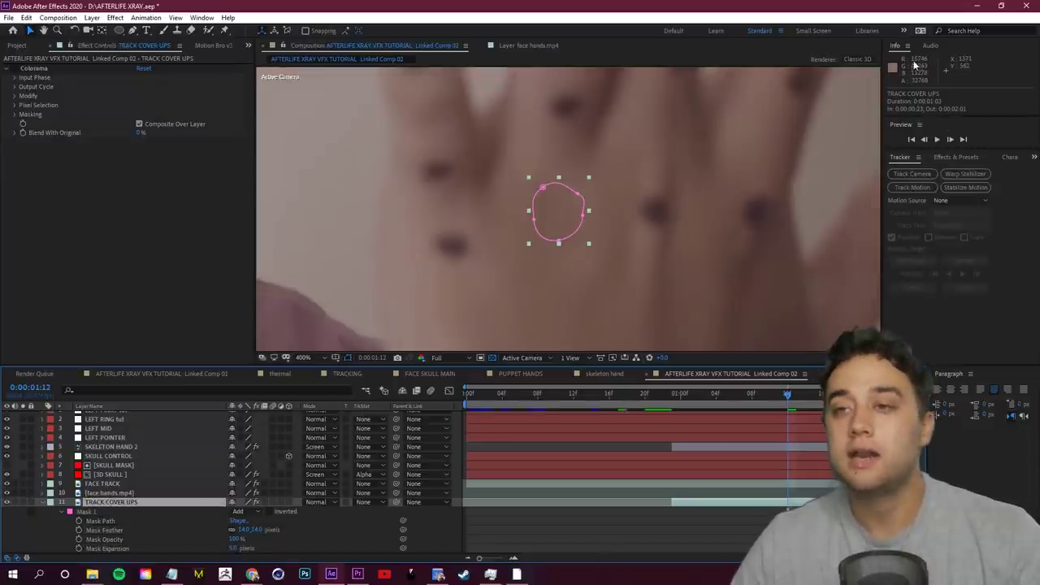
# Step: Apply the Curves effect to TRACK COVER UPS and slightly brighten the RGB curve to match the surrounding skin
pyautogui.click(955, 157)
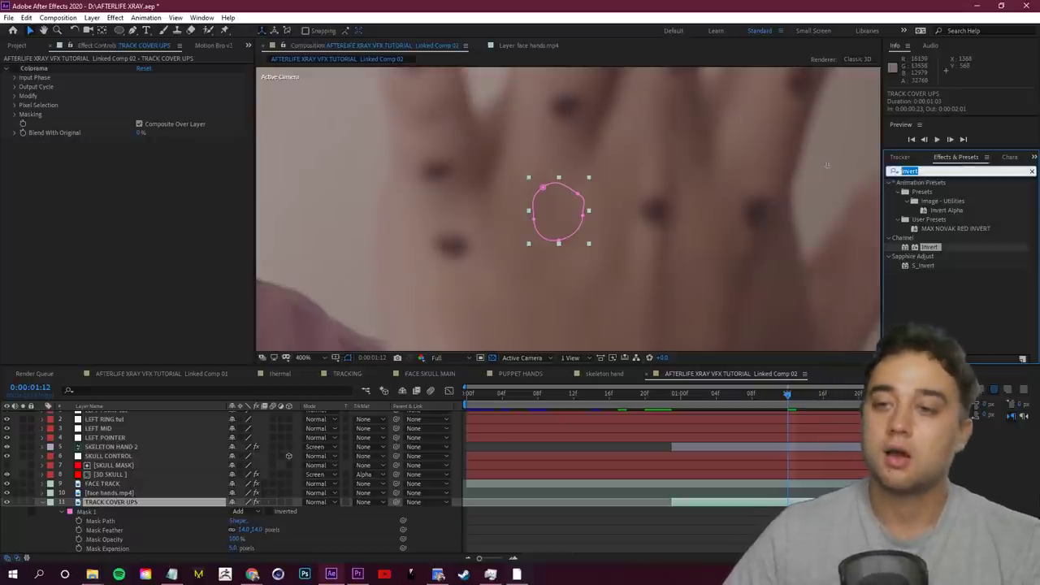
pyautogui.click(926, 170)
pyautogui.write('curves')
pyautogui.doubleClick(931, 228)
pyautogui.moveTo(121, 222); pyautogui.dragTo(118, 220)
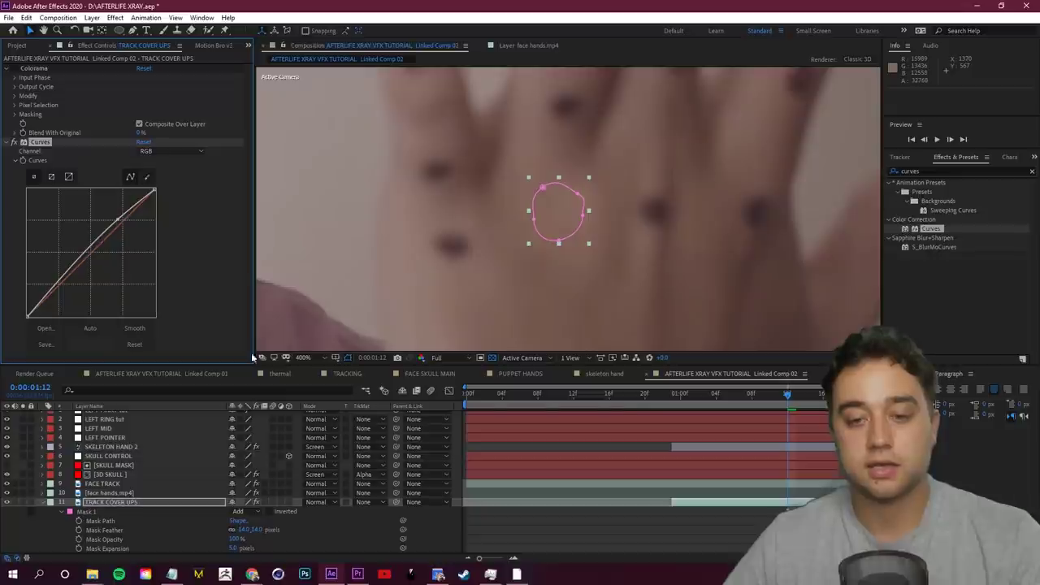
pyautogui.click(562, 533)
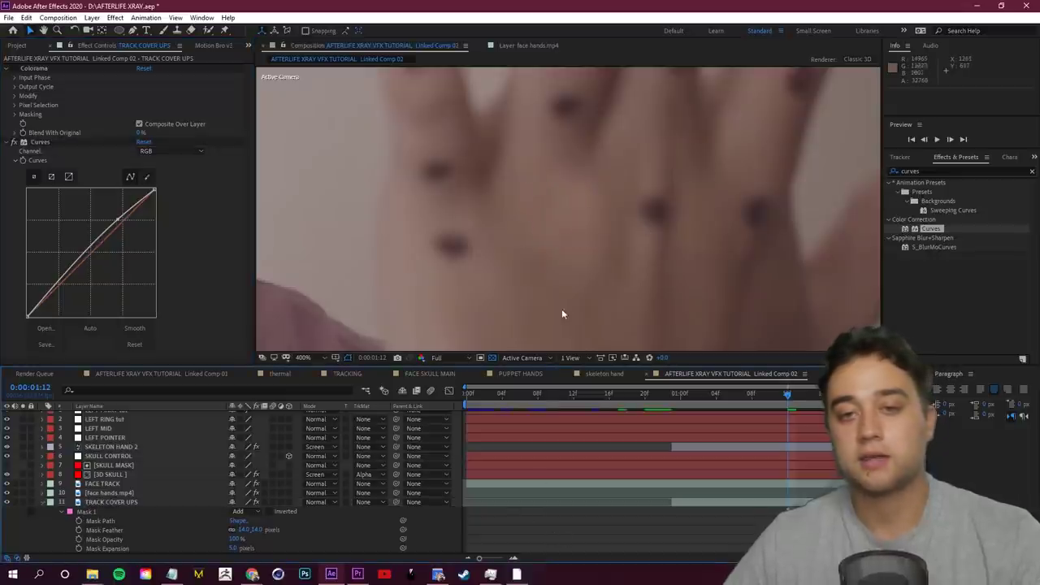
pyautogui.moveTo(108, 234); pyautogui.dragTo(115, 235)
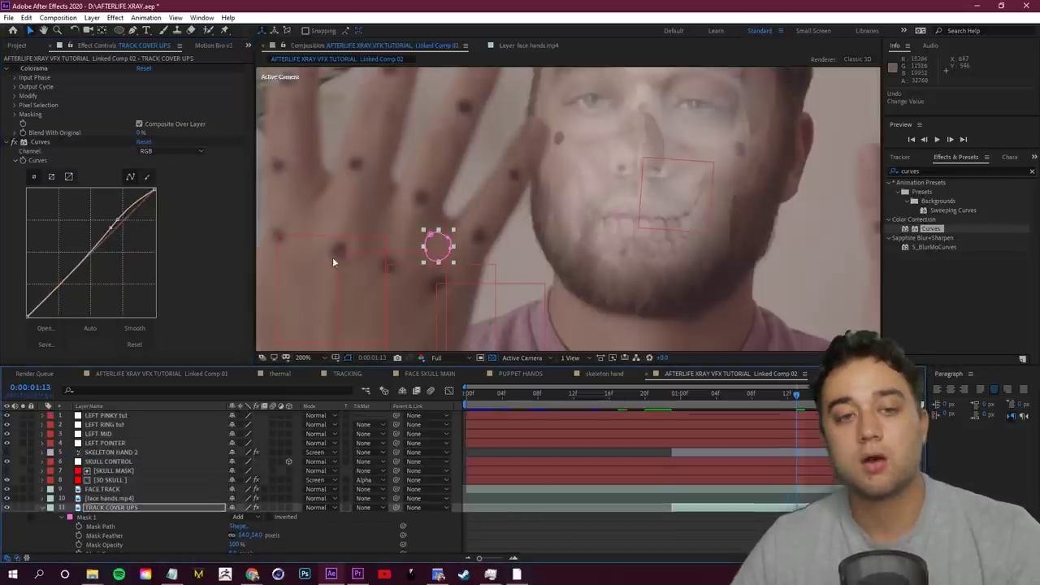
# Step: Position the skin patch over the left hand's middle knuckle marker and parent TRACK COVER UPS to LEFT MID
pyautogui.moveTo(460, 249); pyautogui.dragTo(358, 255)
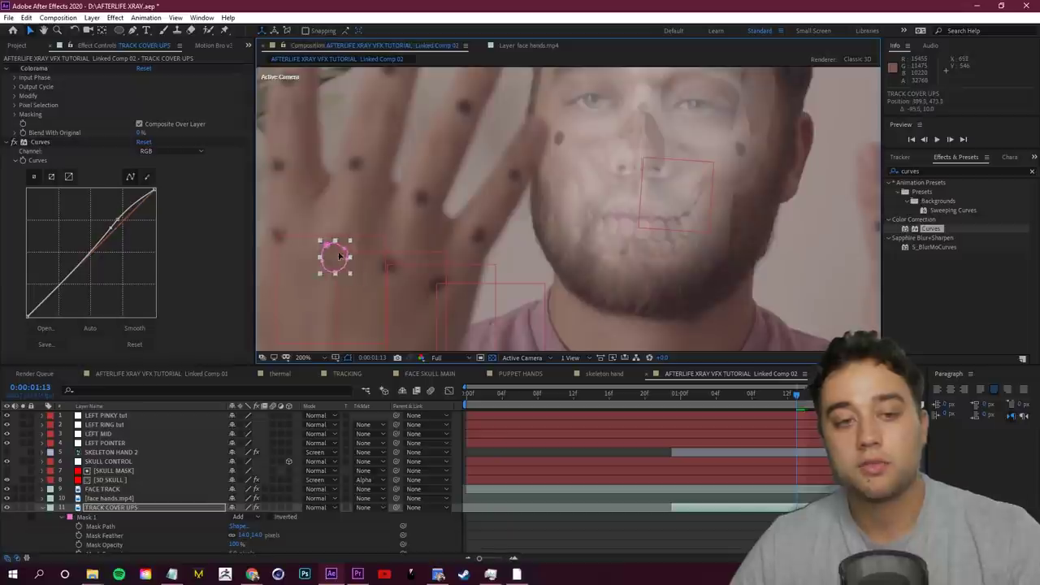
pyautogui.click(562, 525)
pyautogui.click(170, 508)
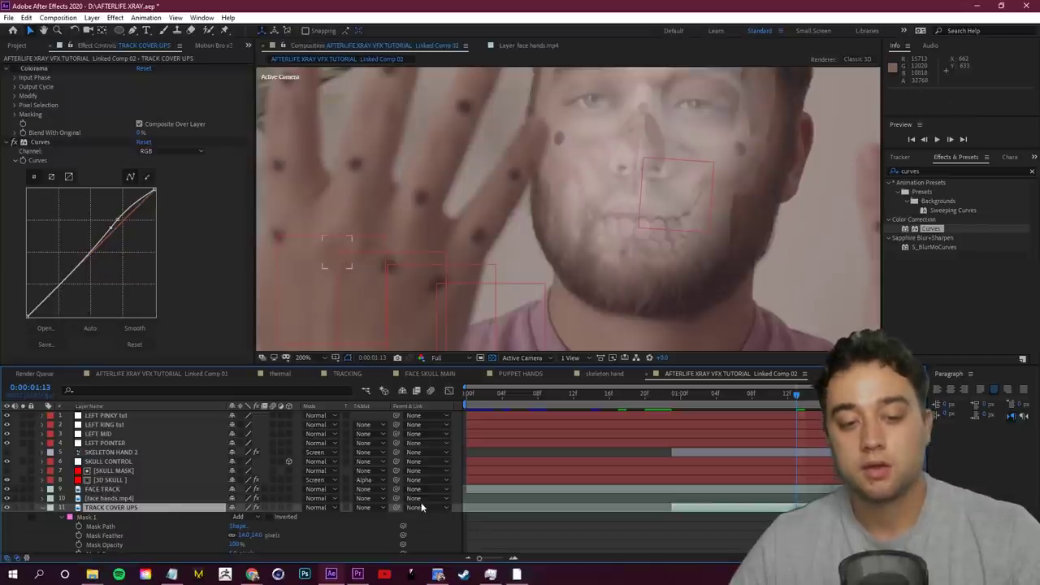
pyautogui.click(416, 507)
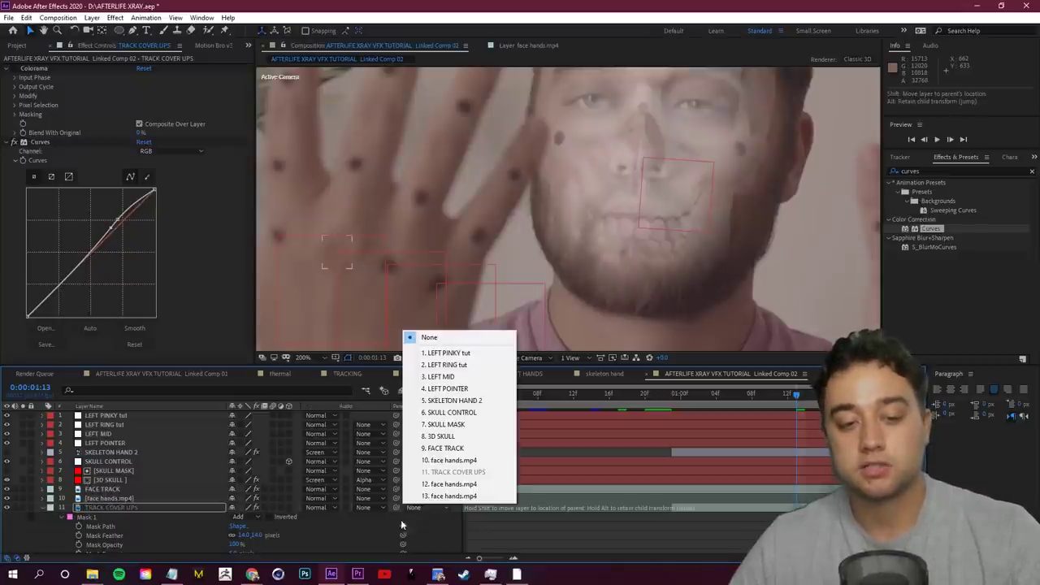
pyautogui.click(455, 376)
# Step: Scrub the footage to check the patch's tracking, and reposition the patch over the left hand's pointer knuckle marker
pyautogui.moveTo(796, 419); pyautogui.dragTo(823, 420)
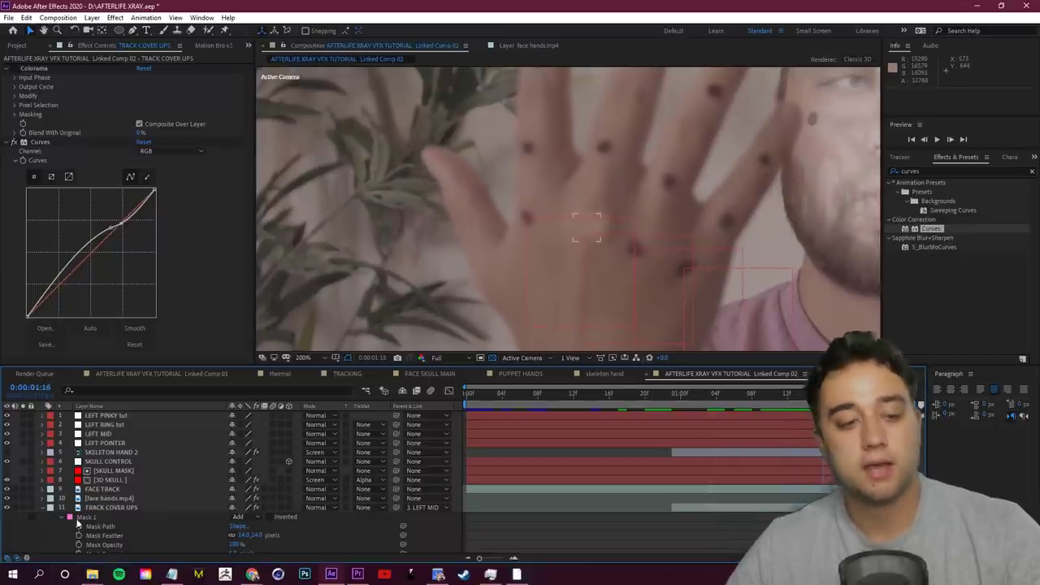
pyautogui.click(114, 508)
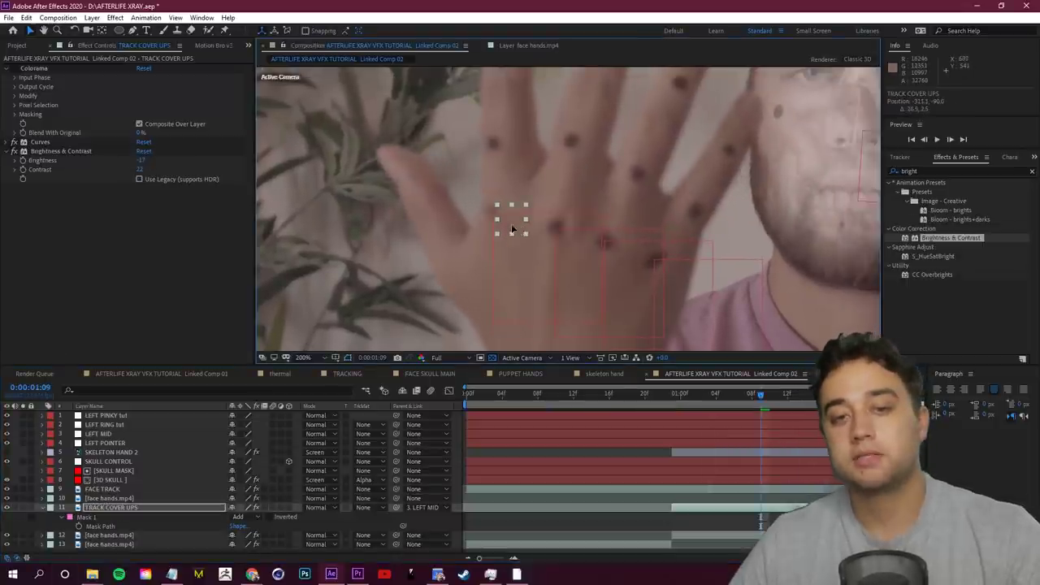
pyautogui.moveTo(494, 222)
pyautogui.mouseDown()
pyautogui.moveTo(480, 220)
pyautogui.moveTo(494, 219)
pyautogui.mouseUp()
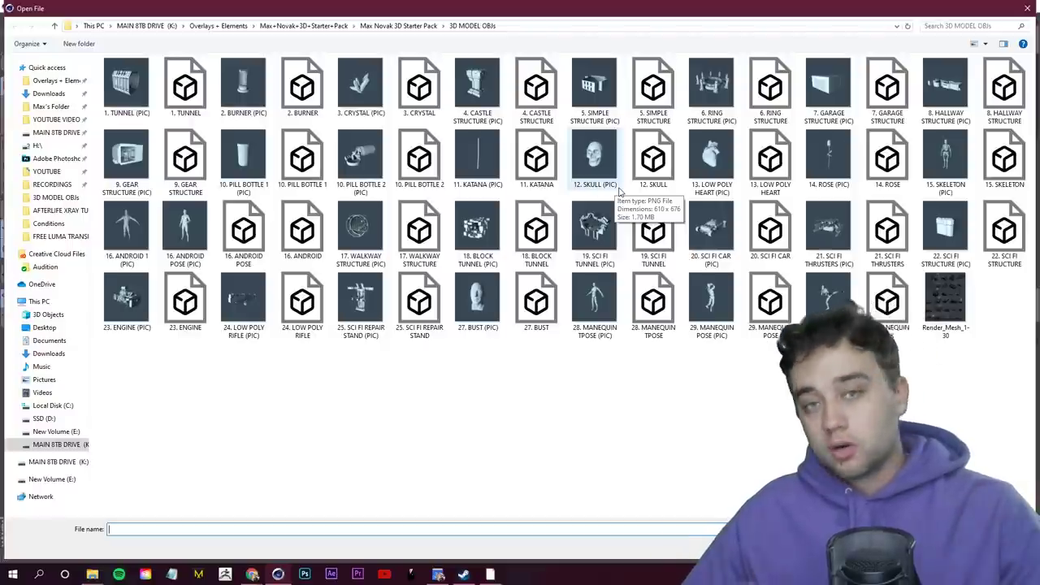
# Step: Switch to Cinema 4D and look at the bust and skull previews in the 3D MODEL OBJs folder
pyautogui.click(460, 290)
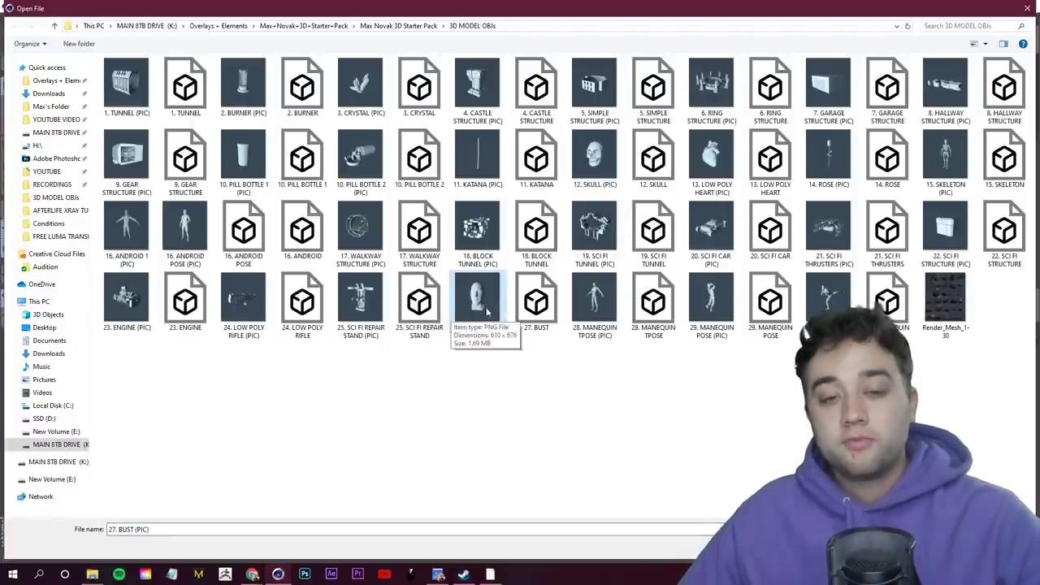
pyautogui.click(593, 156)
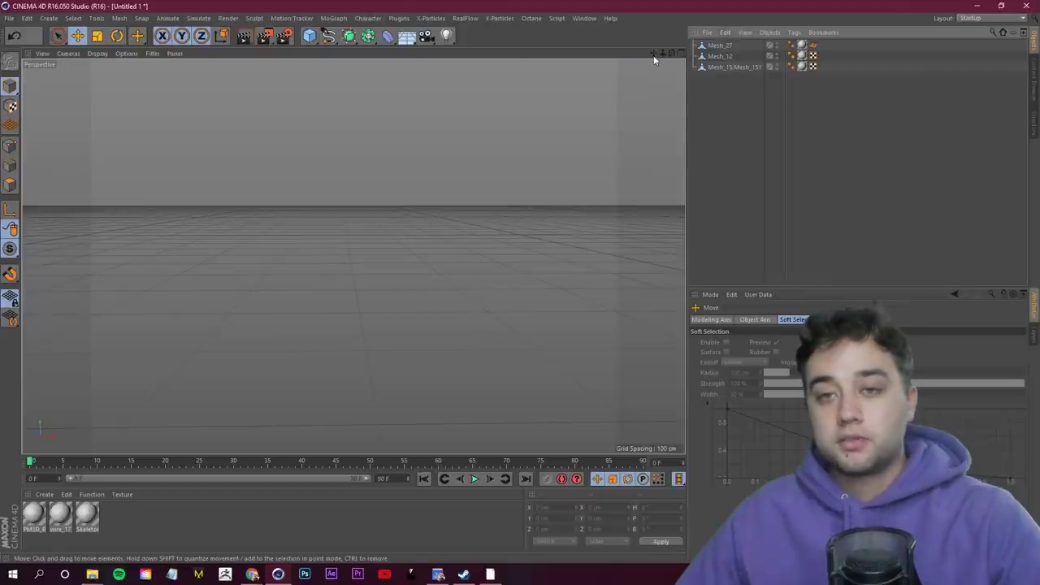
# Step: Bring the imported models into view and toggle the Mesh_27 bust's visibility to compare it with the skull
pyautogui.moveTo(653, 54); pyautogui.dragTo(352, 256)
pyautogui.click(730, 58)
pyautogui.click(729, 47)
pyautogui.keyDown('ctrl'); pyautogui.click(776, 45); pyautogui.keyUp('ctrl')
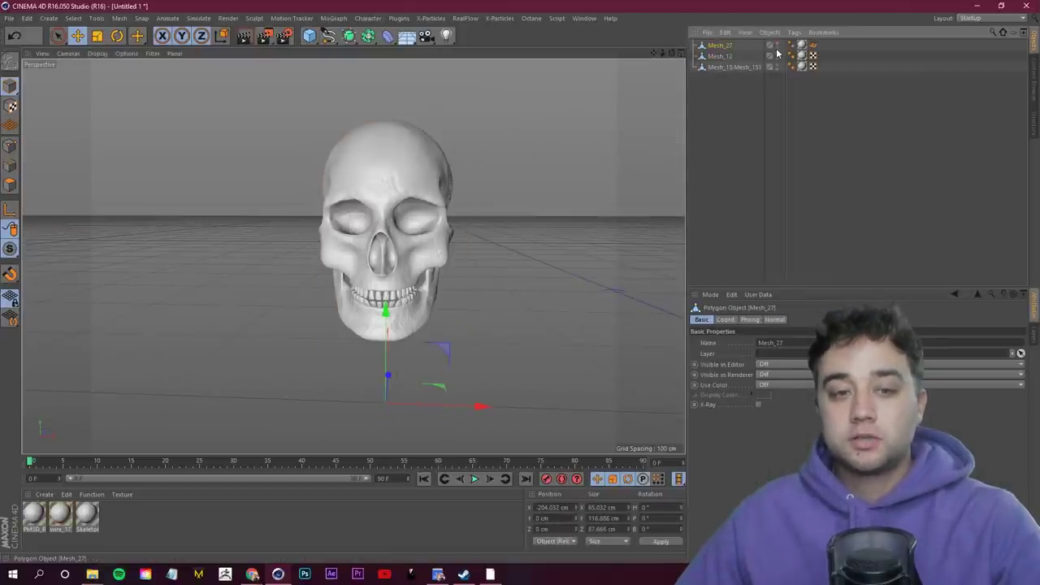
pyautogui.click(776, 45)
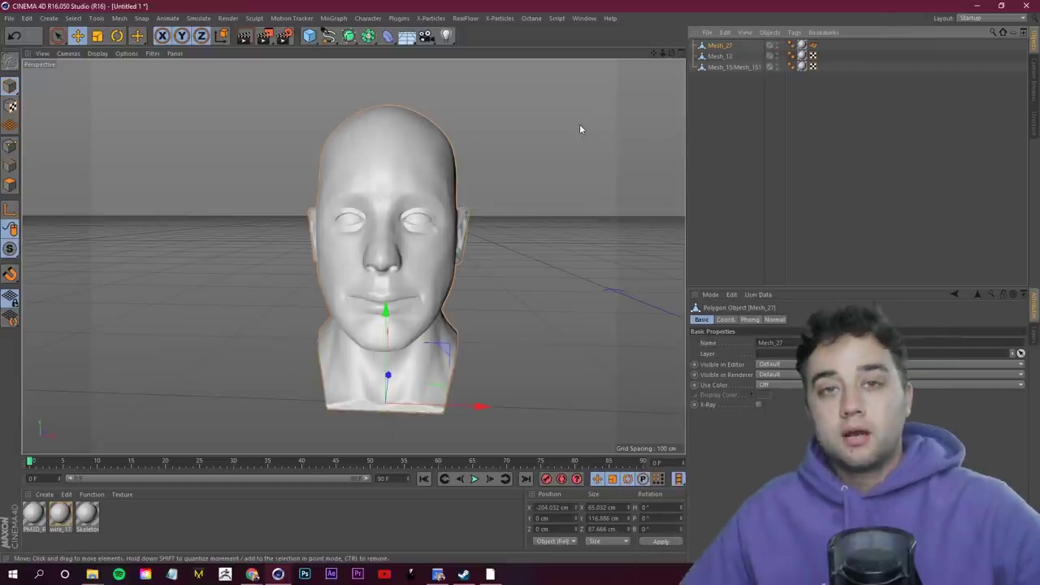
pyautogui.click(555, 311)
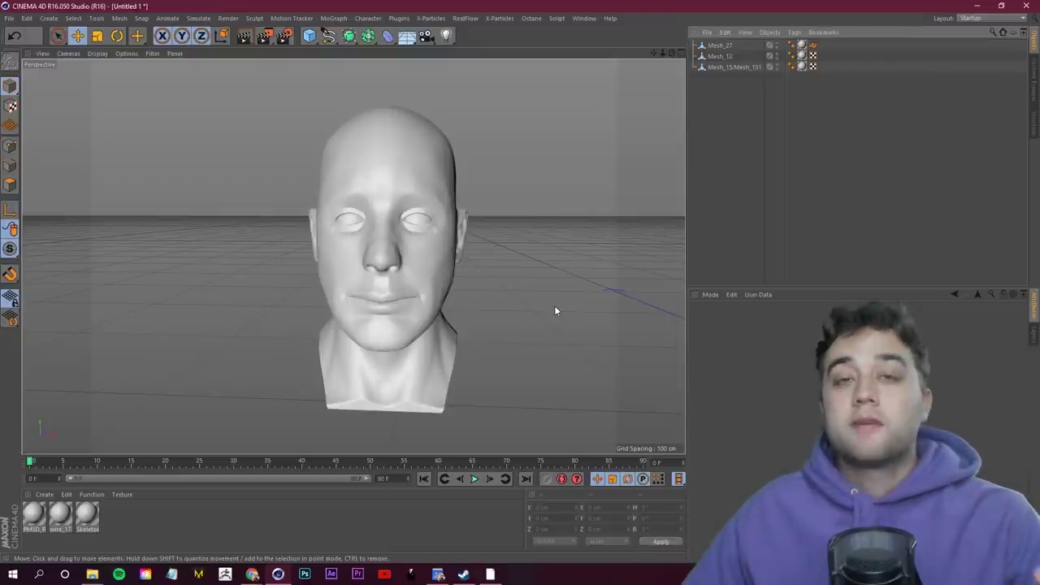
# Step: Create an Octane Material and apply it to the Mesh_27 bust and the Mesh_12 skull
pyautogui.click(45, 494)
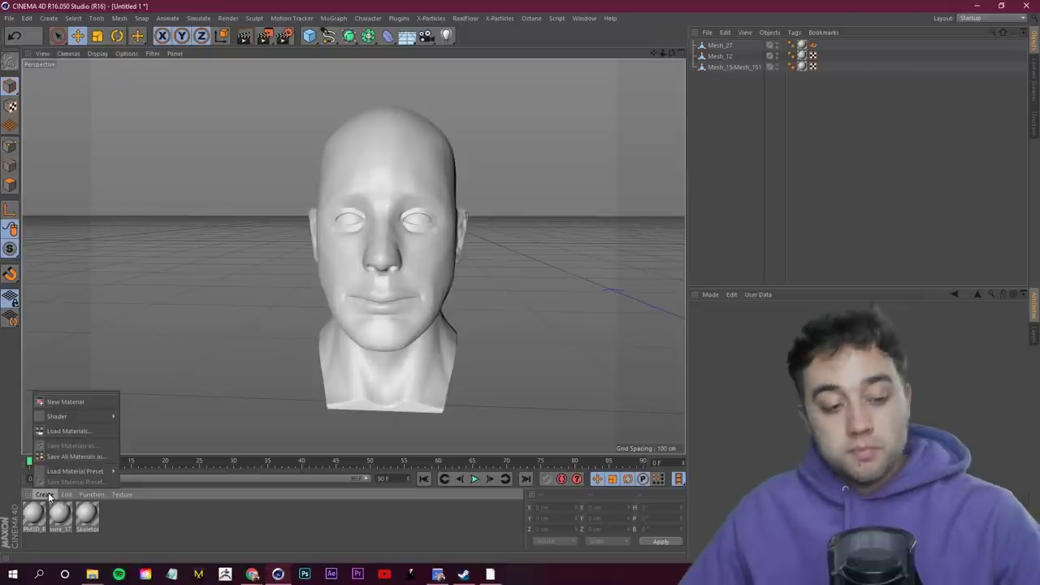
pyautogui.moveTo(75, 419)
pyautogui.moveTo(156, 393)
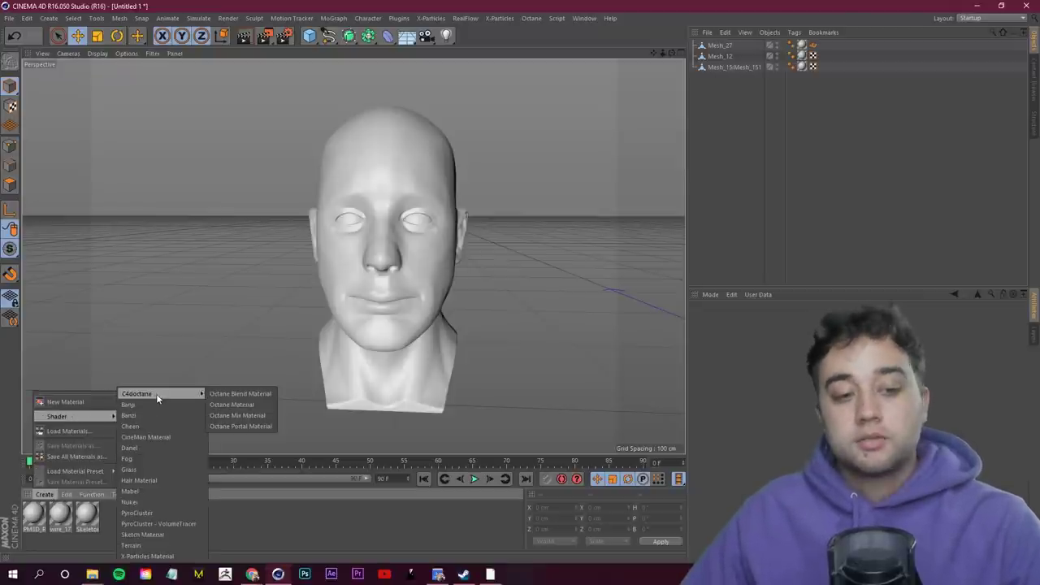
pyautogui.click(241, 406)
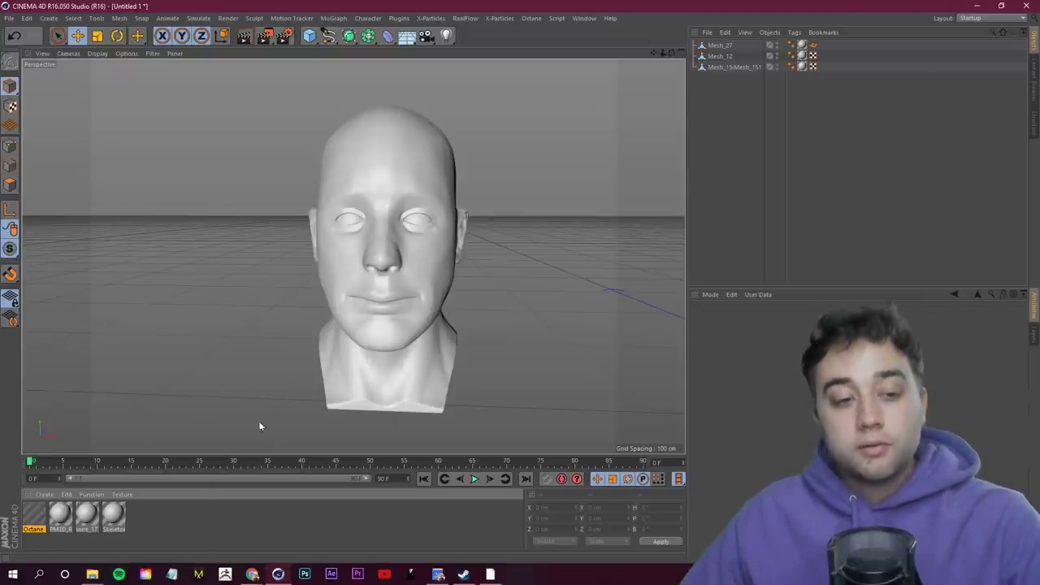
pyautogui.moveTo(115, 418); pyautogui.dragTo(431, 276)
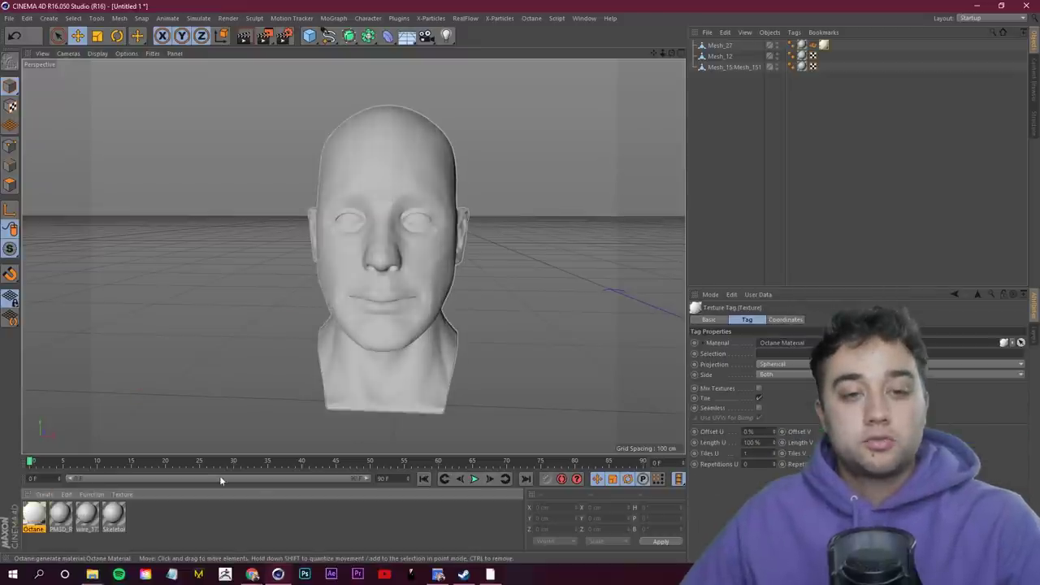
pyautogui.click(728, 57)
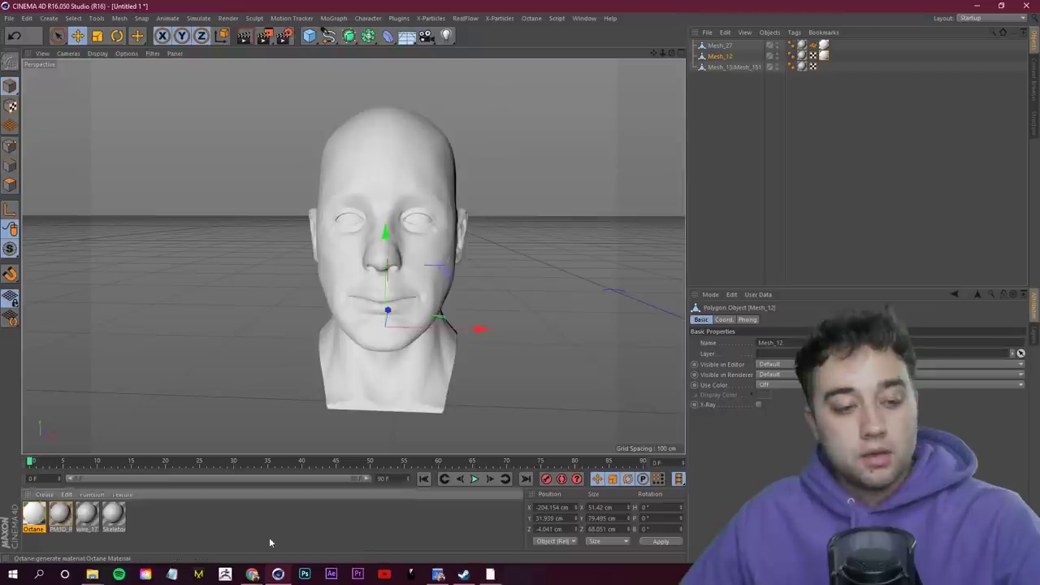
# Step: Open the Octane material for editing, dock the Octane Live Viewer beside the perspective view and start the live render
pyautogui.doubleClick(34, 514)
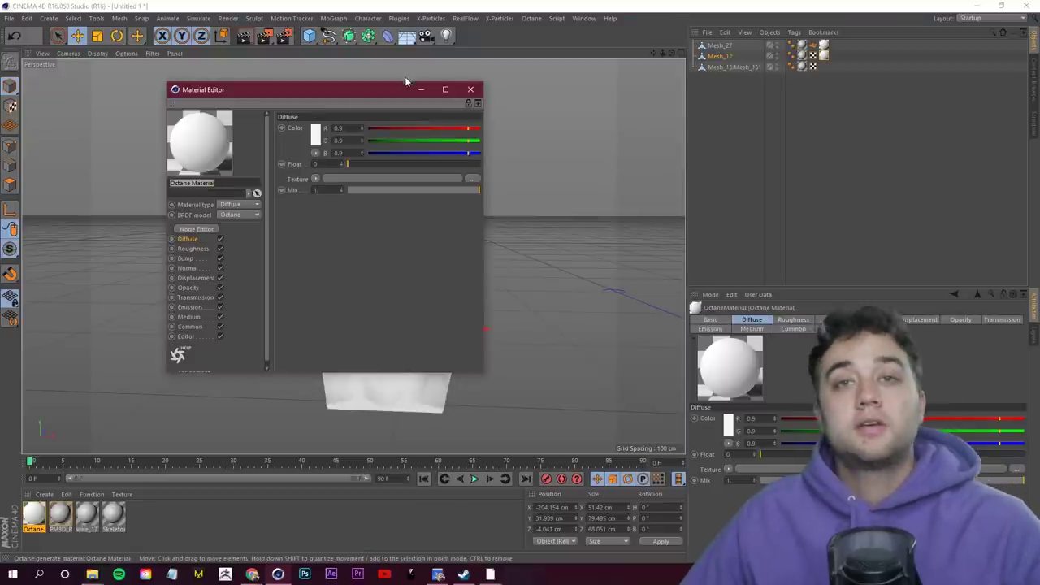
pyautogui.moveTo(359, 94); pyautogui.dragTo(285, 85)
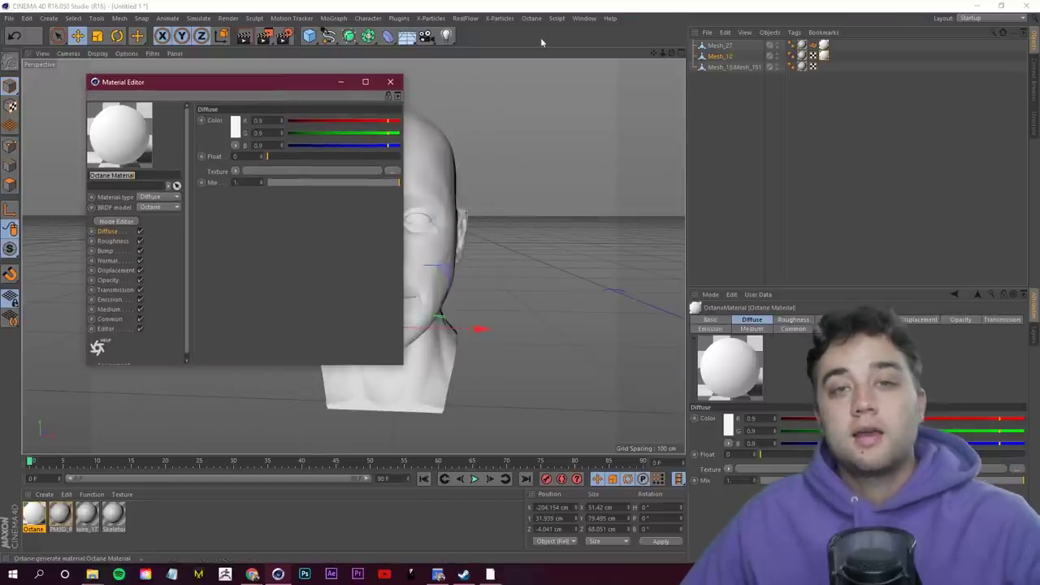
pyautogui.click(529, 18)
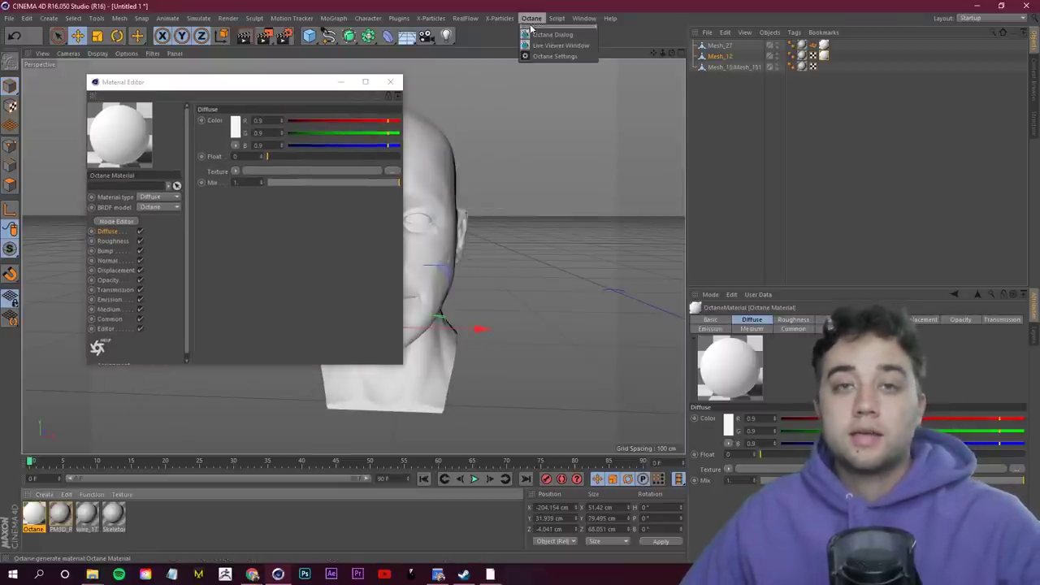
pyautogui.click(561, 45)
pyautogui.moveTo(232, 246); pyautogui.dragTo(641, 133)
pyautogui.moveTo(324, 85); pyautogui.dragTo(272, 82)
pyautogui.click(363, 77)
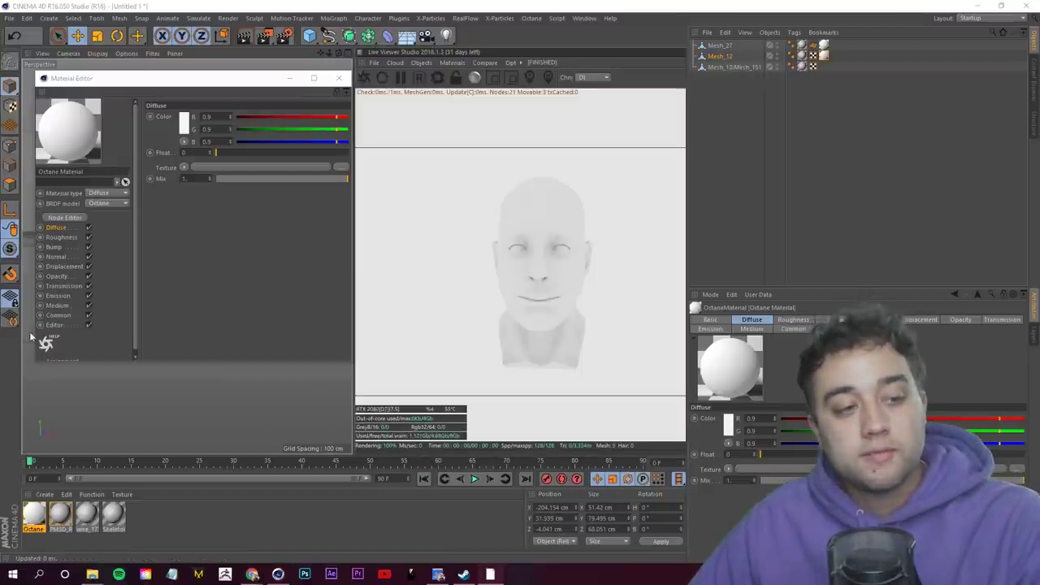
# Step: Assign a Falloffmap texture to the Octane material's opacity and view the see-through head at an angle
pyautogui.click(57, 276)
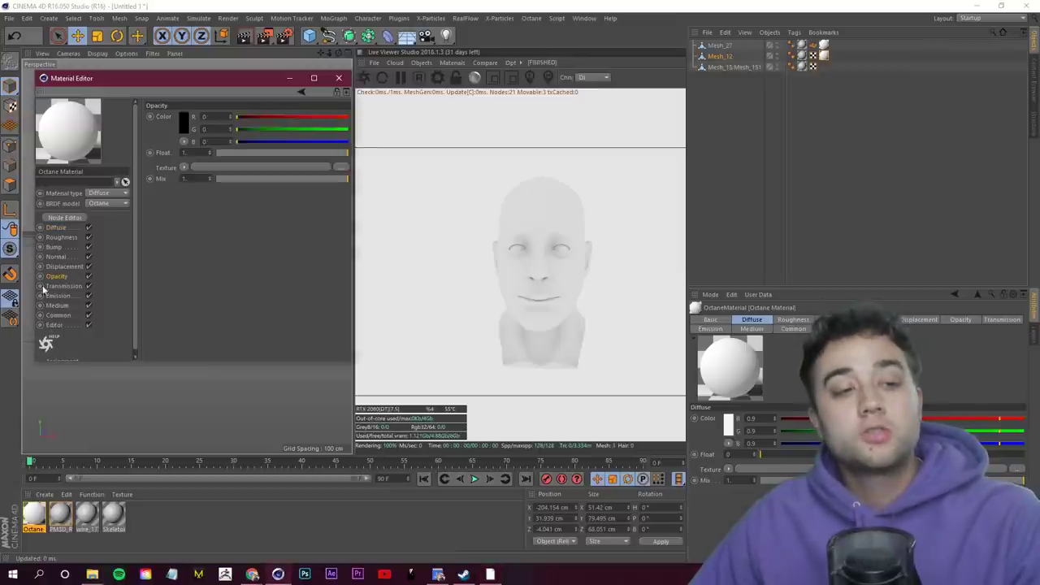
pyautogui.click(188, 165)
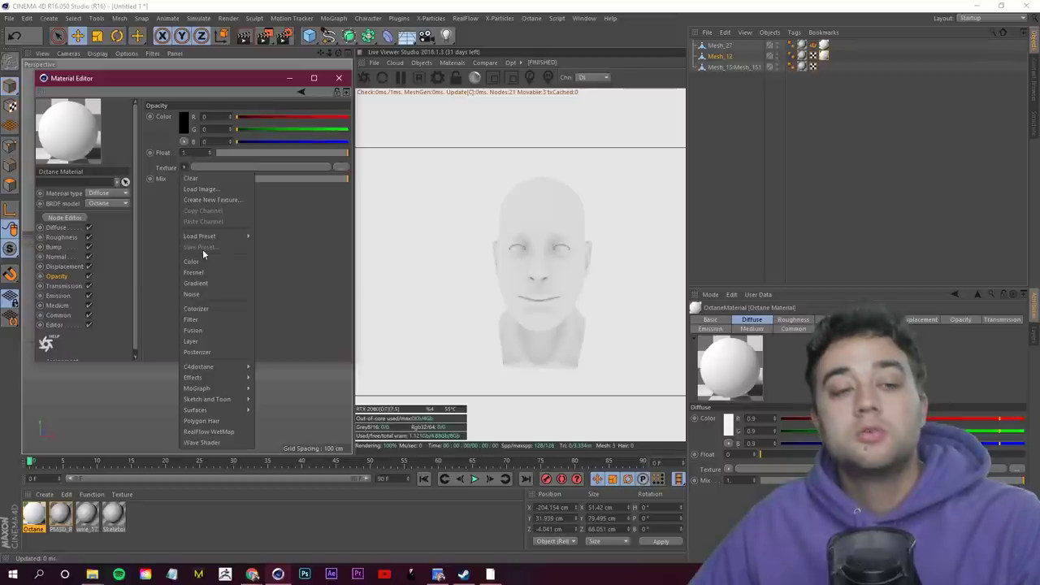
pyautogui.moveTo(213, 371)
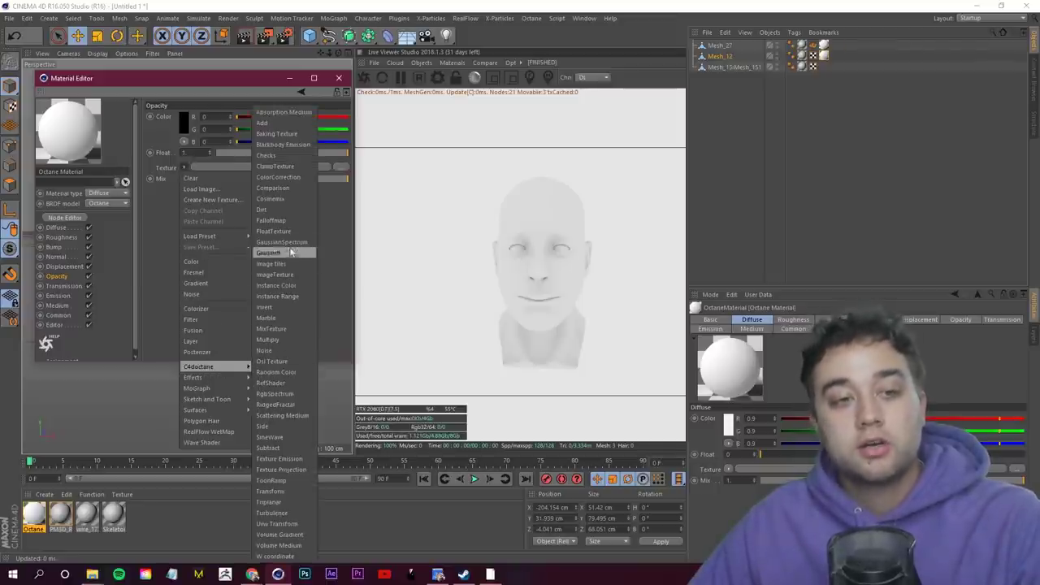
pyautogui.click(304, 221)
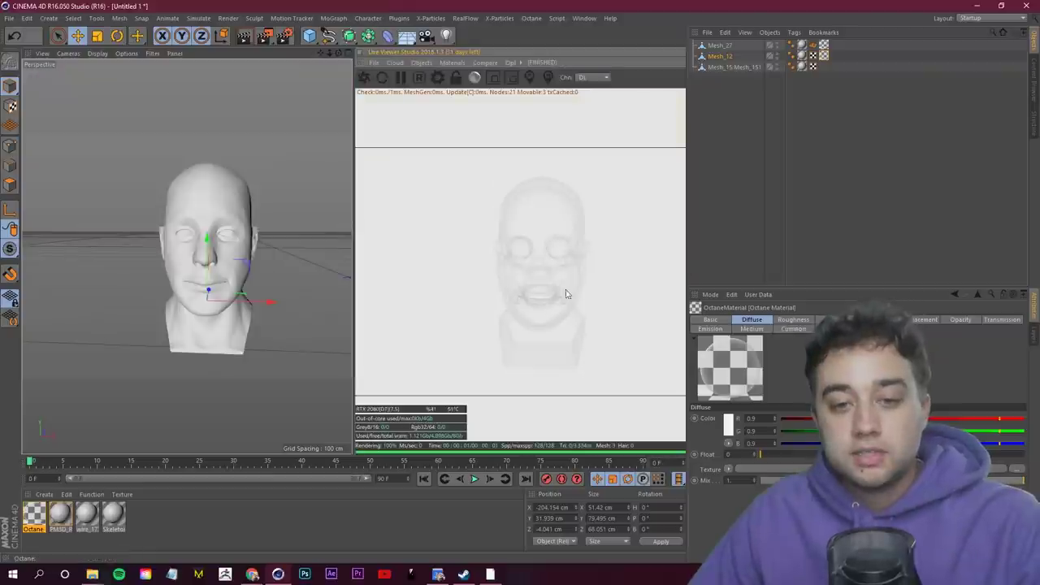
pyautogui.moveTo(287, 216); pyautogui.dragTo(195, 272)
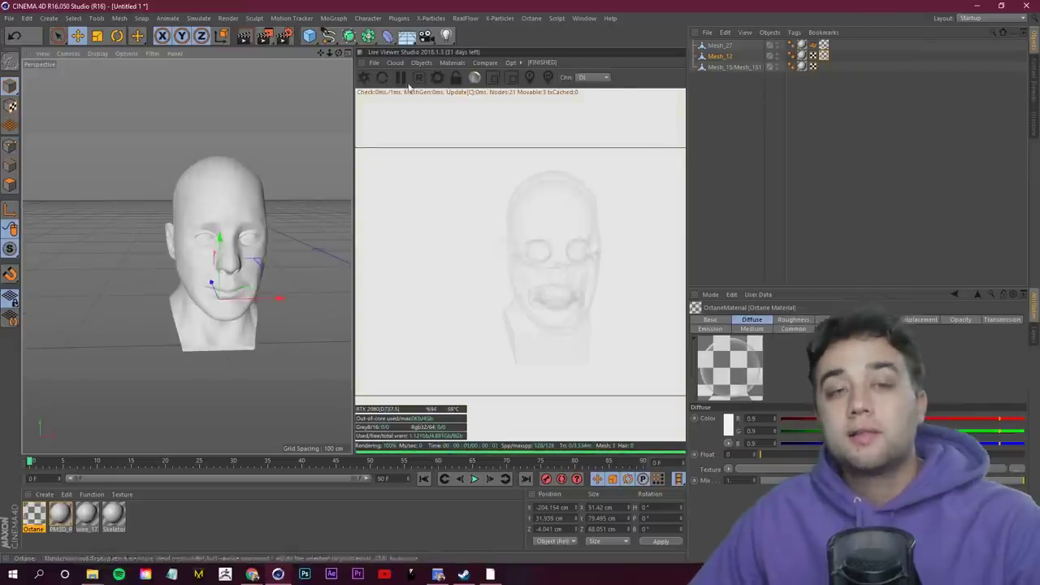
# Step: Add an Octane Hdri Environment and an Octane Arealight to light the head
pyautogui.click(420, 63)
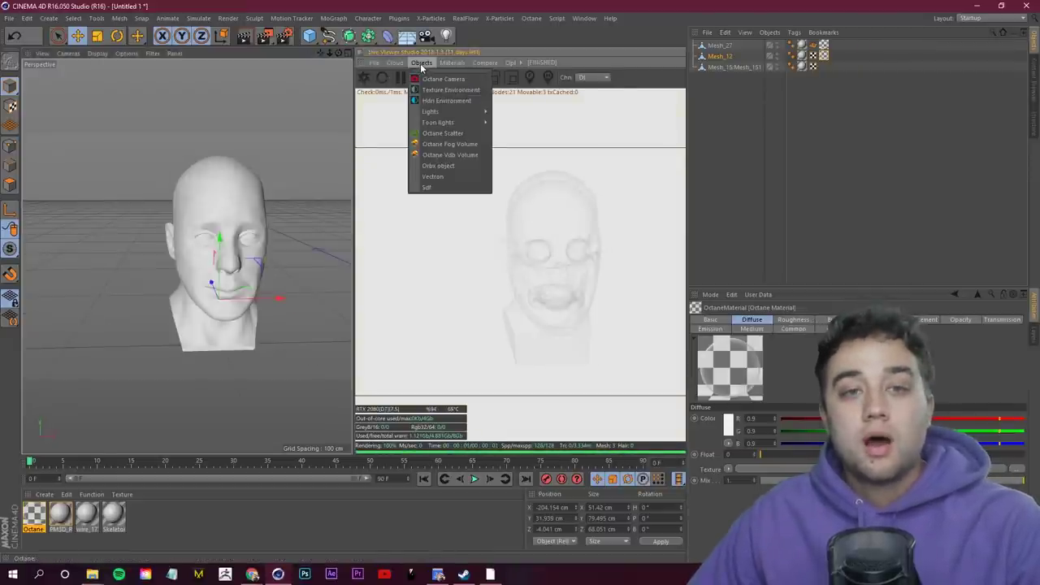
pyautogui.click(446, 100)
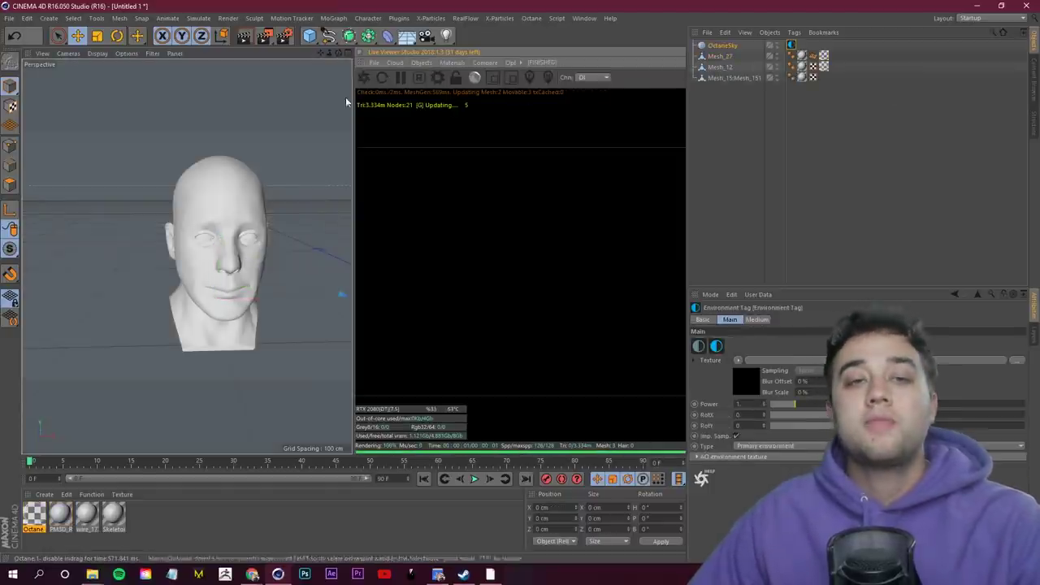
pyautogui.click(422, 64)
pyautogui.moveTo(463, 114)
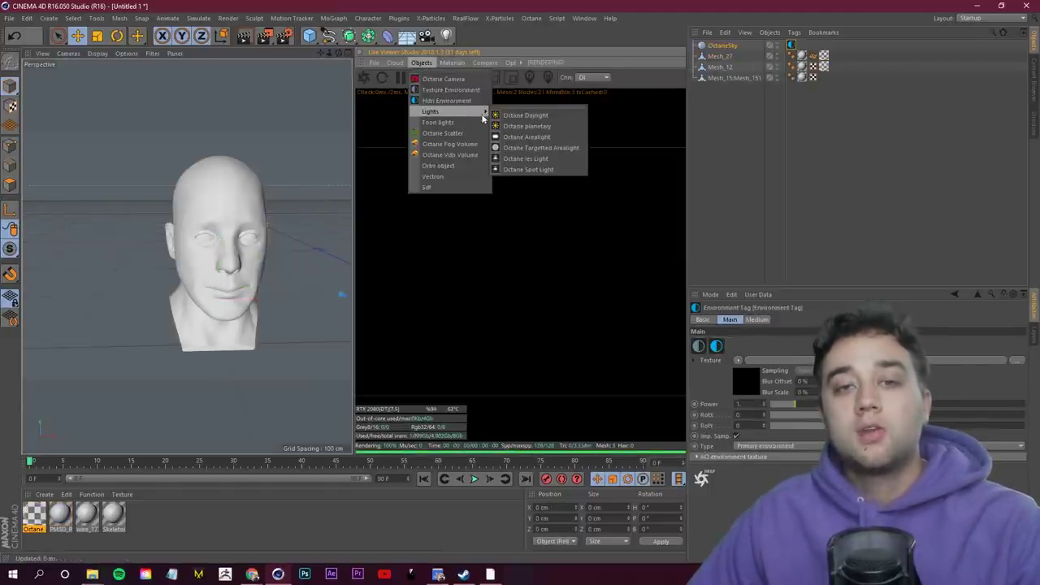
pyautogui.click(528, 136)
pyautogui.moveTo(262, 255); pyautogui.dragTo(248, 225)
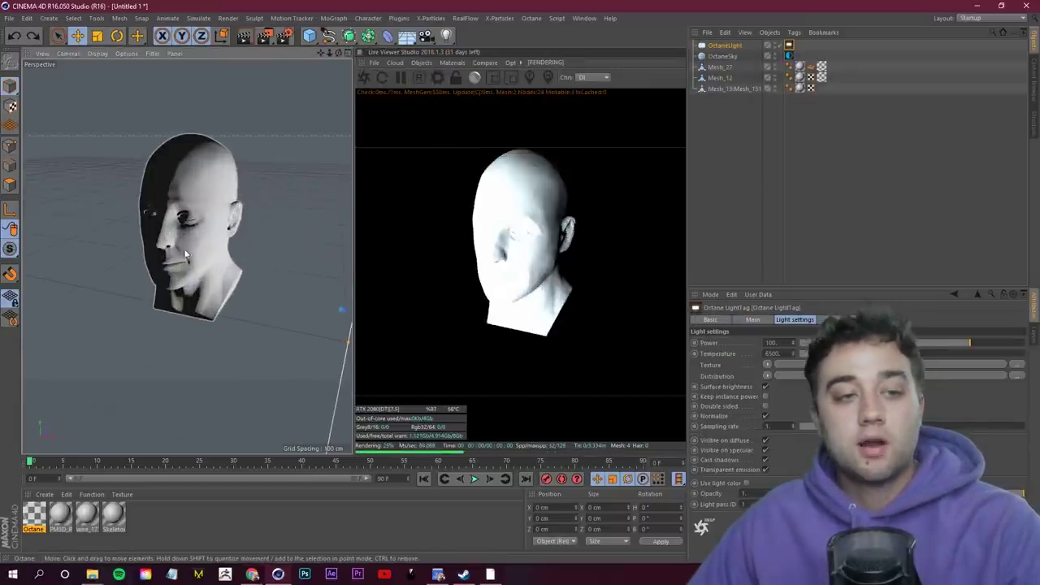
# Step: Delete the original imported materials from Mesh_27 and Mesh_12, and restart the live render
pyautogui.click(801, 68)
pyautogui.press('Delete')
pyautogui.click(800, 77)
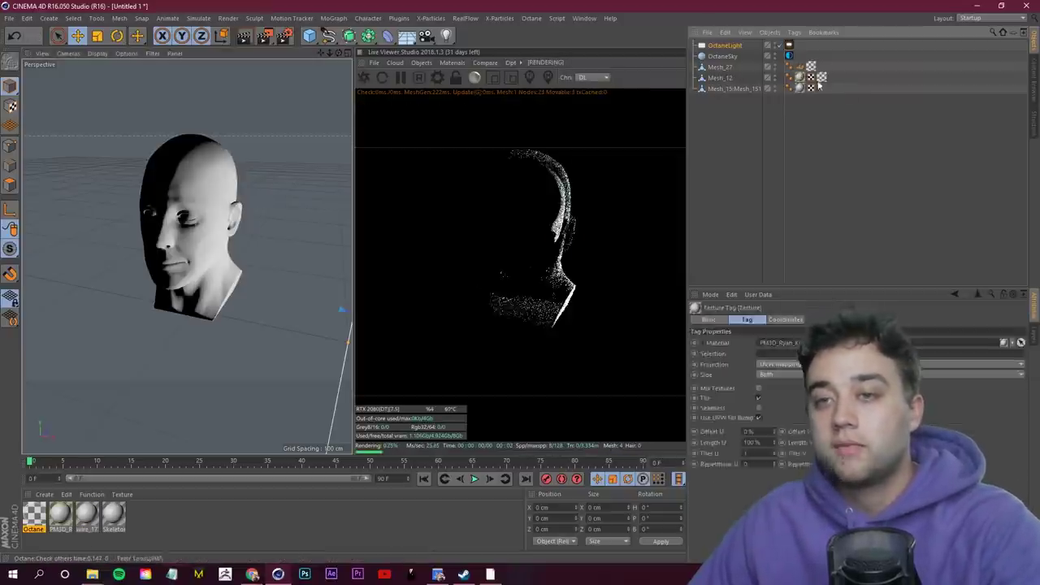
pyautogui.press('Delete')
pyautogui.click(364, 77)
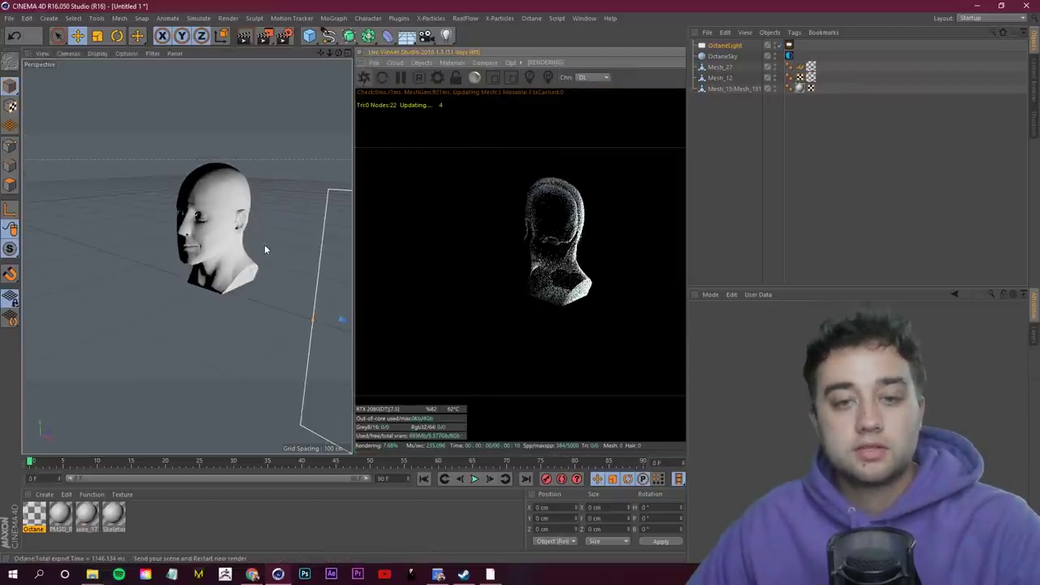
# Step: Move the area light to about X -271 cm and adjust the Mesh_12 skull's rotation inside the X-ray bust
pyautogui.scroll(-1, 306, 239)
pyautogui.scroll(-3, 323, 283)
pyautogui.moveTo(302, 284); pyautogui.dragTo(182, 325)
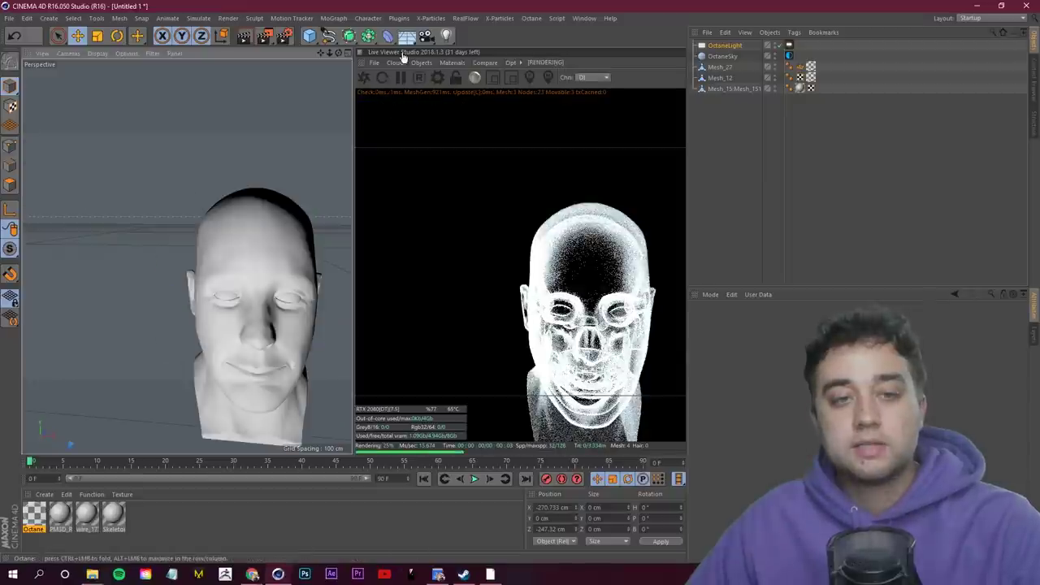
pyautogui.moveTo(320, 53); pyautogui.dragTo(311, 2)
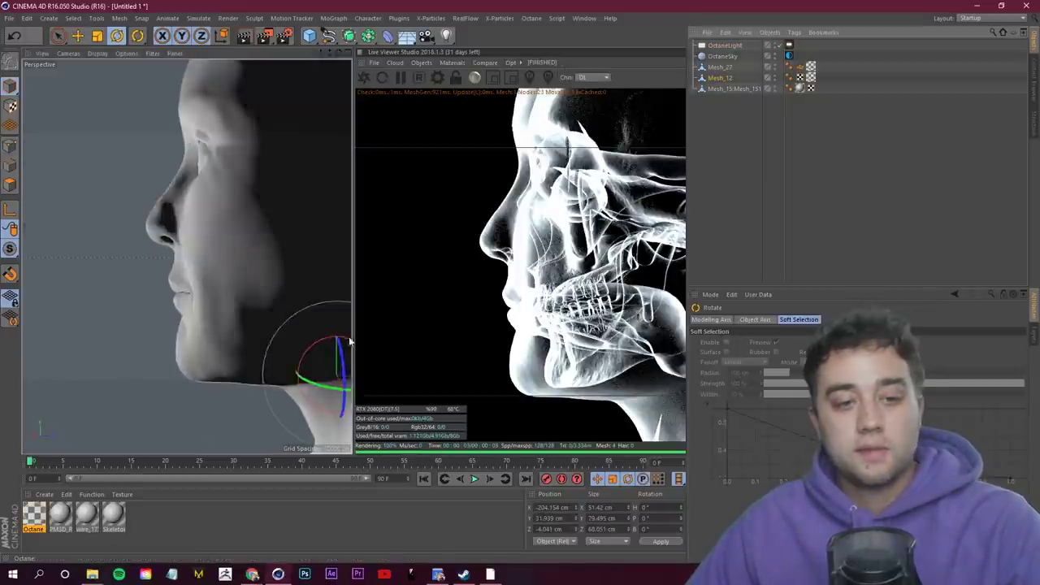
pyautogui.moveTo(348, 336); pyautogui.dragTo(328, 342)
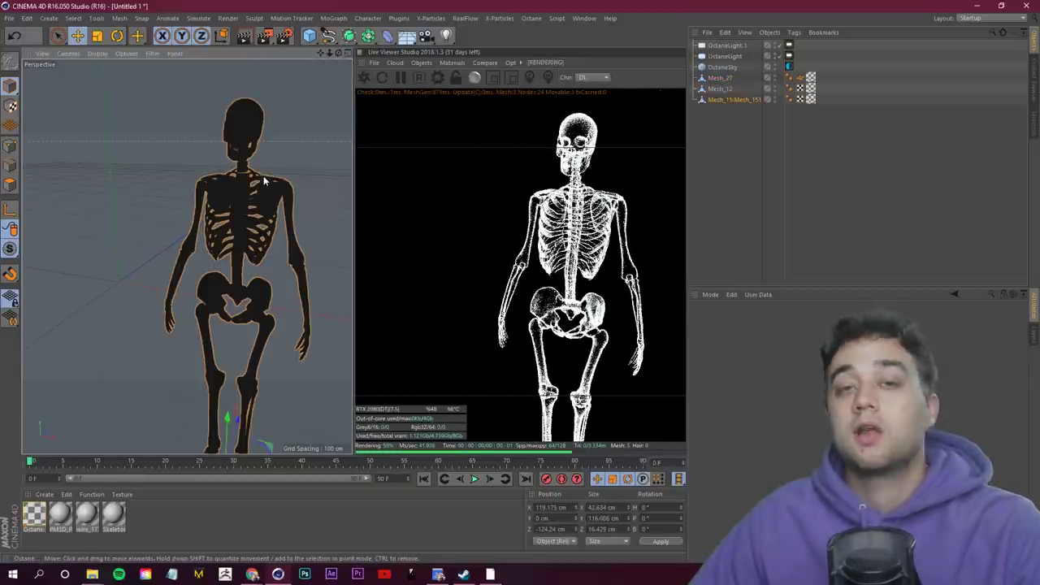
# Step: Select OctaneLight.1 and open the light settings of its Octane LightTag
pyautogui.click(759, 57)
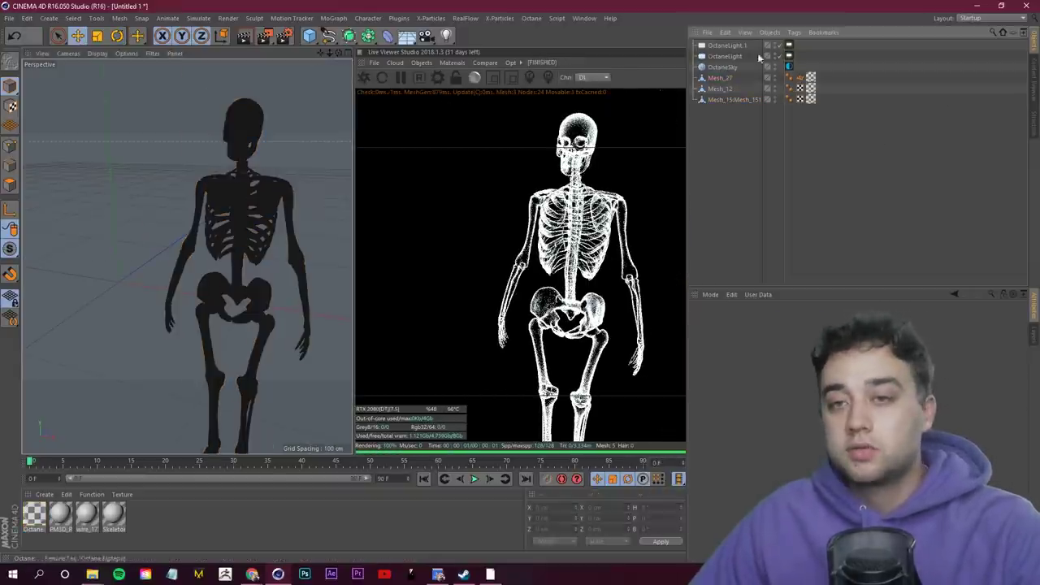
pyautogui.click(742, 46)
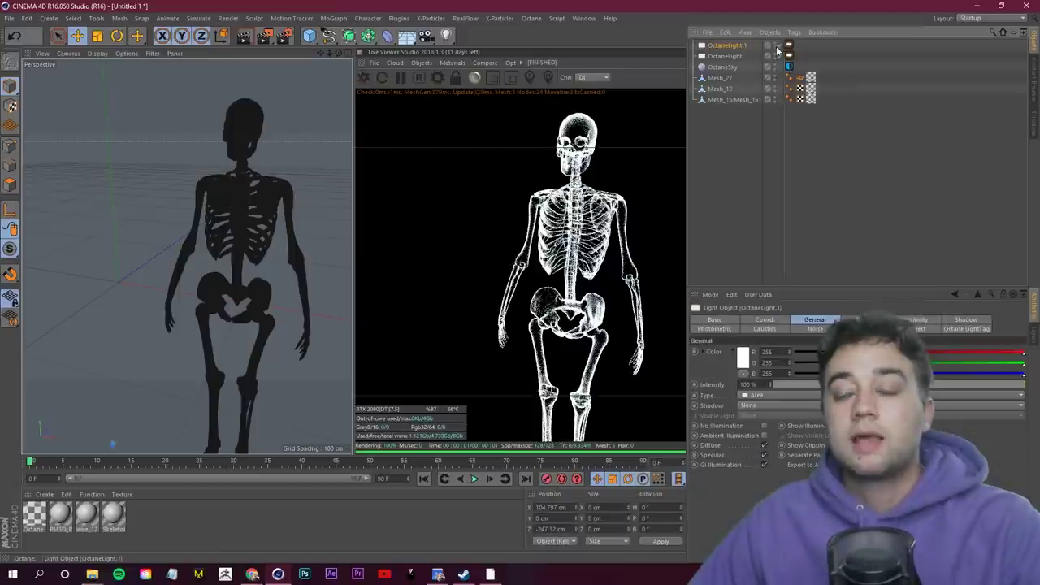
pyautogui.click(789, 47)
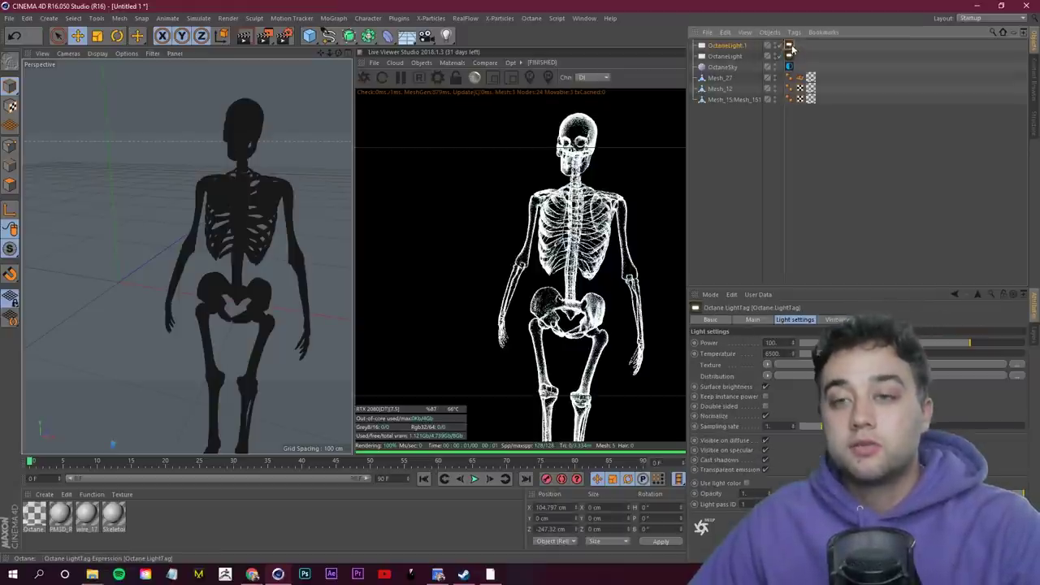
# Step: Try low and high colour temperatures on OctaneLight.1 and undo the changes
pyautogui.click(808, 354)
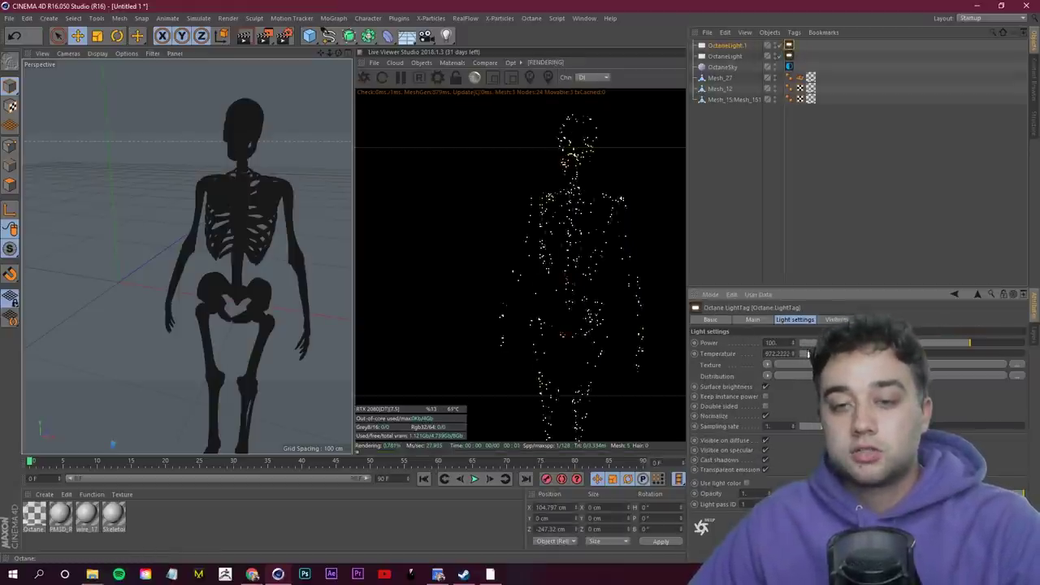
pyautogui.click(1015, 355)
pyautogui.moveTo(1014, 356); pyautogui.dragTo(810, 355)
pyautogui.hotkey('ctrl', 'z')
pyautogui.hotkey('ctrl', 'z')
pyautogui.hotkey('ctrl', 'z')
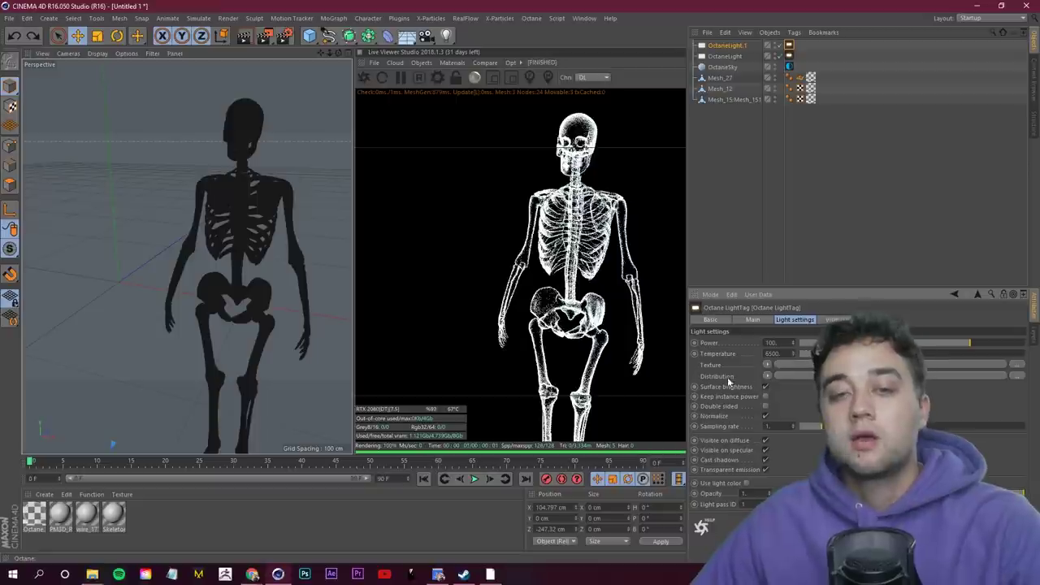
# Step: Assign a Color shader to OctaneLight.1's distribution and set it to green with RGB 0, 255, 80
pyautogui.click(766, 377)
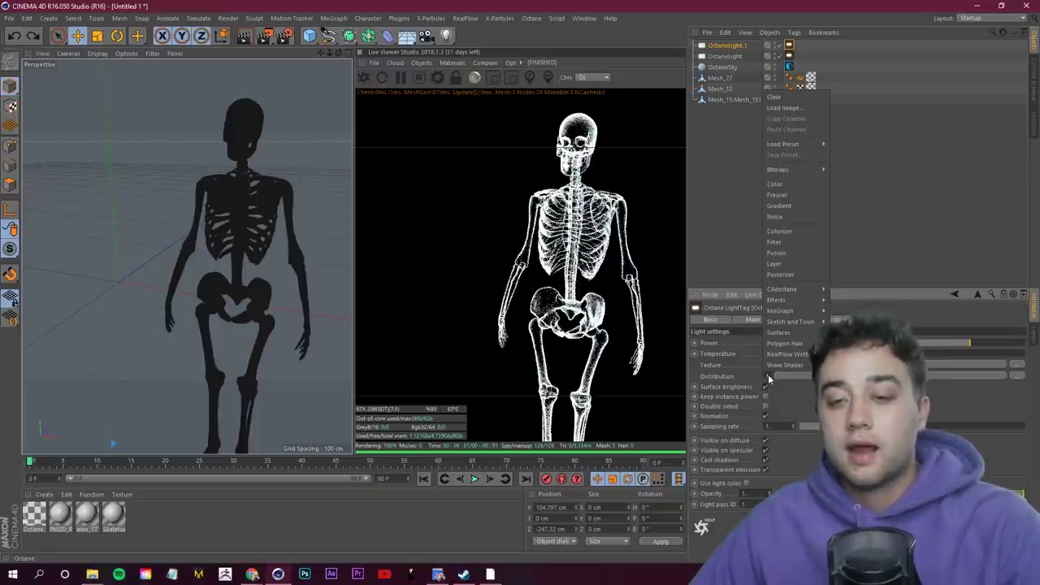
pyautogui.click(786, 184)
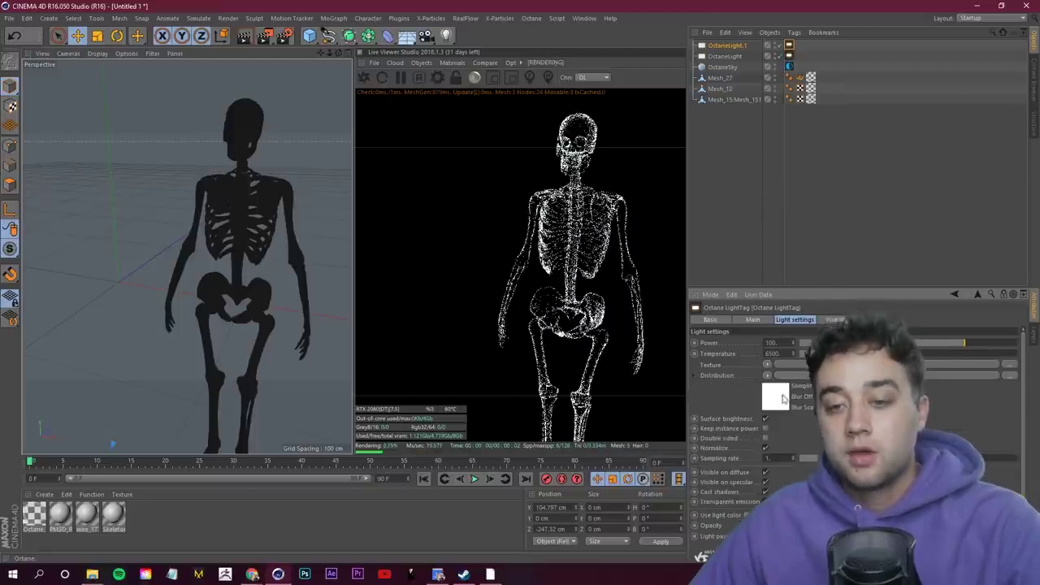
pyautogui.click(780, 397)
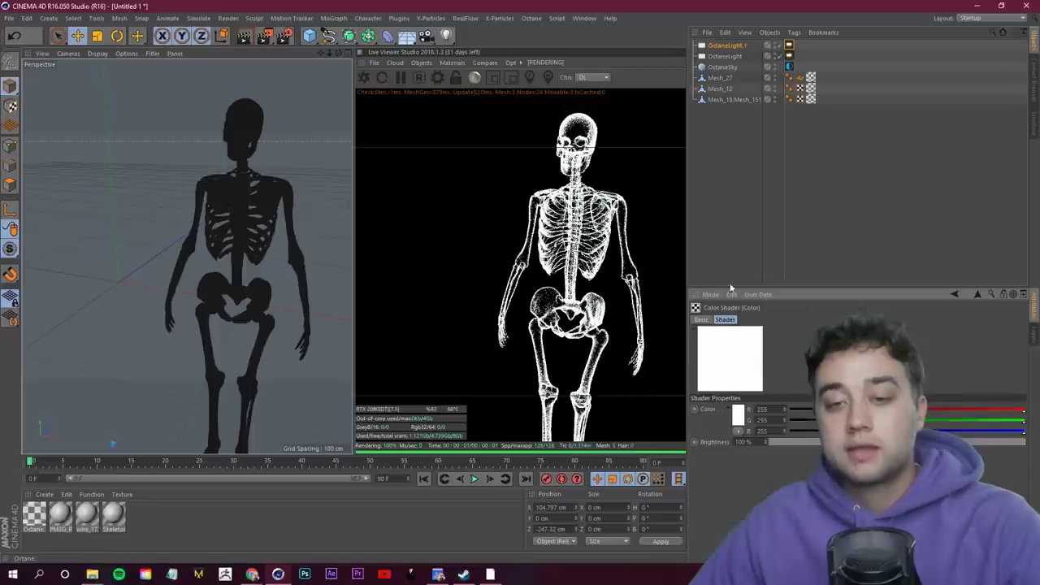
pyautogui.click(737, 413)
pyautogui.moveTo(711, 355); pyautogui.dragTo(508, 265)
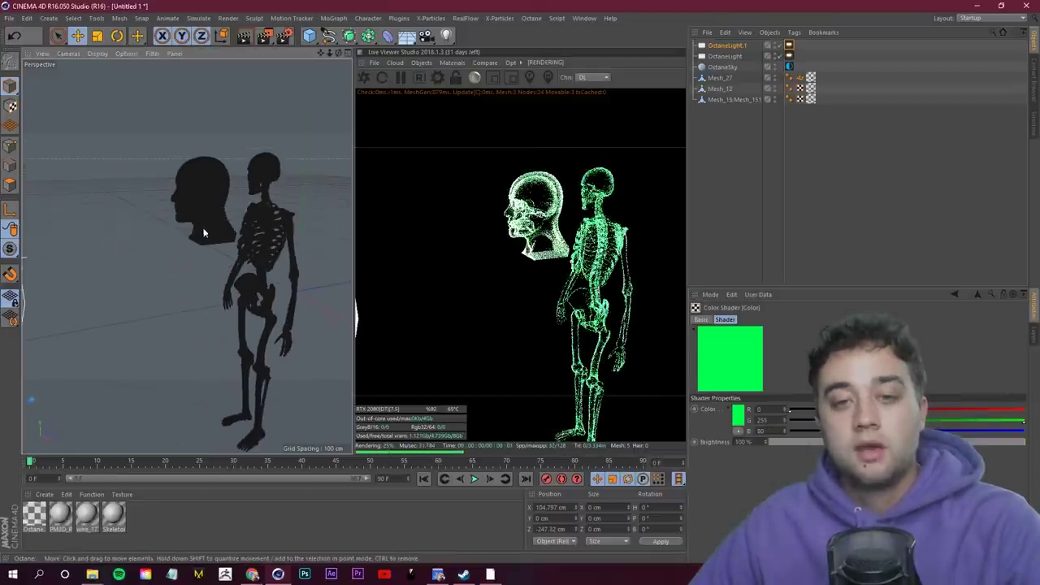
# Step: Frame the bust in side profile and set the OctaneLight's temperature to 1500
pyautogui.moveTo(203, 231); pyautogui.dragTo(253, 247)
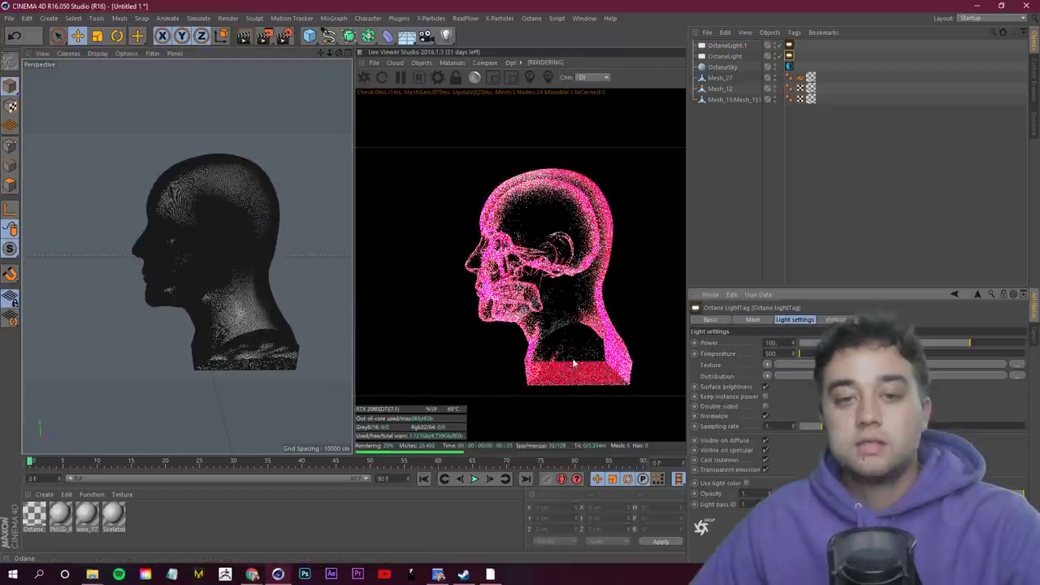
pyautogui.click(818, 354)
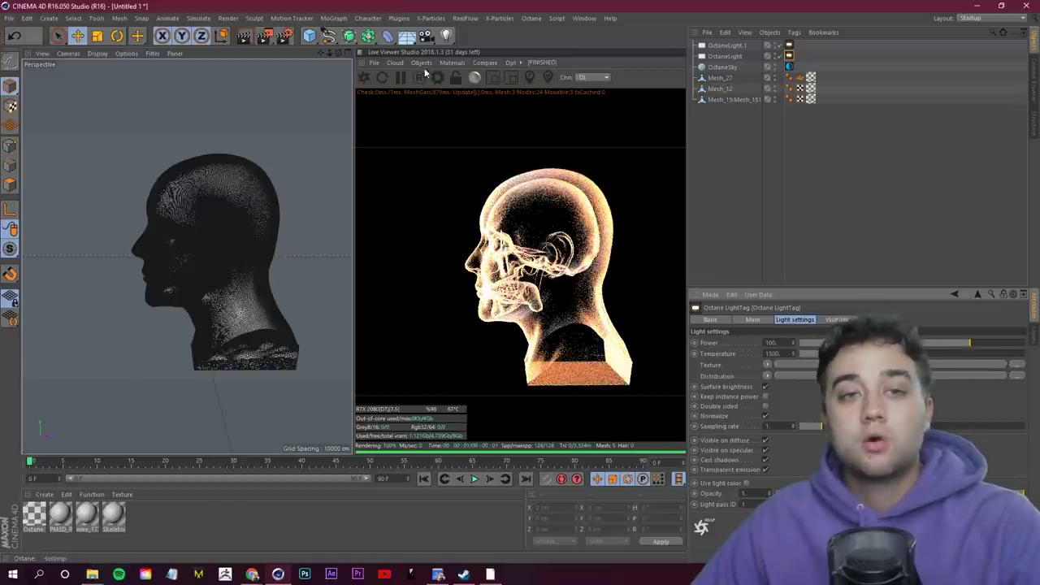
# Step: Add an Octane Camera at the current side view of the bust
pyautogui.click(422, 63)
pyautogui.click(431, 82)
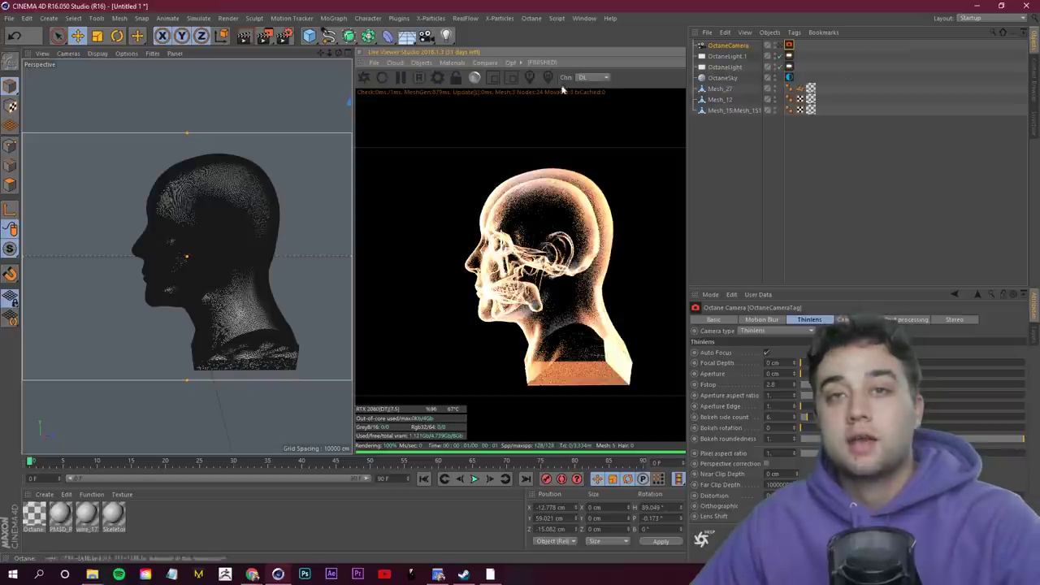
# Step: Look through the Octane Camera and enable the Camera Imager in its tag
pyautogui.click(779, 46)
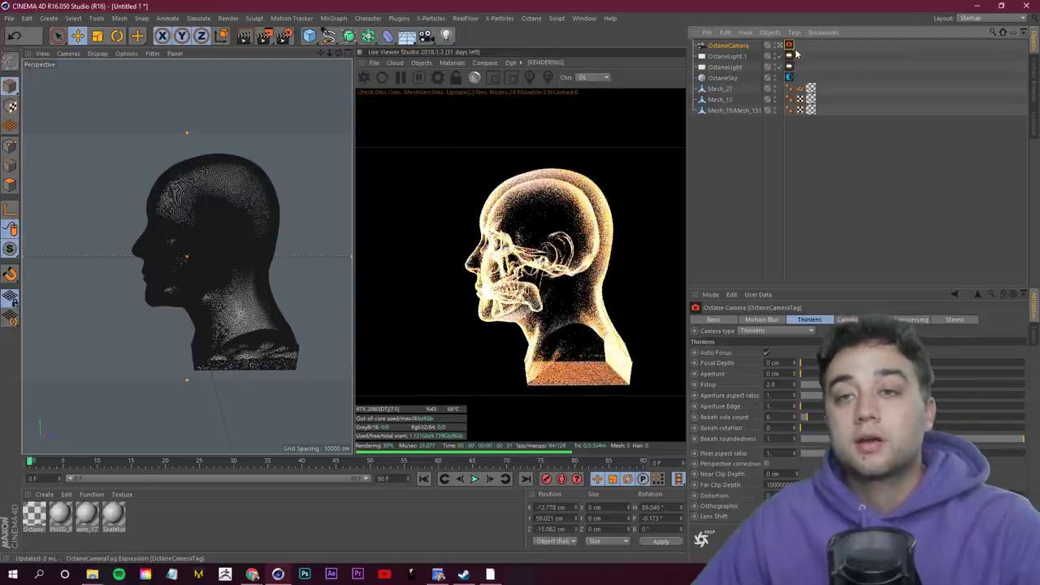
pyautogui.click(848, 319)
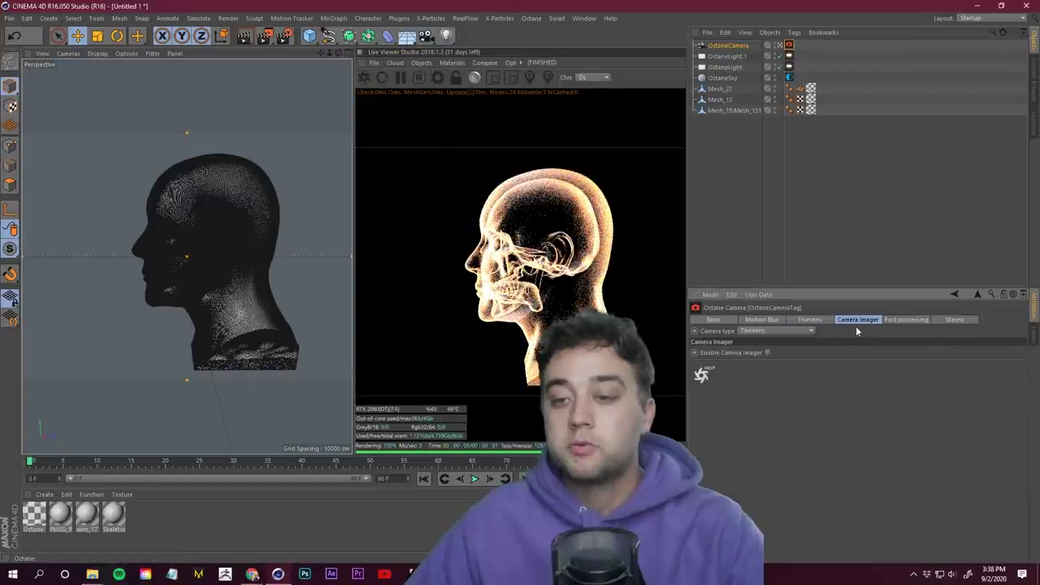
pyautogui.click(766, 353)
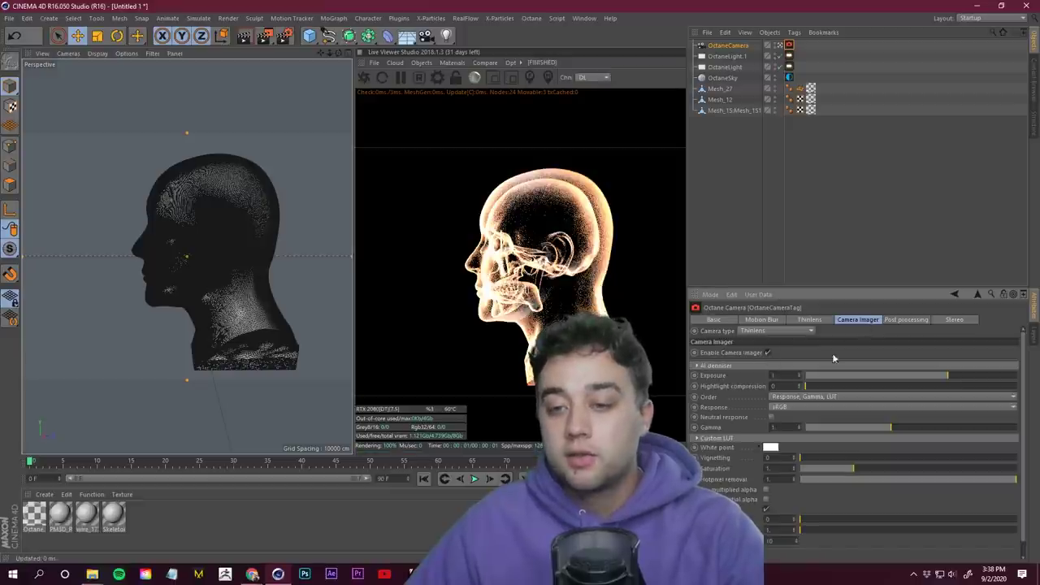
# Step: Enable the Octane Camera's post-processing glow and adjust the exposure in the Camera Imager settings
pyautogui.click(904, 319)
pyautogui.moveTo(949, 362); pyautogui.dragTo(924, 366)
pyautogui.click(859, 320)
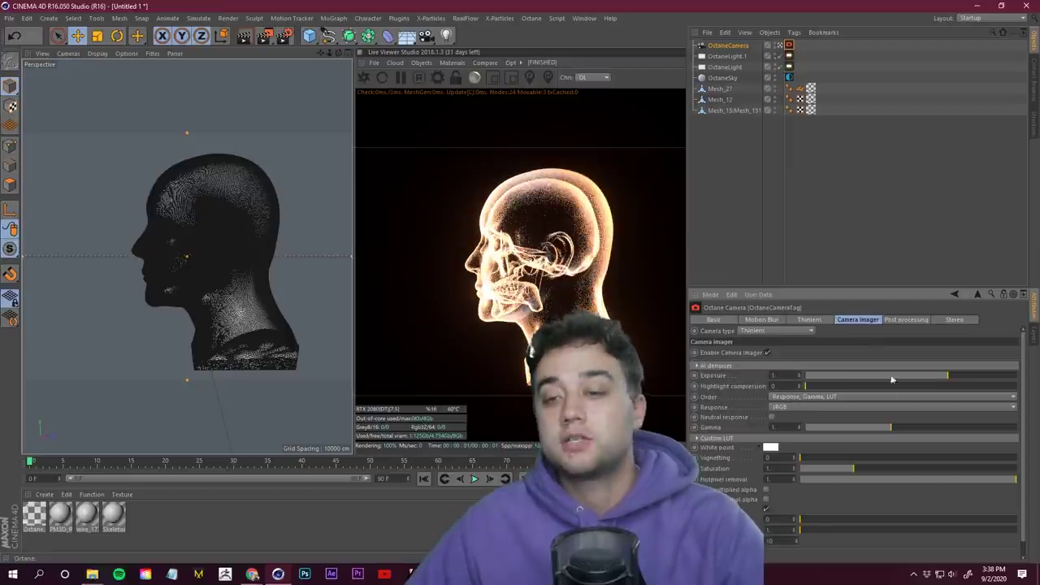
pyautogui.moveTo(932, 378)
pyautogui.mouseDown()
pyautogui.moveTo(924, 376)
pyautogui.moveTo(931, 379)
pyautogui.mouseUp()
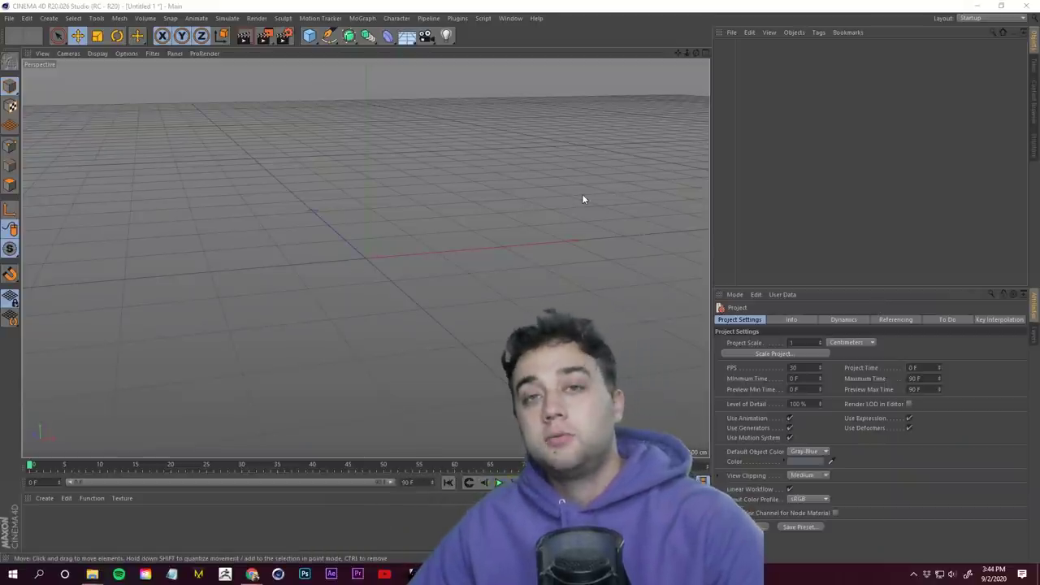
# Step: Add a Motion Tracker object in Cinema 4D R20 and load the face hands.mp4 video as its footage
pyautogui.click(317, 18)
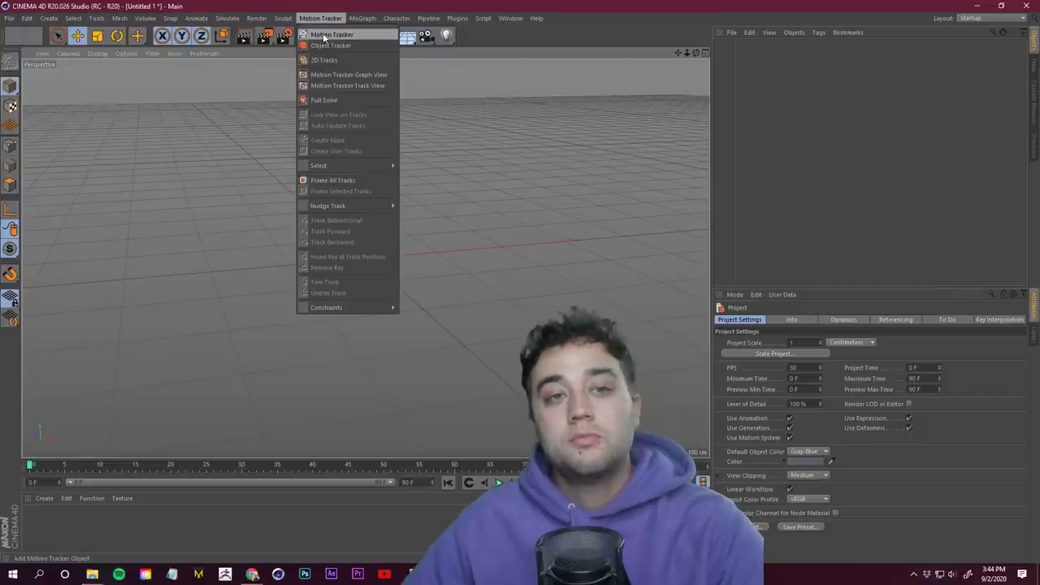
pyautogui.click(324, 35)
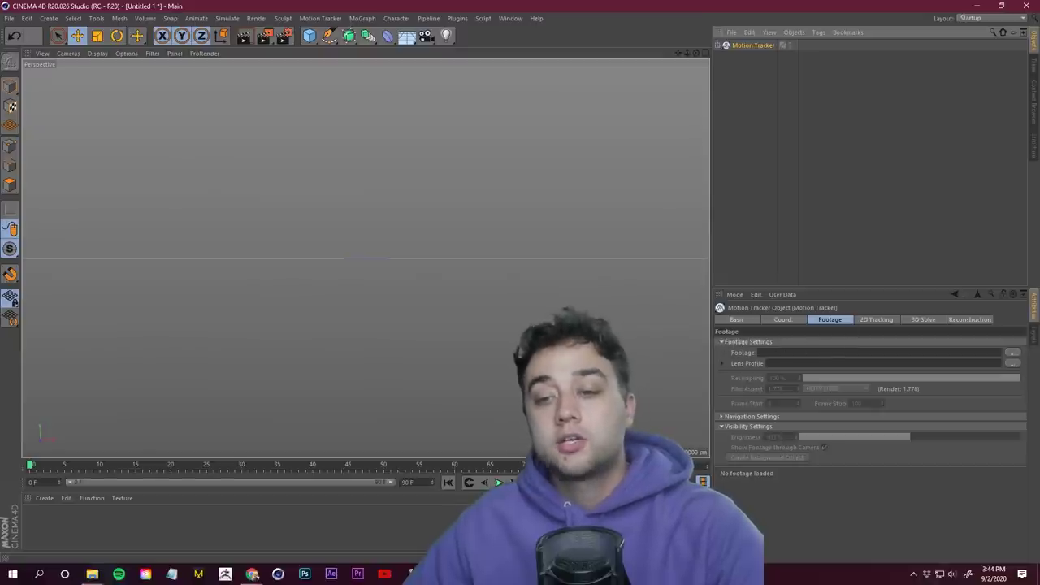
pyautogui.click(1013, 355)
pyautogui.click(478, 97)
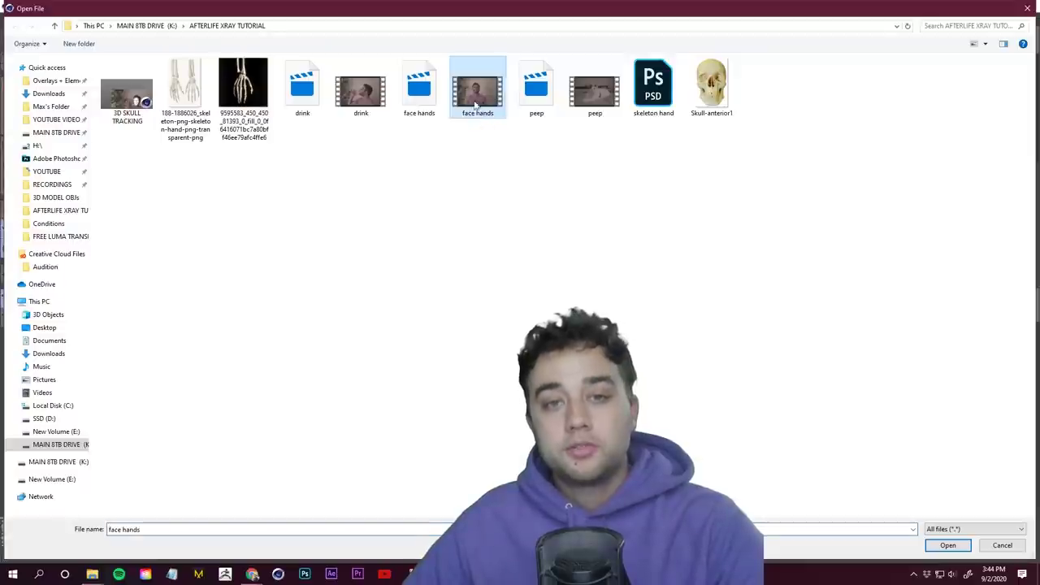
pyautogui.click(949, 546)
# Step: Find the frame just before the hands rise and set the footage's Frame Start to 364
pyautogui.moveTo(33, 466); pyautogui.dragTo(284, 470)
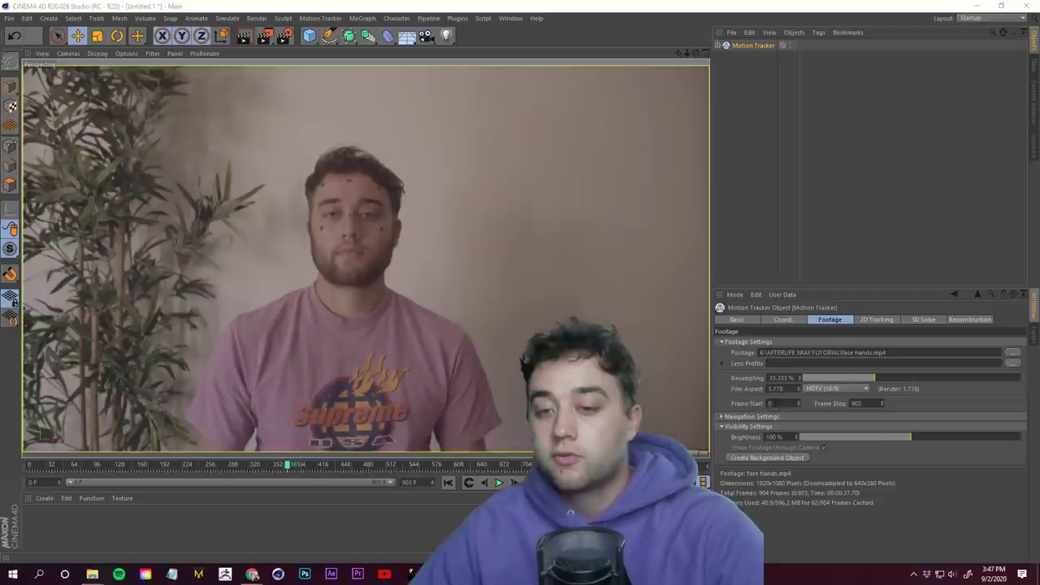
pyautogui.click(286, 464)
pyautogui.moveTo(285, 464); pyautogui.dragTo(287, 465)
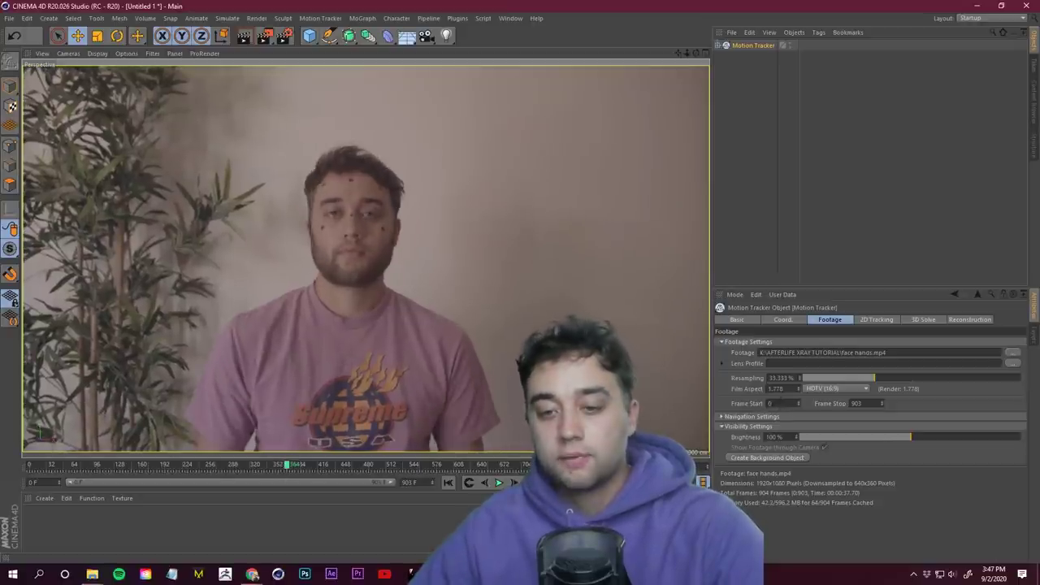
pyautogui.moveTo(777, 403); pyautogui.dragTo(706, 394)
pyautogui.write('364')
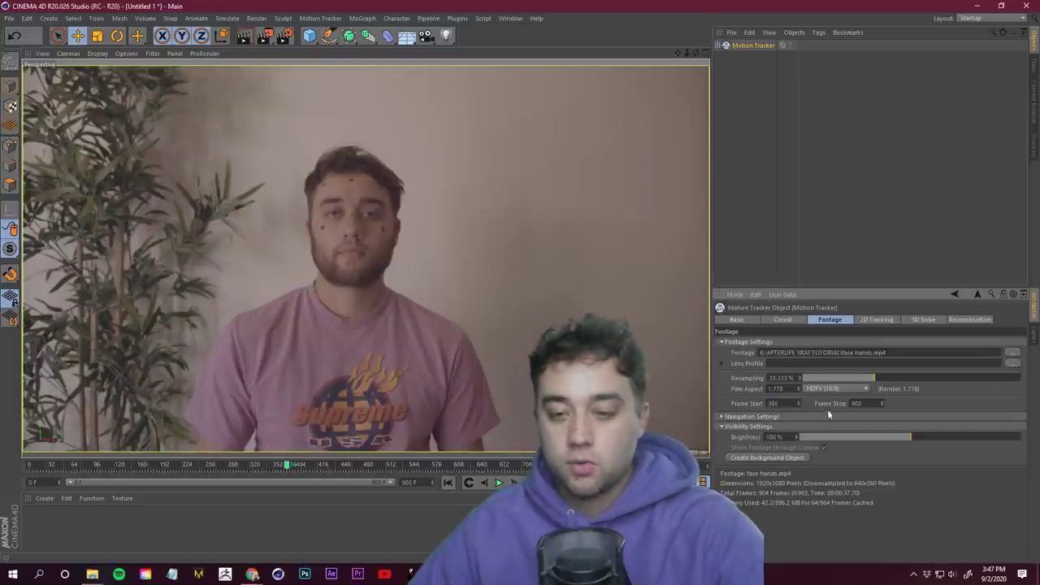
# Step: Find the frame where both hands are raised beside the face and set the footage's Frame Stop to 418
pyautogui.click(297, 464)
pyautogui.moveTo(297, 466); pyautogui.dragTo(325, 466)
pyautogui.click(861, 403)
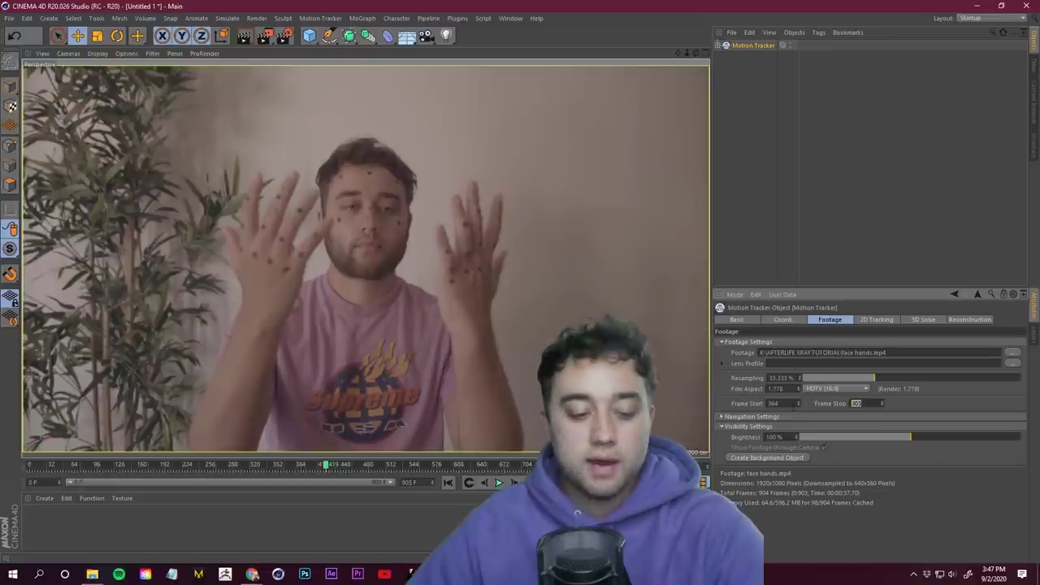
pyautogui.write('418')
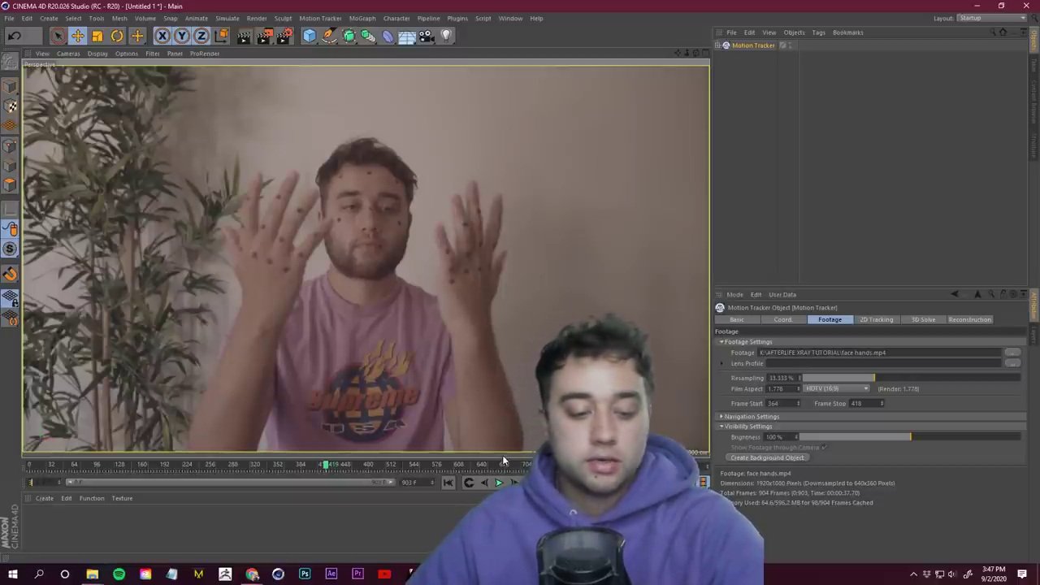
# Step: Limit the timeline range to frames 364 to 418 and return to the first frame
pyautogui.doubleClick(34, 482)
pyautogui.write('364')
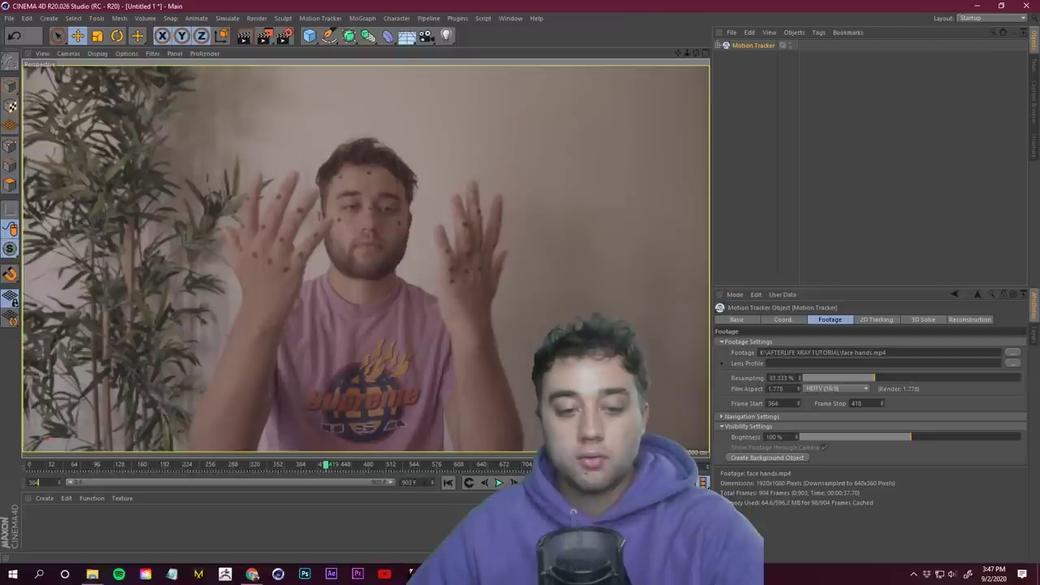
pyautogui.press('Tab')
pyautogui.write('418')
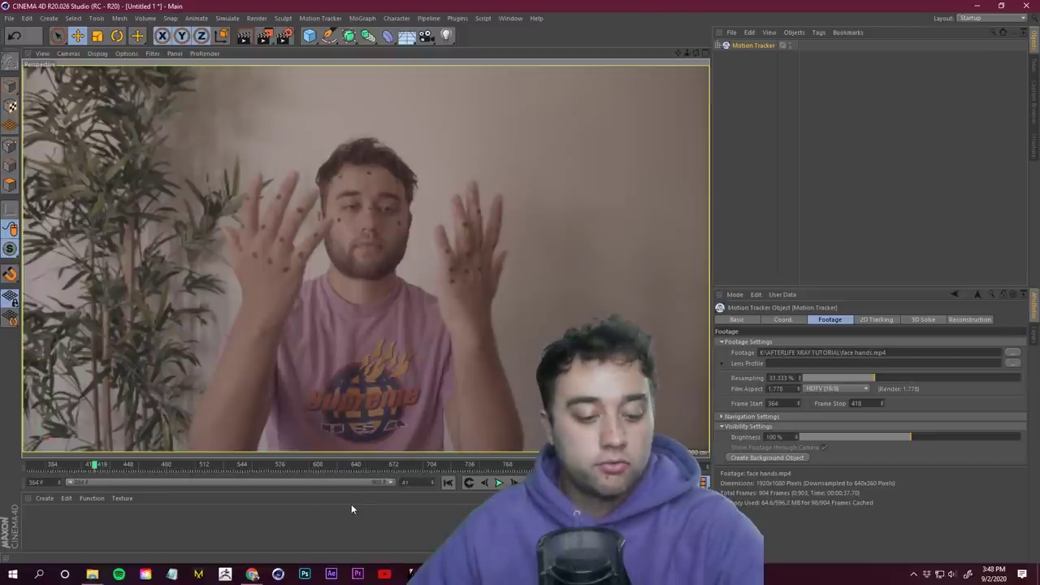
pyautogui.click(399, 531)
pyautogui.moveTo(352, 467); pyautogui.dragTo(29, 466)
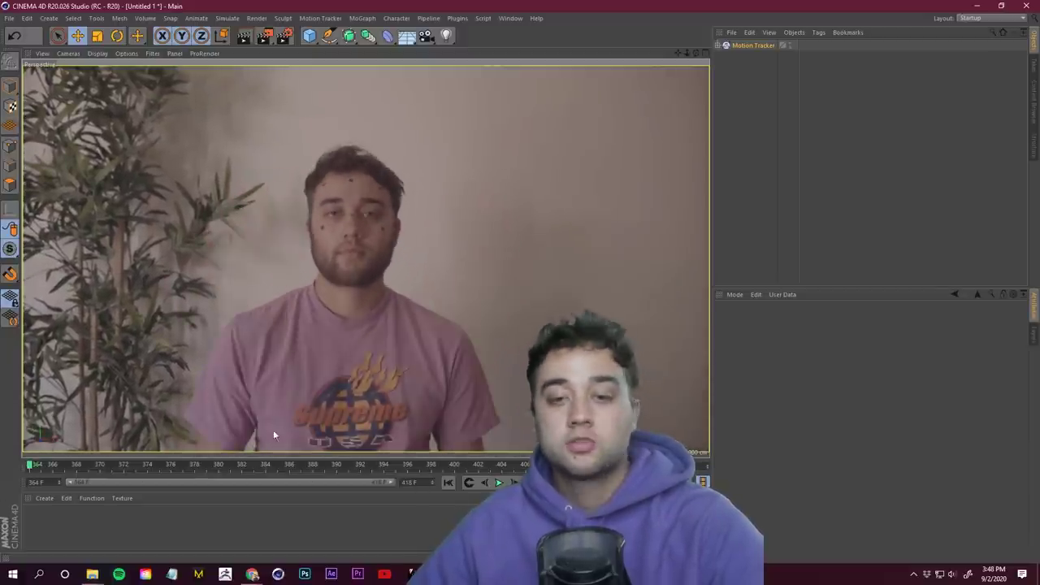
# Step: Set the Motion Tracker footage's resampling to 100% and keep the playhead at frame 364
pyautogui.click(755, 45)
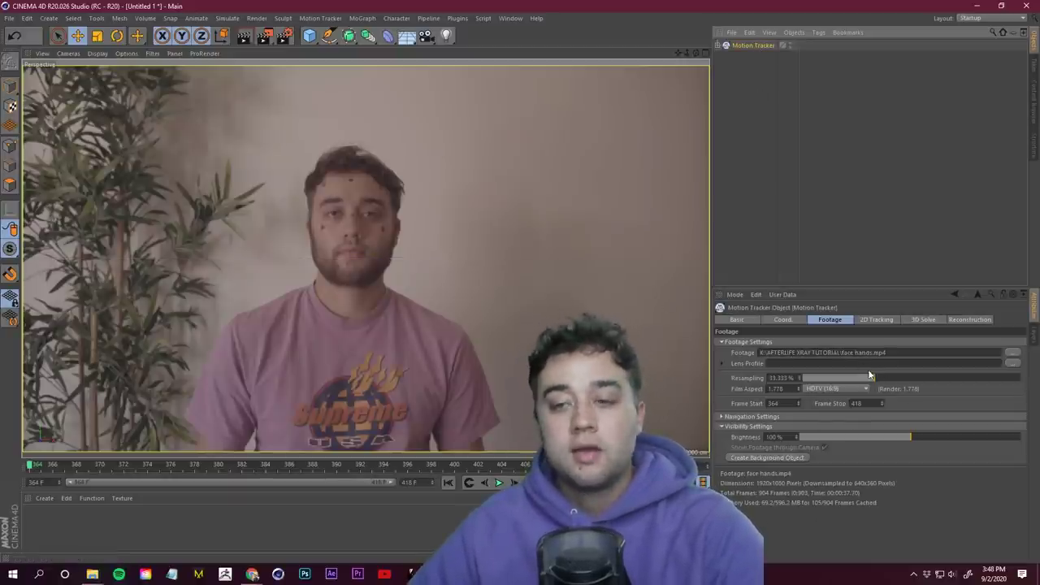
pyautogui.moveTo(881, 378); pyautogui.dragTo(1022, 378)
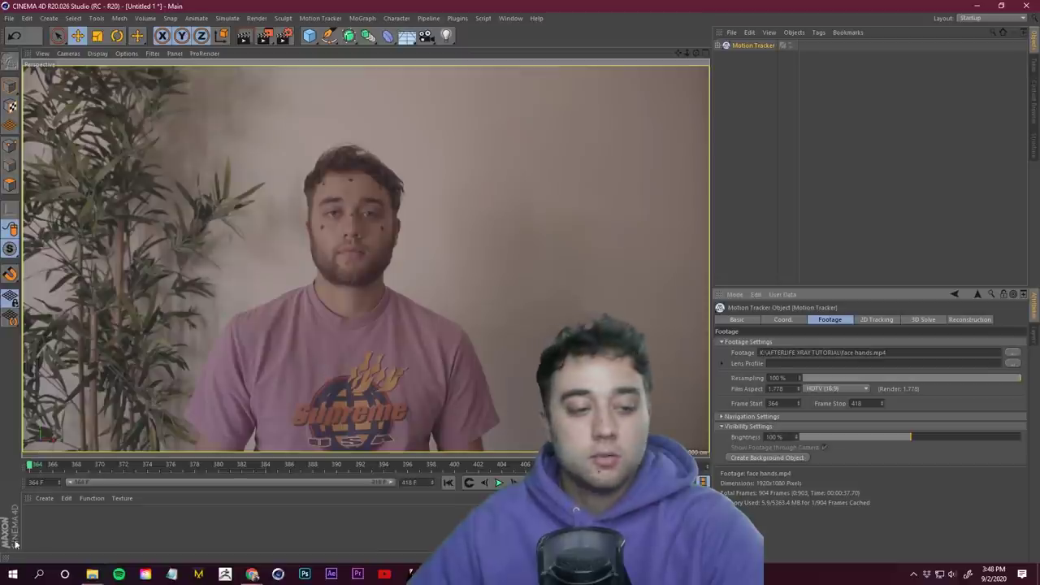
pyautogui.moveTo(31, 469)
pyautogui.mouseDown()
pyautogui.moveTo(526, 486)
pyautogui.moveTo(314, 464)
pyautogui.moveTo(29, 464)
pyautogui.mouseUp()
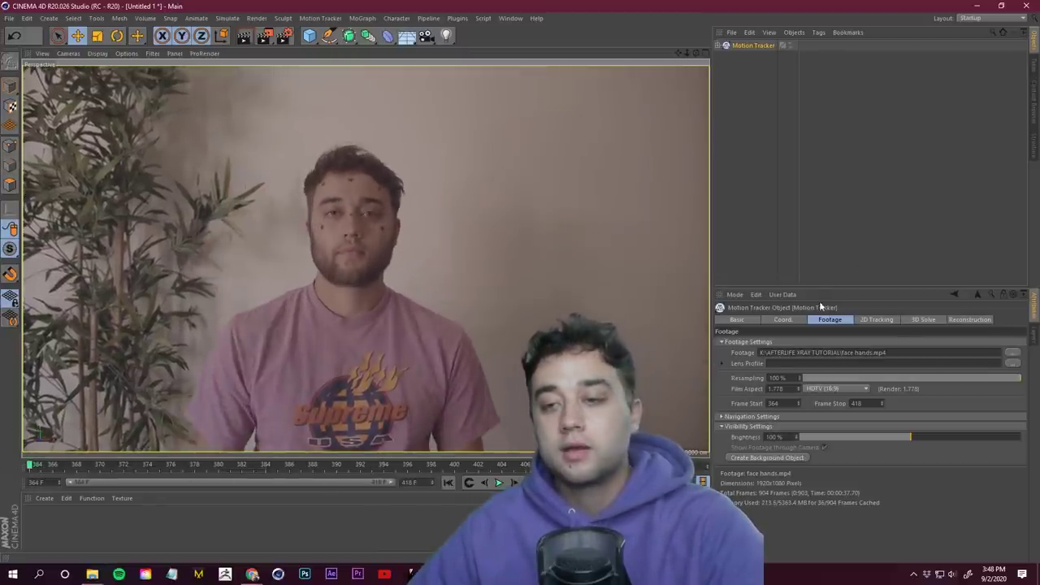
# Step: Switch the 2D tracking to manual and place a user track on the central forehead marker with search size 25
pyautogui.click(876, 319)
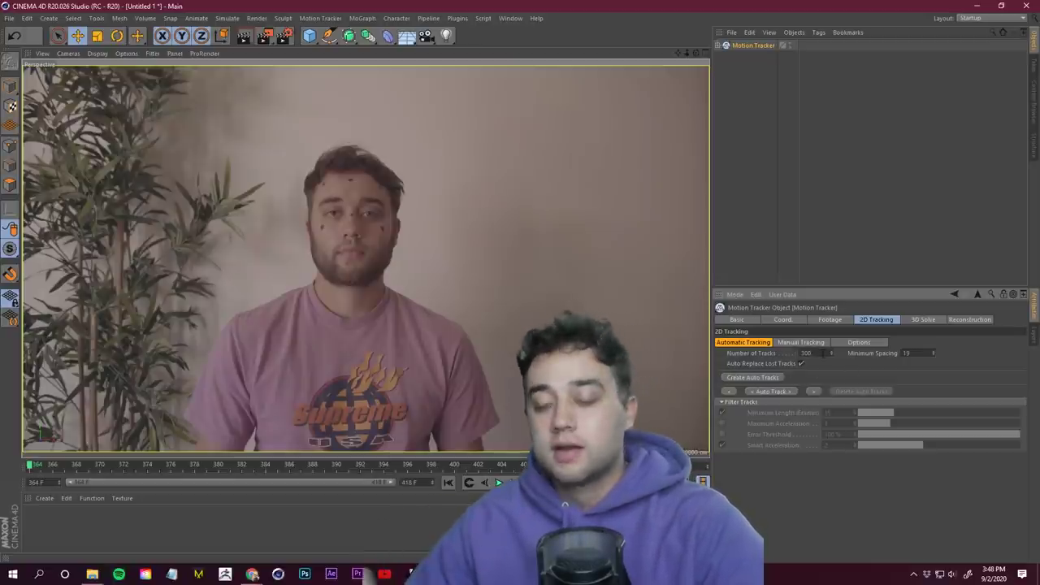
pyautogui.click(790, 342)
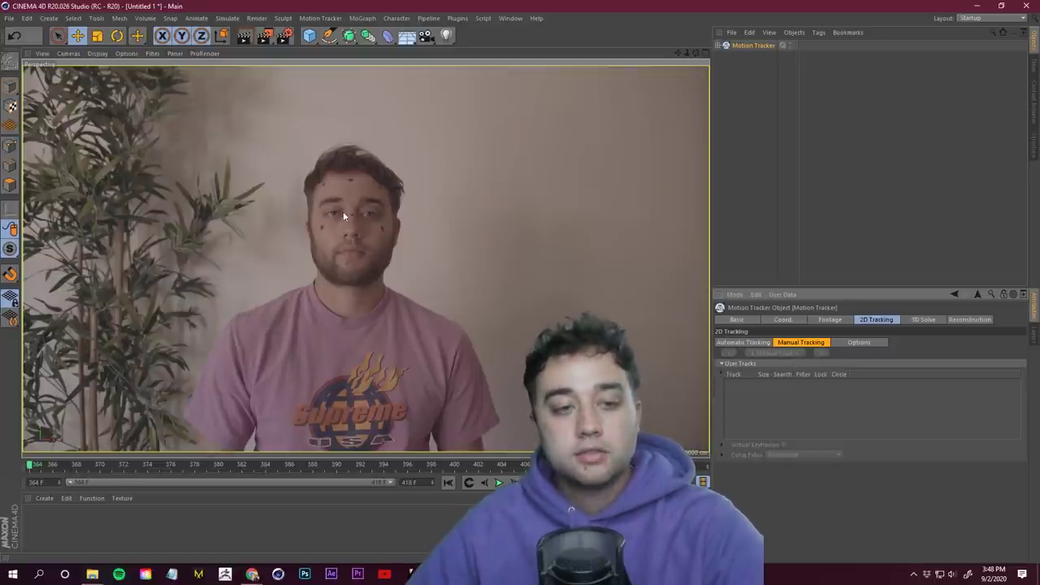
pyautogui.scroll(5, 378, 229)
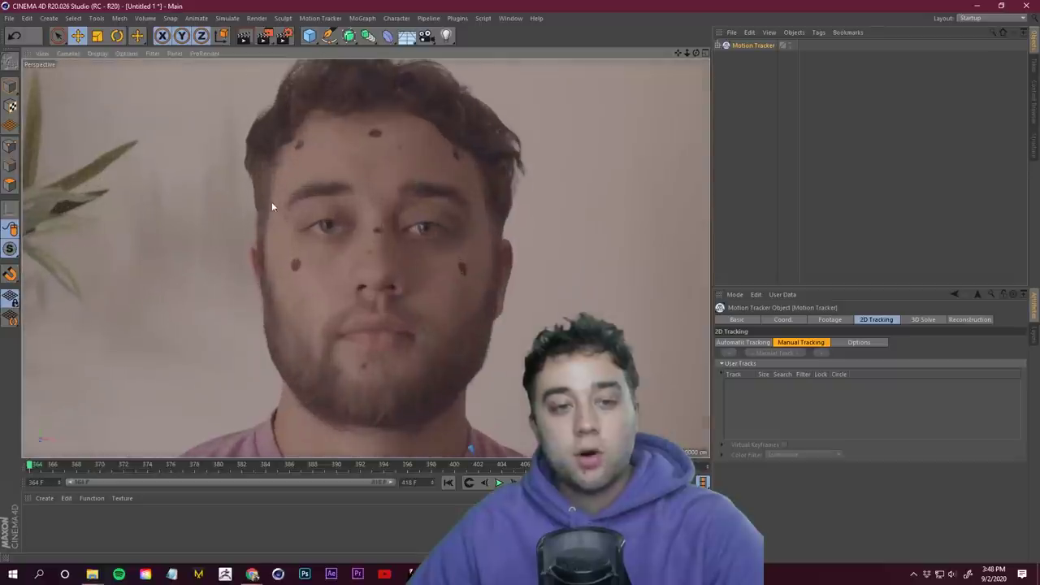
pyautogui.scroll(-4, 322, 166)
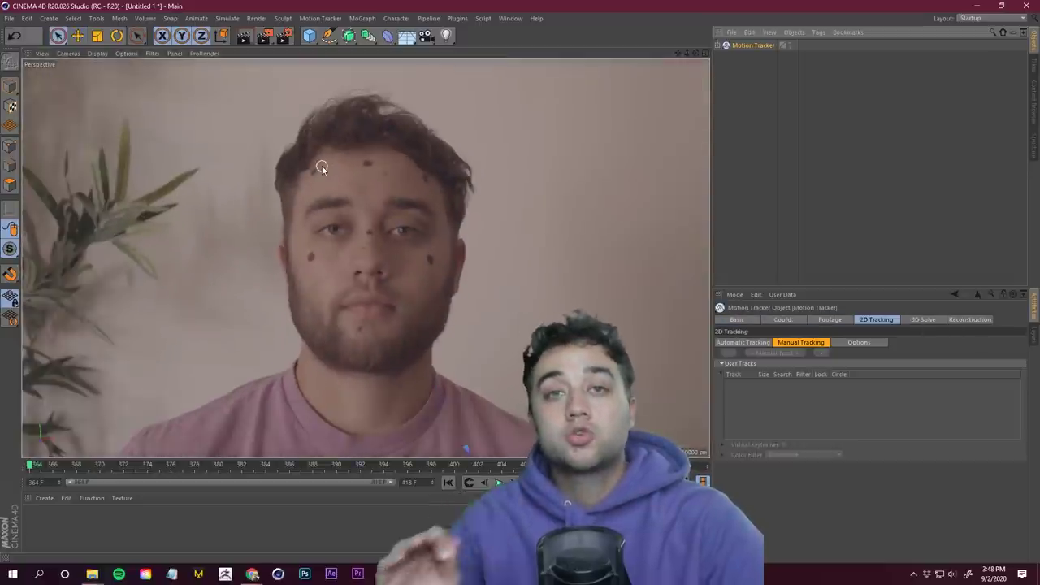
pyautogui.keyDown('ctrl'); pyautogui.click(368, 164); pyautogui.keyUp('ctrl')
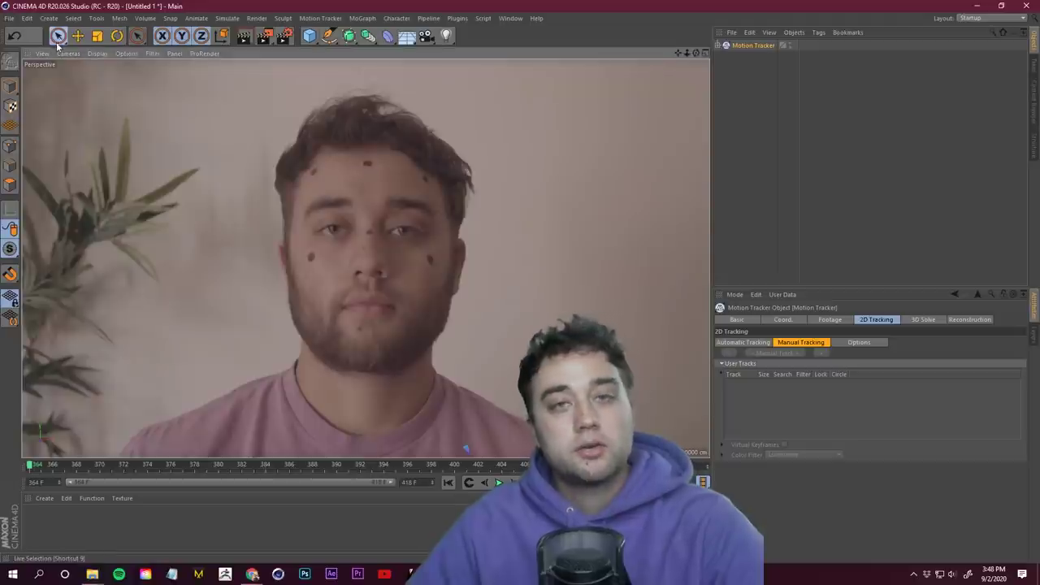
pyautogui.click(79, 36)
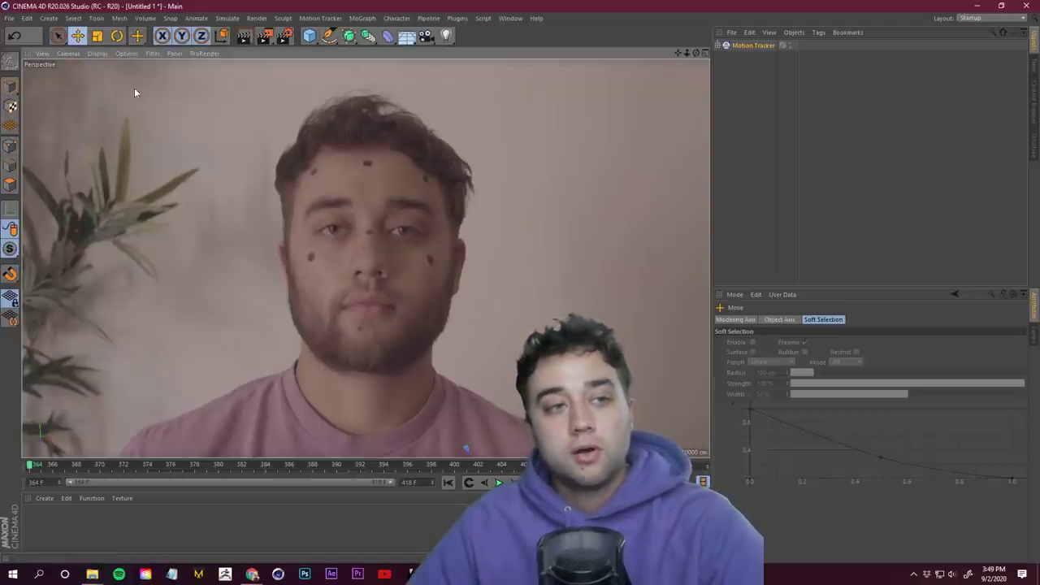
pyautogui.click(368, 164)
pyautogui.scroll(10, 356, 143)
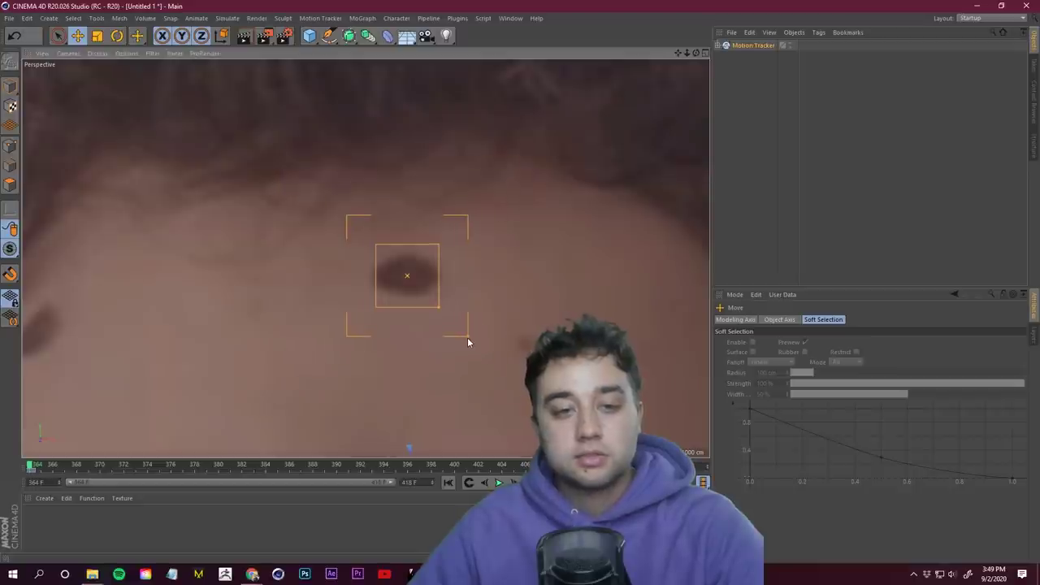
pyautogui.scroll(-1, 329, 332)
# Step: Add user tracks with search size 50 to the two outer forehead markers, the nose bridge marker and both cheek markers
pyautogui.keyDown('ctrl'); pyautogui.click(92, 331); pyautogui.keyUp('ctrl')
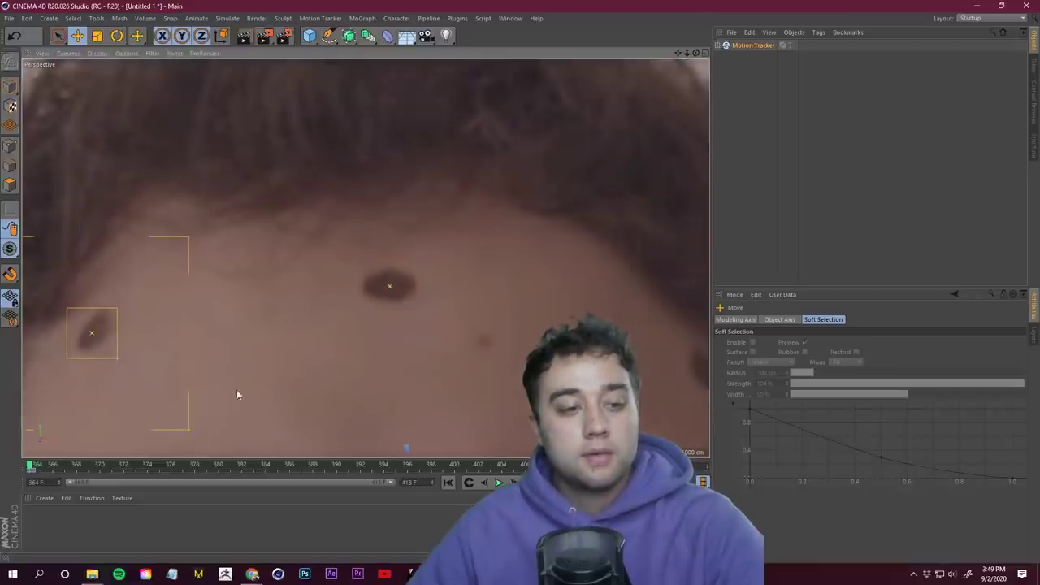
pyautogui.click(440, 305)
pyautogui.scroll(-4, 440, 311)
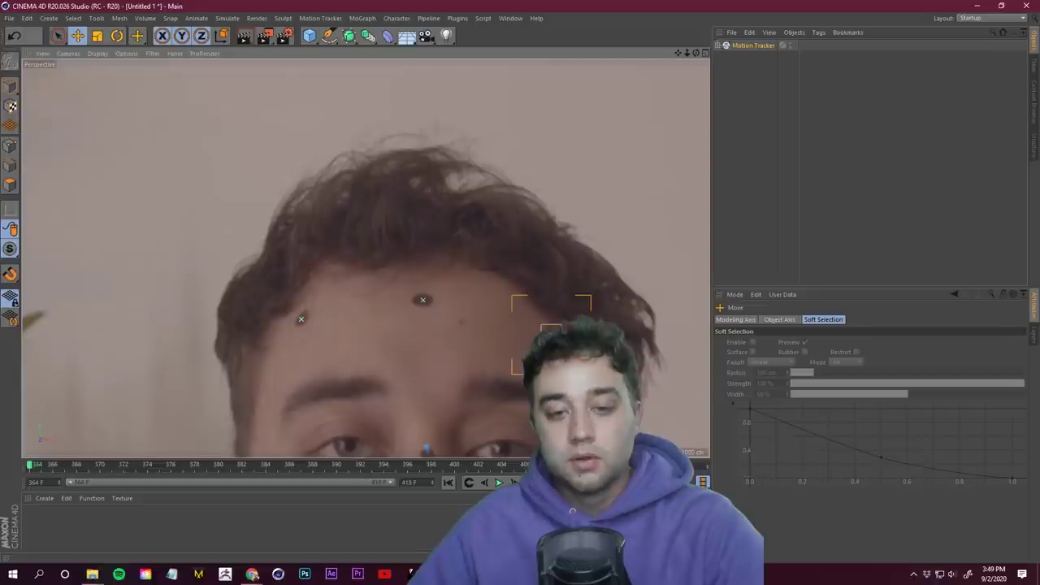
pyautogui.scroll(-8, 447, 339)
pyautogui.scroll(6, 414, 340)
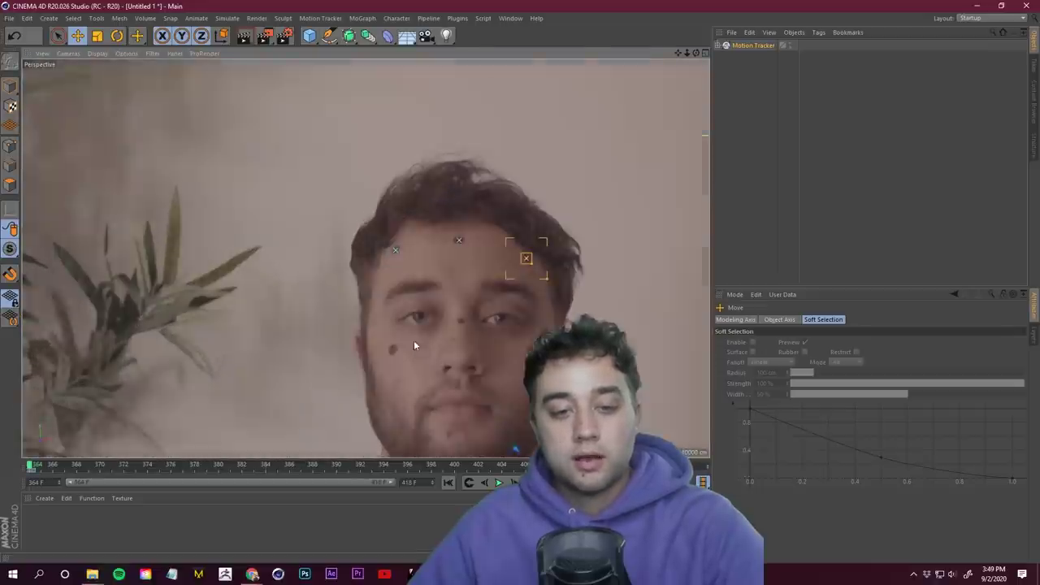
pyautogui.keyDown('ctrl'); pyautogui.click(388, 349); pyautogui.keyUp('ctrl')
pyautogui.scroll(-8, 472, 324)
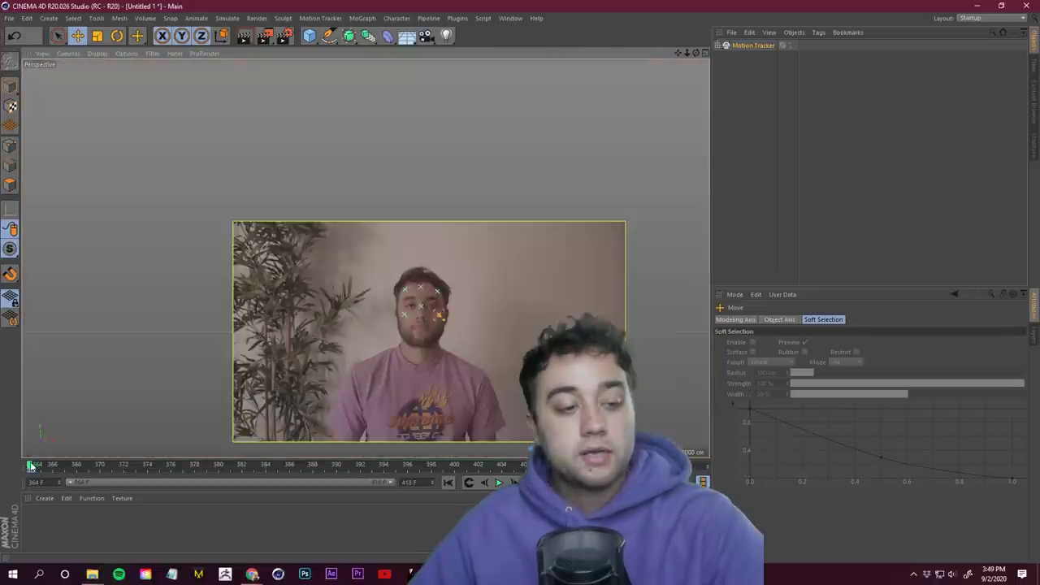
# Step: Select all six user tracks of the Motion Tracker and run the manual track through the footage
pyautogui.moveTo(33, 465); pyautogui.dragTo(61, 452)
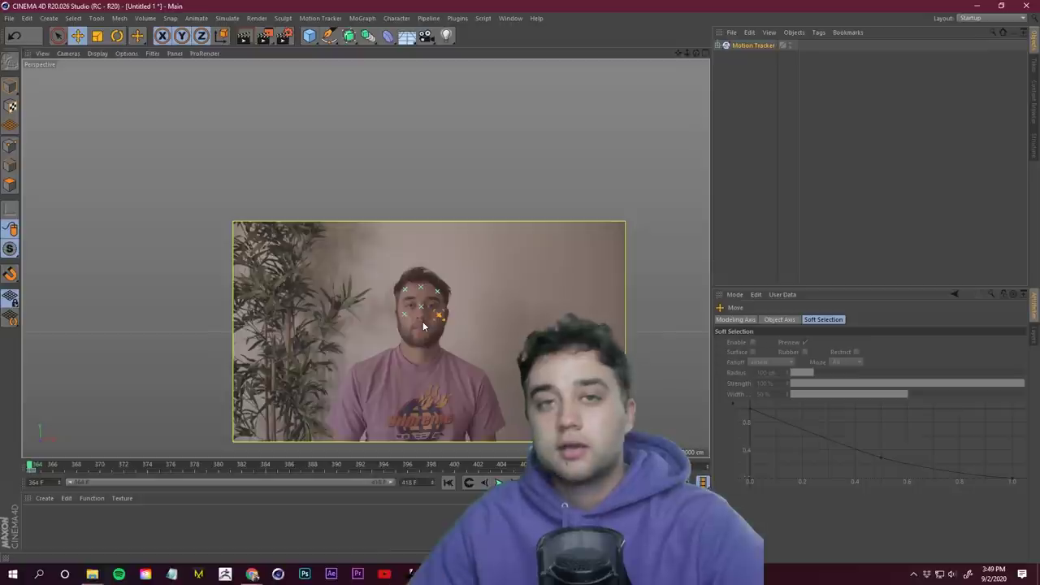
pyautogui.scroll(3, 422, 321)
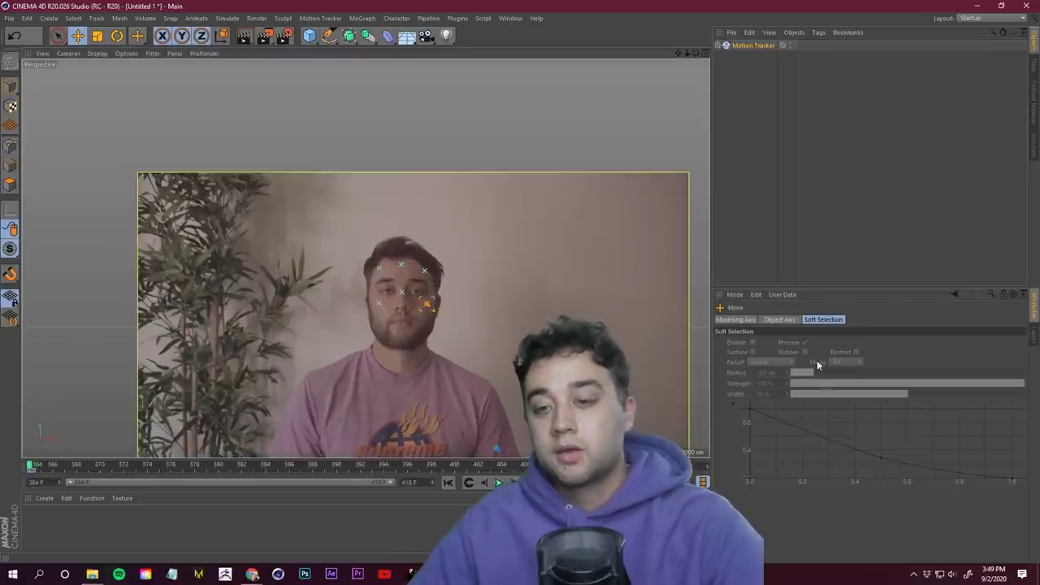
pyautogui.click(750, 45)
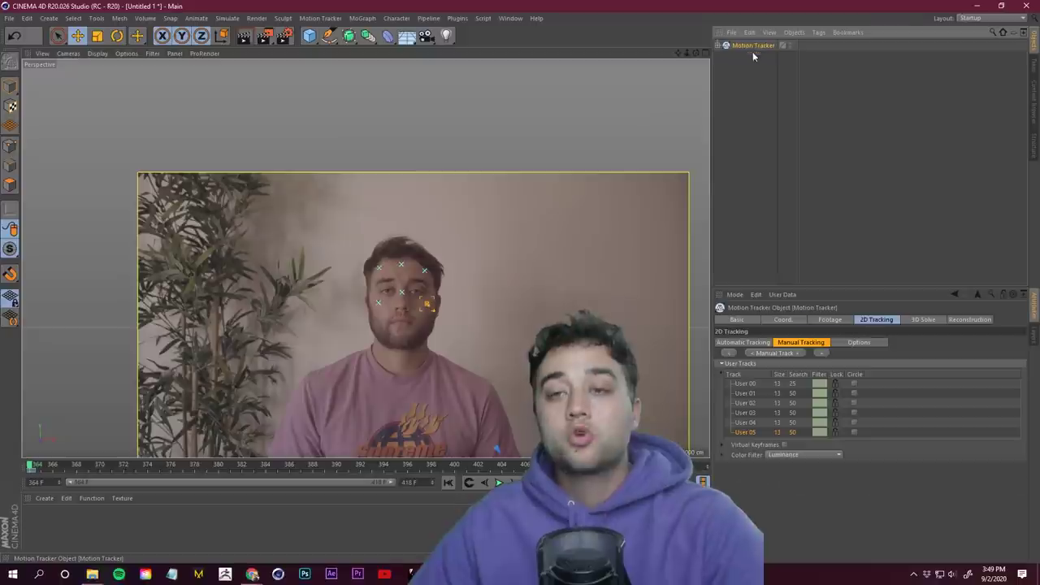
pyautogui.click(755, 393)
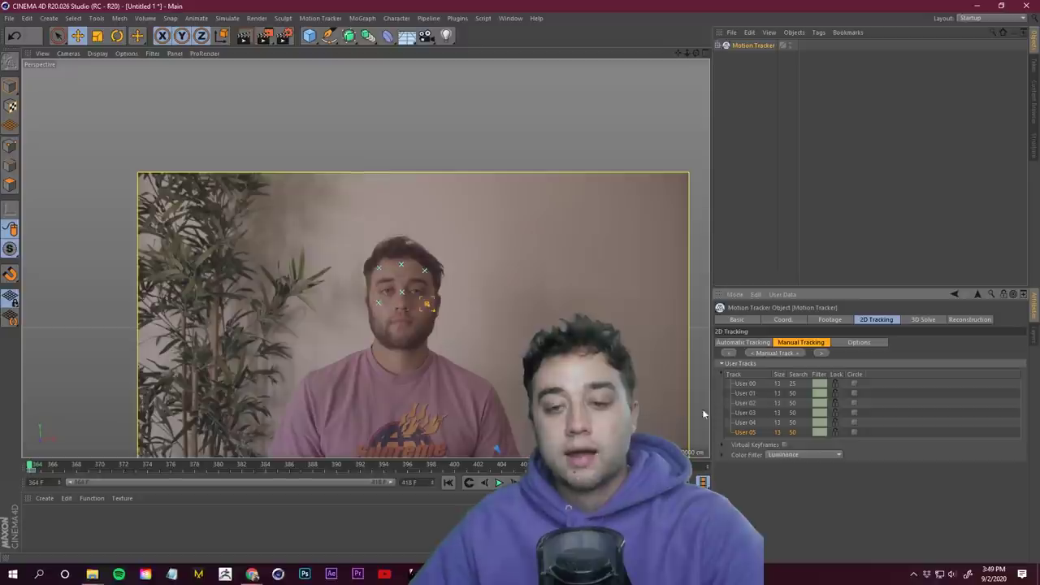
pyautogui.click(773, 352)
pyautogui.scroll(2, 346, 410)
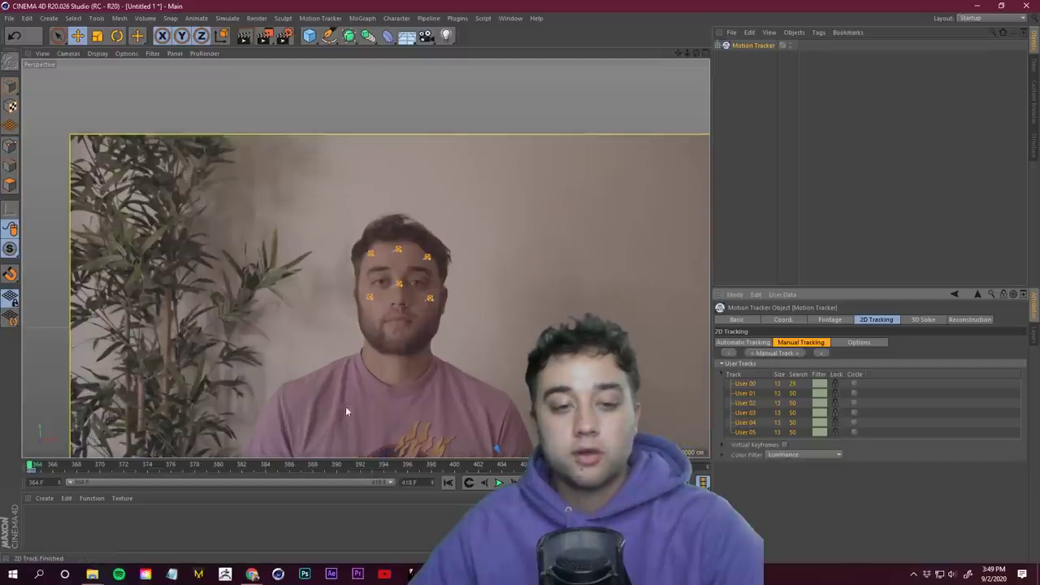
# Step: Add four more user tracks to the Motion Tracker, on both pupils and both nostrils of the face
pyautogui.moveTo(33, 466); pyautogui.dragTo(16, 439)
pyautogui.scroll(2, 379, 284)
pyautogui.scroll(3, 377, 254)
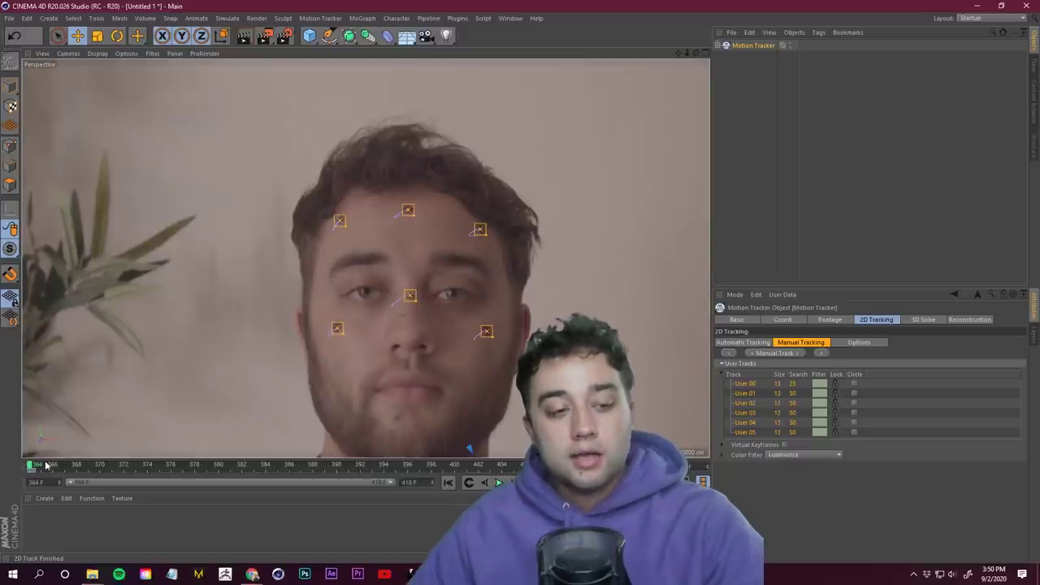
pyautogui.click(926, 423)
pyautogui.click(906, 437)
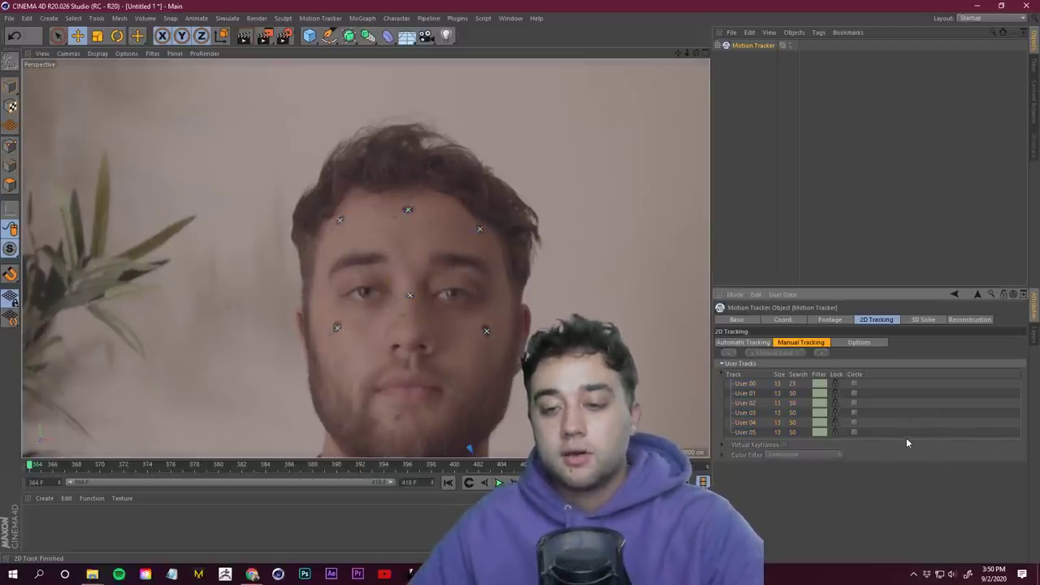
pyautogui.scroll(2, 364, 299)
pyautogui.keyDown('ctrl'); pyautogui.click(367, 289); pyautogui.keyUp('ctrl')
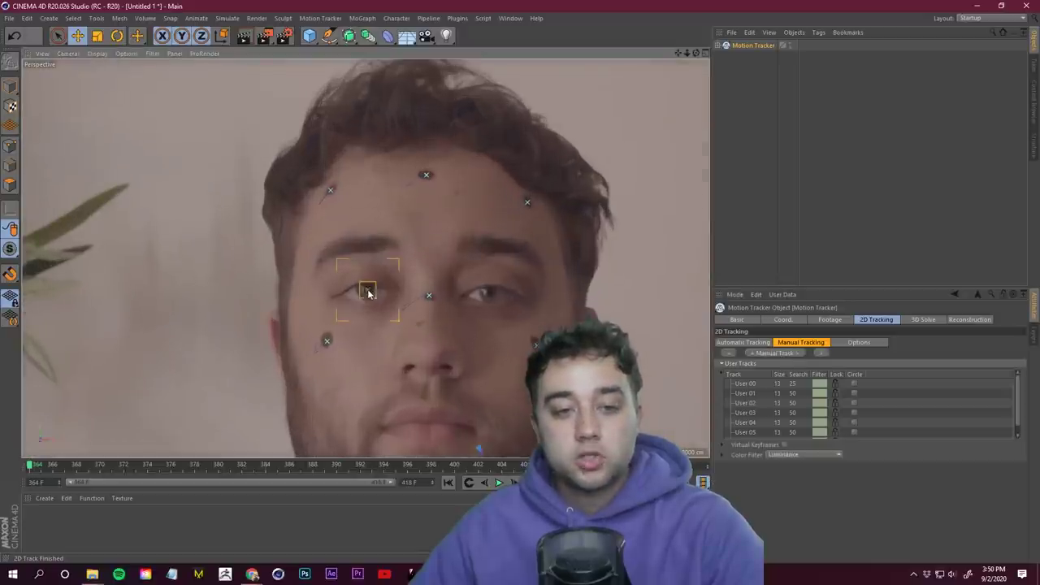
pyautogui.keyDown('ctrl'); pyautogui.click(489, 296); pyautogui.keyUp('ctrl')
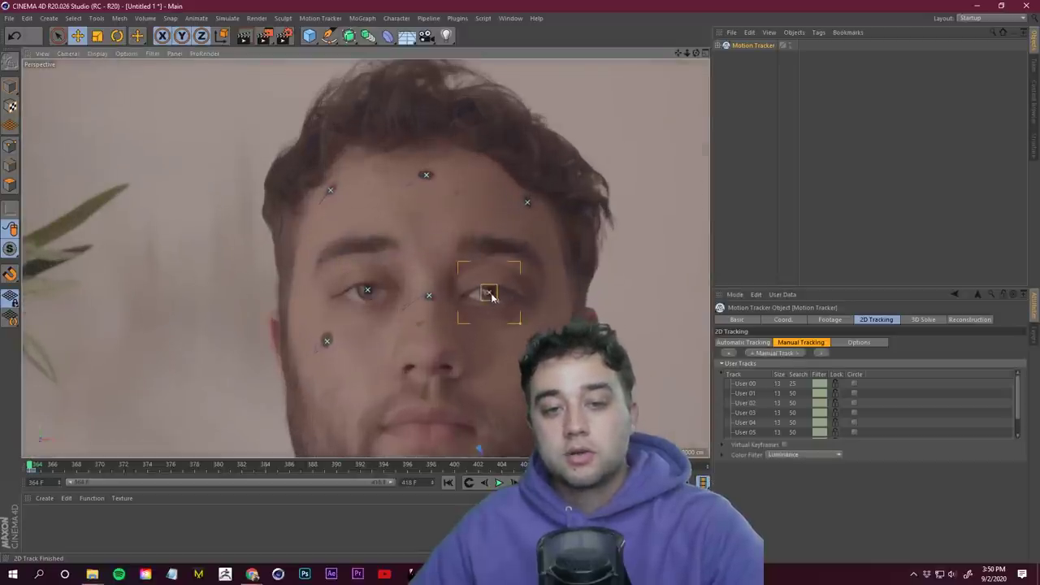
pyautogui.keyDown('ctrl'); pyautogui.click(408, 370); pyautogui.keyUp('ctrl')
pyautogui.keyDown('ctrl'); pyautogui.click(450, 369); pyautogui.keyUp('ctrl')
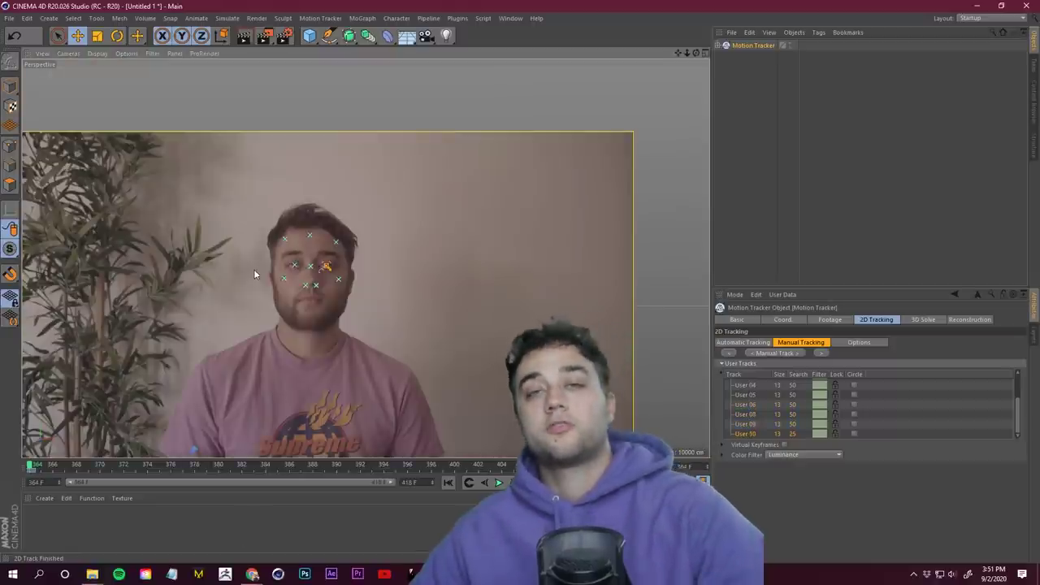
# Step: Select all user tracks on the face in the Motion Tracker
pyautogui.scroll(2, 253, 269)
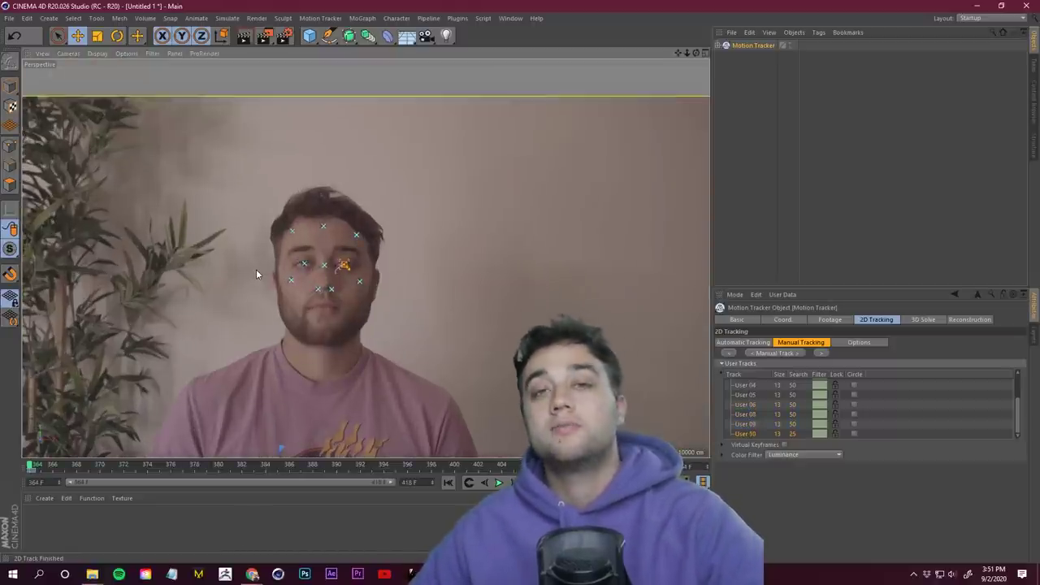
pyautogui.scroll(-2, 256, 269)
pyautogui.scroll(2, 749, 396)
pyautogui.keyDown('shift'); pyautogui.click(754, 383); pyautogui.keyUp('shift')
pyautogui.scroll(-2, 784, 422)
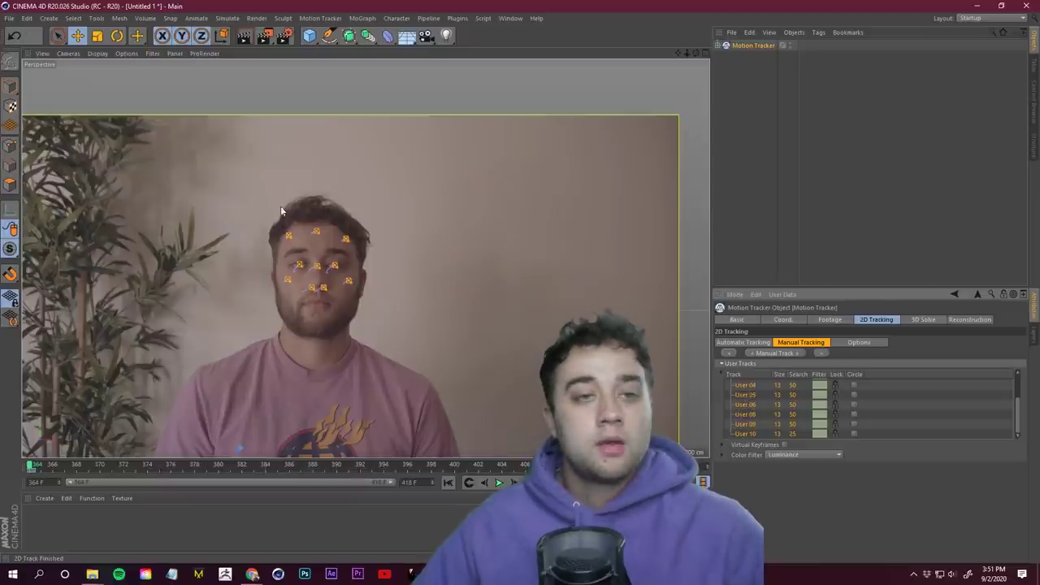
# Step: Add an Object Tracker and assign all selected user tracks to it
pyautogui.click(319, 20)
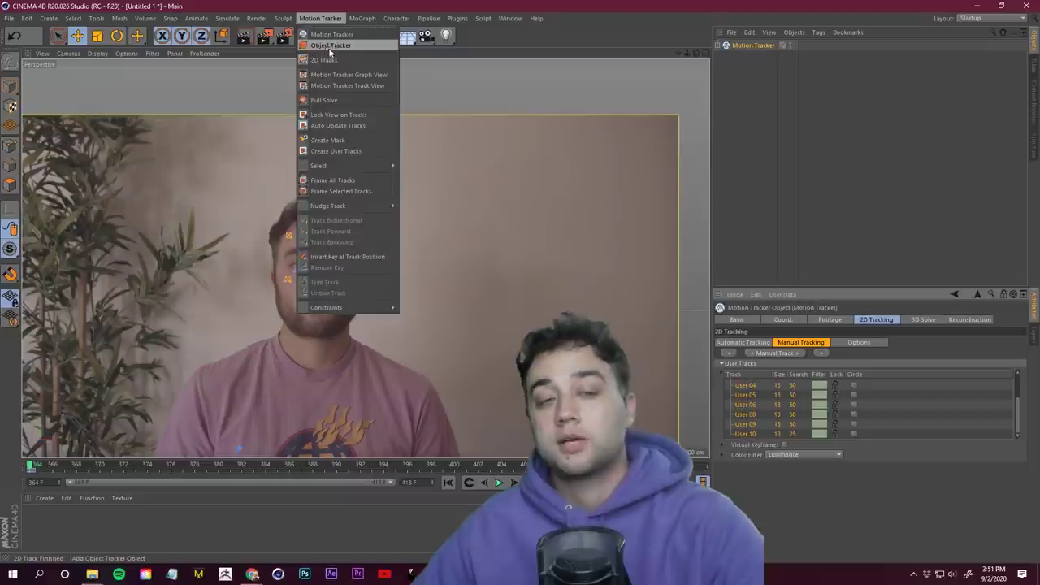
pyautogui.click(340, 45)
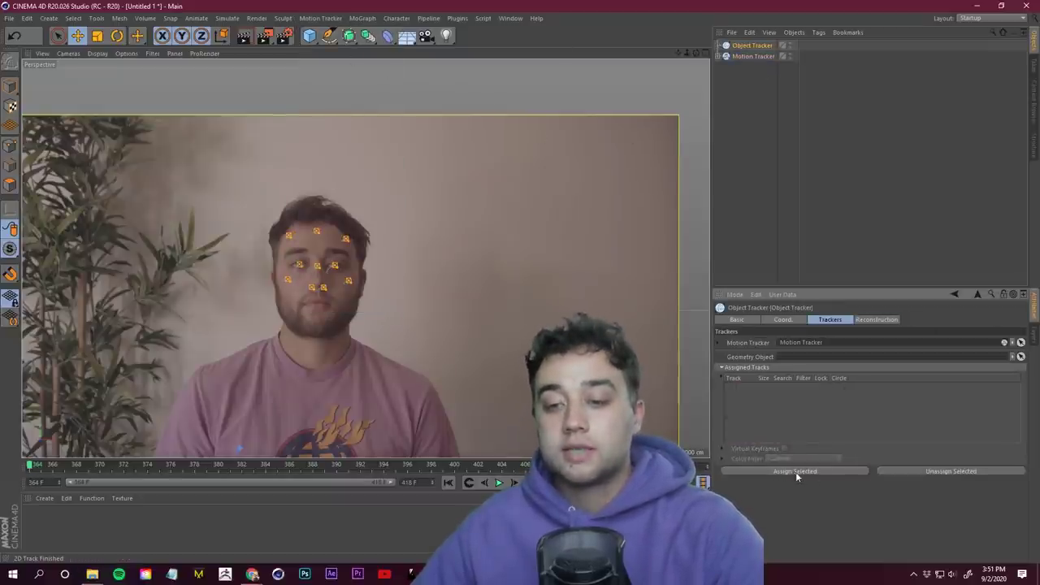
pyautogui.click(838, 471)
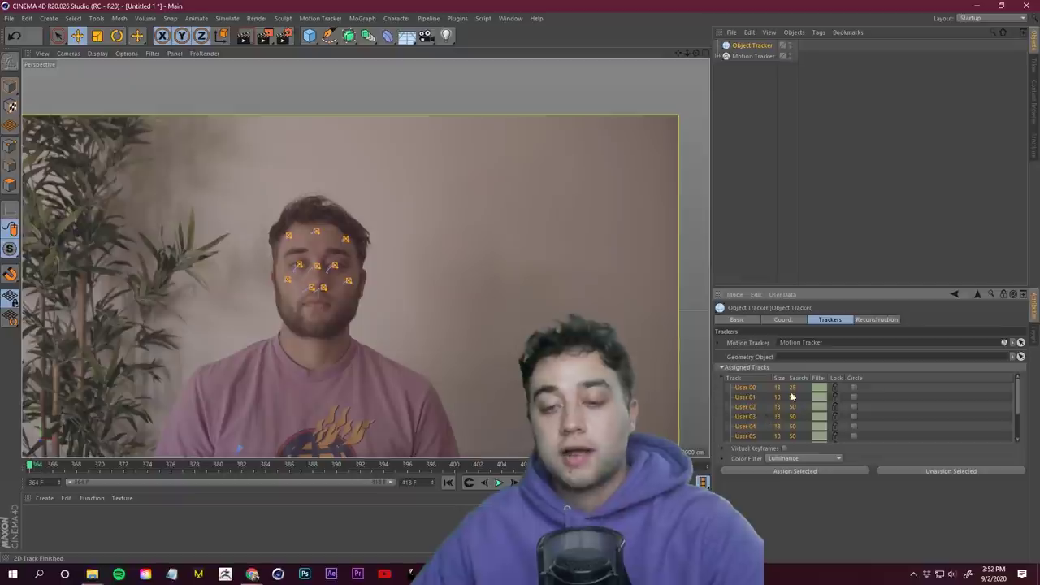
# Step: Run the 3D solver for the Object Tracker, check the tracks over the first frames and return to frame 364
pyautogui.click(875, 319)
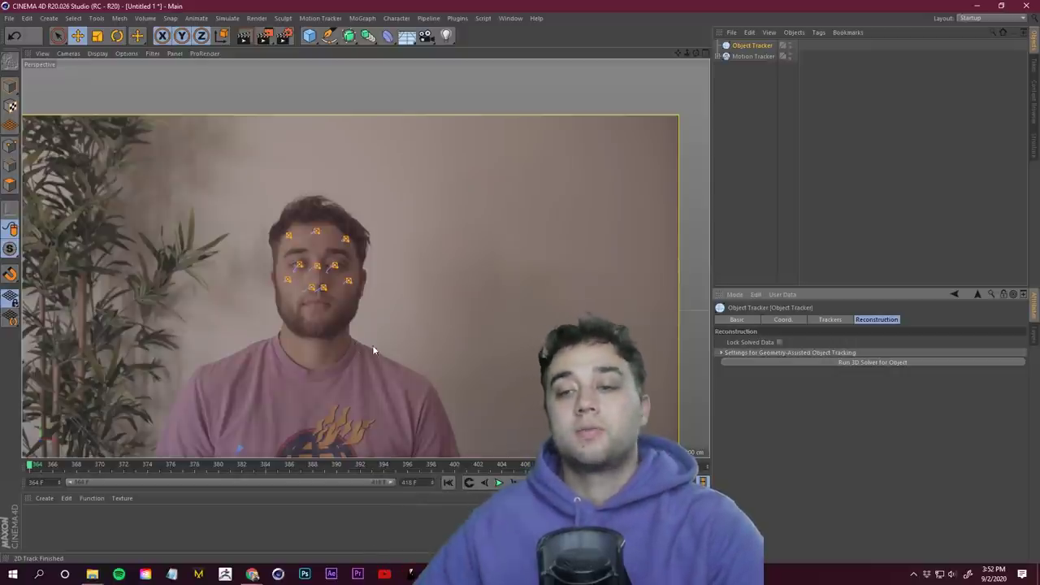
pyautogui.click(874, 364)
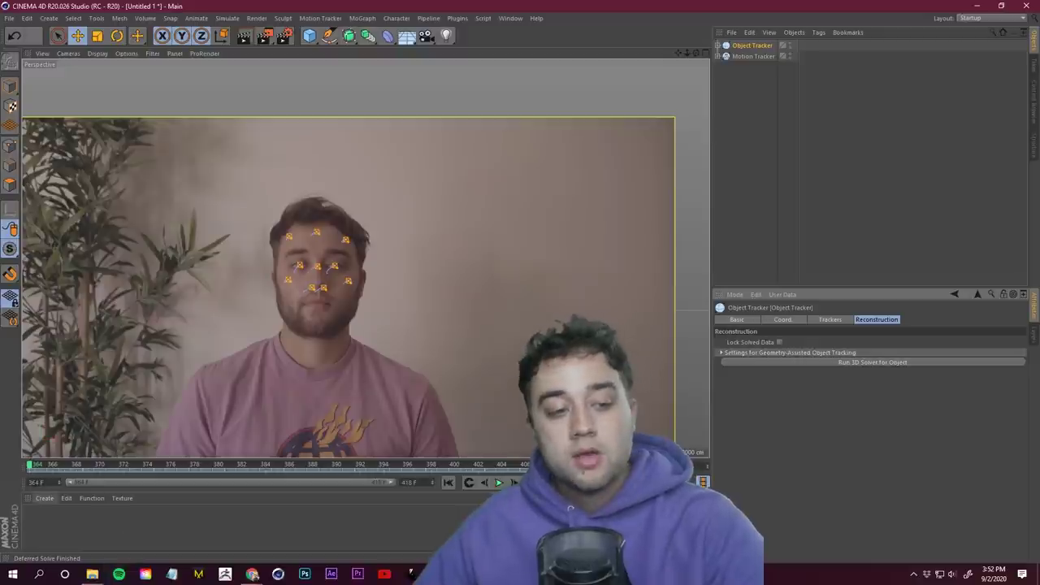
pyautogui.click(499, 481)
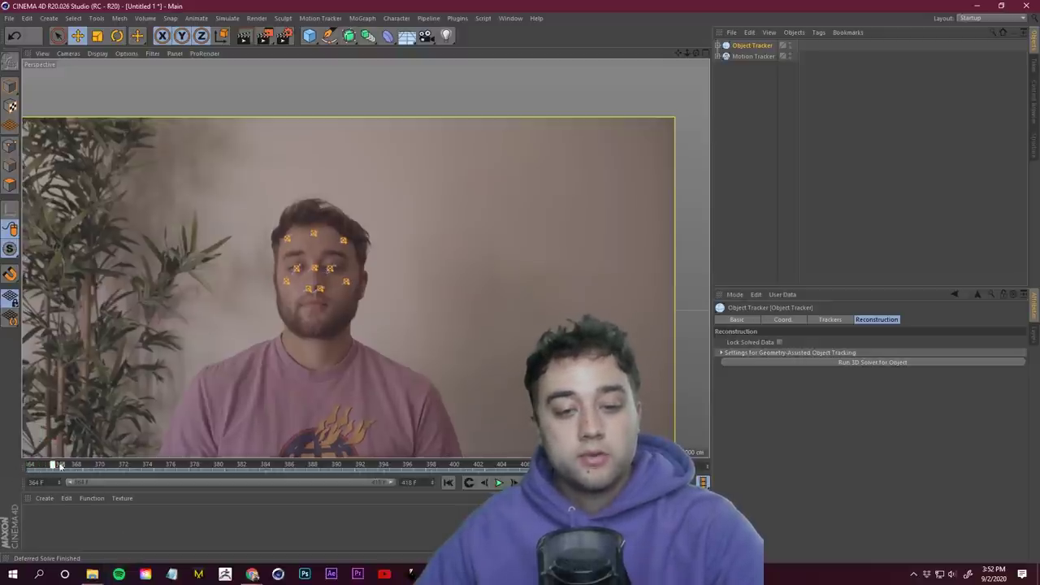
pyautogui.moveTo(90, 467); pyautogui.dragTo(1, 365)
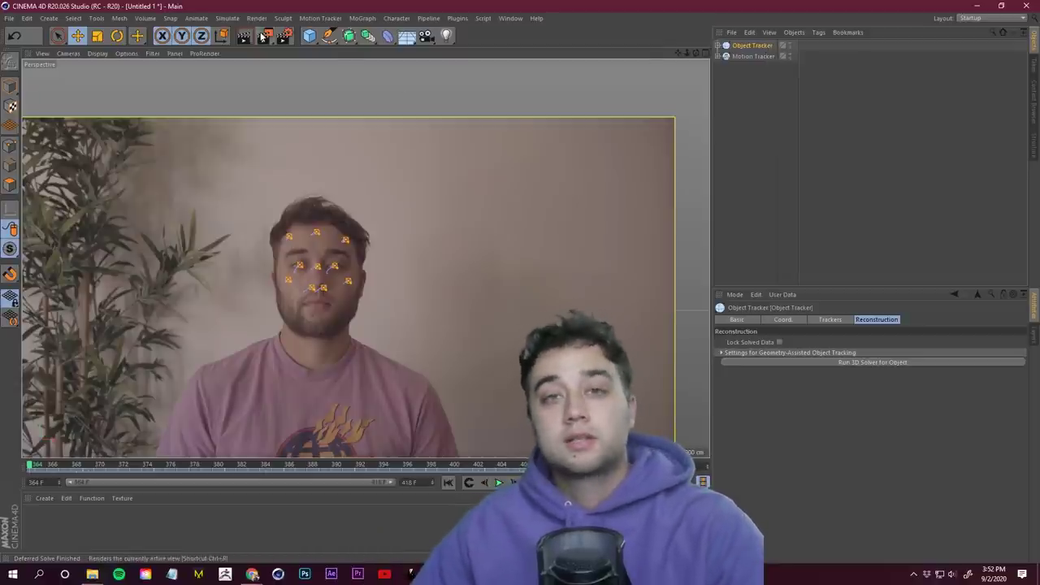
# Step: Add a null object, check the solved features against the moving face and return to frame 364
pyautogui.click(311, 37)
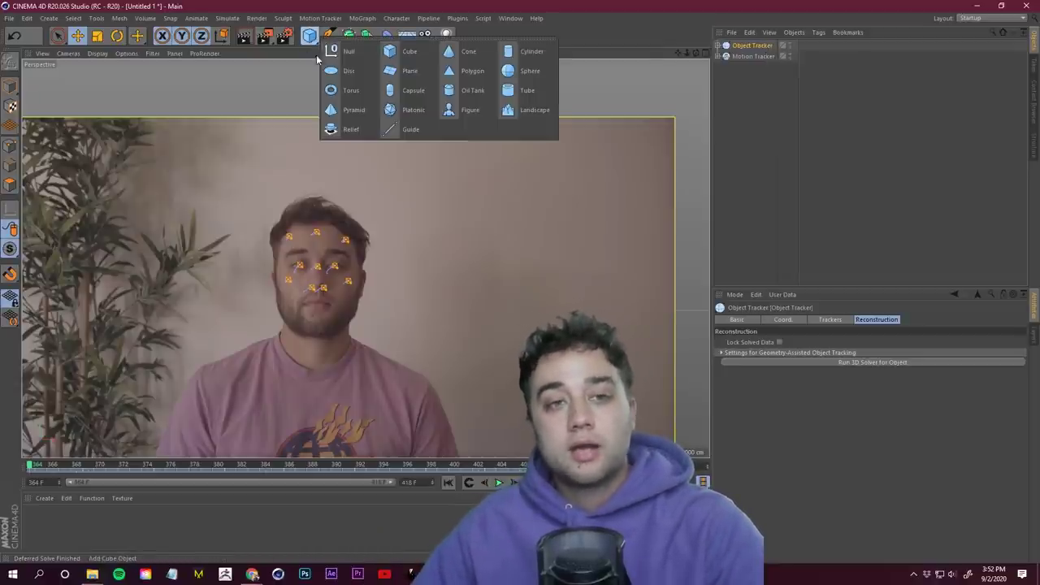
pyautogui.click(348, 52)
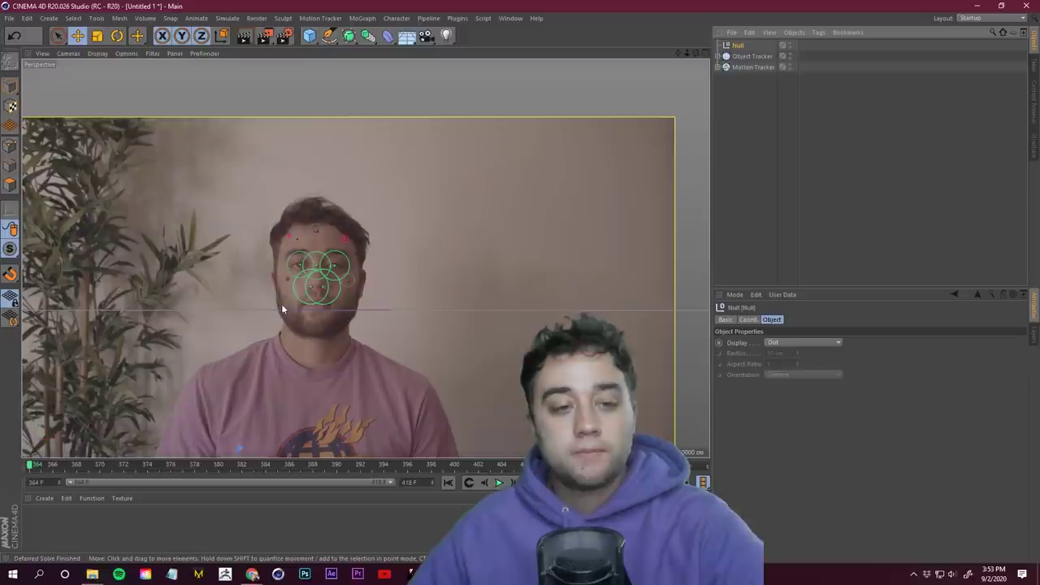
pyautogui.moveTo(29, 464); pyautogui.dragTo(345, 457)
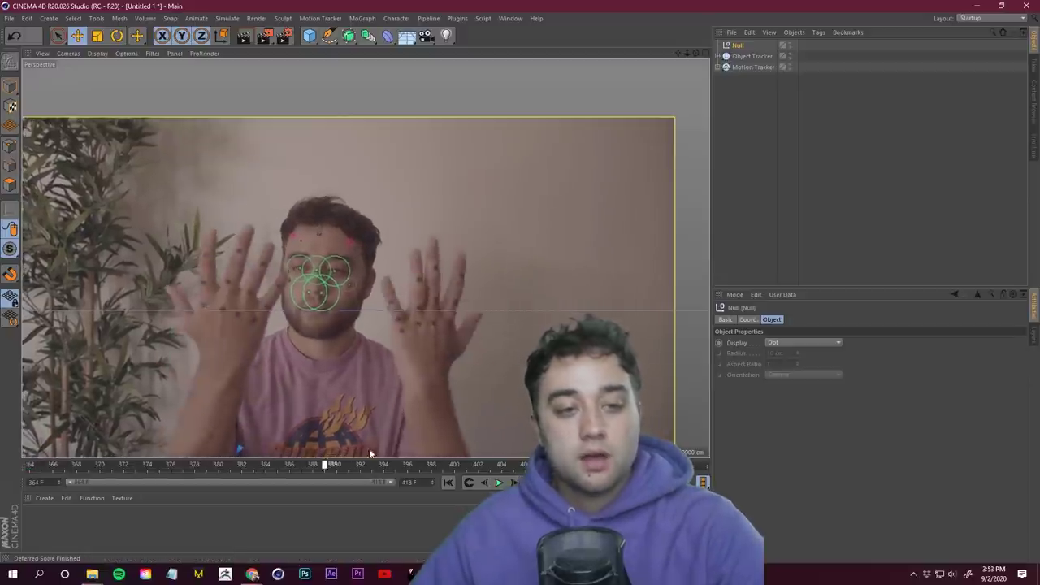
pyautogui.click(448, 482)
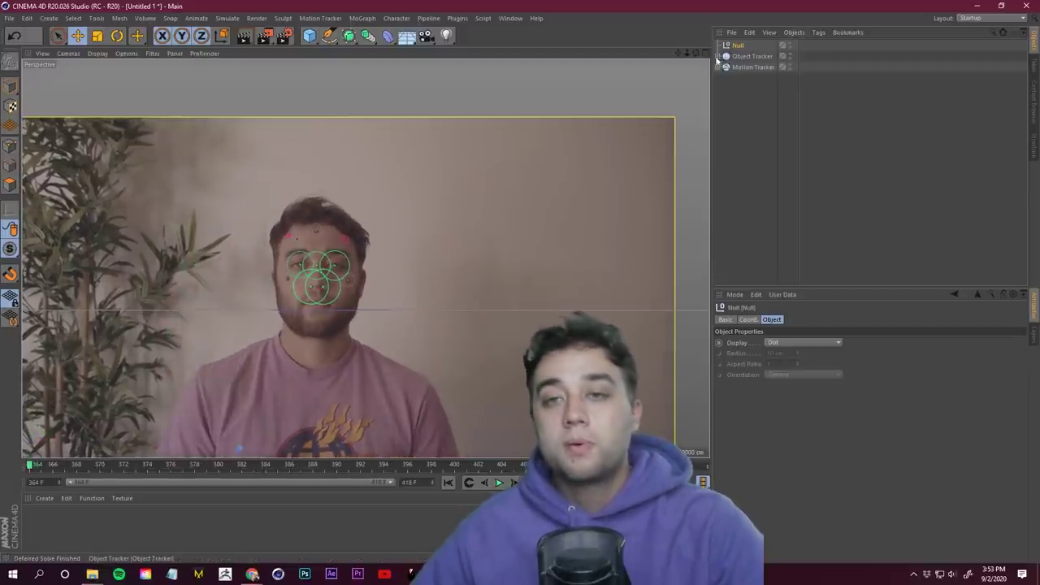
# Step: Expand the Object Tracker's User Features and examine how they follow the face through the footage
pyautogui.click(718, 57)
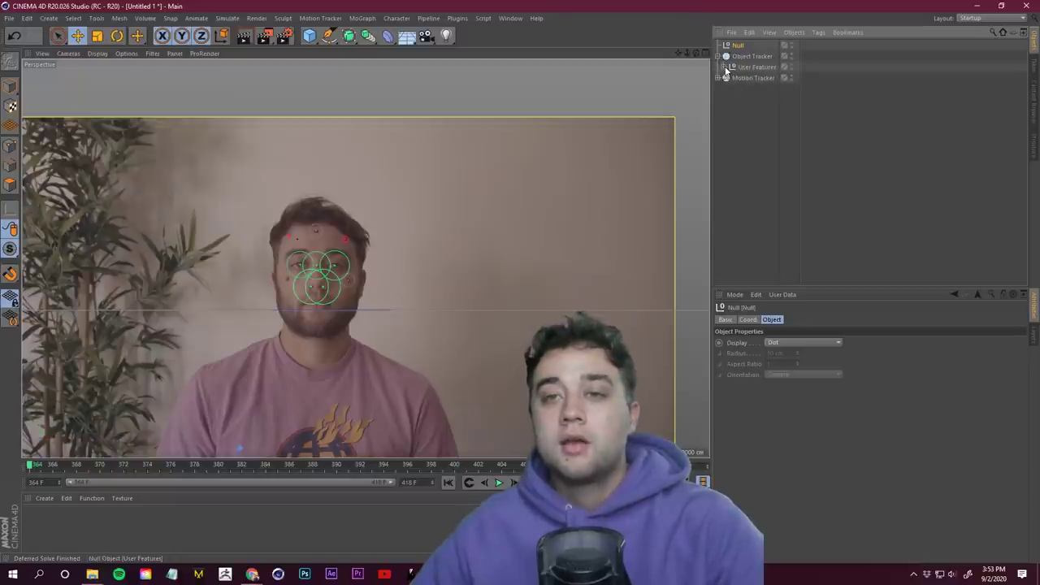
pyautogui.click(723, 66)
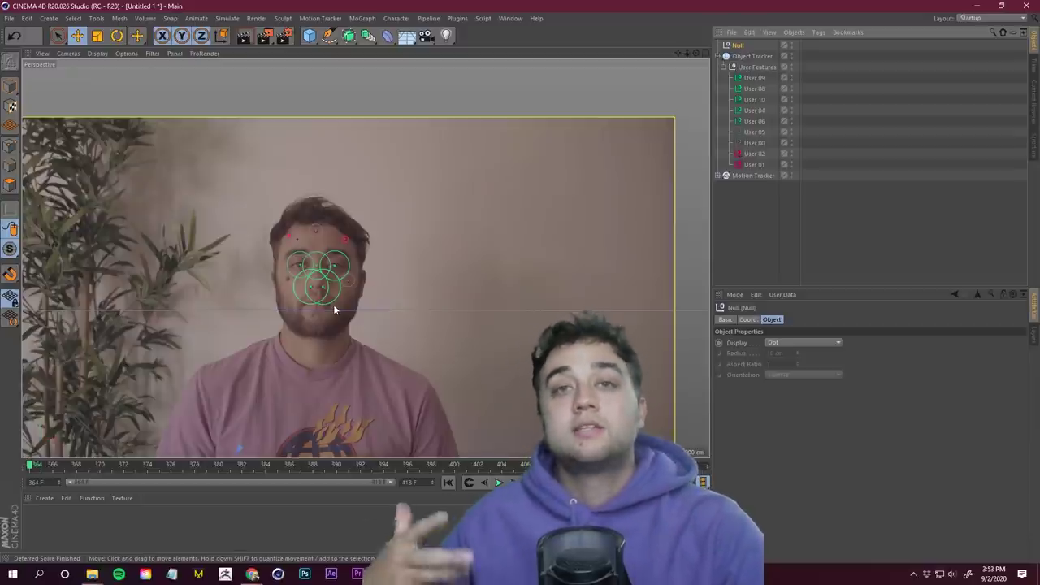
pyautogui.moveTo(31, 466); pyautogui.dragTo(413, 473)
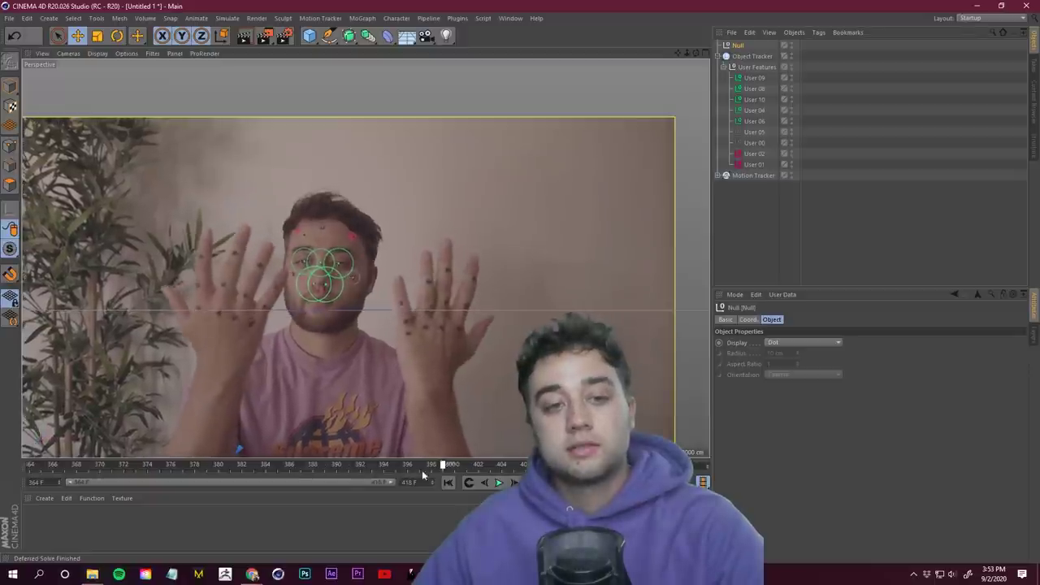
# Step: Place the null below the Object Tracker in the object hierarchy and add a Constraint tag to it
pyautogui.click(718, 57)
pyautogui.moveTo(744, 62); pyautogui.dragTo(741, 57)
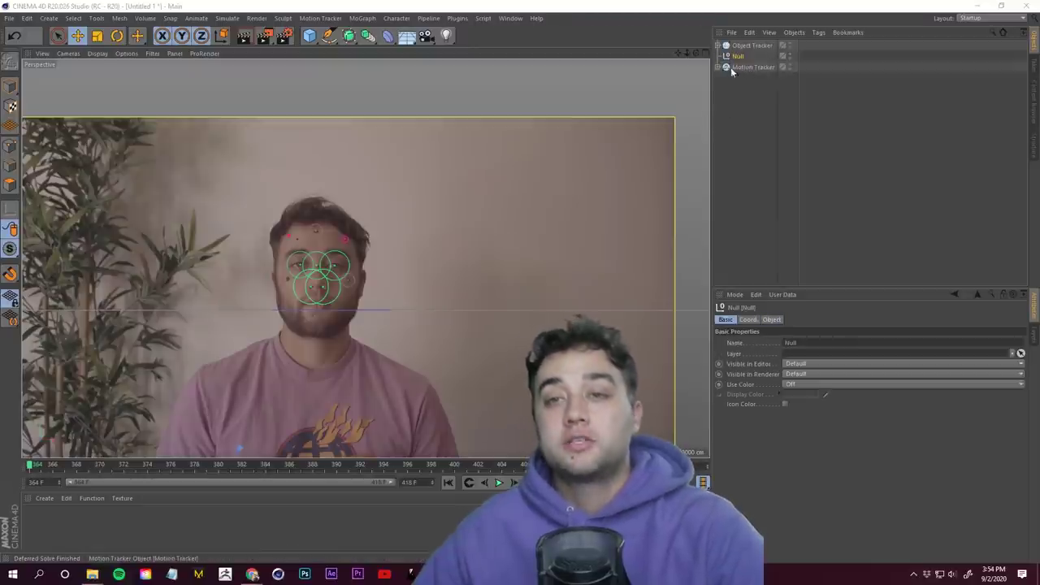
pyautogui.click(818, 32)
pyautogui.click(773, 60)
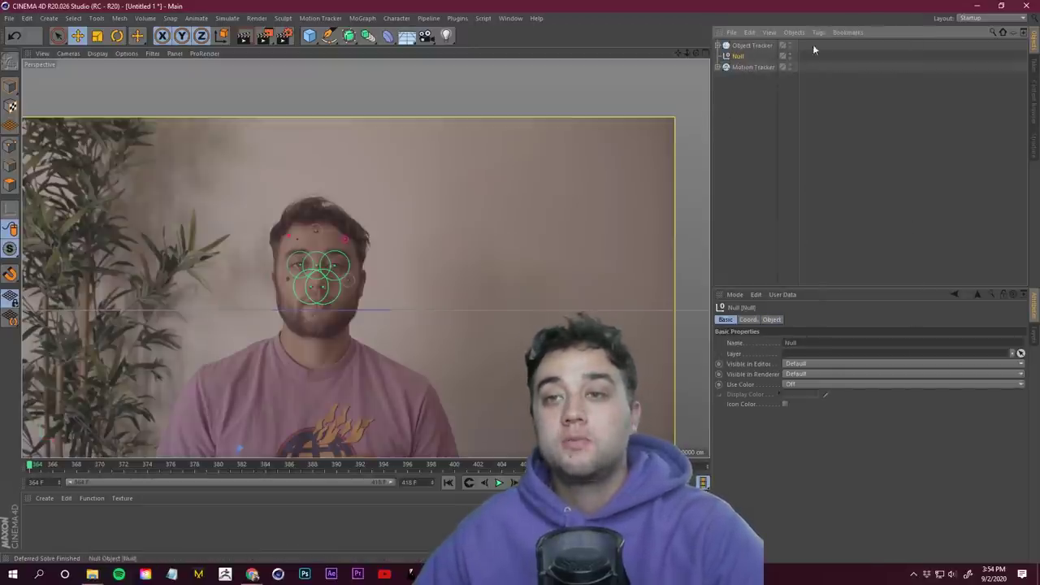
pyautogui.click(819, 33)
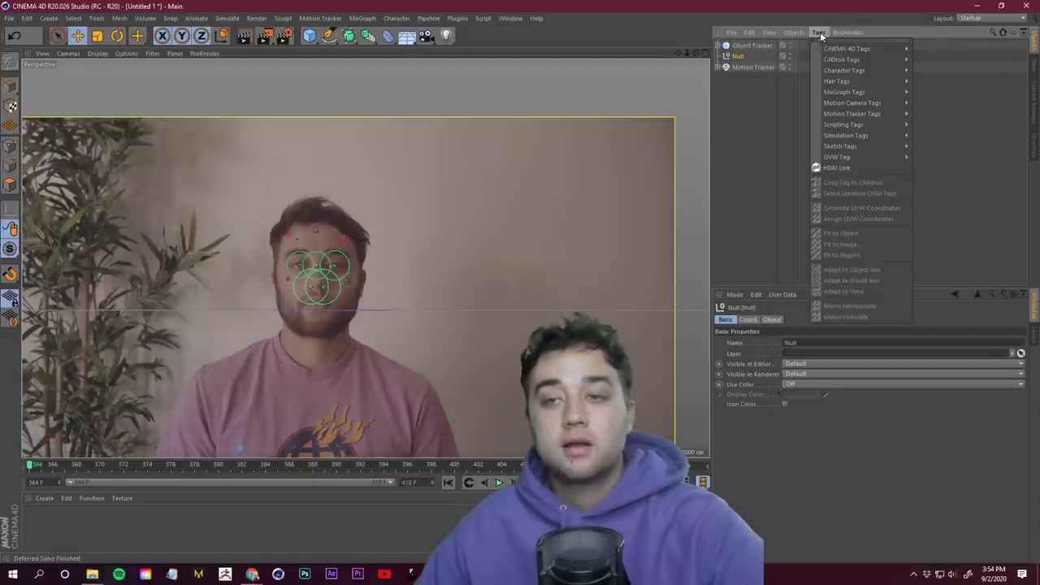
pyautogui.moveTo(845, 73)
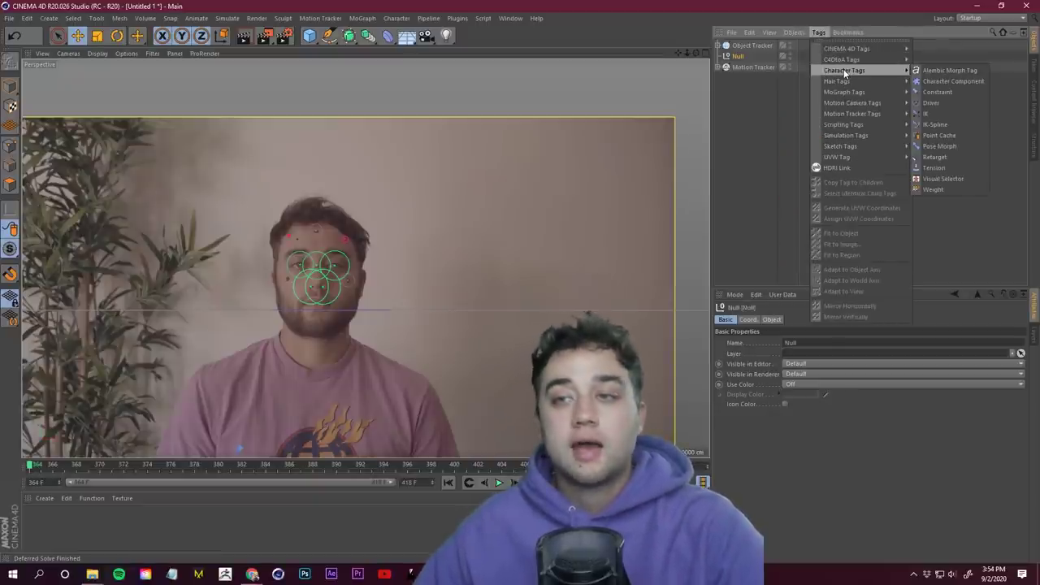
pyautogui.click(975, 91)
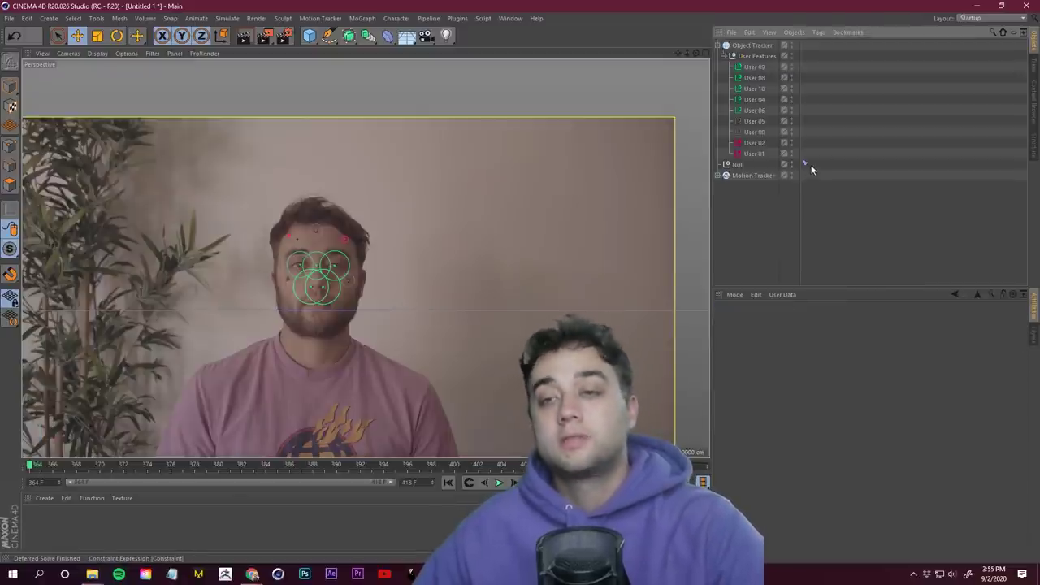
# Step: Enable the PSR constraint in the null's Constraint tag and show its target settings
pyautogui.click(805, 164)
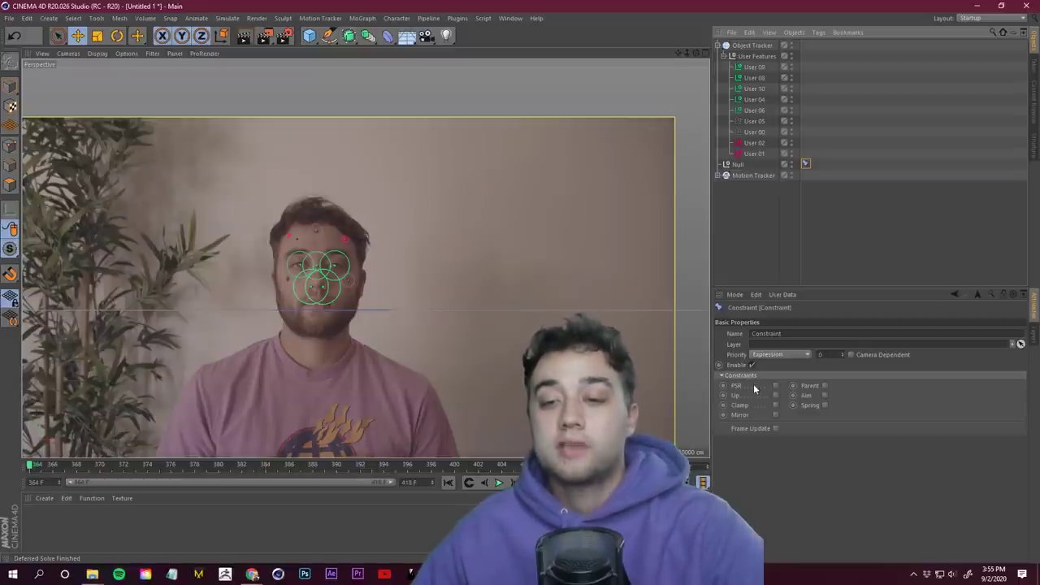
pyautogui.click(775, 385)
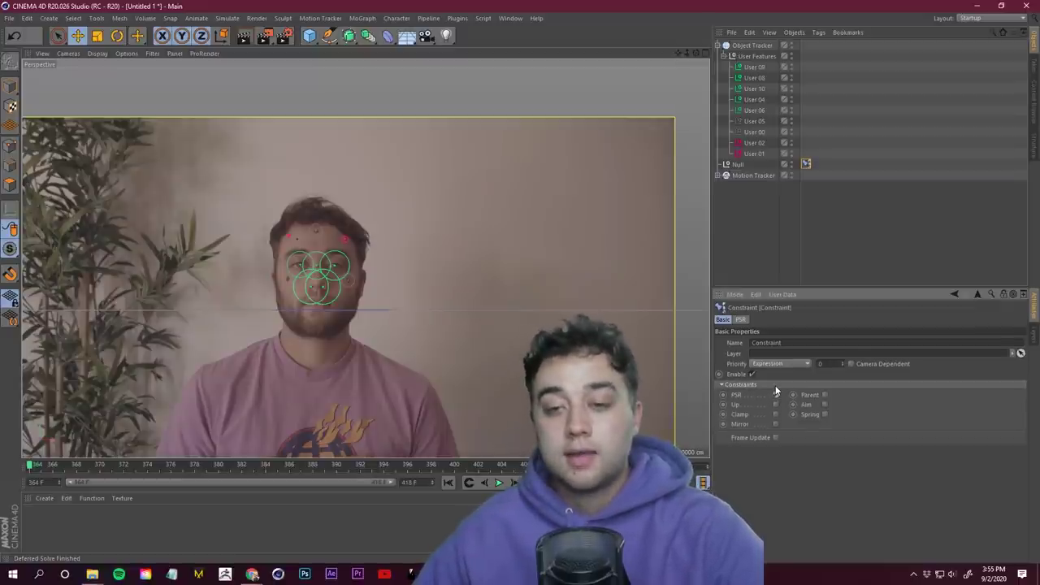
pyautogui.click(741, 320)
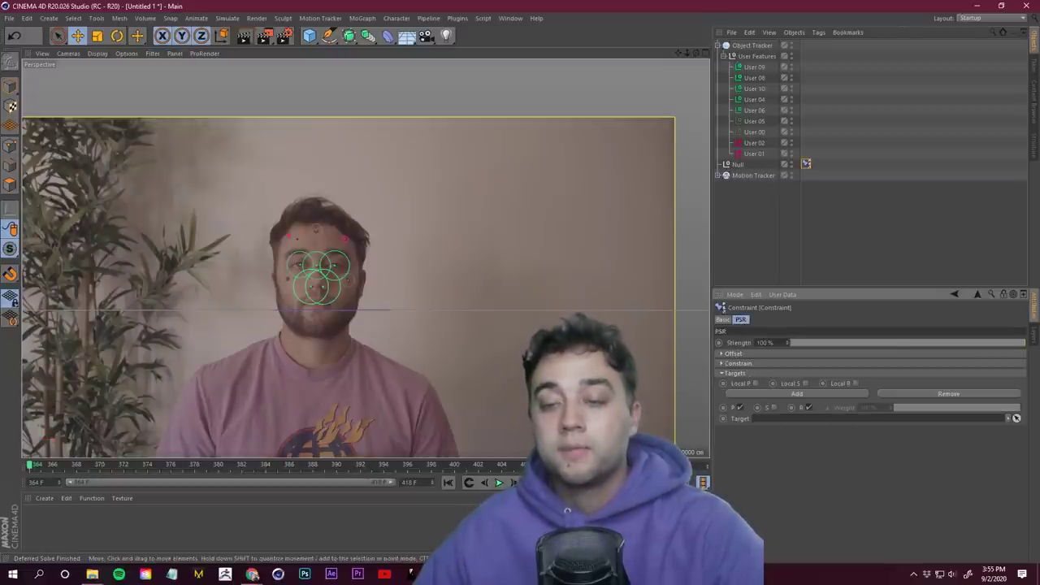
# Step: Assign the Object Tracker's User Features null as the PSR target of the null's constraint
pyautogui.click(723, 56)
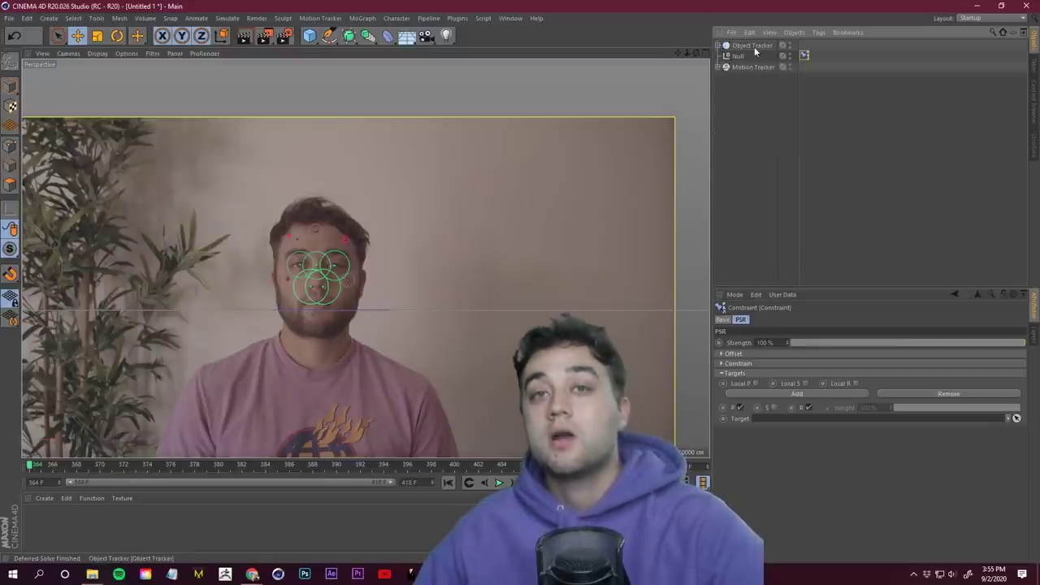
pyautogui.click(746, 57)
pyautogui.click(723, 55)
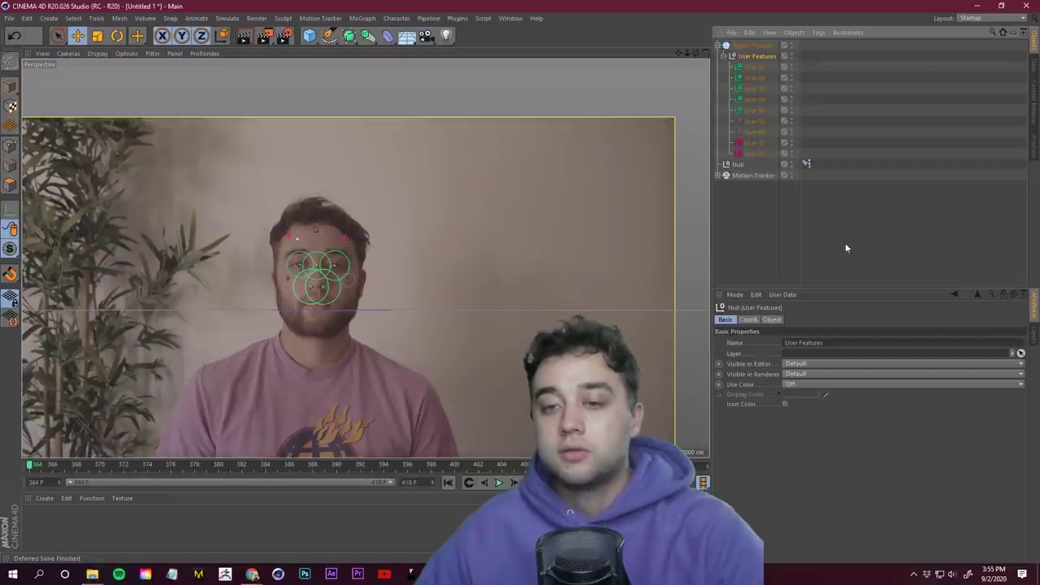
pyautogui.click(805, 164)
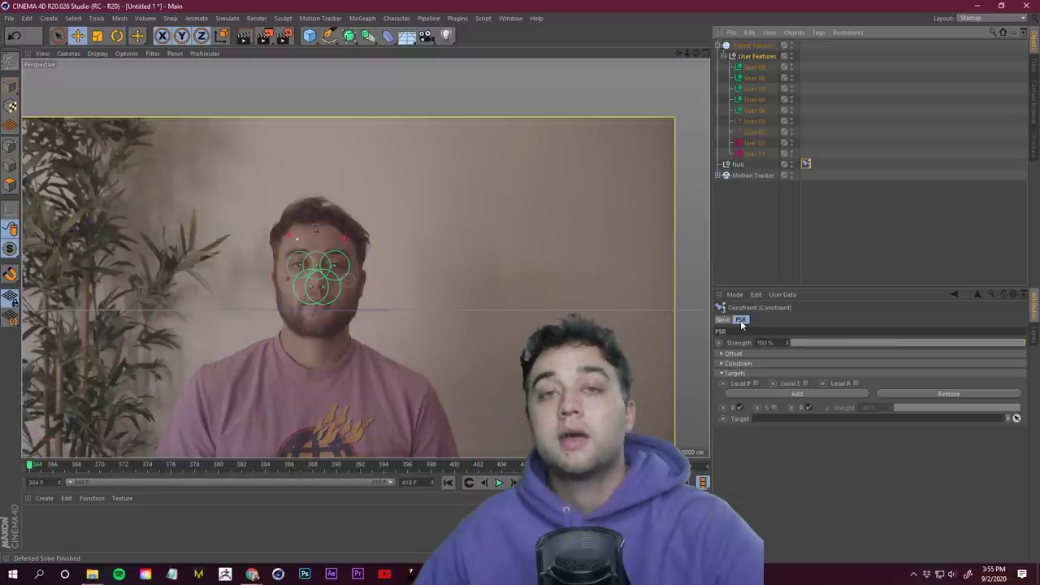
pyautogui.moveTo(780, 61); pyautogui.dragTo(878, 142)
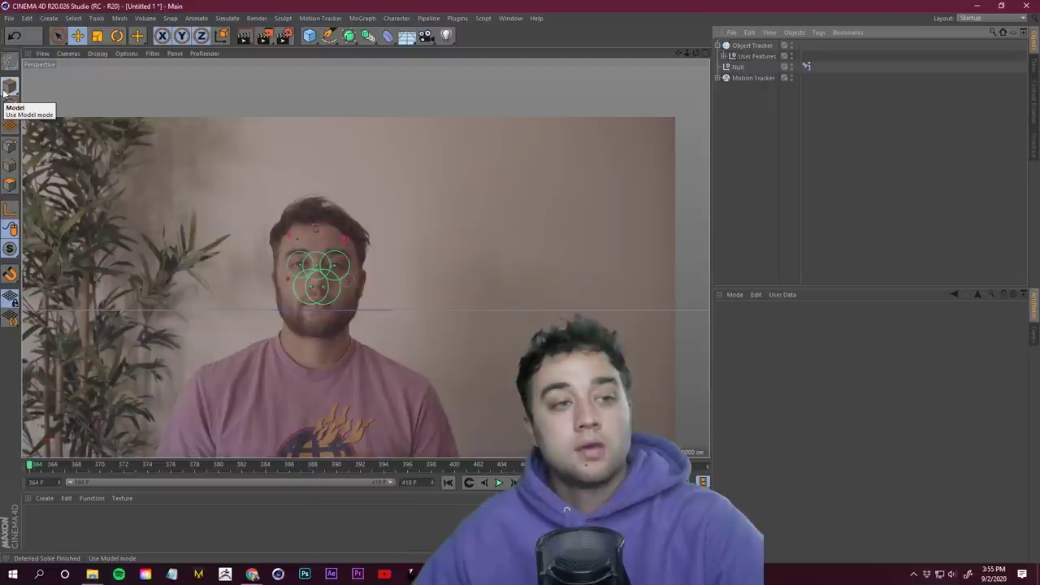
# Step: Activate the Move tool in Model mode and select the constrained null
pyautogui.click(58, 37)
pyautogui.click(78, 37)
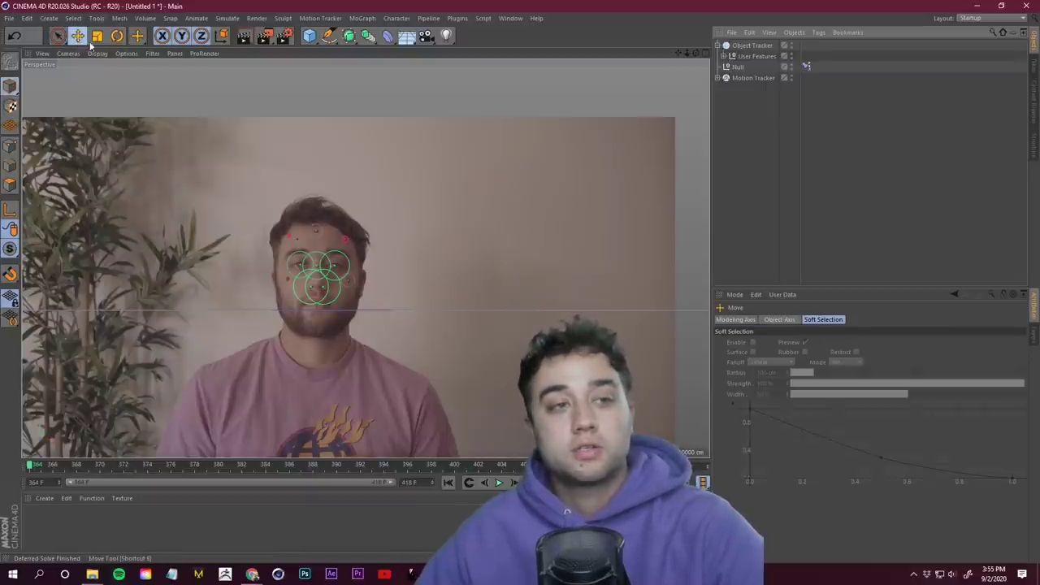
pyautogui.click(739, 66)
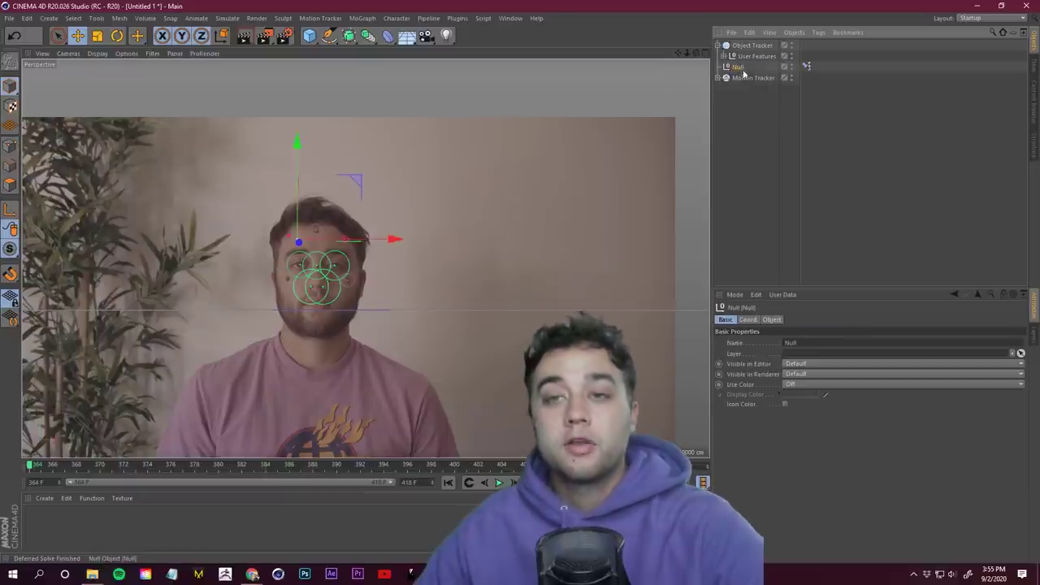
# Step: Scrub through the timeline to check how the constrained null follows the face, and clear the selection
pyautogui.moveTo(30, 465); pyautogui.dragTo(514, 479)
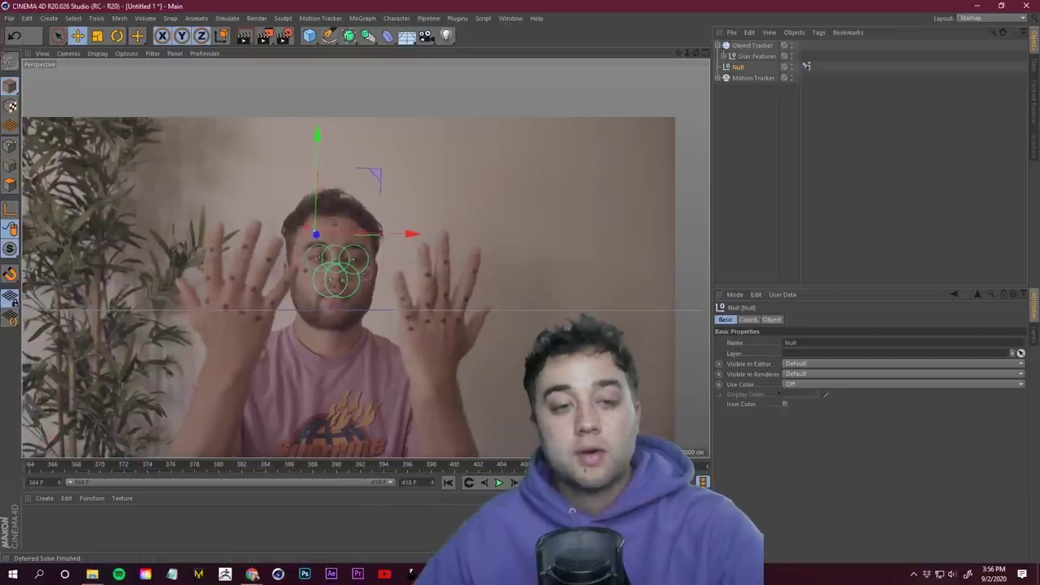
pyautogui.moveTo(486, 491); pyautogui.dragTo(89, 472)
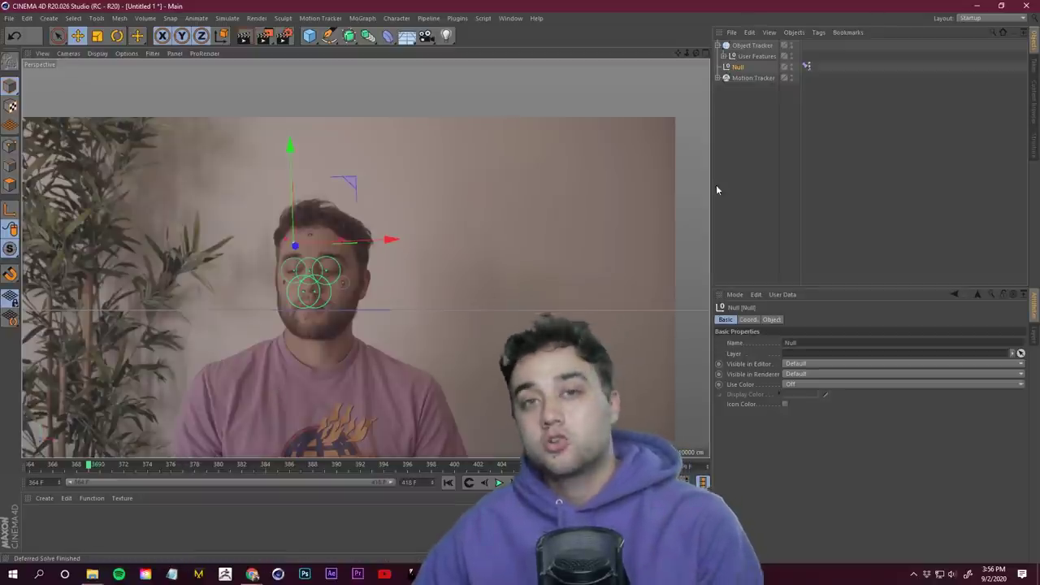
pyautogui.click(872, 187)
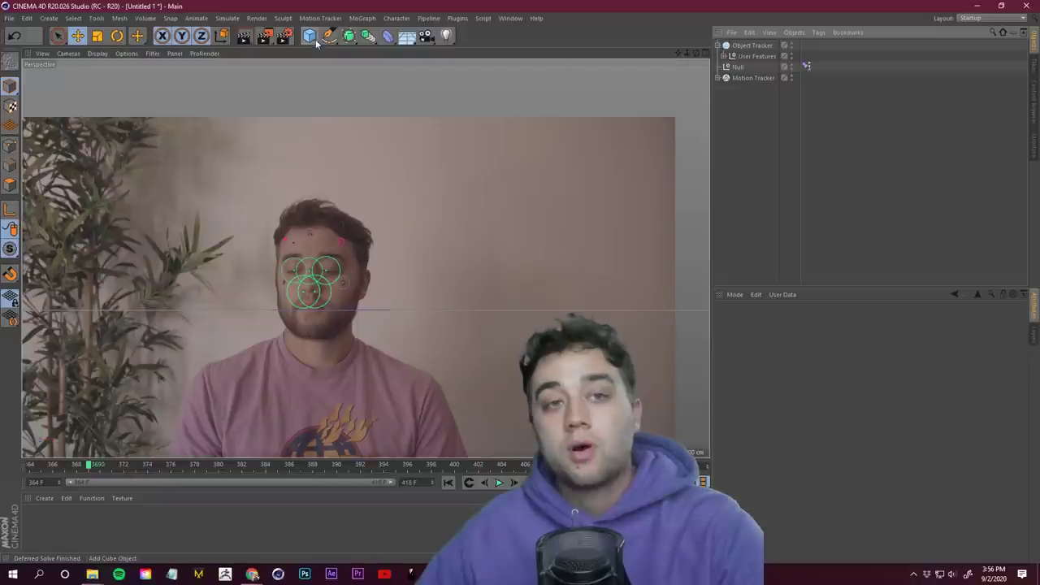
# Step: Add a cube to the scene and make it a child of the constrained null
pyautogui.click(315, 41)
pyautogui.click(406, 52)
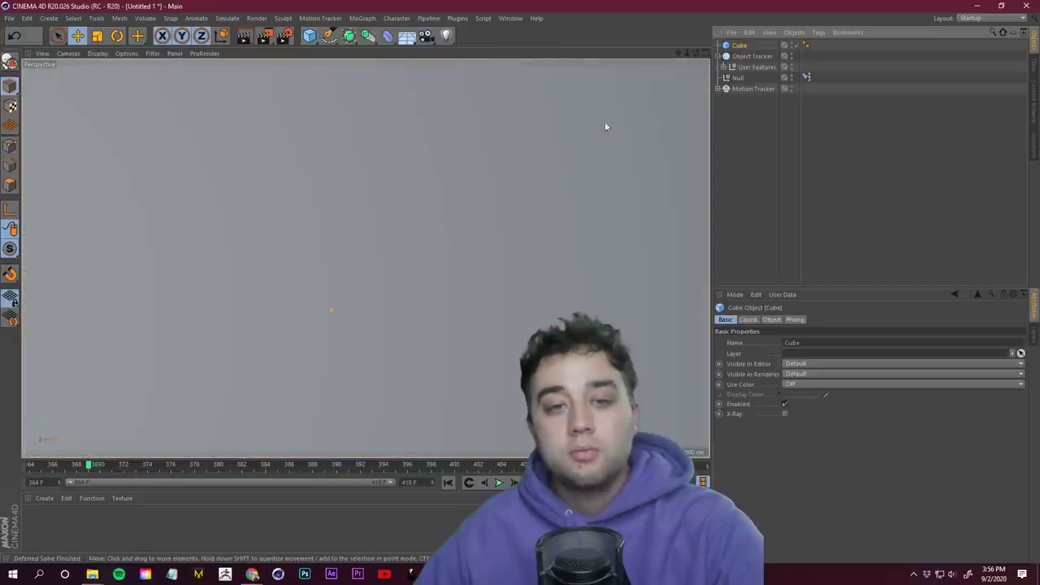
pyautogui.moveTo(744, 78); pyautogui.dragTo(744, 81)
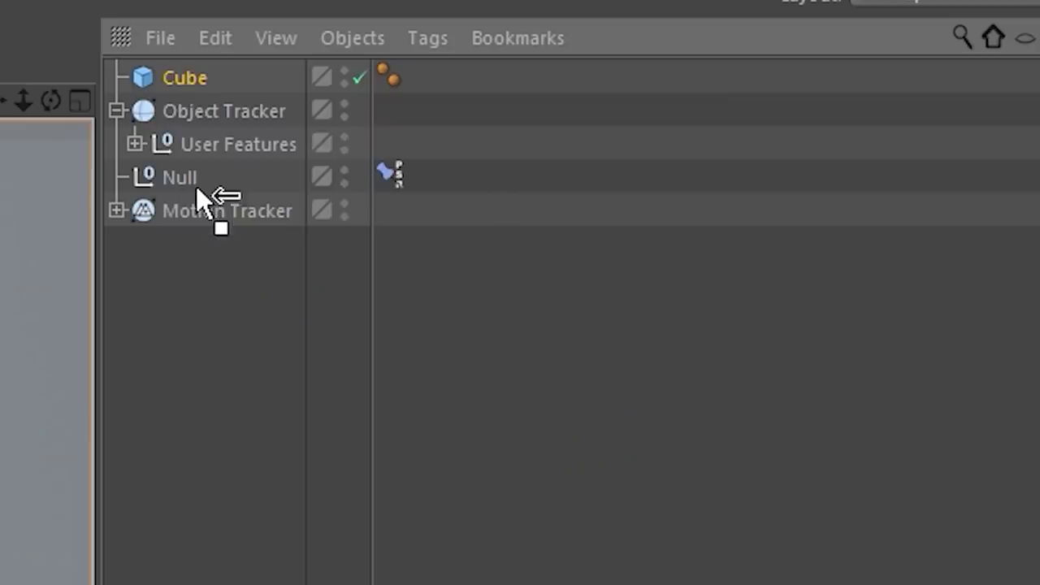
pyautogui.moveTo(210, 191); pyautogui.dragTo(204, 183)
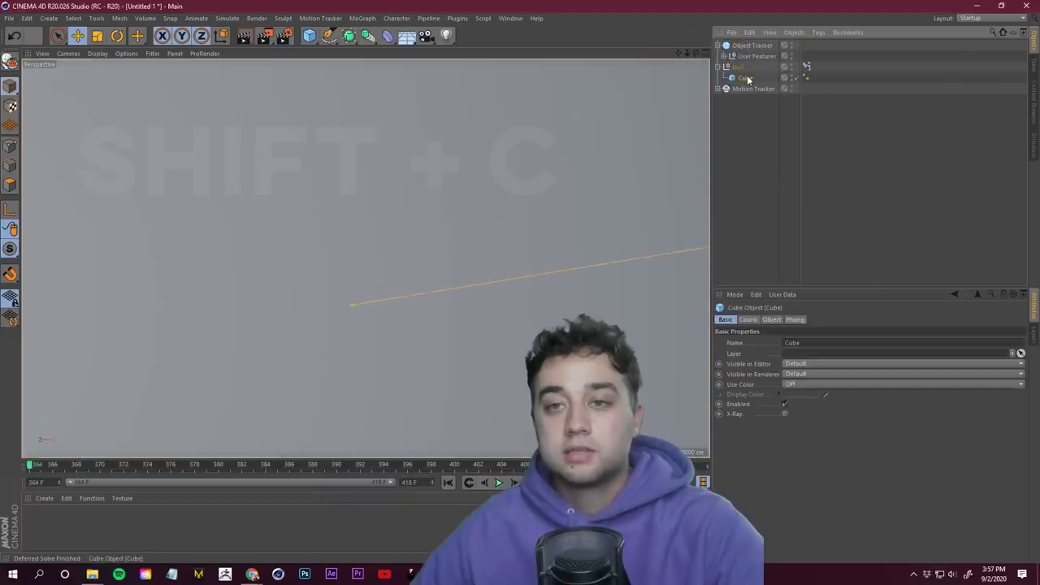
# Step: Apply Reset PSR to the cube so it snaps to the null's position, and deselect it
pyautogui.hotkey('shift', 'c')
pyautogui.write('PSR')
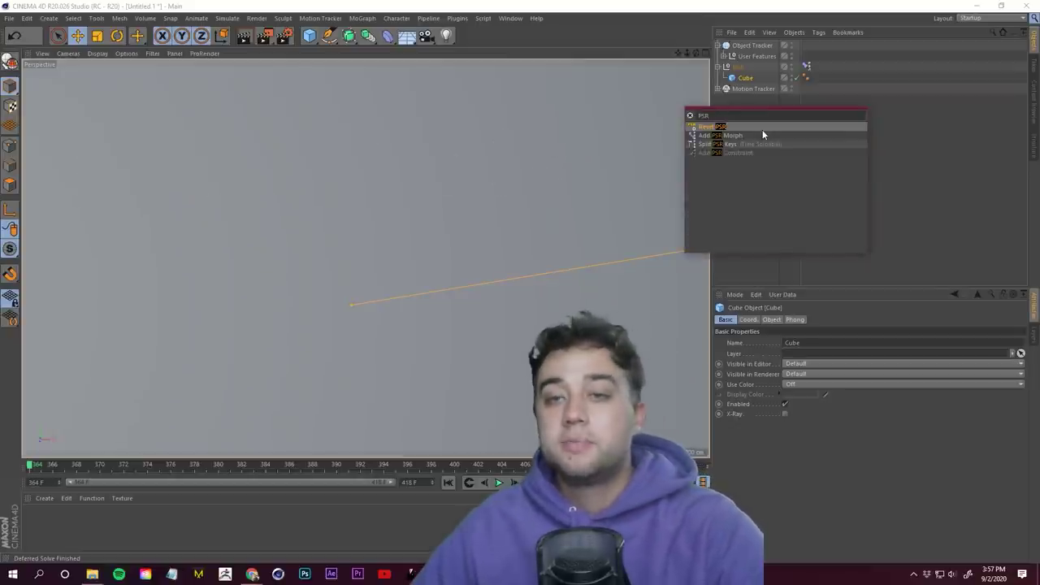
pyautogui.click(808, 128)
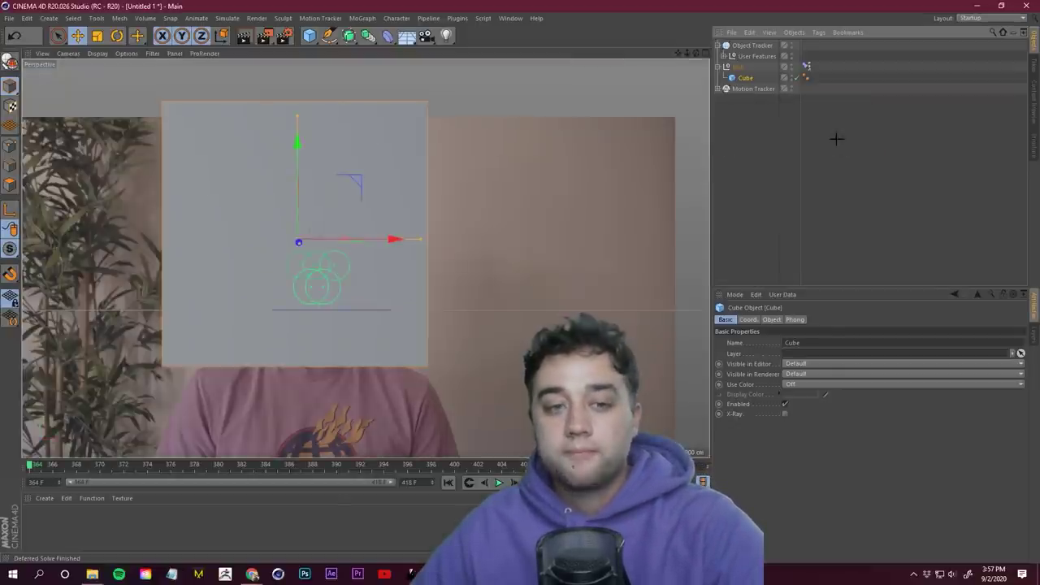
pyautogui.click(837, 143)
# Step: Fit the cube over the face and scrub through the timeline to check its tracking
pyautogui.moveTo(33, 464)
pyautogui.mouseDown()
pyautogui.moveTo(479, 463)
pyautogui.moveTo(128, 492)
pyautogui.moveTo(30, 464)
pyautogui.mouseUp()
pyautogui.click(745, 77)
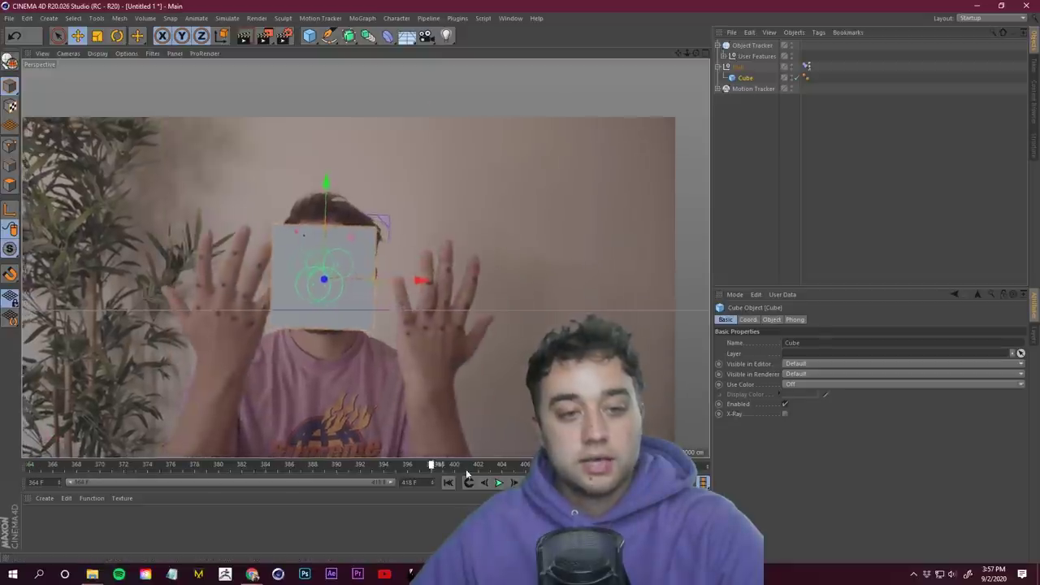
pyautogui.moveTo(466, 478); pyautogui.dragTo(23, 463)
pyautogui.click(788, 156)
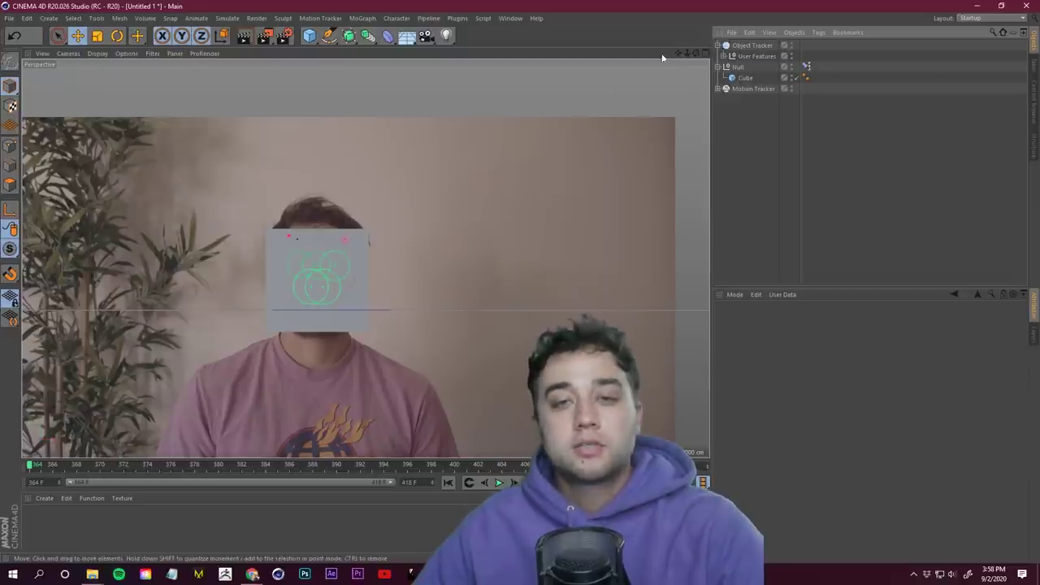
# Step: Merge the 12. SKULL model from the starter pack's 3D MODEL OBJs folder into the scene
pyautogui.click(739, 33)
pyautogui.click(755, 47)
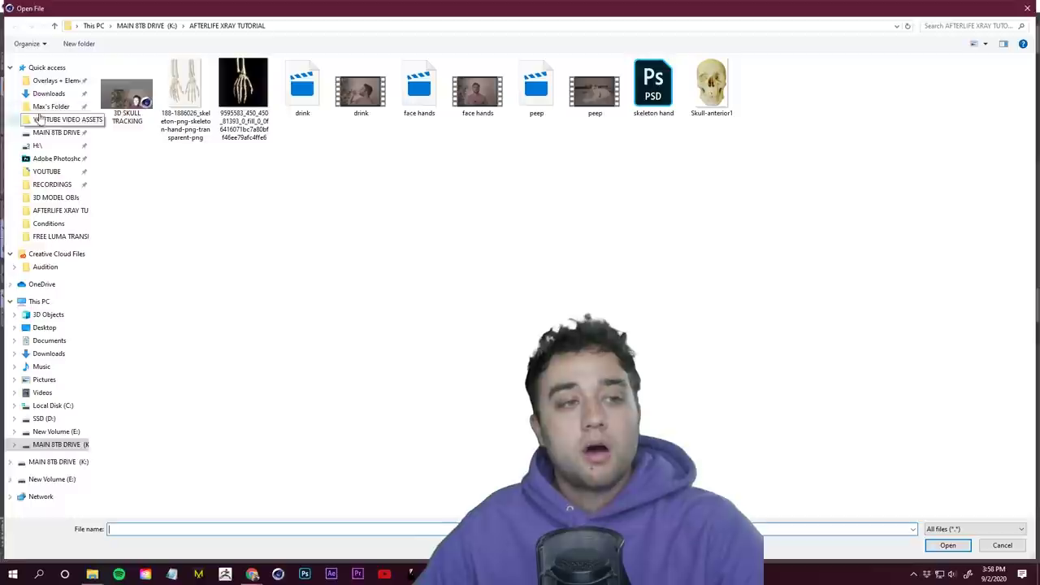
pyautogui.click(47, 84)
pyautogui.doubleClick(184, 96)
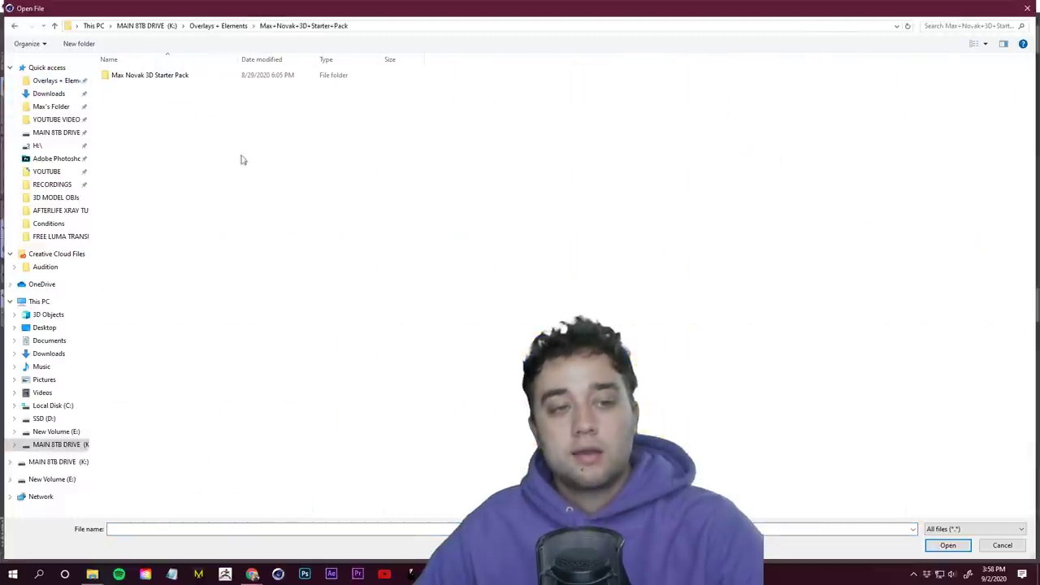
pyautogui.doubleClick(163, 83)
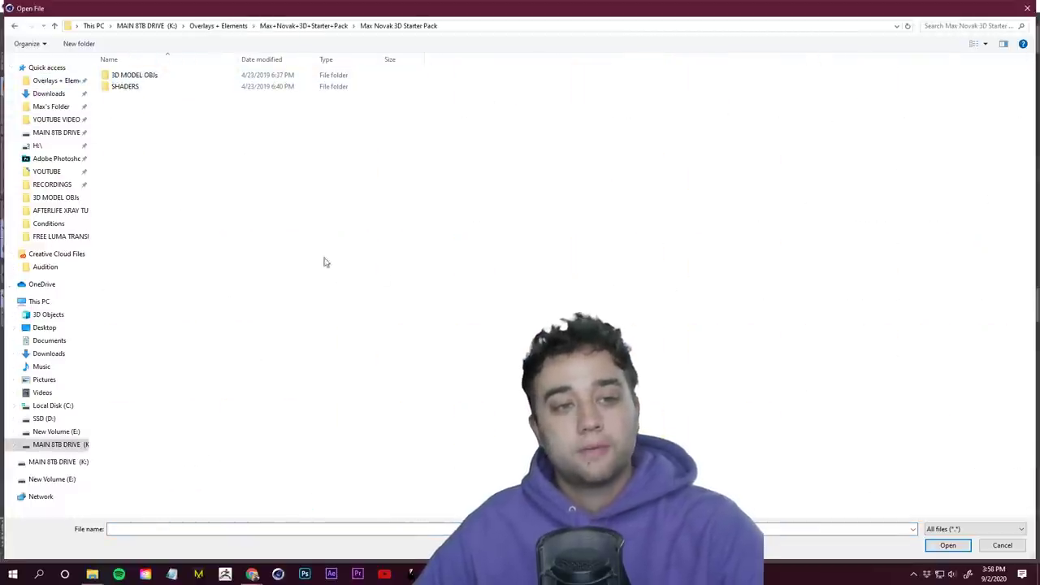
pyautogui.doubleClick(155, 74)
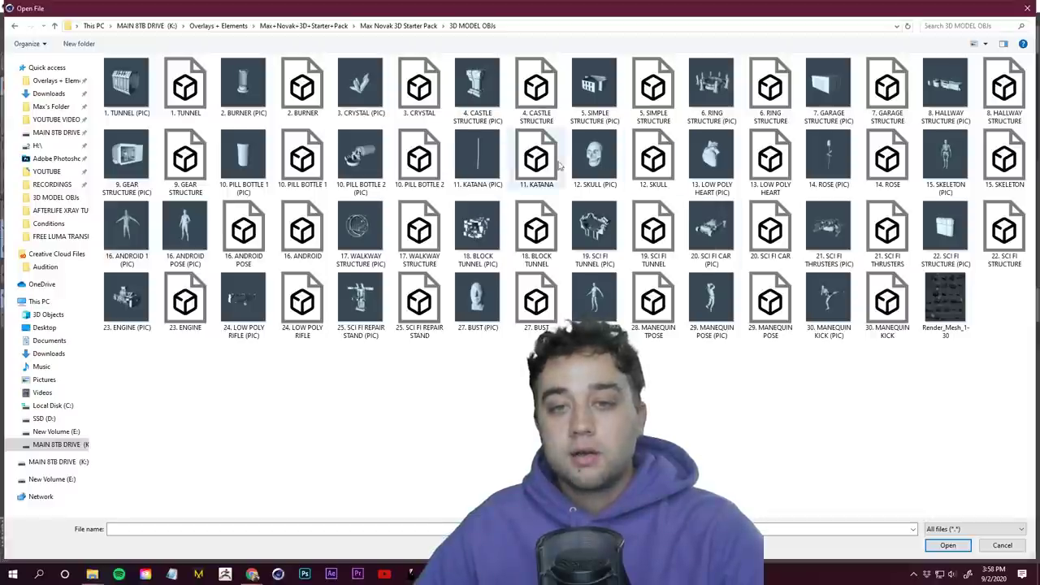
pyautogui.click(949, 545)
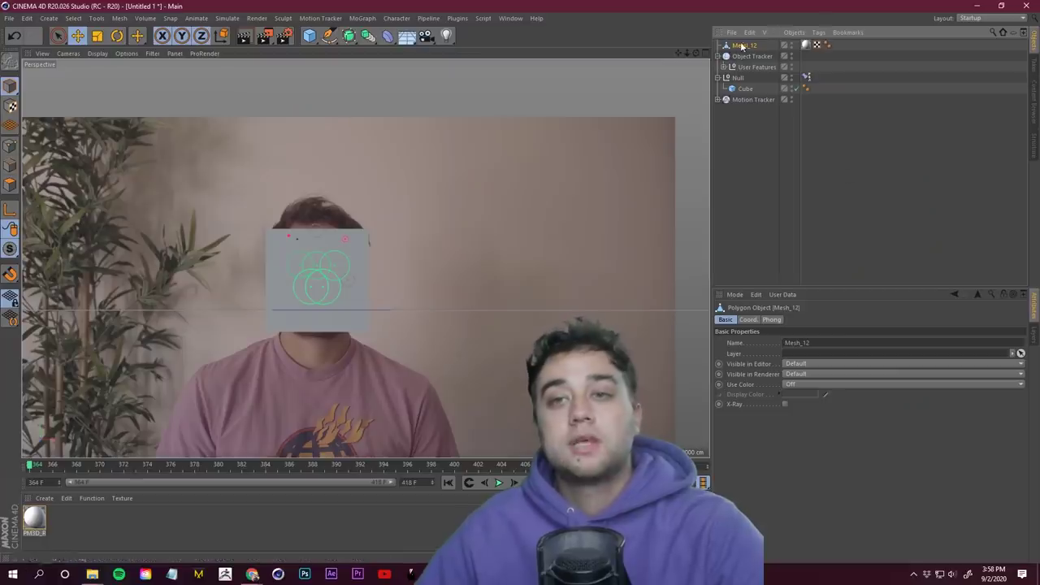
# Step: Rename the imported mesh SKULL and nest it under the constrained null
pyautogui.rightClick(746, 47)
pyautogui.click(730, 66)
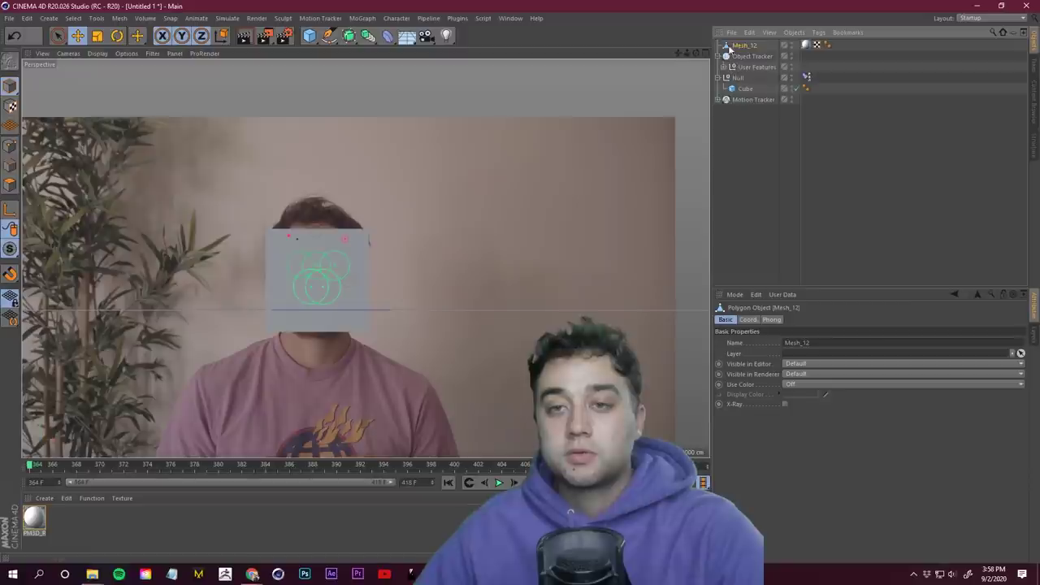
pyautogui.doubleClick(742, 47)
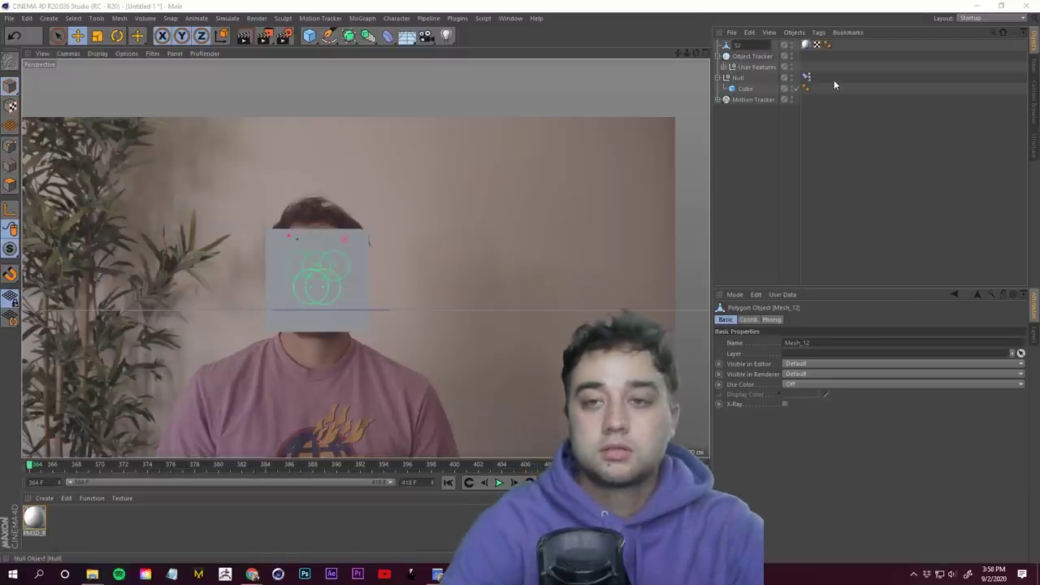
pyautogui.write('SKULL')
pyautogui.press('Return')
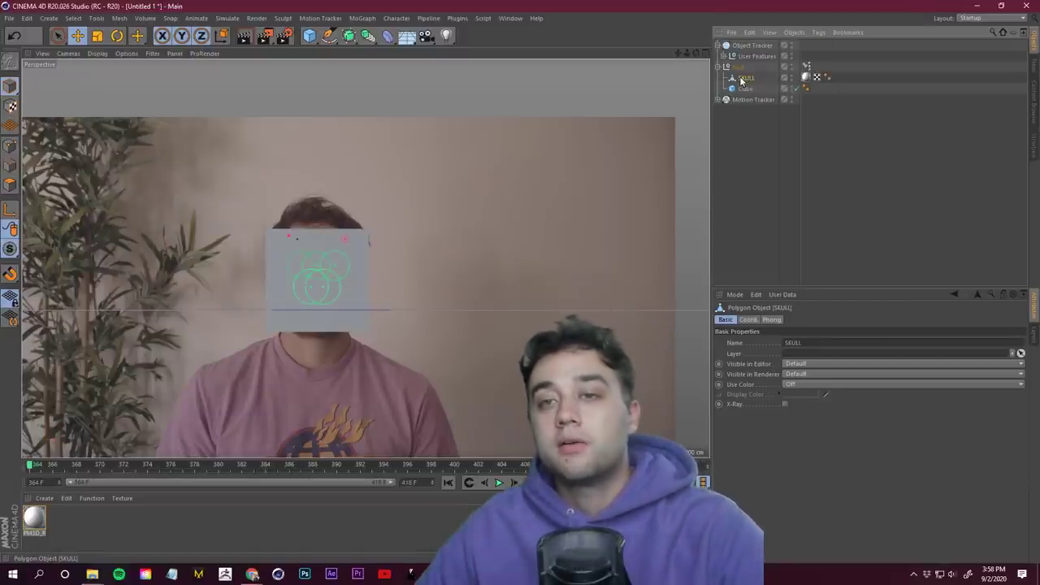
# Step: Disable the cube and apply Reset PSR to the SKULL object
pyautogui.click(808, 142)
pyautogui.click(795, 88)
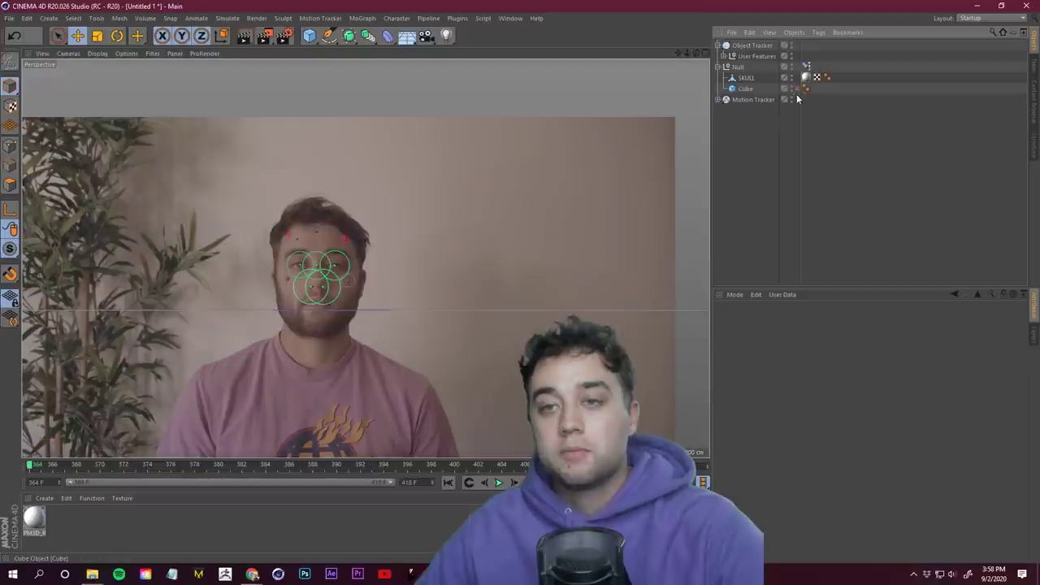
pyautogui.click(745, 78)
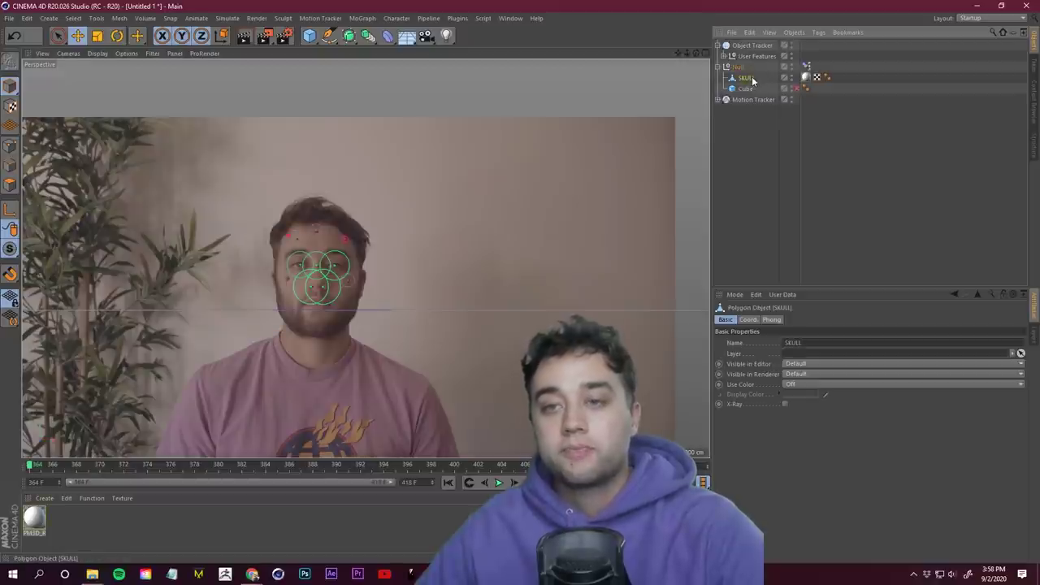
pyautogui.hotkey('shift', 'c')
pyautogui.write('pSR')
pyautogui.click(830, 250)
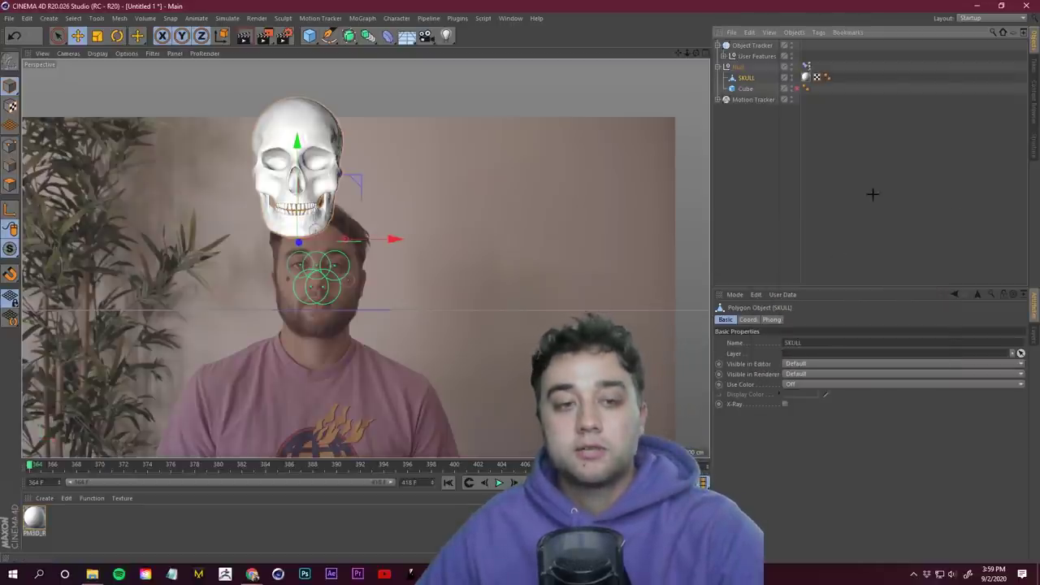
# Step: Move the skull down and sideways until it covers the face, and return to frame 364
pyautogui.moveTo(307, 124); pyautogui.dragTo(306, 234)
pyautogui.moveTo(375, 329); pyautogui.dragTo(398, 329)
pyautogui.moveTo(320, 234); pyautogui.dragTo(320, 246)
pyautogui.moveTo(417, 344); pyautogui.dragTo(413, 344)
pyautogui.moveTo(36, 467); pyautogui.dragTo(16, 480)
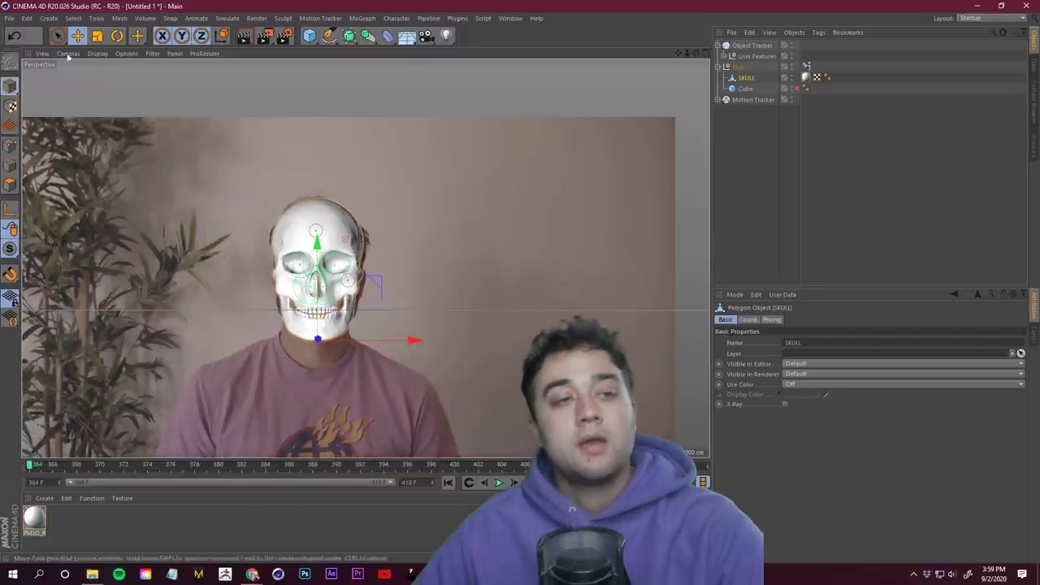
# Step: Rotate the skull slightly about its vertical axis to match the direction of the face, and deselect it
pyautogui.press('r')
pyautogui.moveTo(339, 341); pyautogui.dragTo(360, 344)
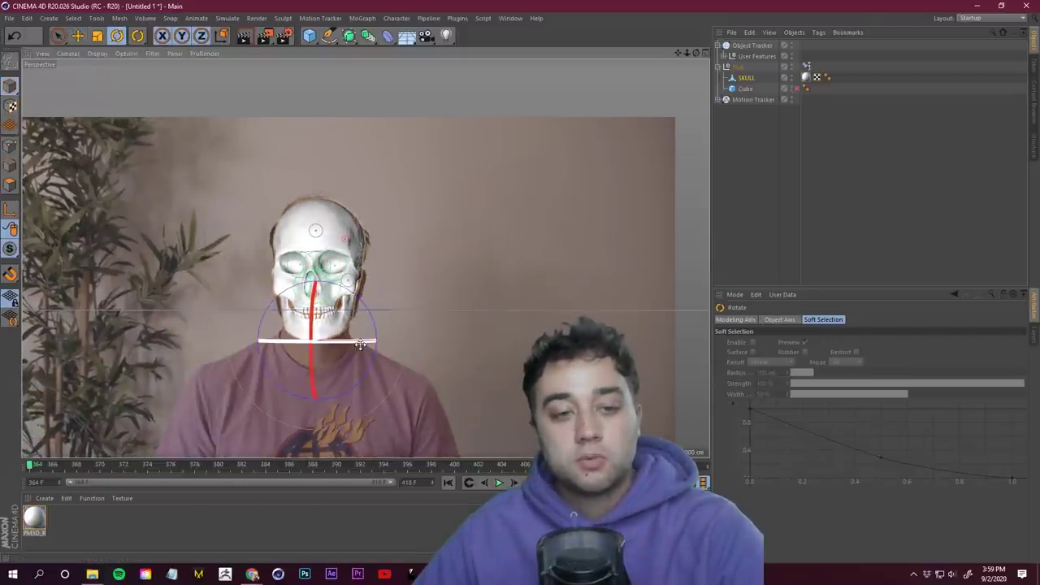
pyautogui.click(733, 208)
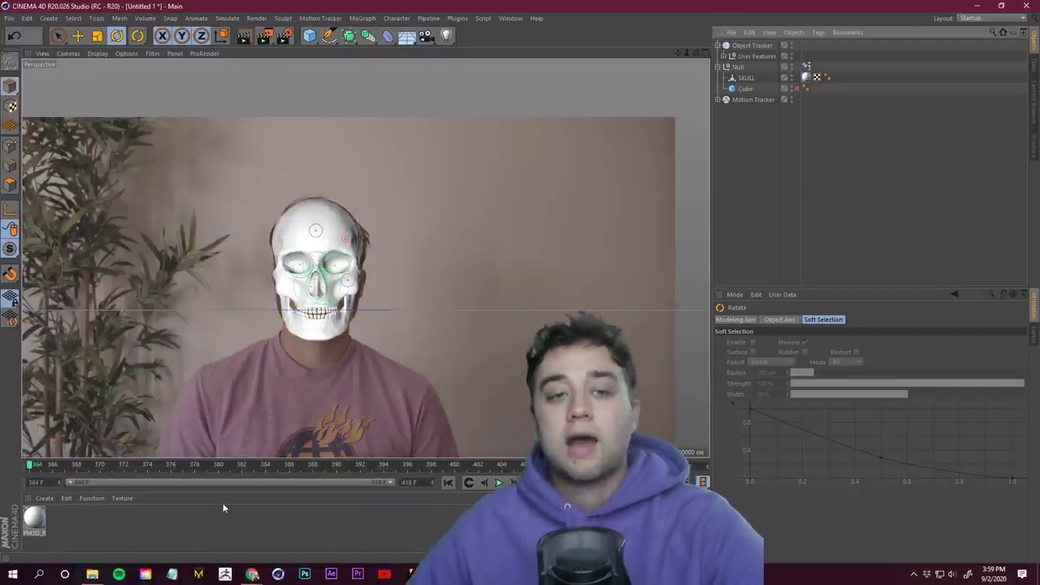
pyautogui.click(174, 518)
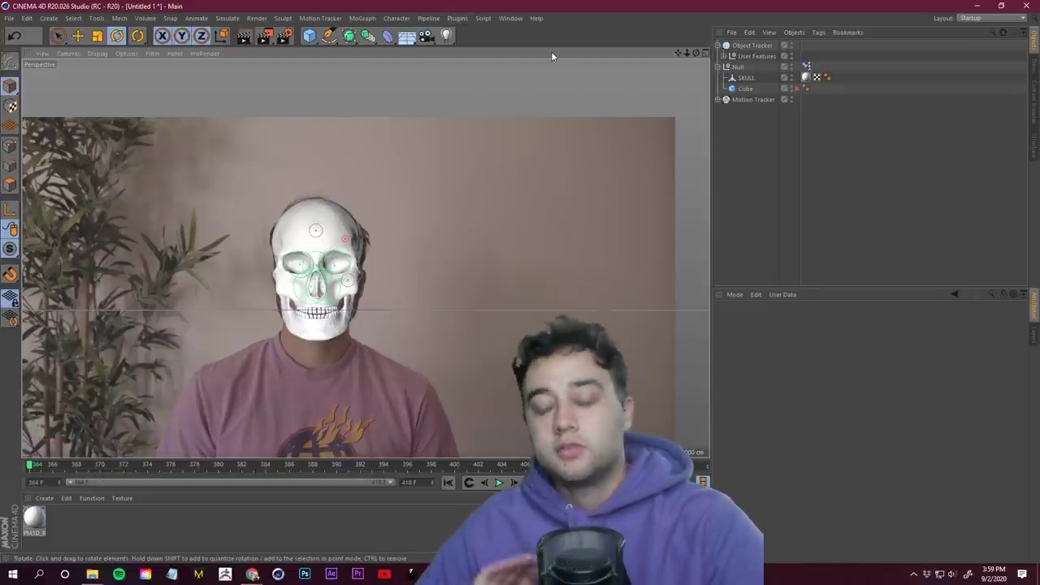
# Step: Enable Alpha Channel in the Save section of the render settings and close them
pyautogui.click(290, 38)
pyautogui.moveTo(380, 31); pyautogui.dragTo(503, 71)
pyautogui.click(487, 93)
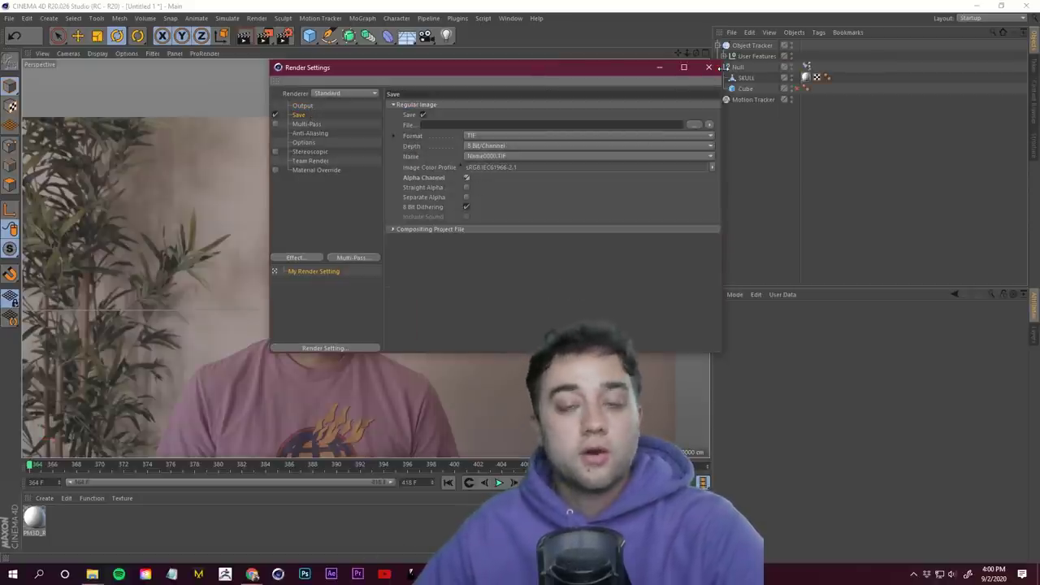
pyautogui.click(709, 66)
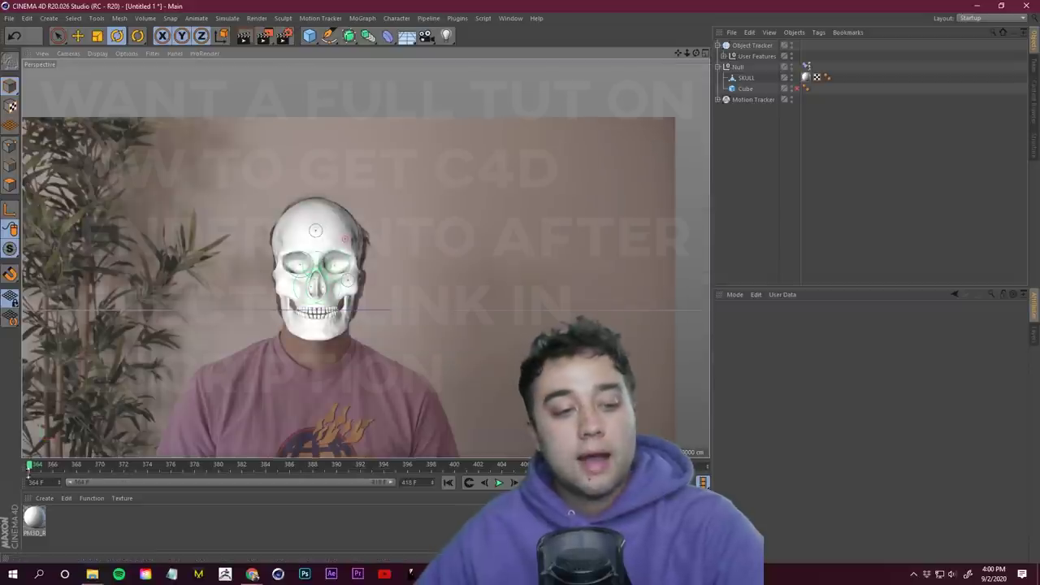
# Step: Scrub from frame 364 to about frame 402 to check the skull's tracking on the face
pyautogui.moveTo(30, 465); pyautogui.dragTo(360, 479)
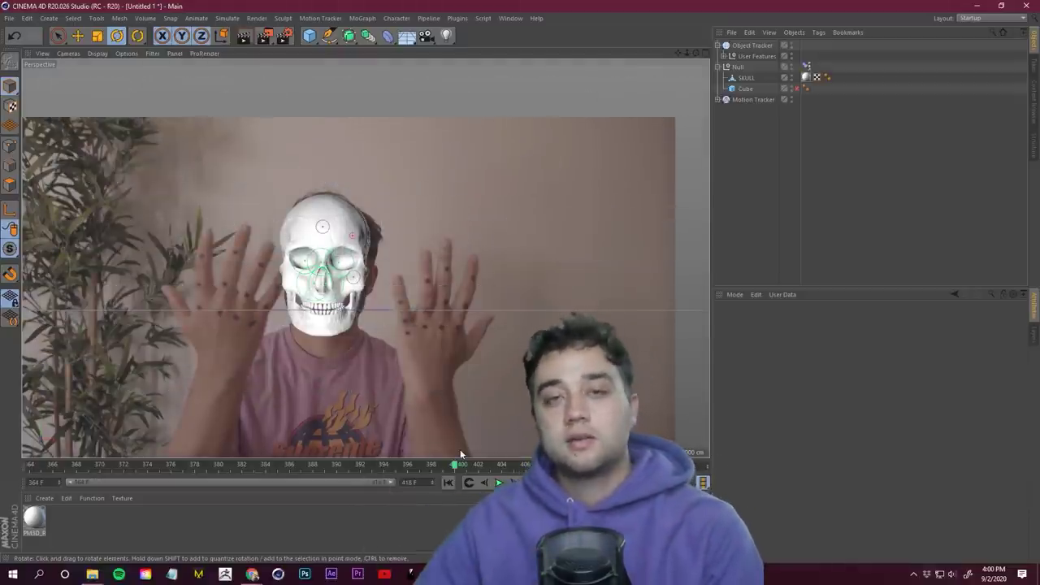
pyautogui.moveTo(459, 464); pyautogui.dragTo(479, 482)
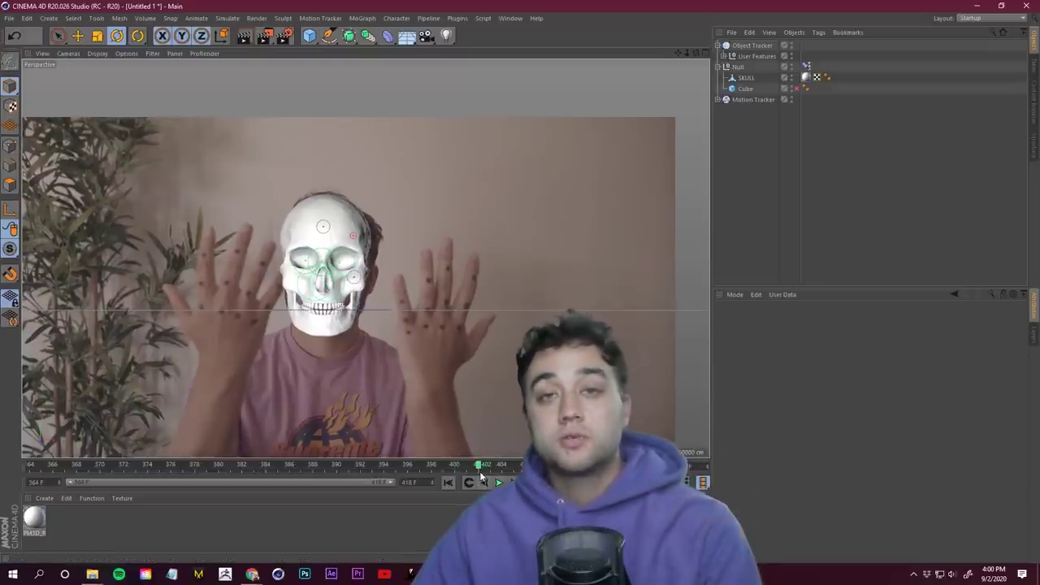